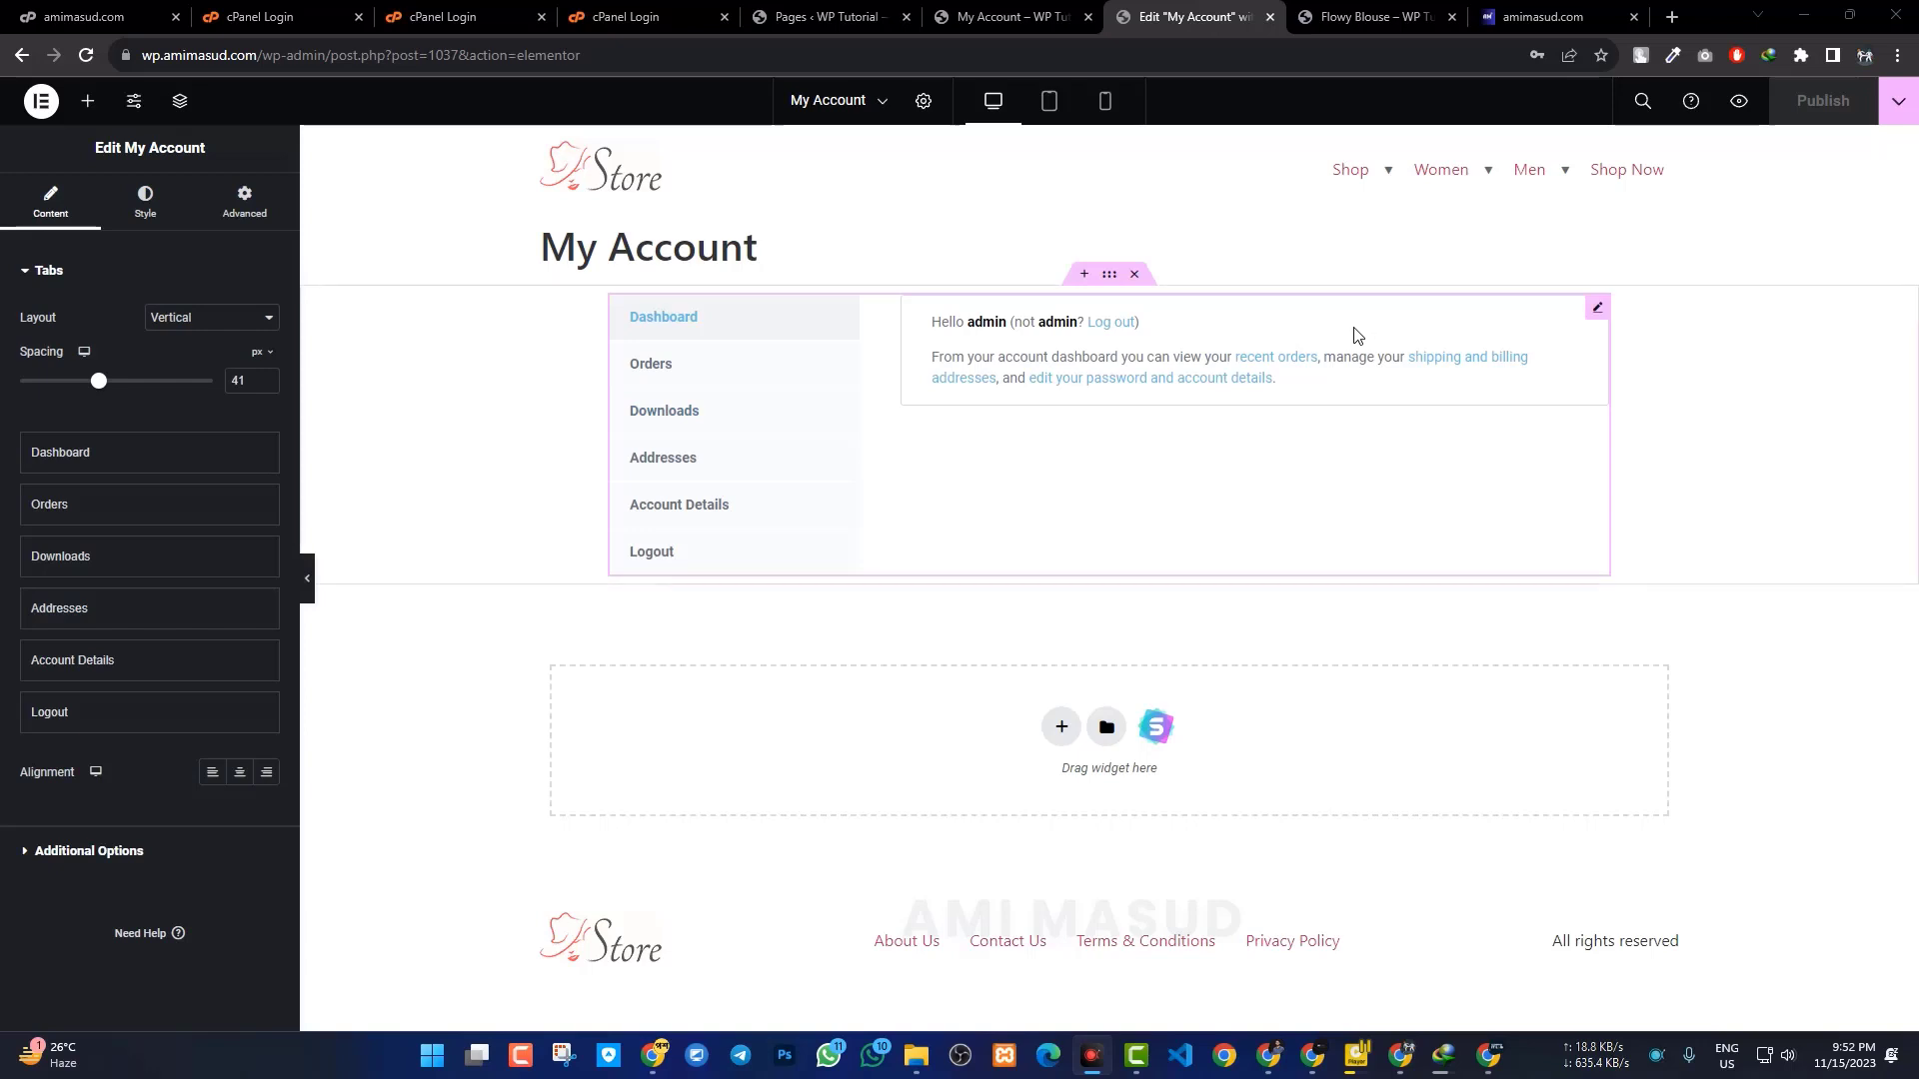
# View the Orders and Downloads sections on the live My Account page.
pyautogui.click(993, 12)
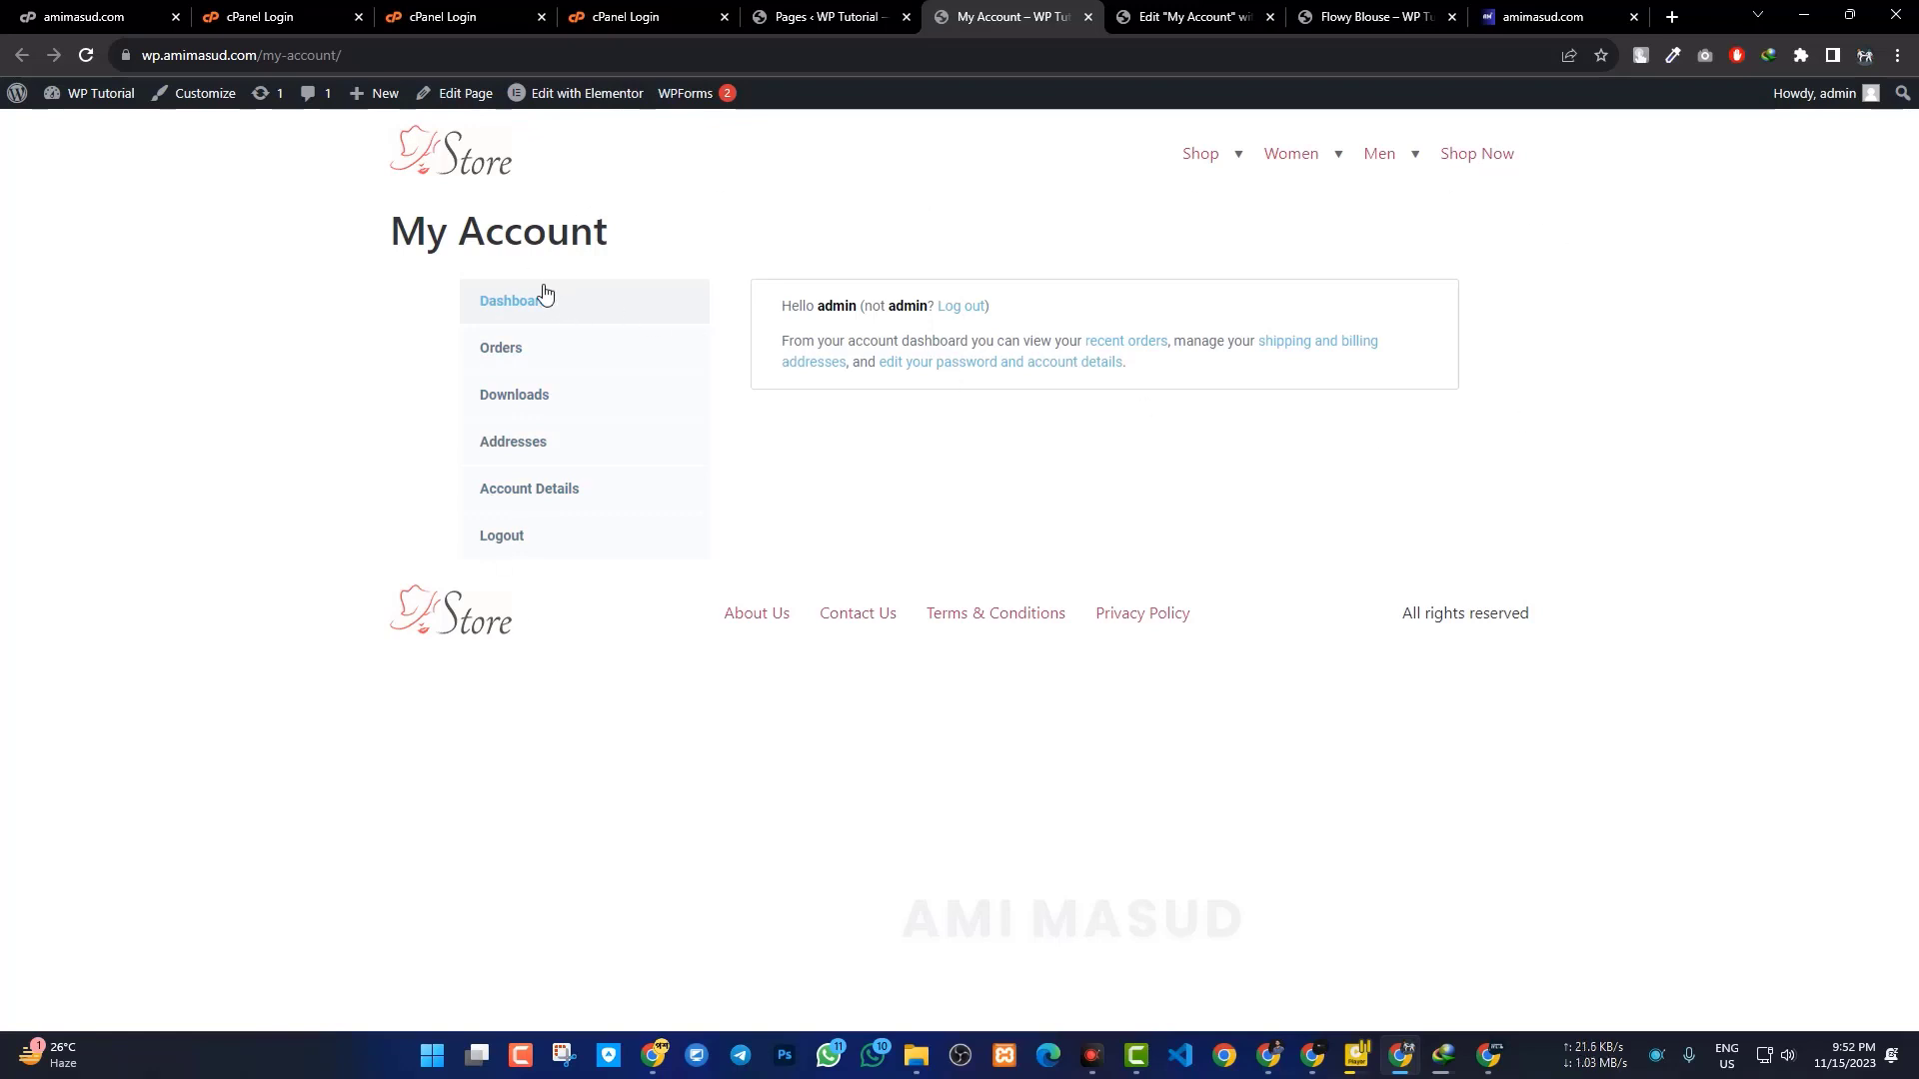
pyautogui.click(515, 398)
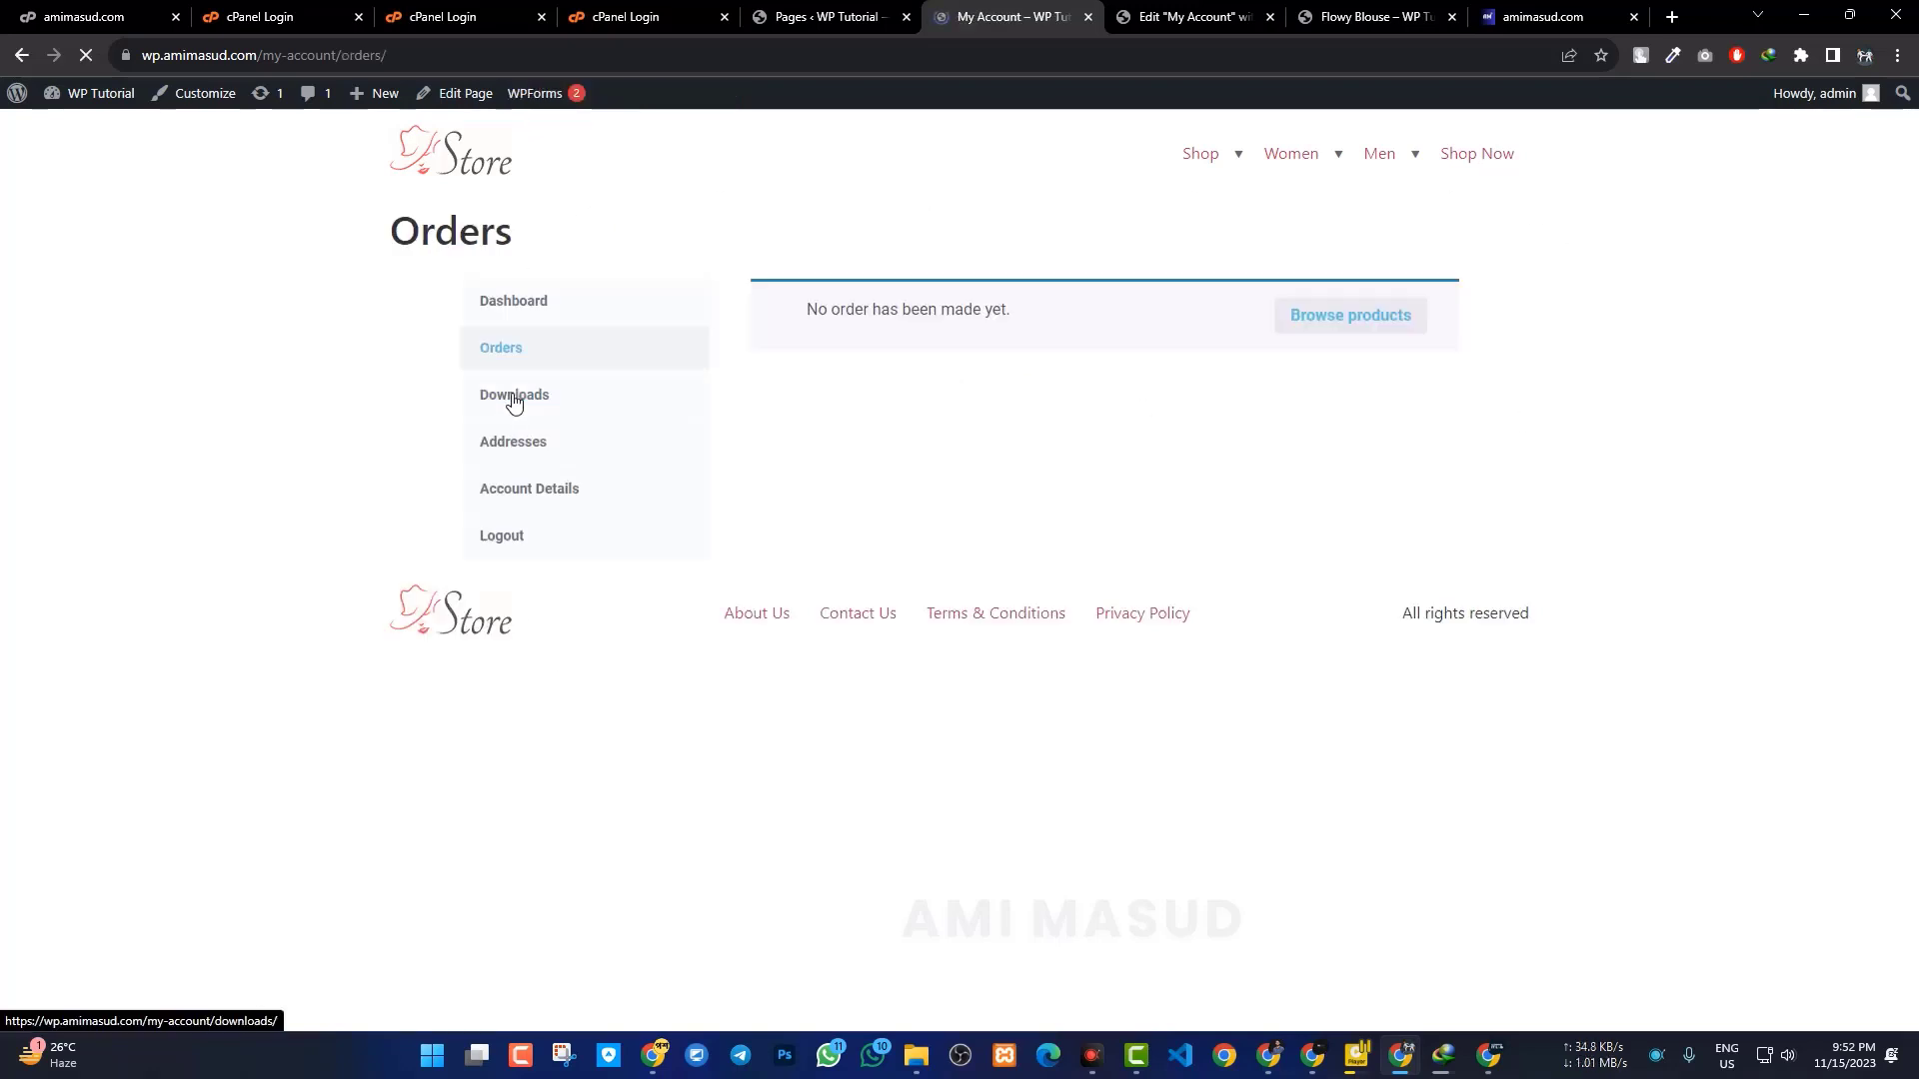
pyautogui.click(515, 400)
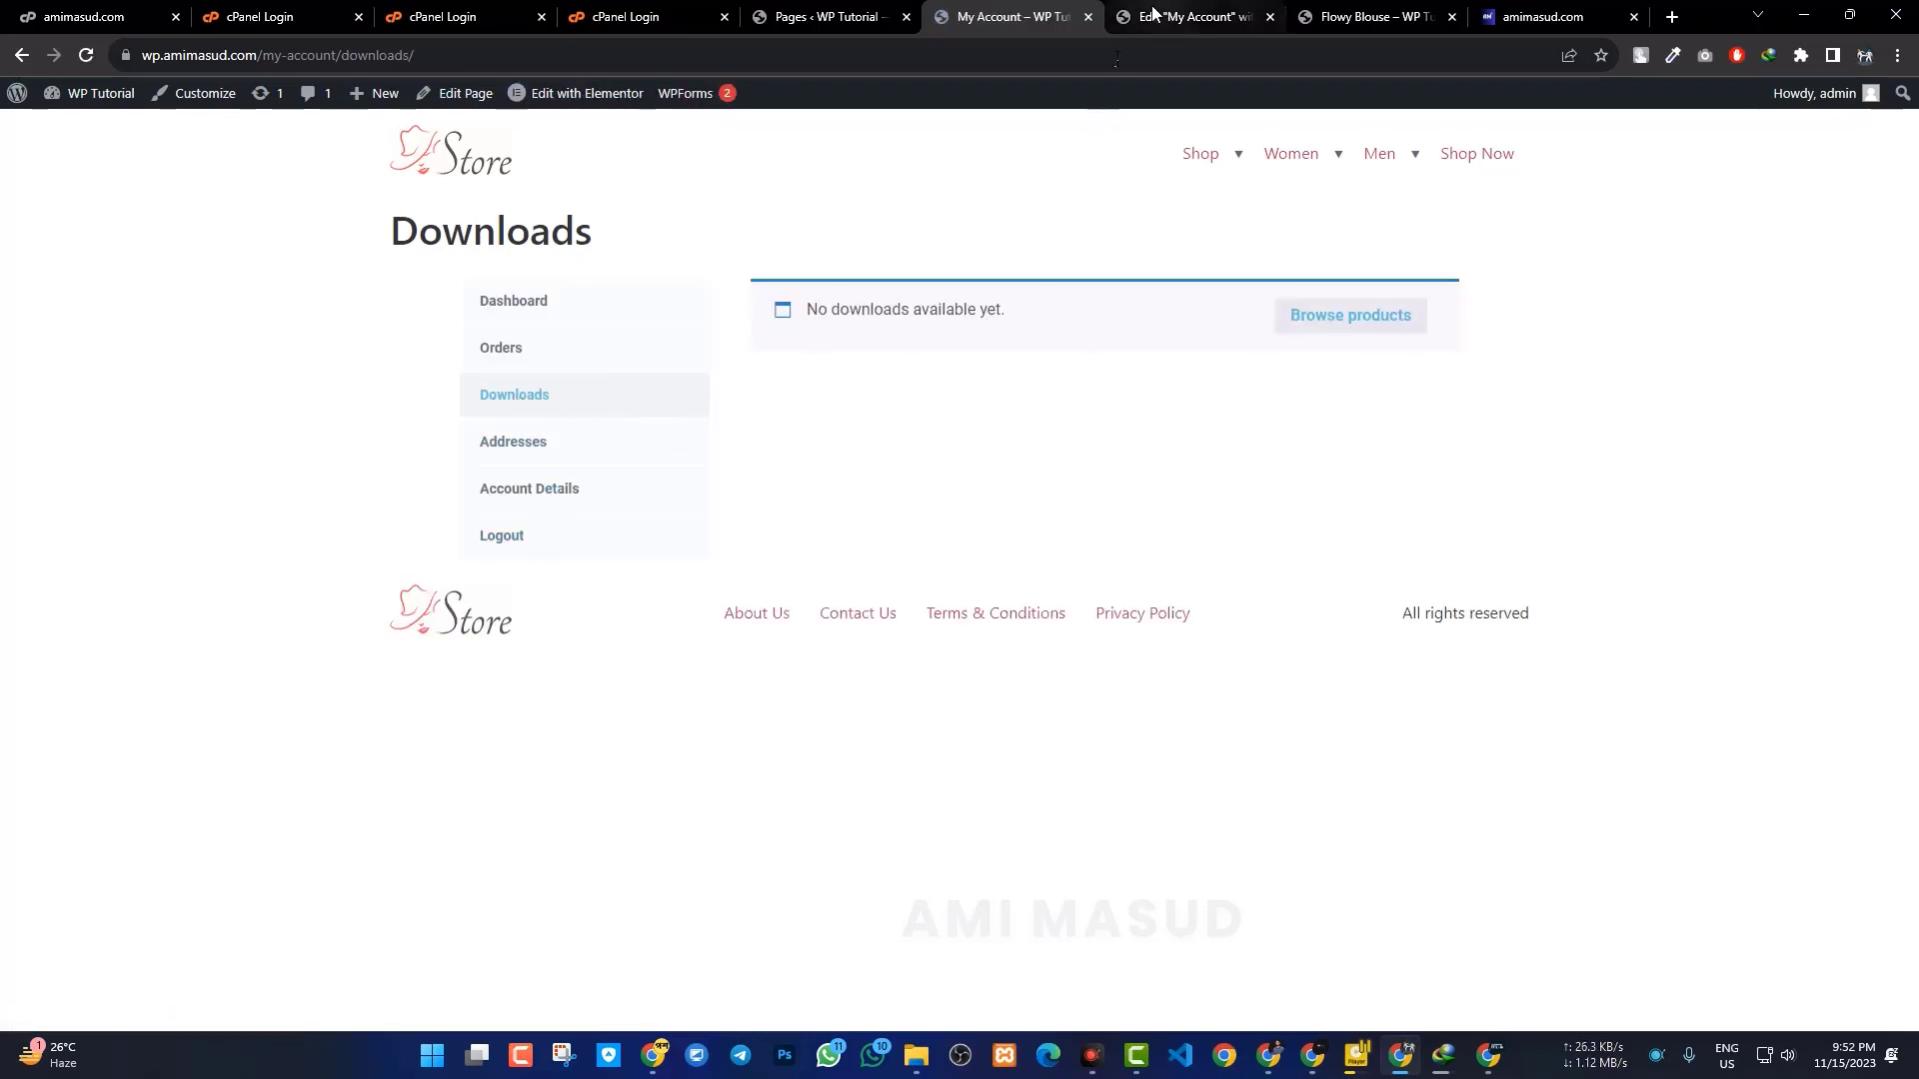
# In the page editor, delete the container holding the account widget and add an empty single-column container.
pyautogui.click(1183, 12)
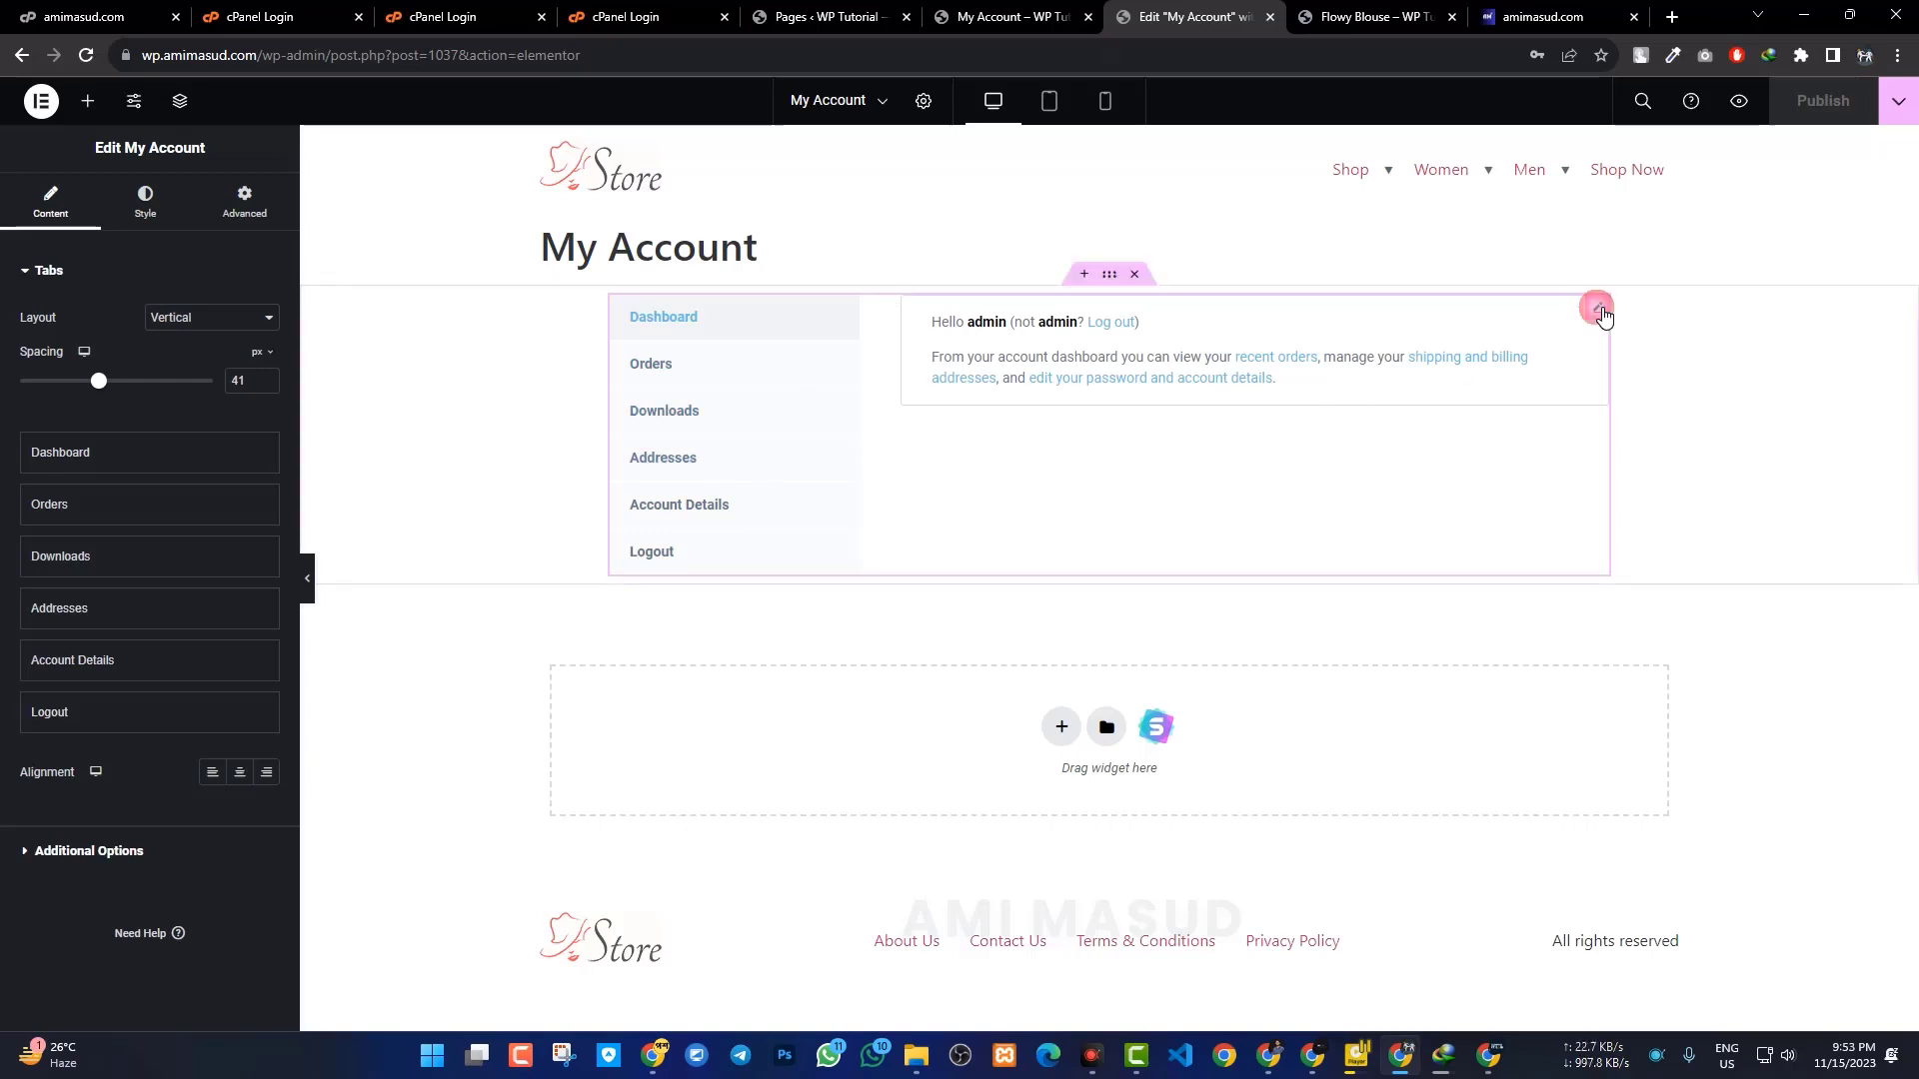
pyautogui.click(1134, 275)
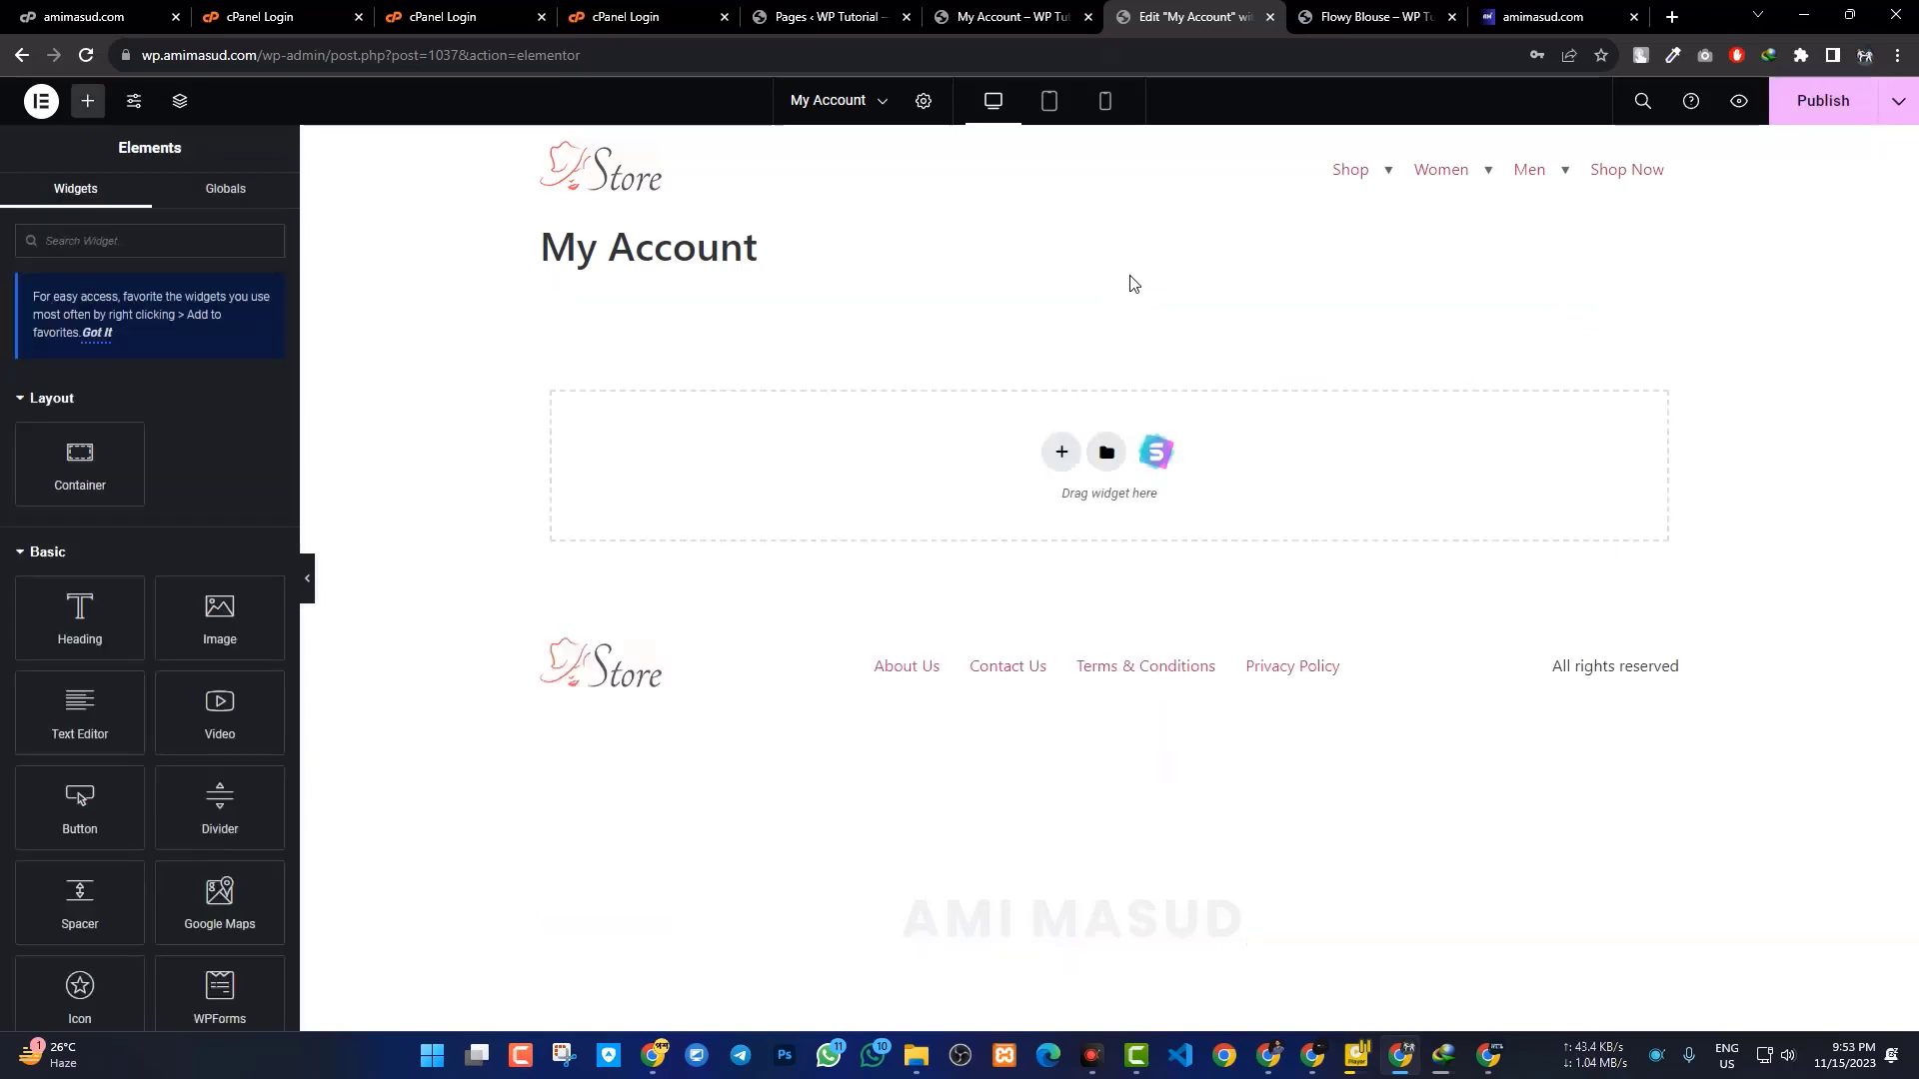
pyautogui.click(1062, 453)
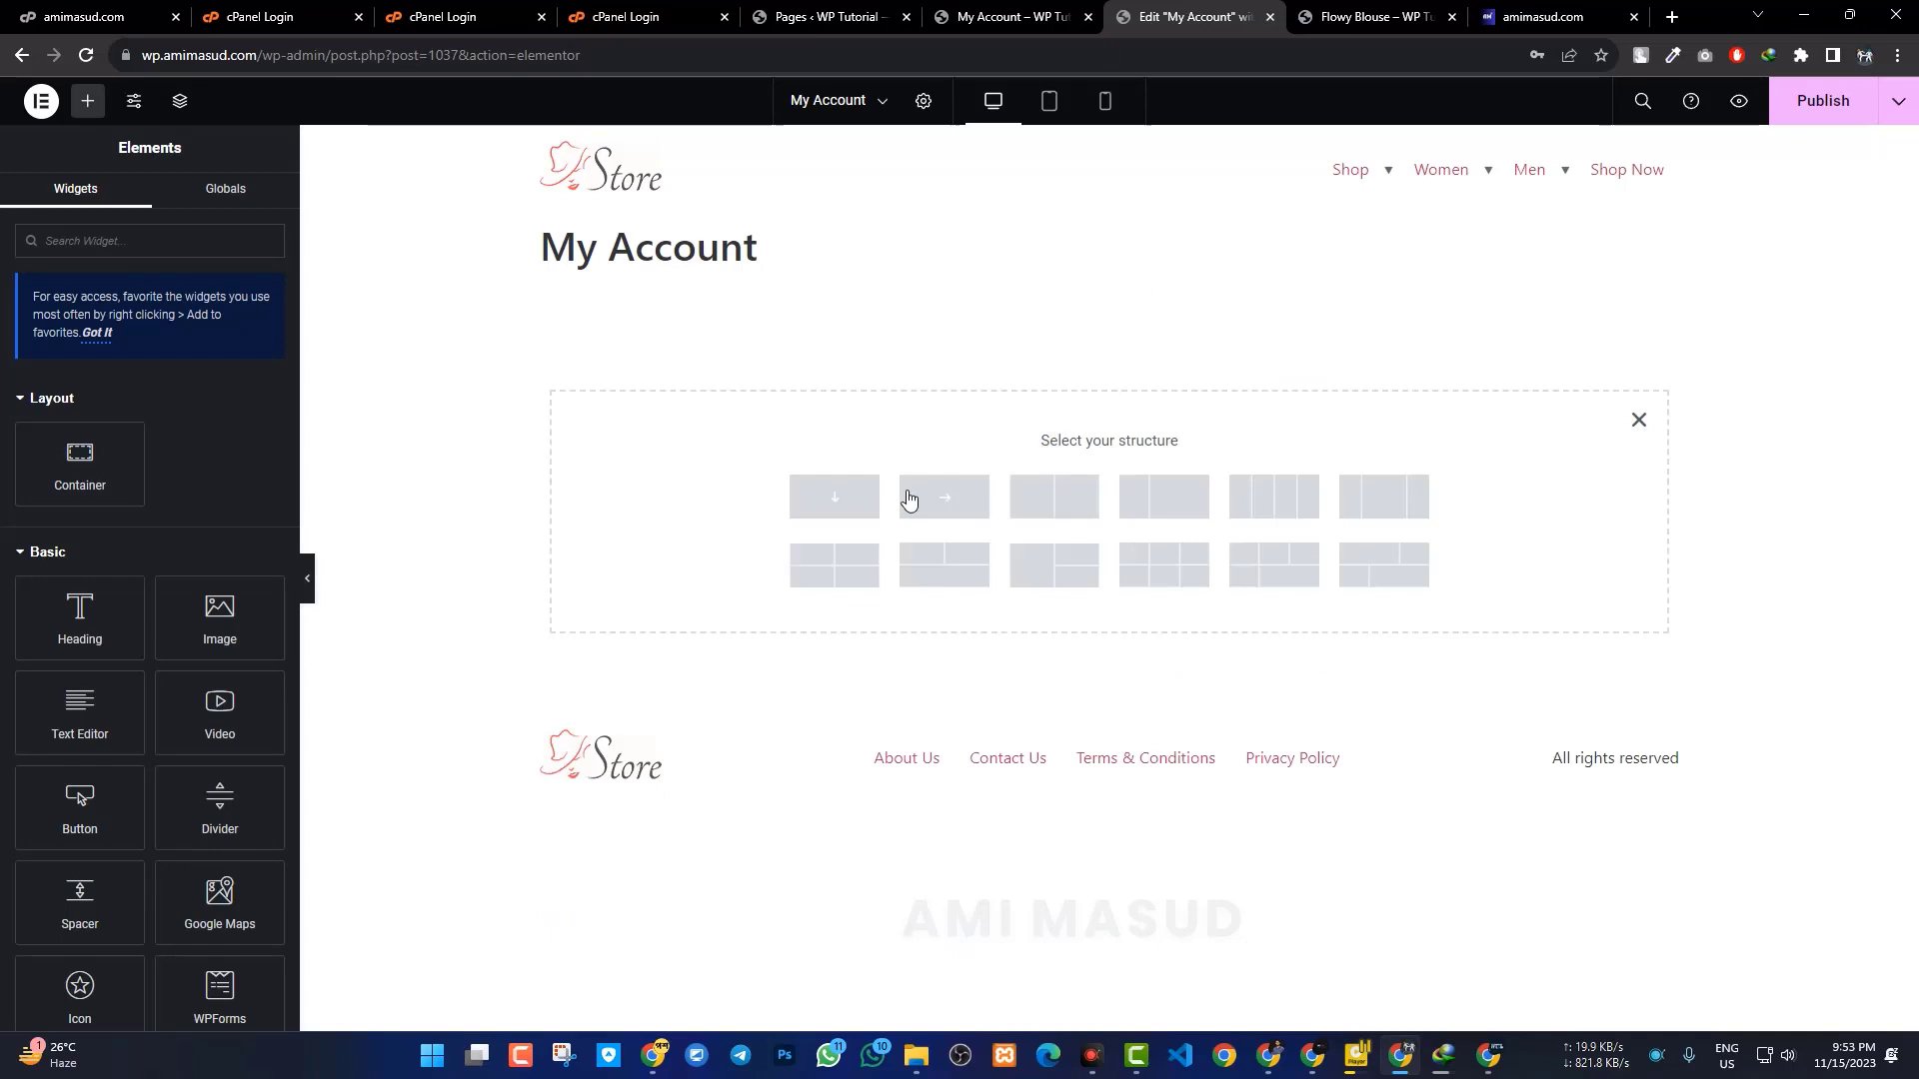
pyautogui.click(840, 502)
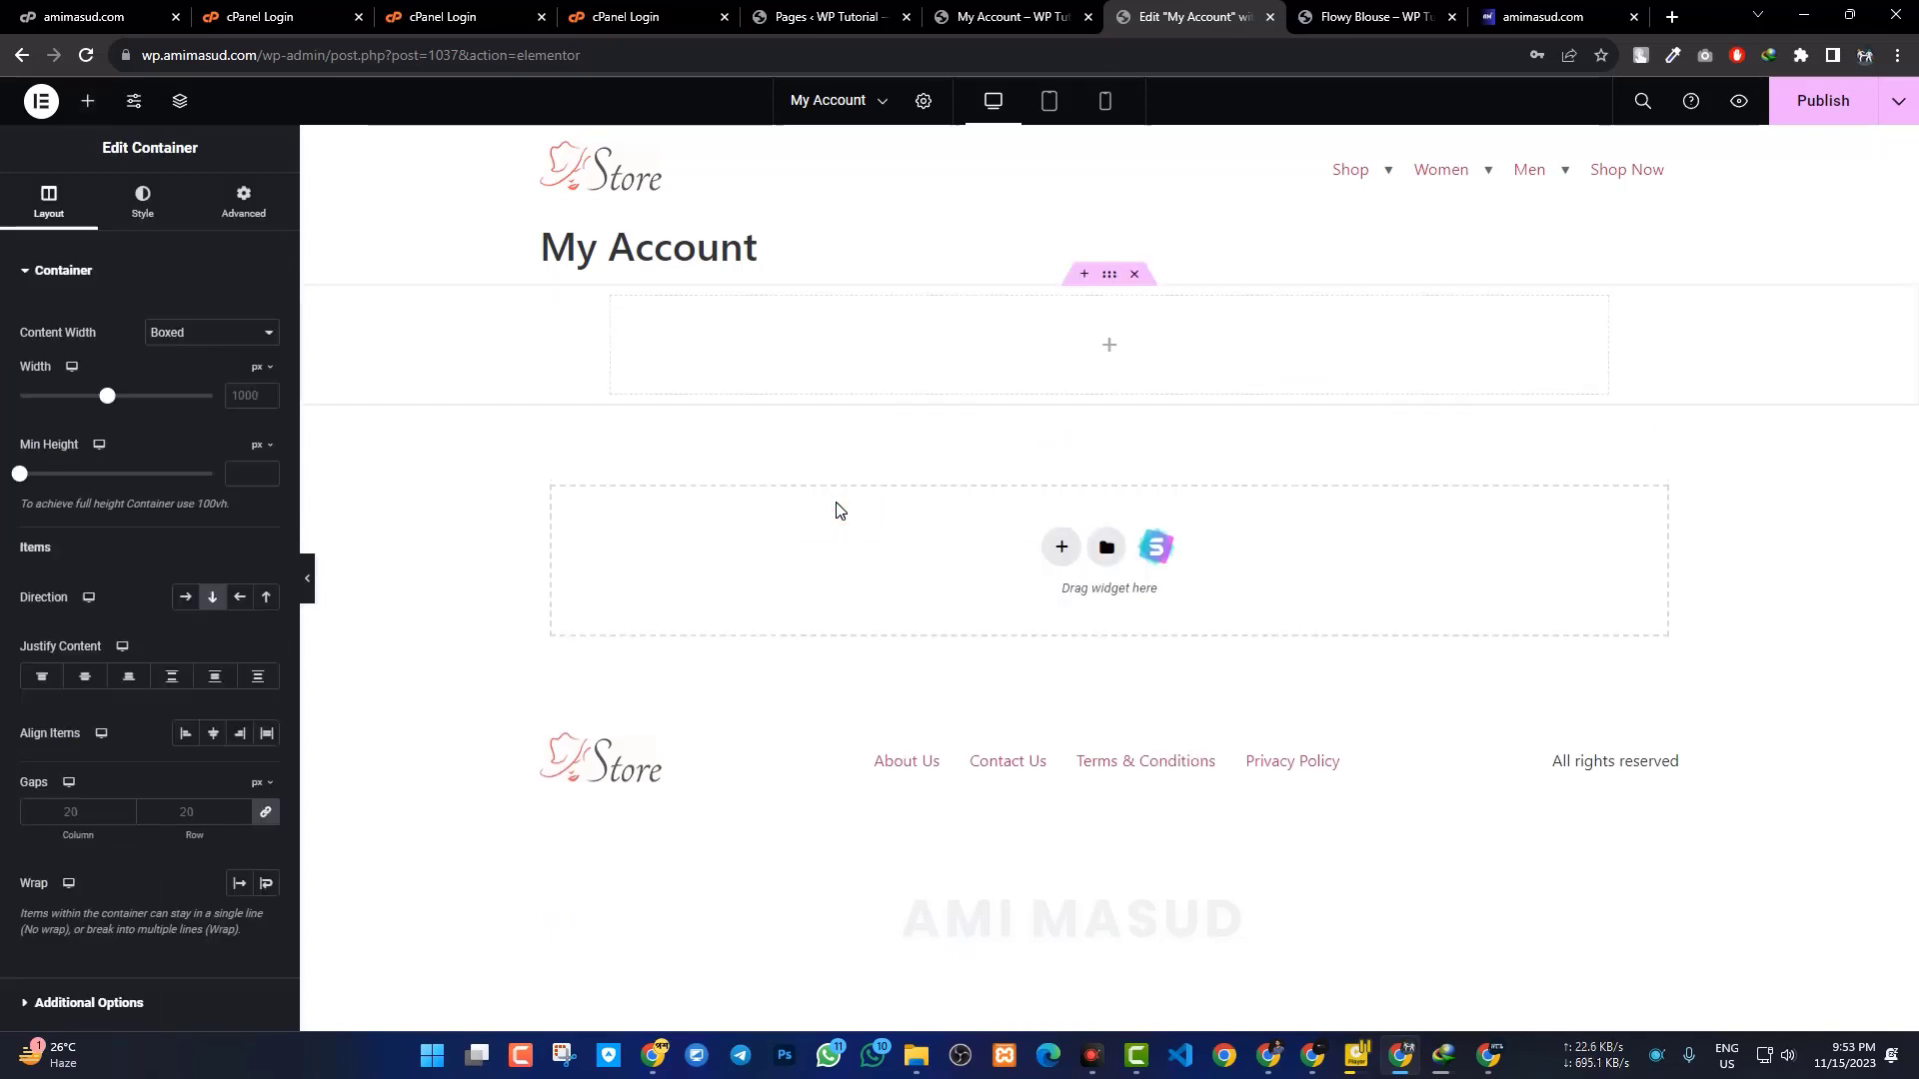
# Search the widgets for "my", place the My Account widget in the new container and set its tab spacing to 27 px.
pyautogui.click(88, 101)
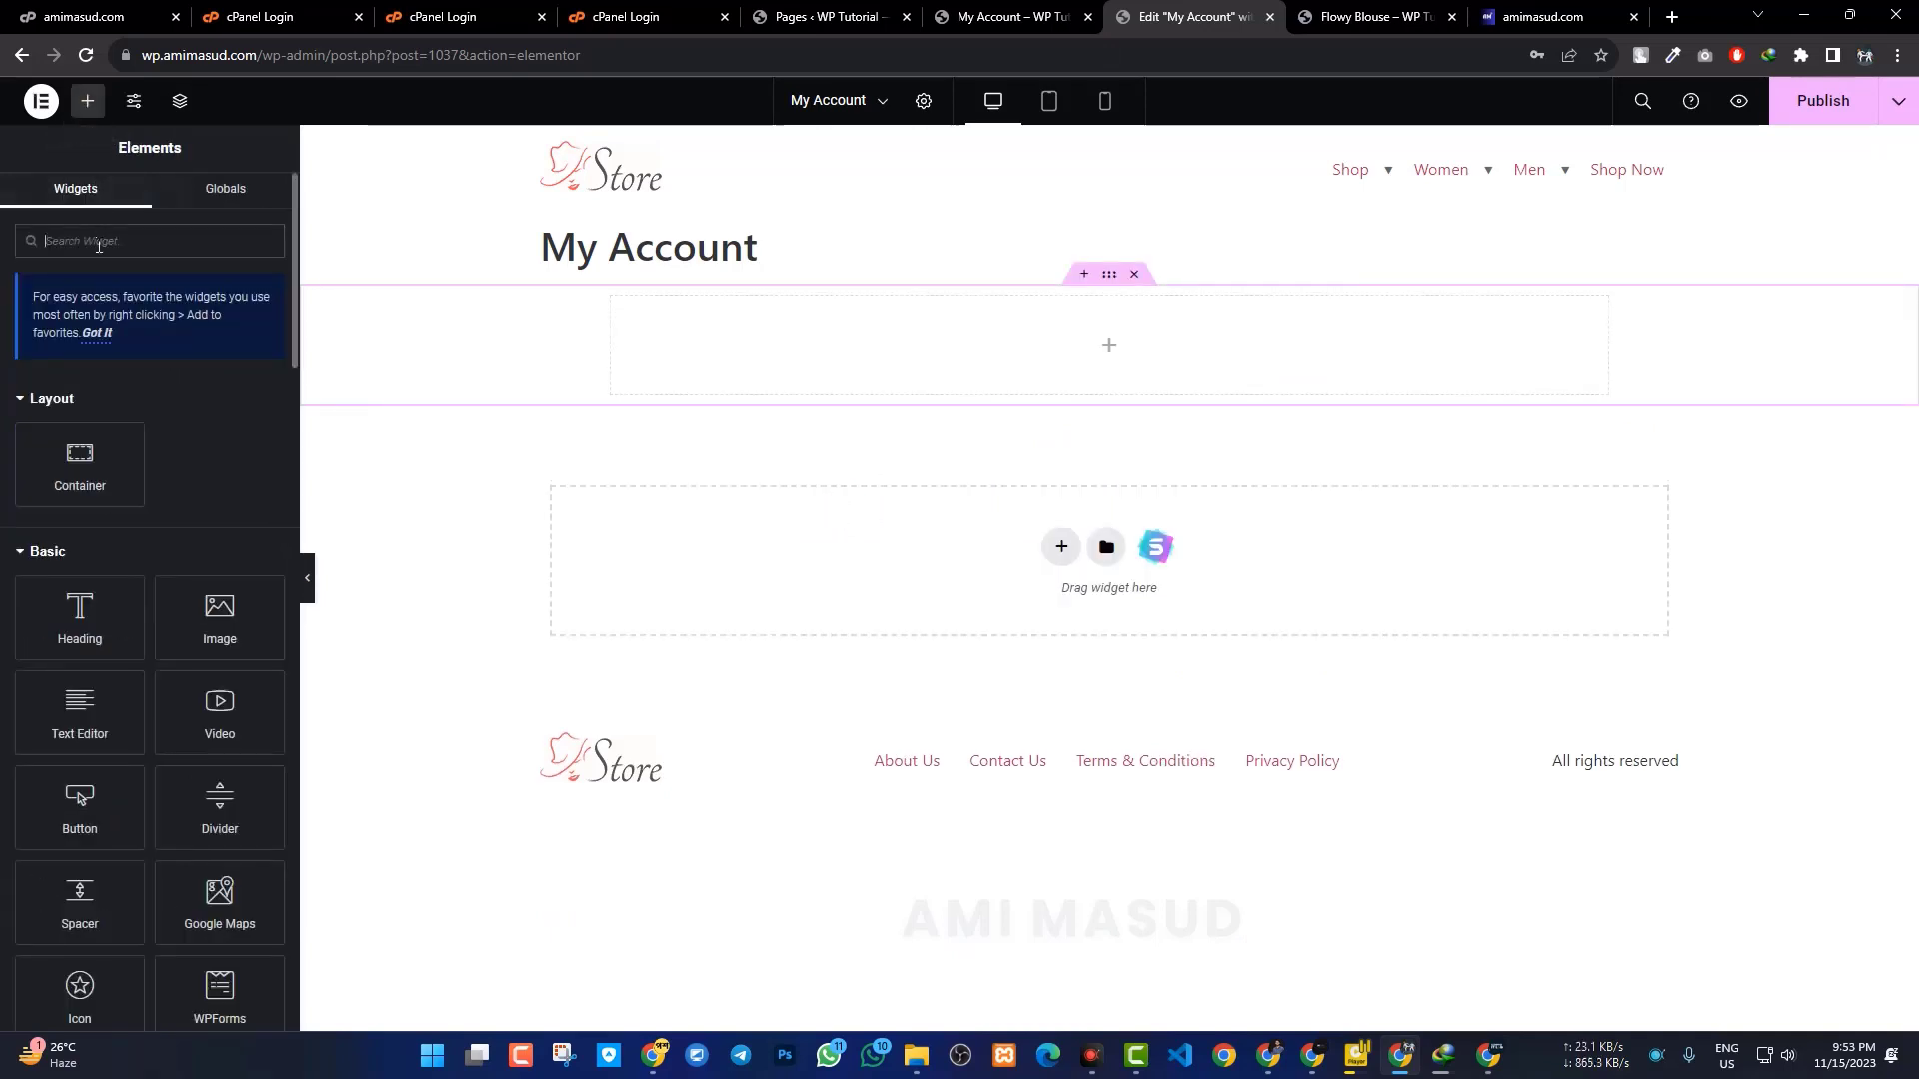
pyautogui.write('my')
pyautogui.moveTo(80, 504); pyautogui.dragTo(1066, 380)
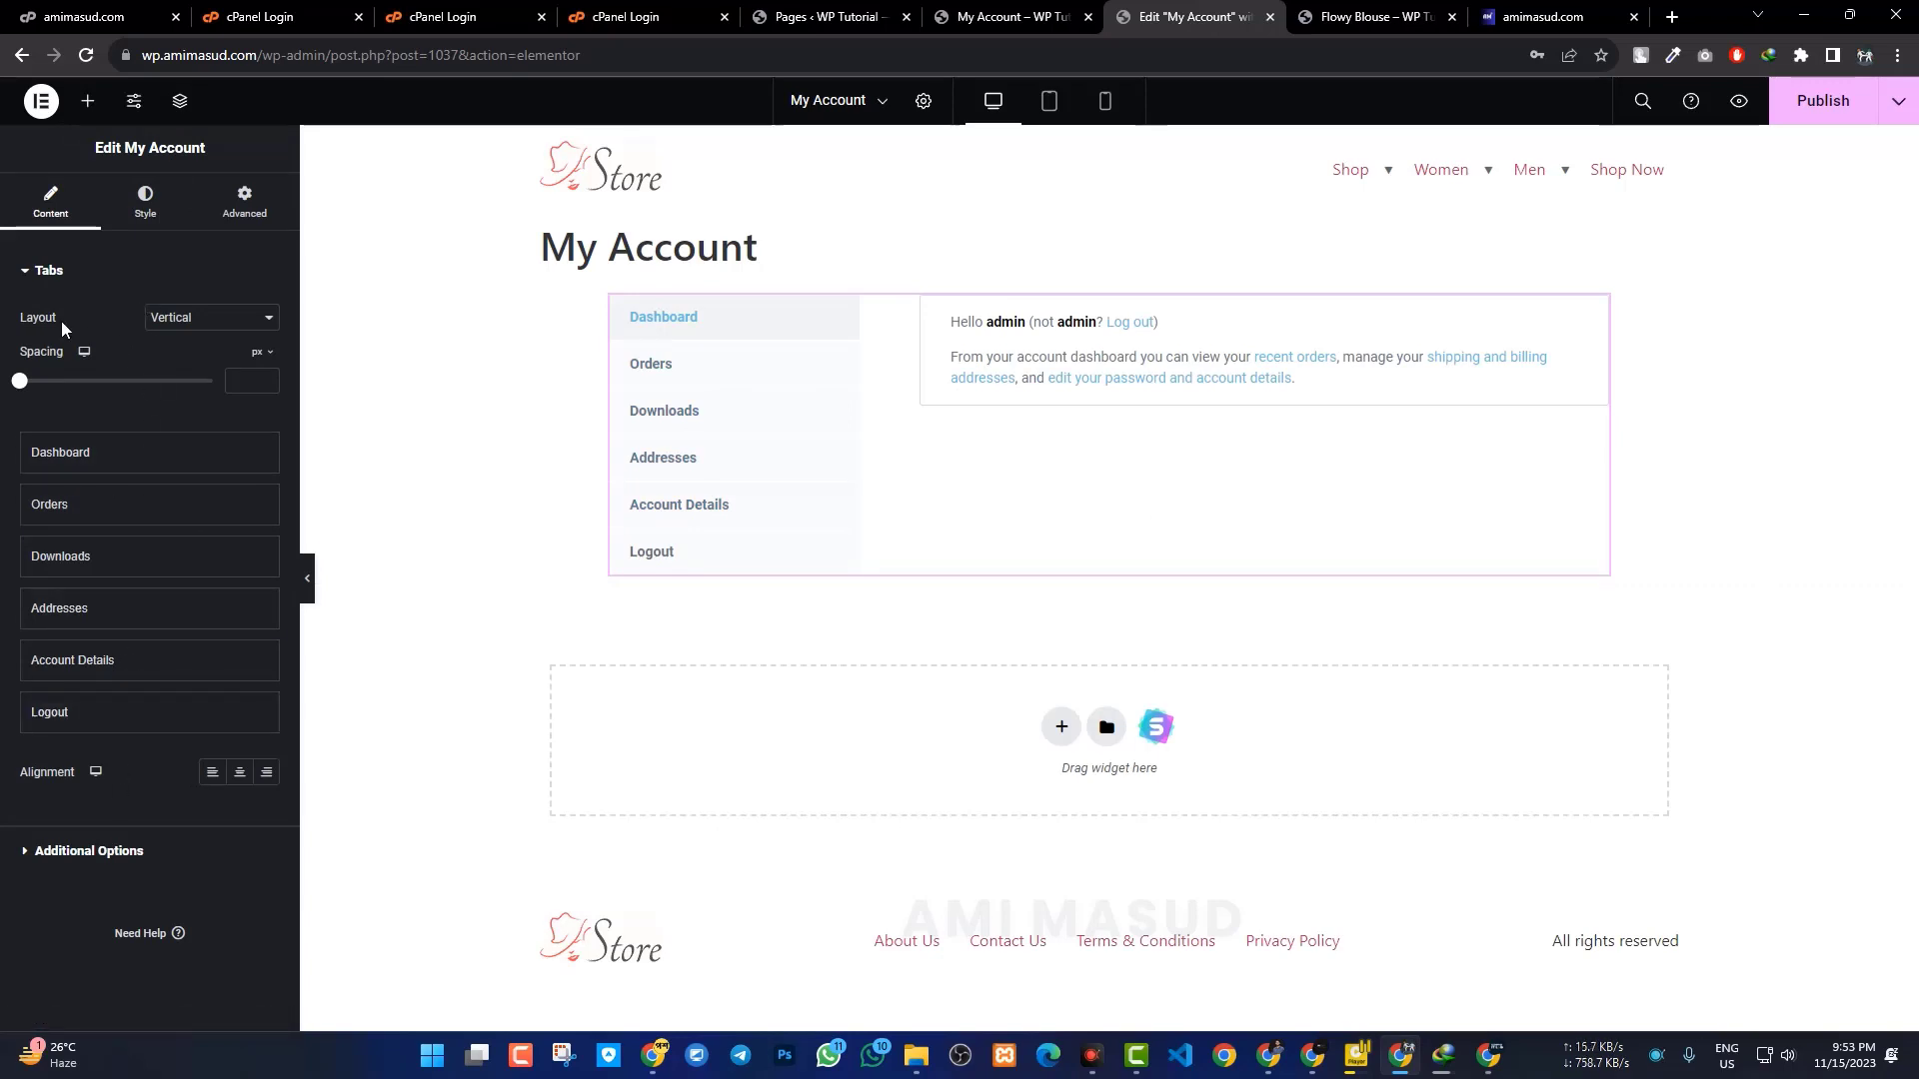
pyautogui.moveTo(18, 381); pyautogui.dragTo(72, 385)
# Try the Horizontal layout for the account tabs and switch back to Vertical.
pyautogui.click(189, 320)
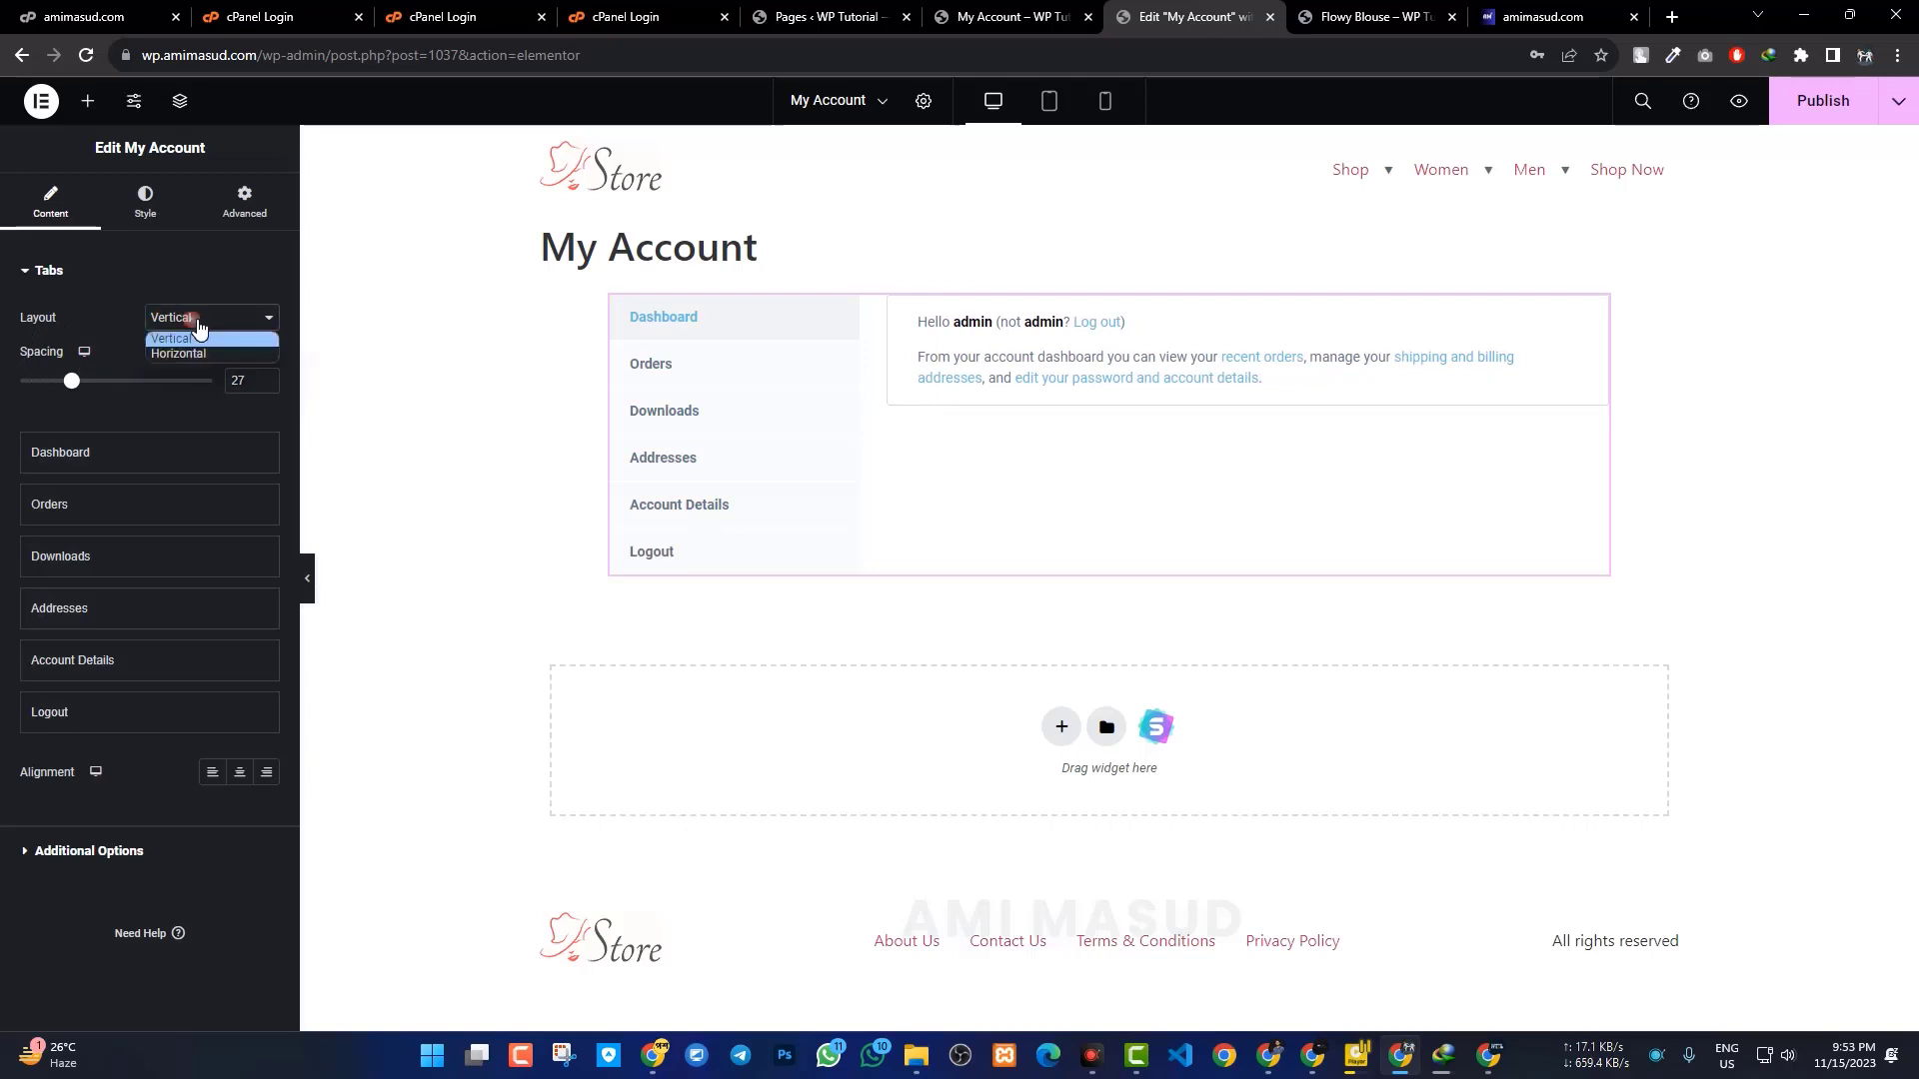
pyautogui.click(188, 354)
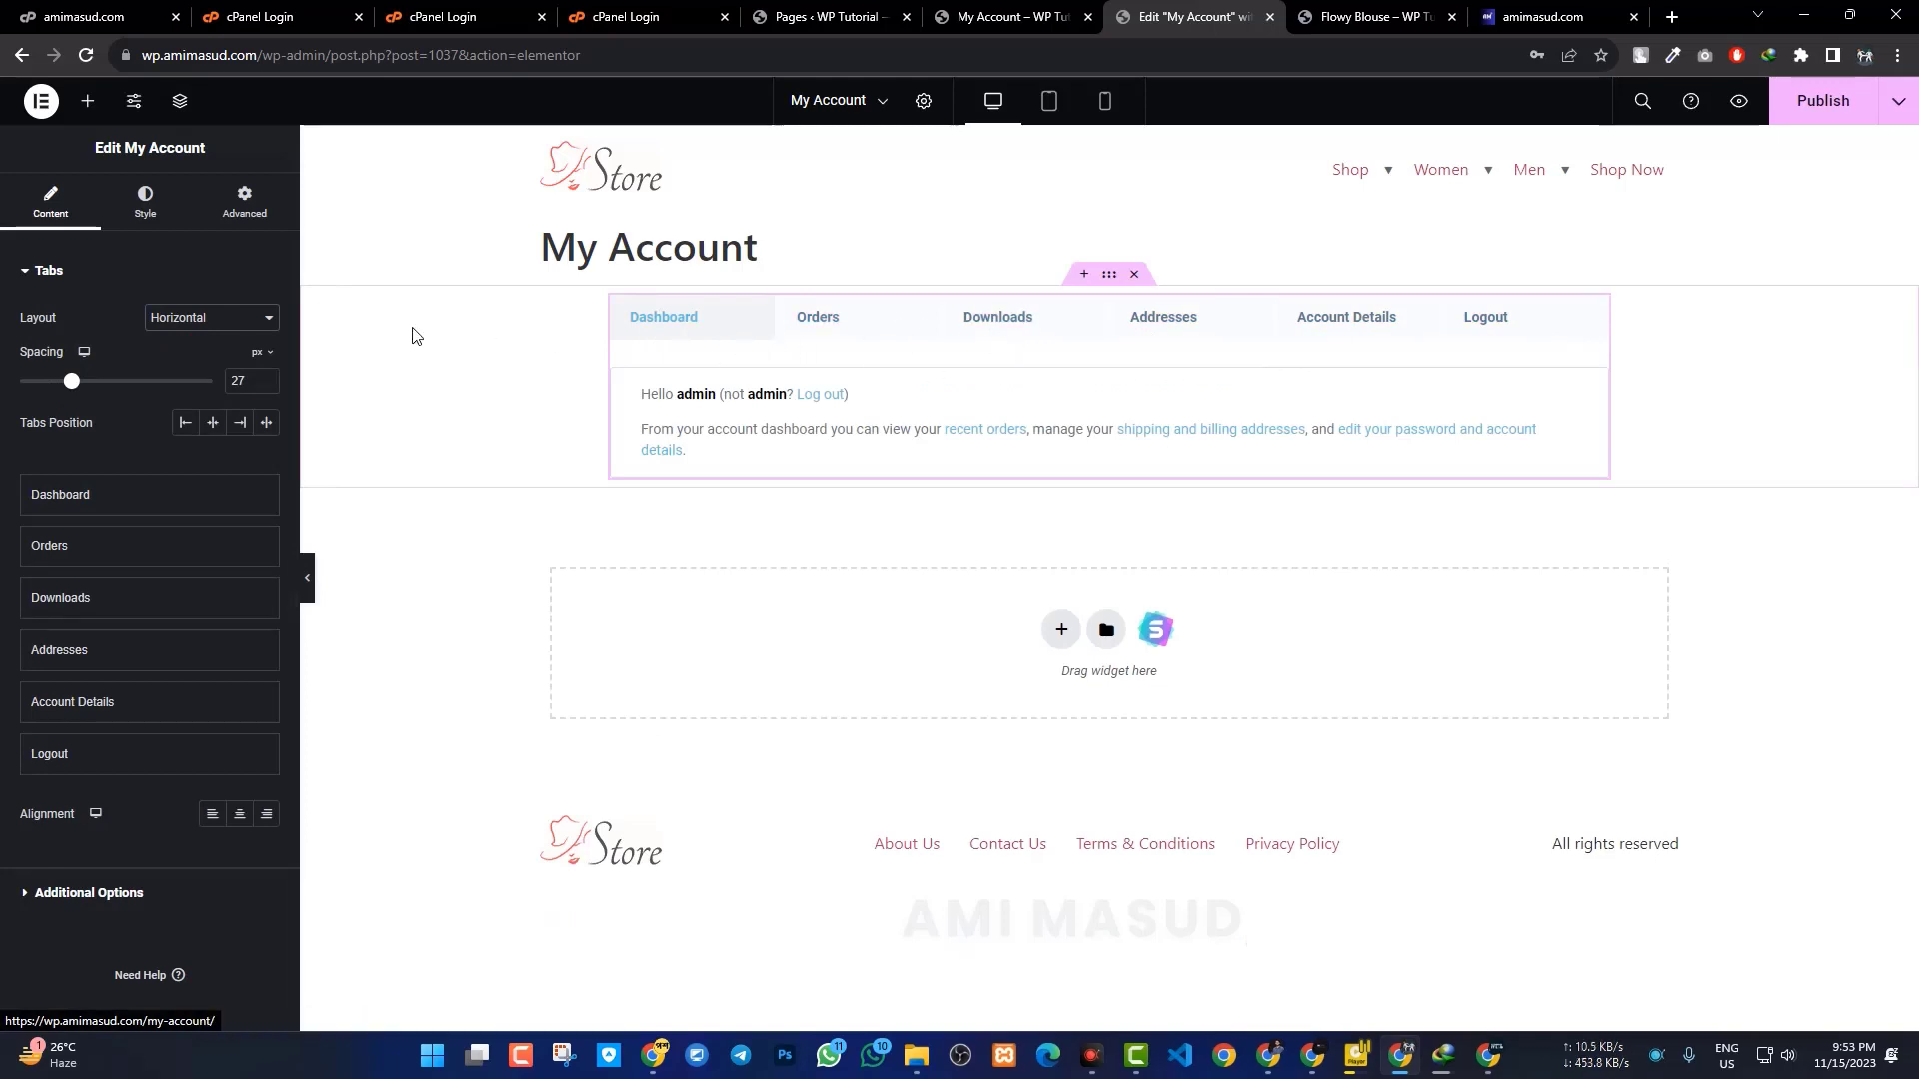
pyautogui.click(205, 319)
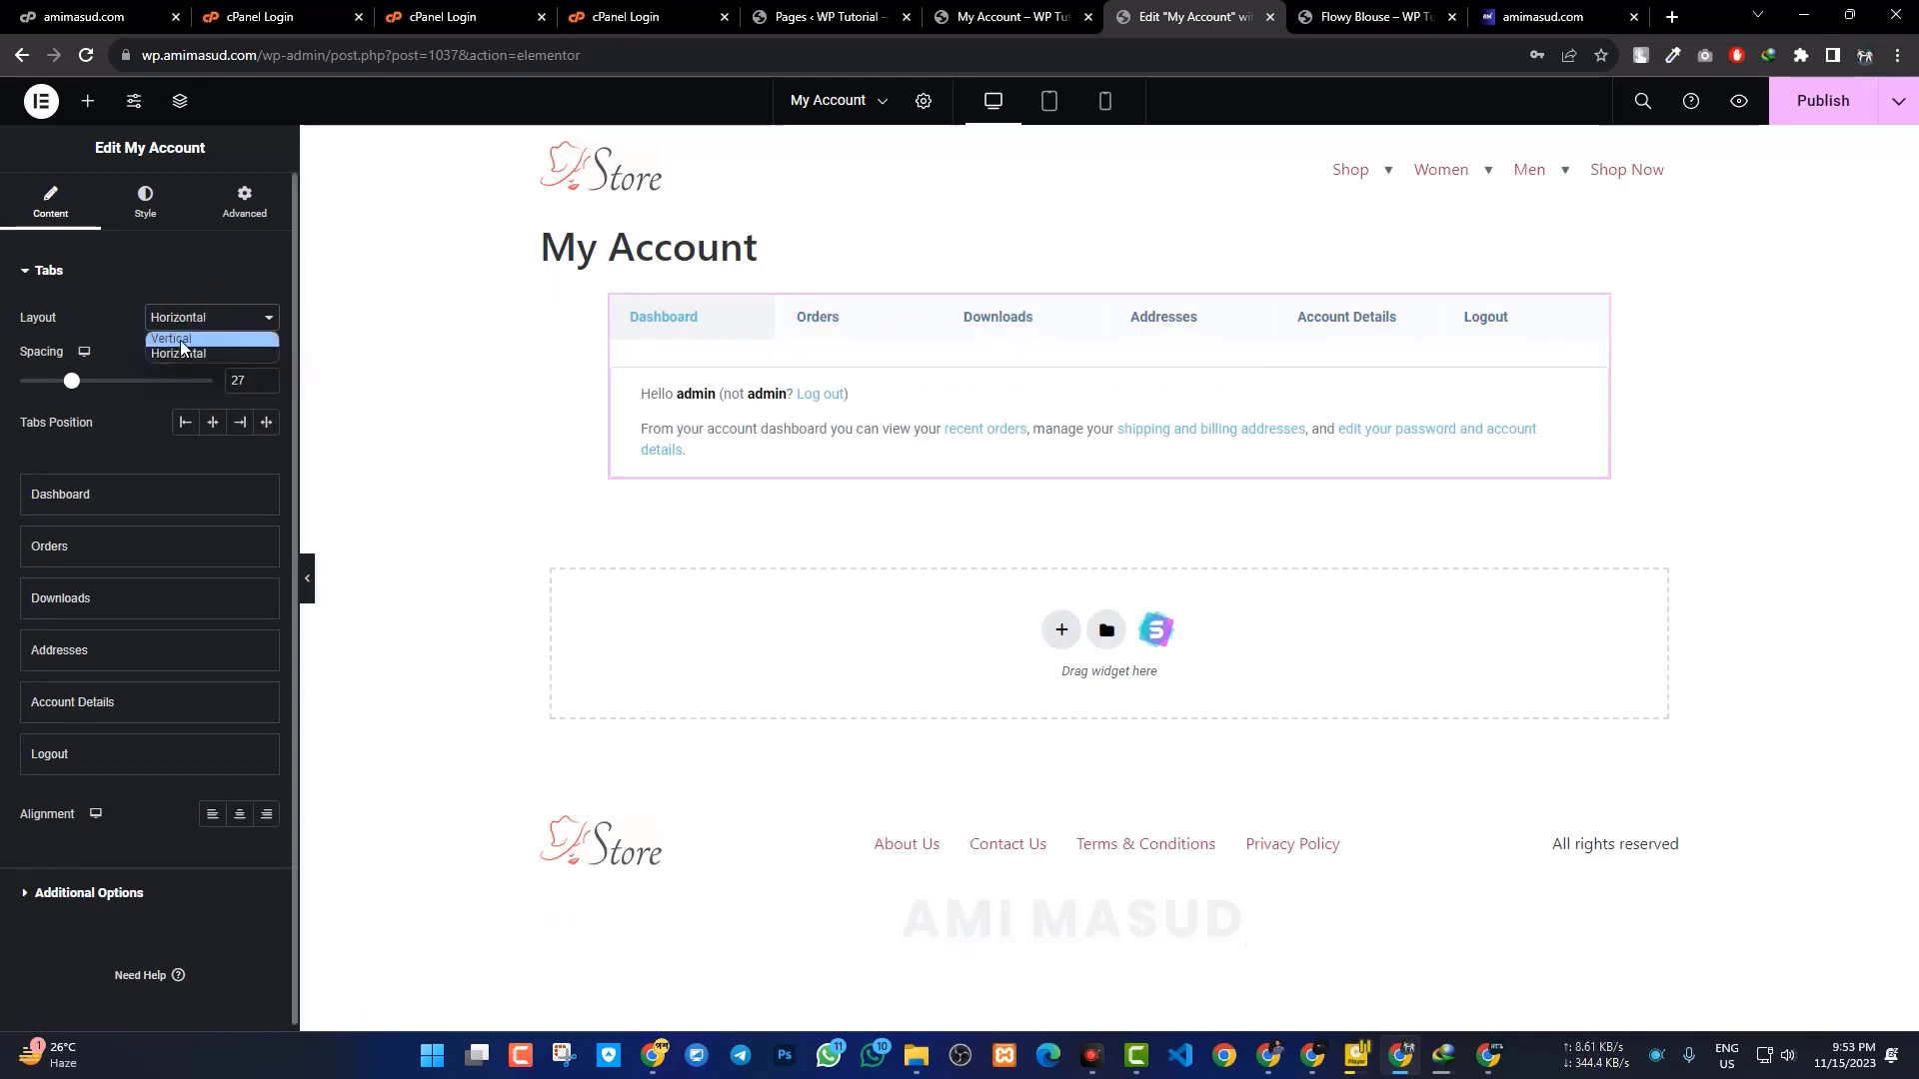
pyautogui.click(180, 340)
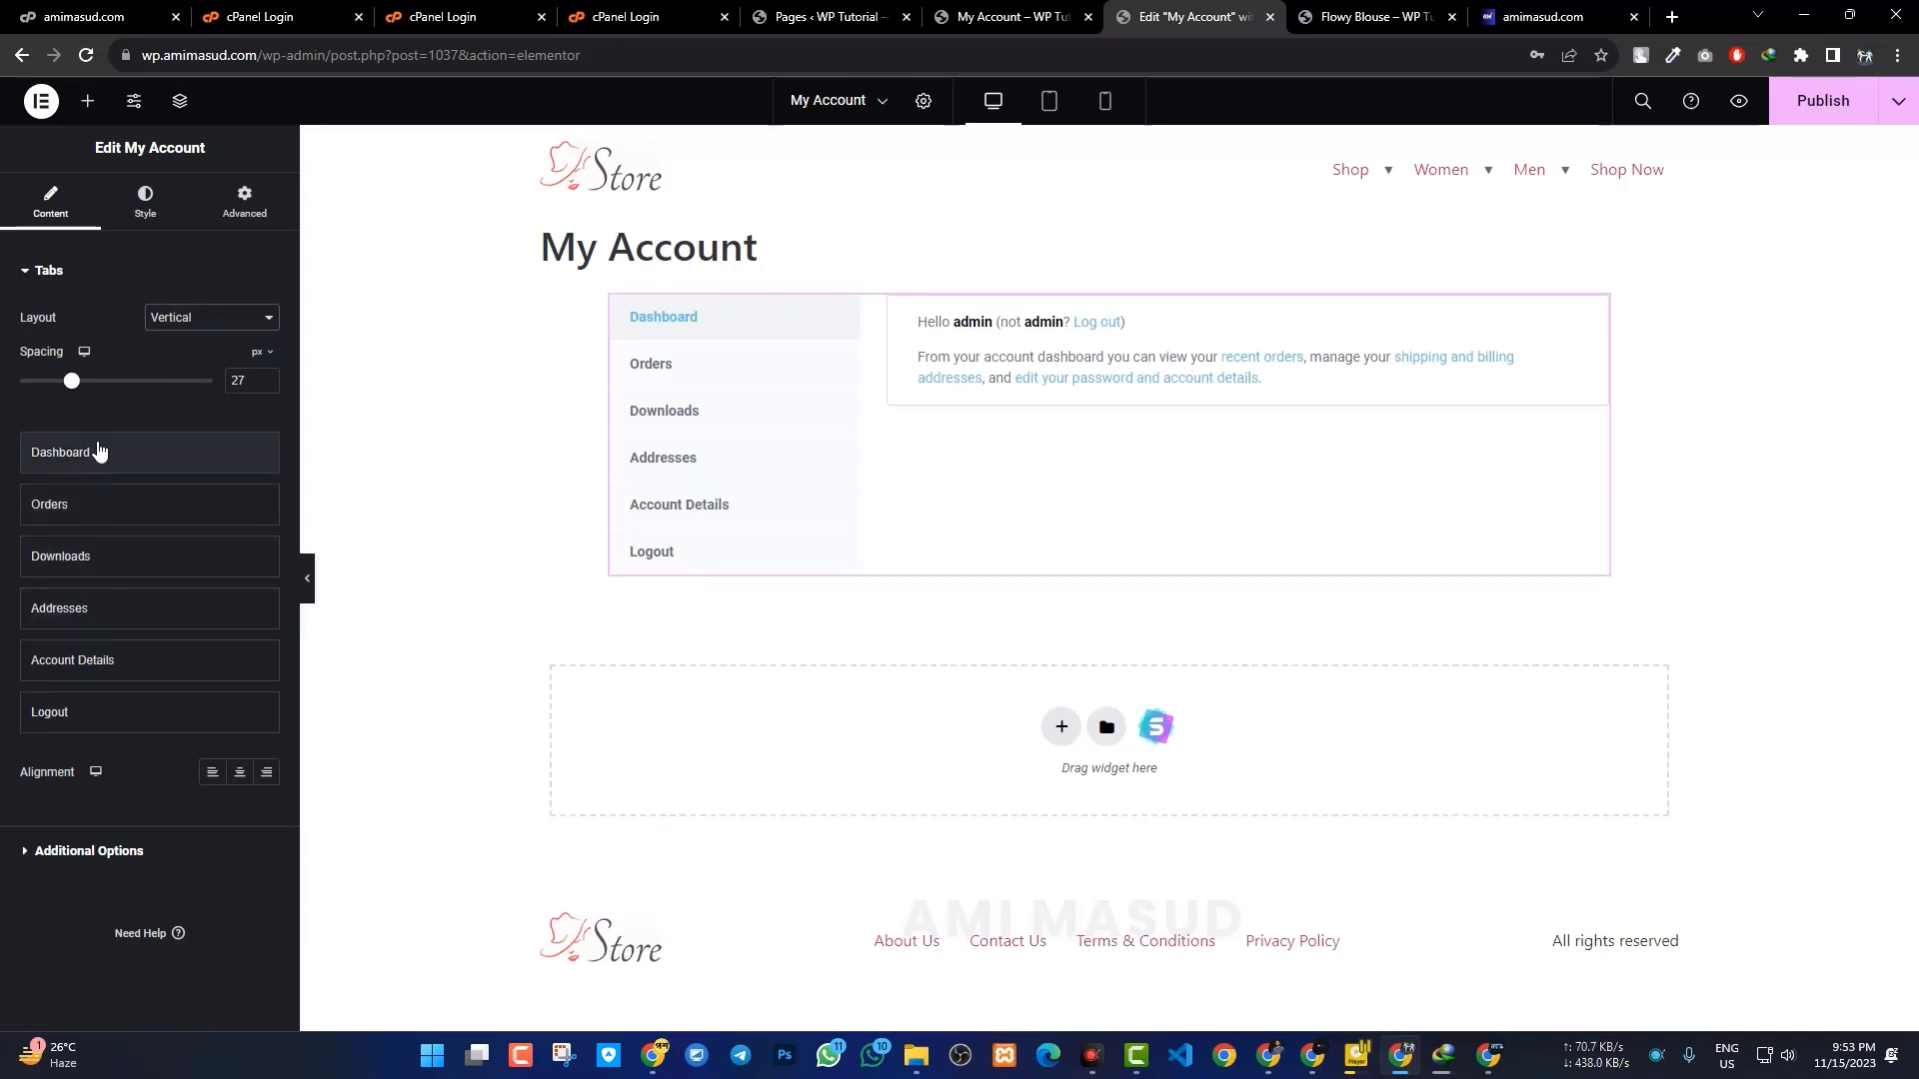
# Rename the account widget's Dashboard tab to "My Dash" and collapse its settings.
pyautogui.click(142, 445)
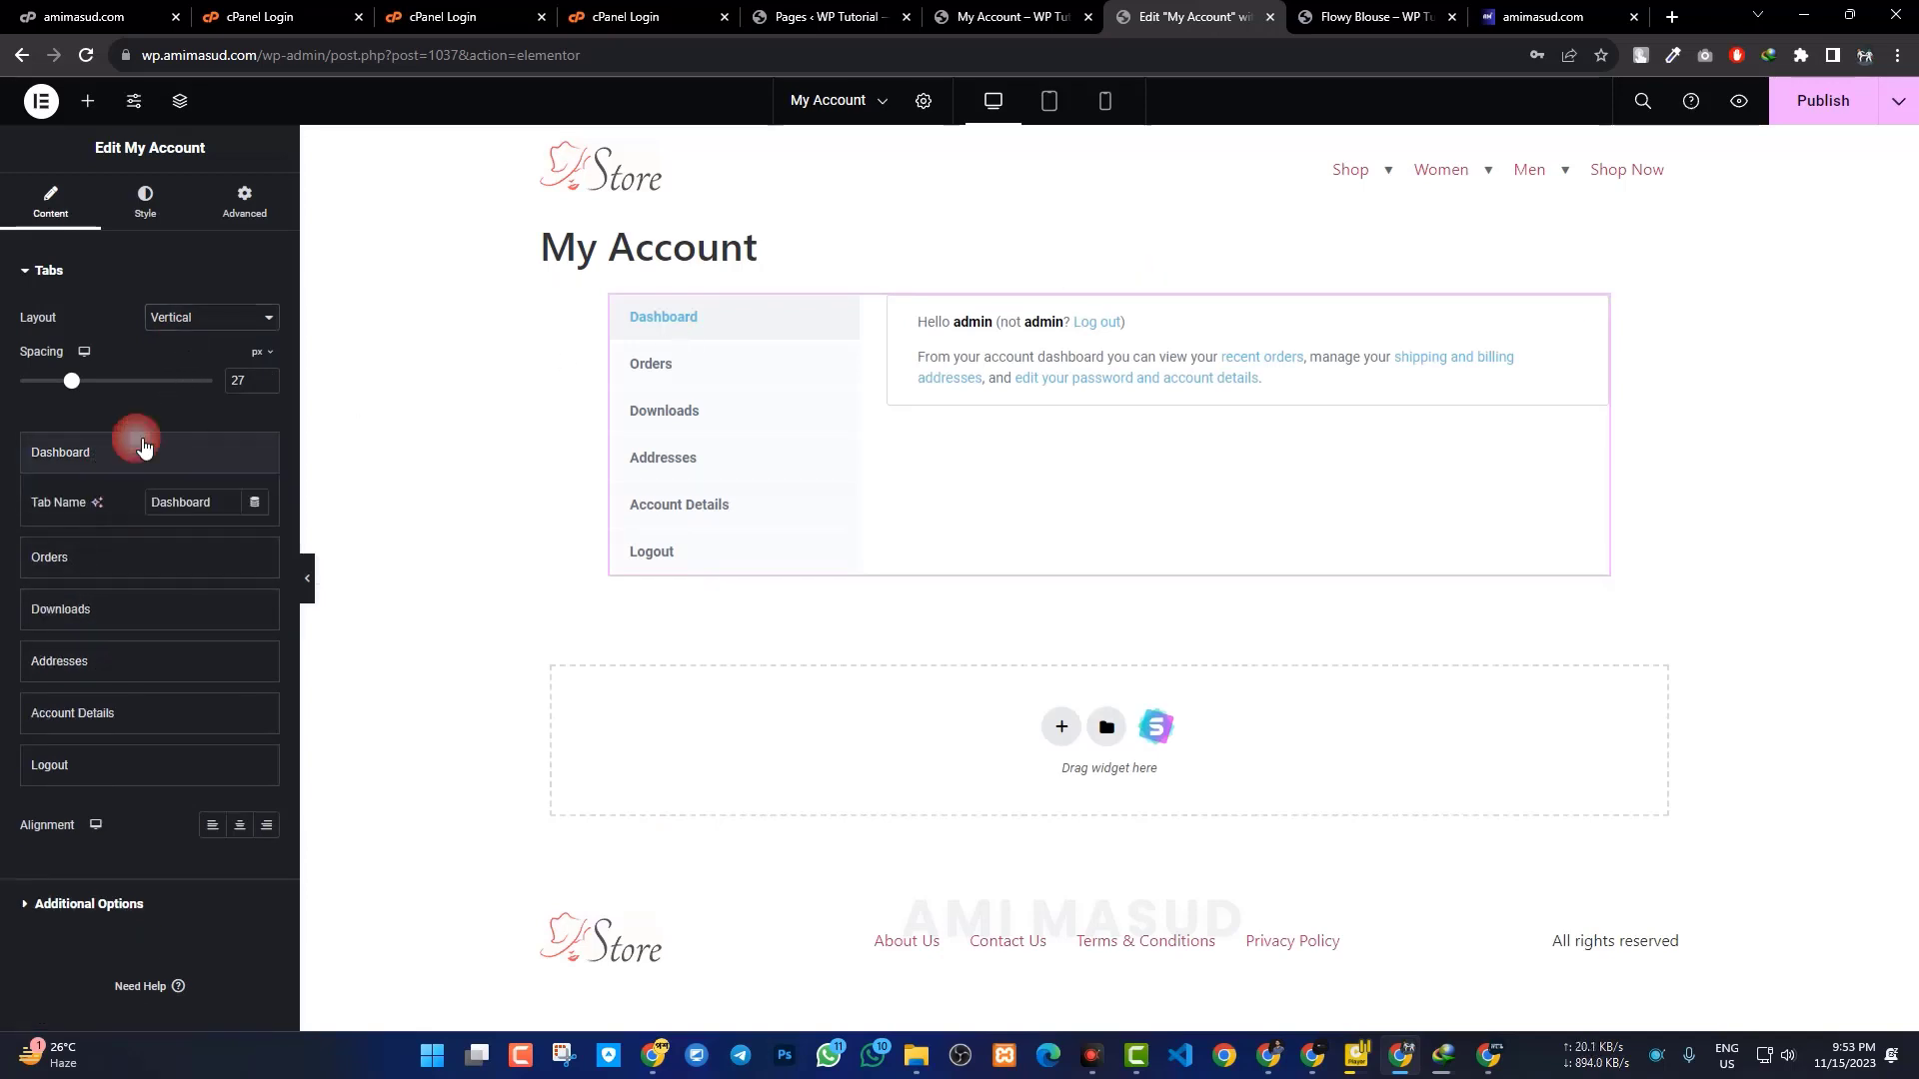
pyautogui.doubleClick(172, 502)
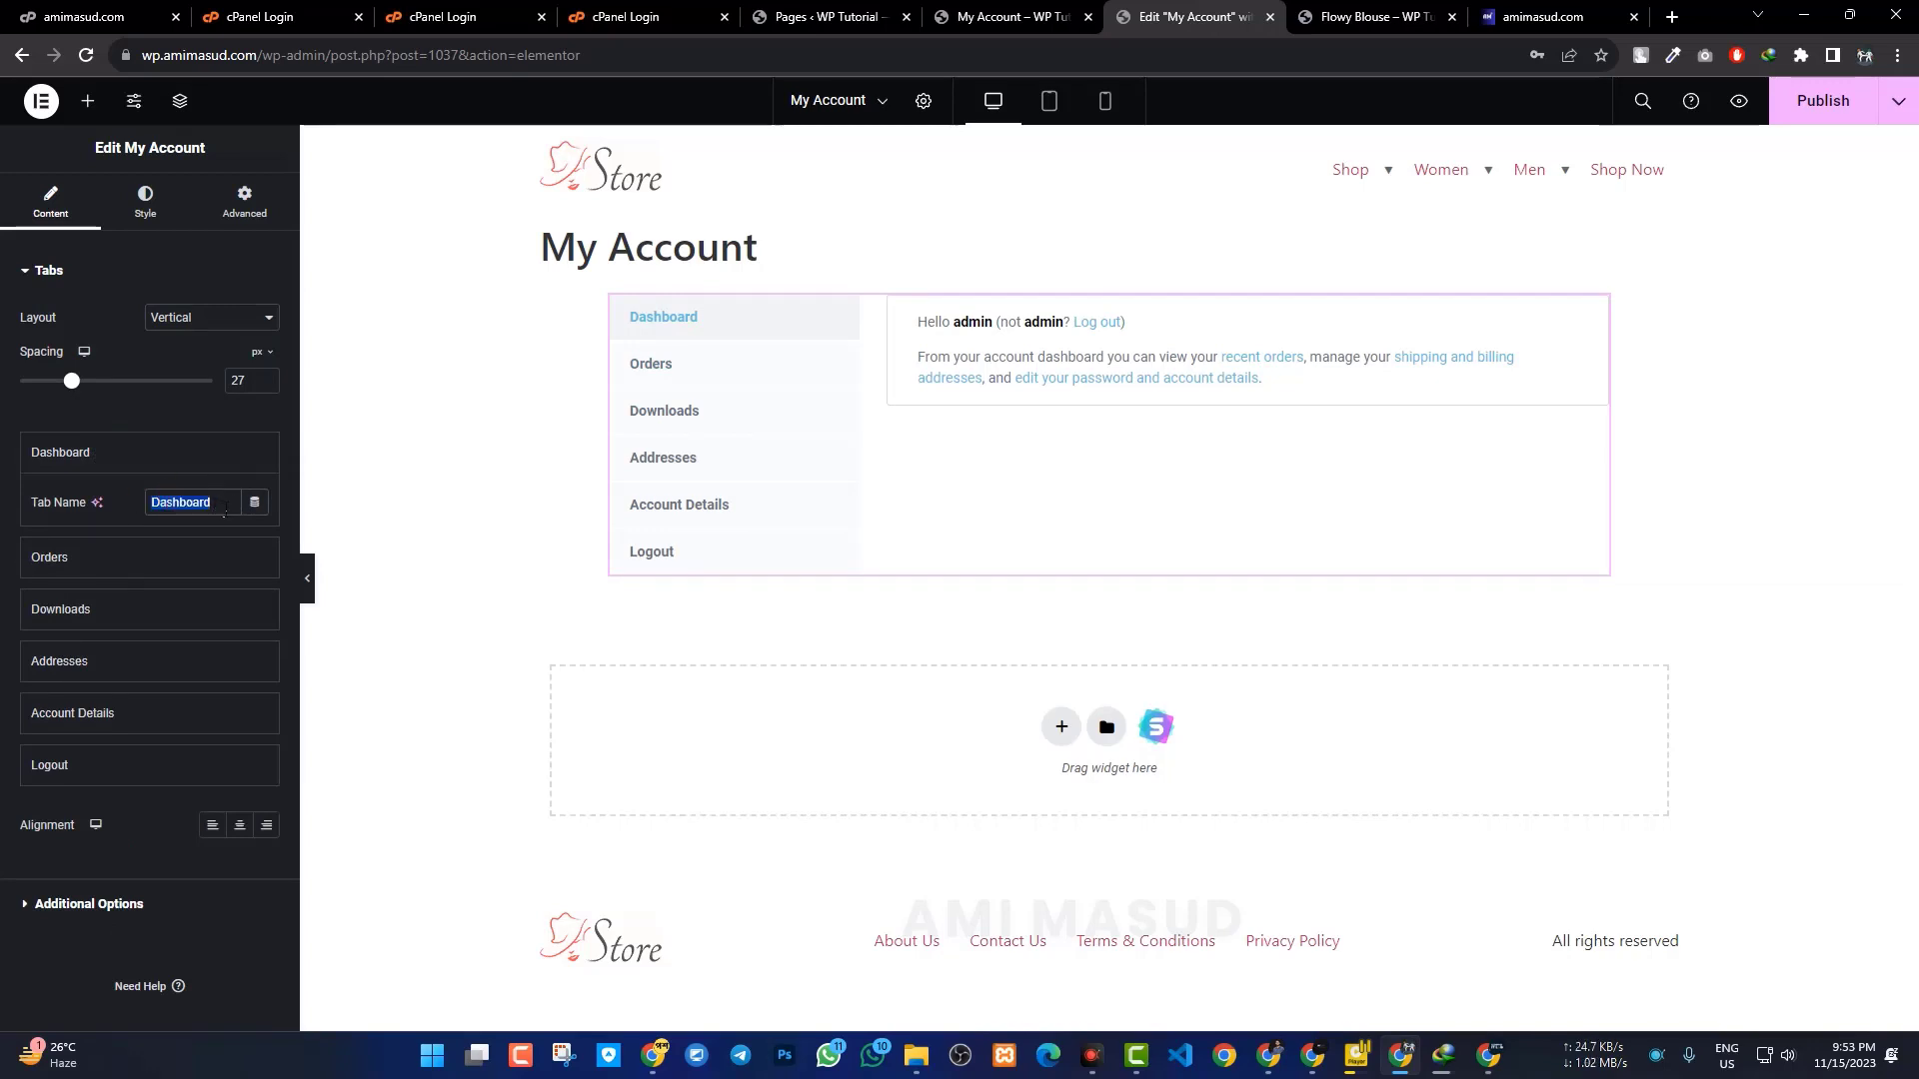
pyautogui.write('My Da')
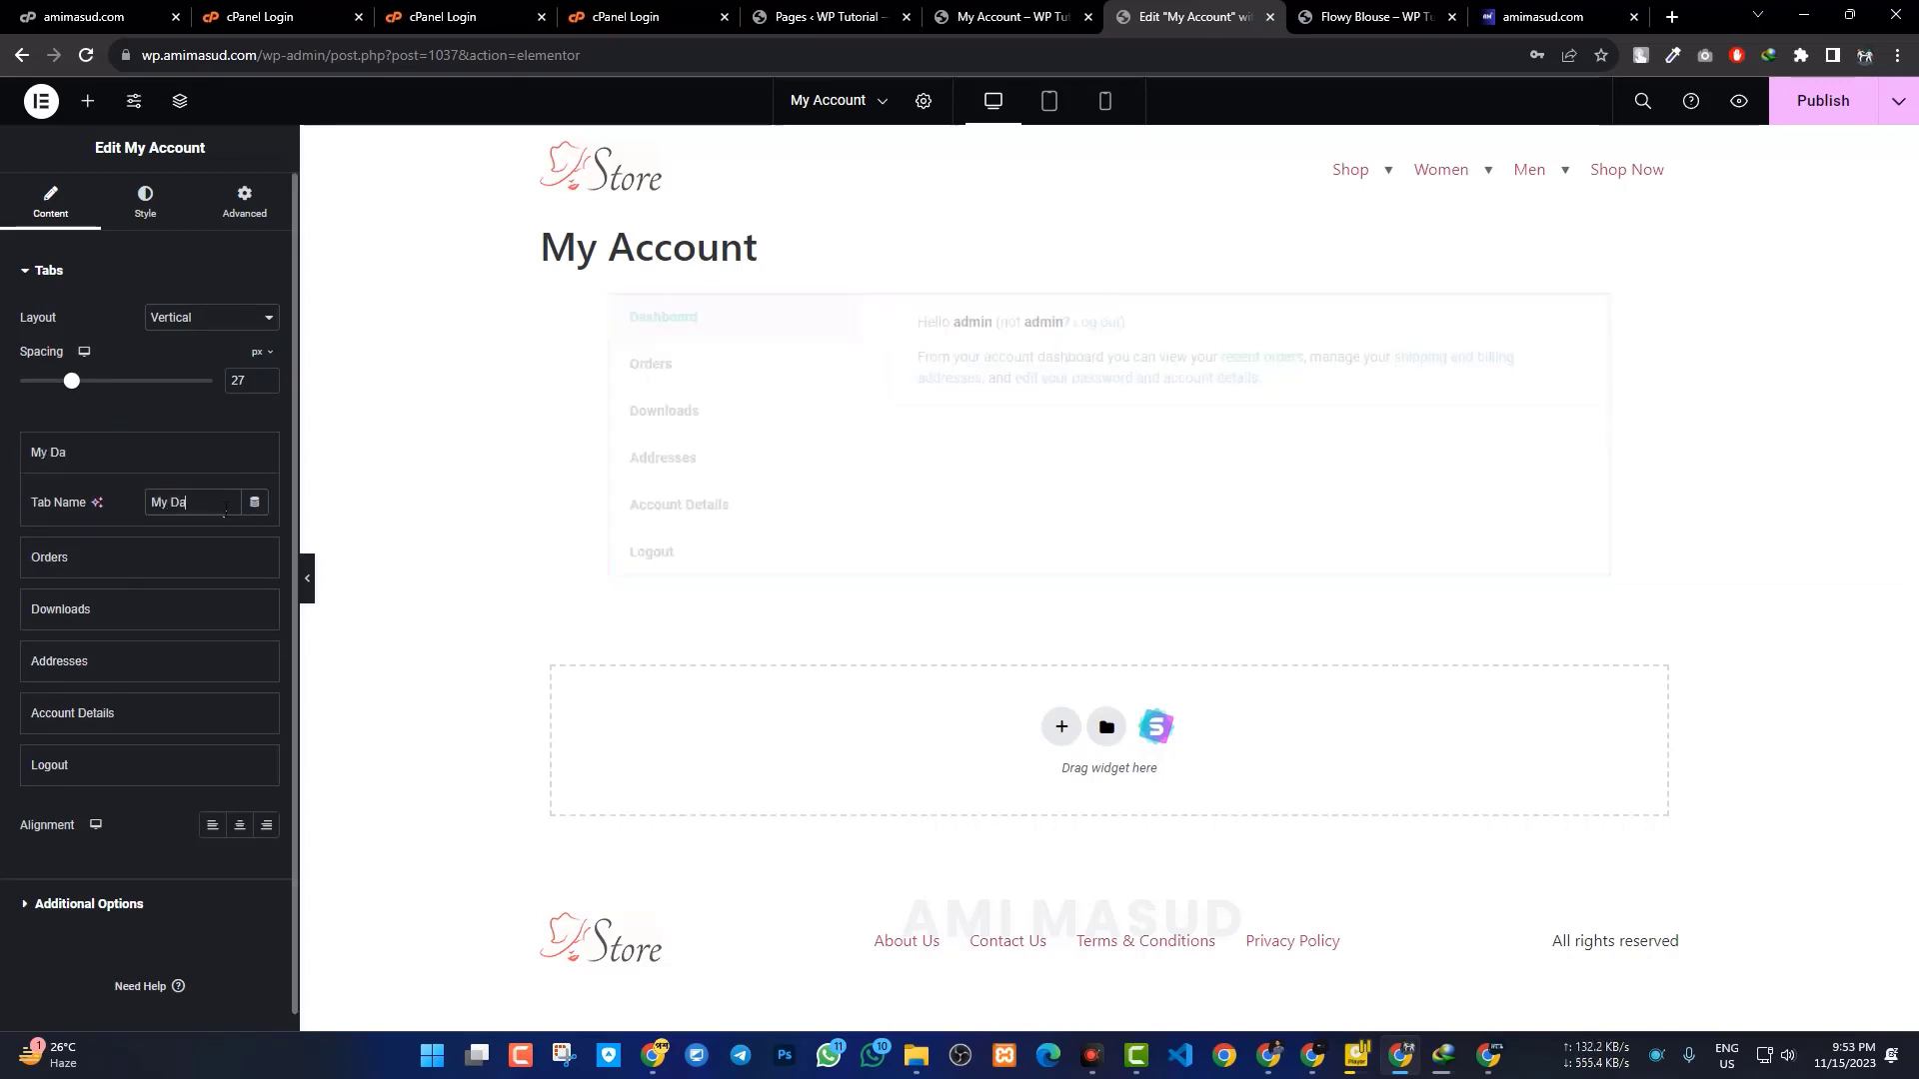
pyautogui.write('sh')
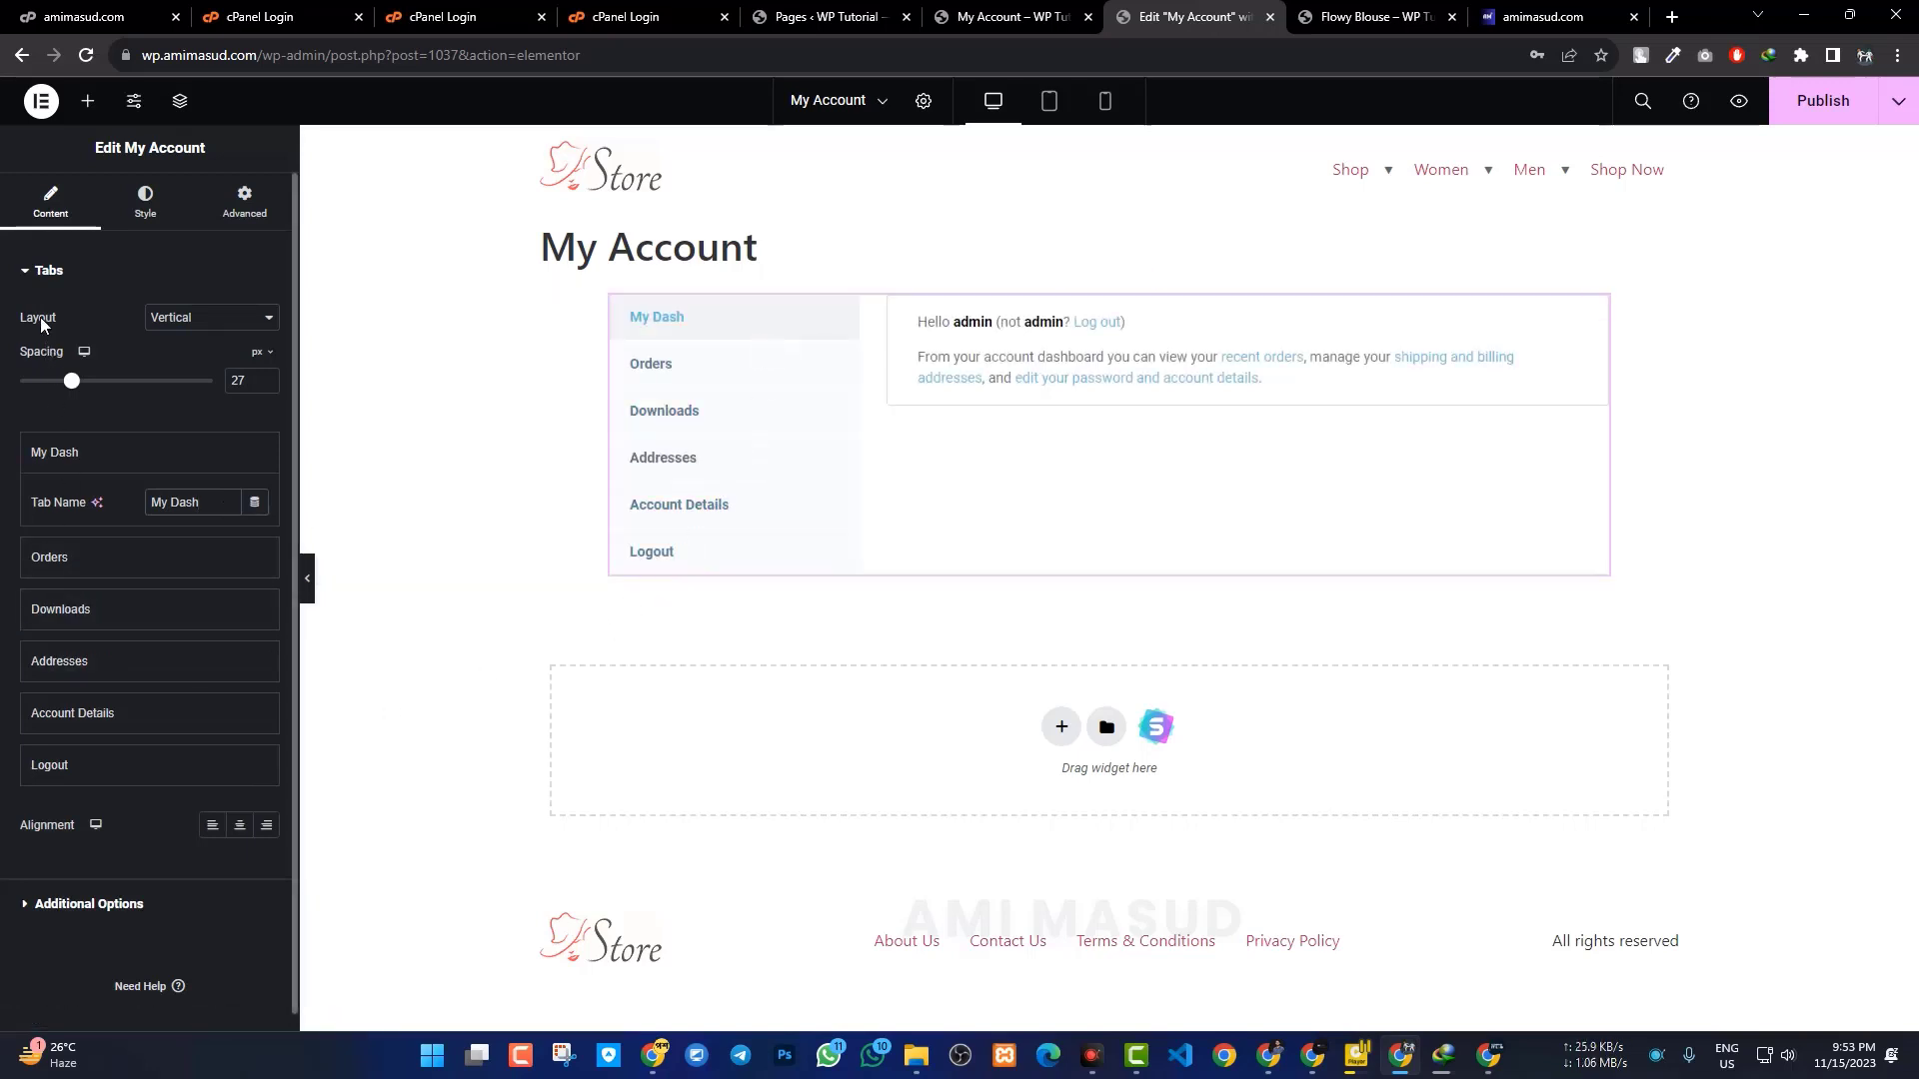
pyautogui.click(30, 272)
pyautogui.click(31, 277)
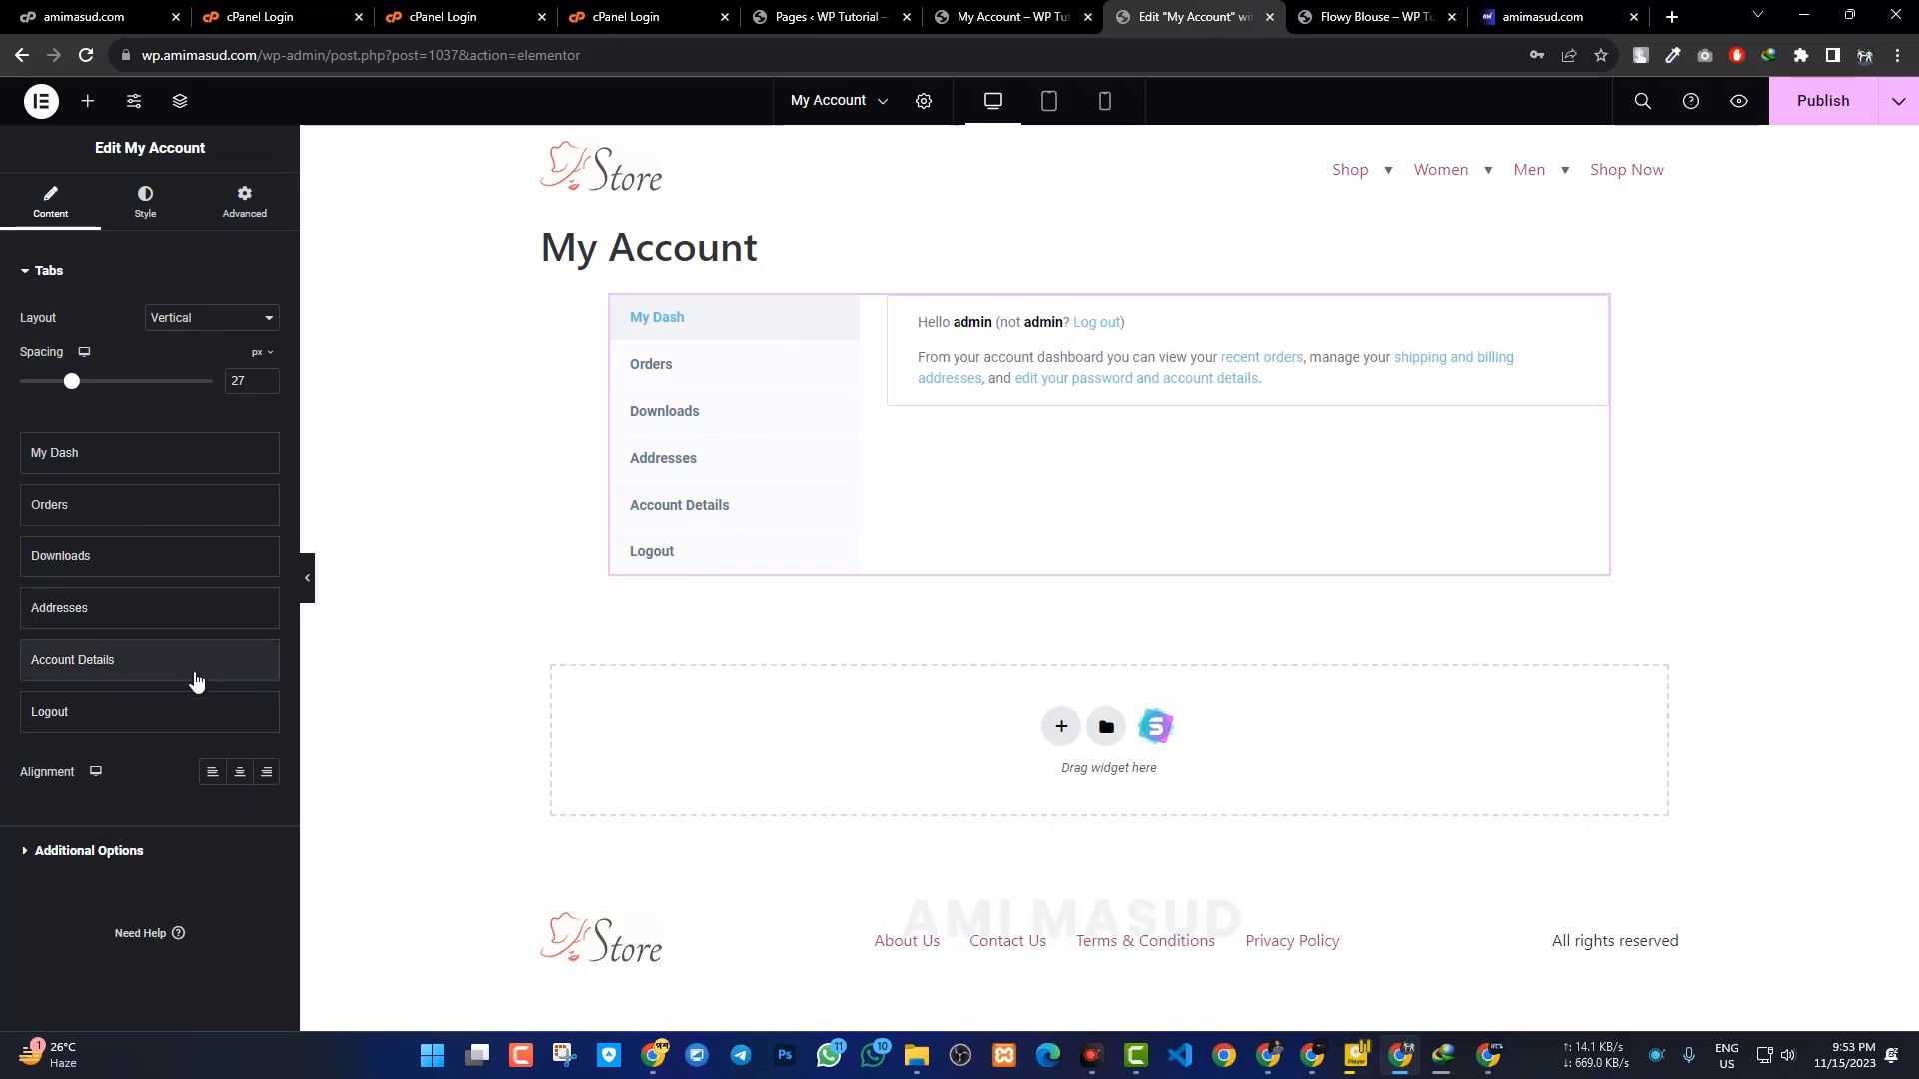
# Try end and center alignment for the account tab labels and set them to Start.
pyautogui.click(268, 773)
pyautogui.click(240, 772)
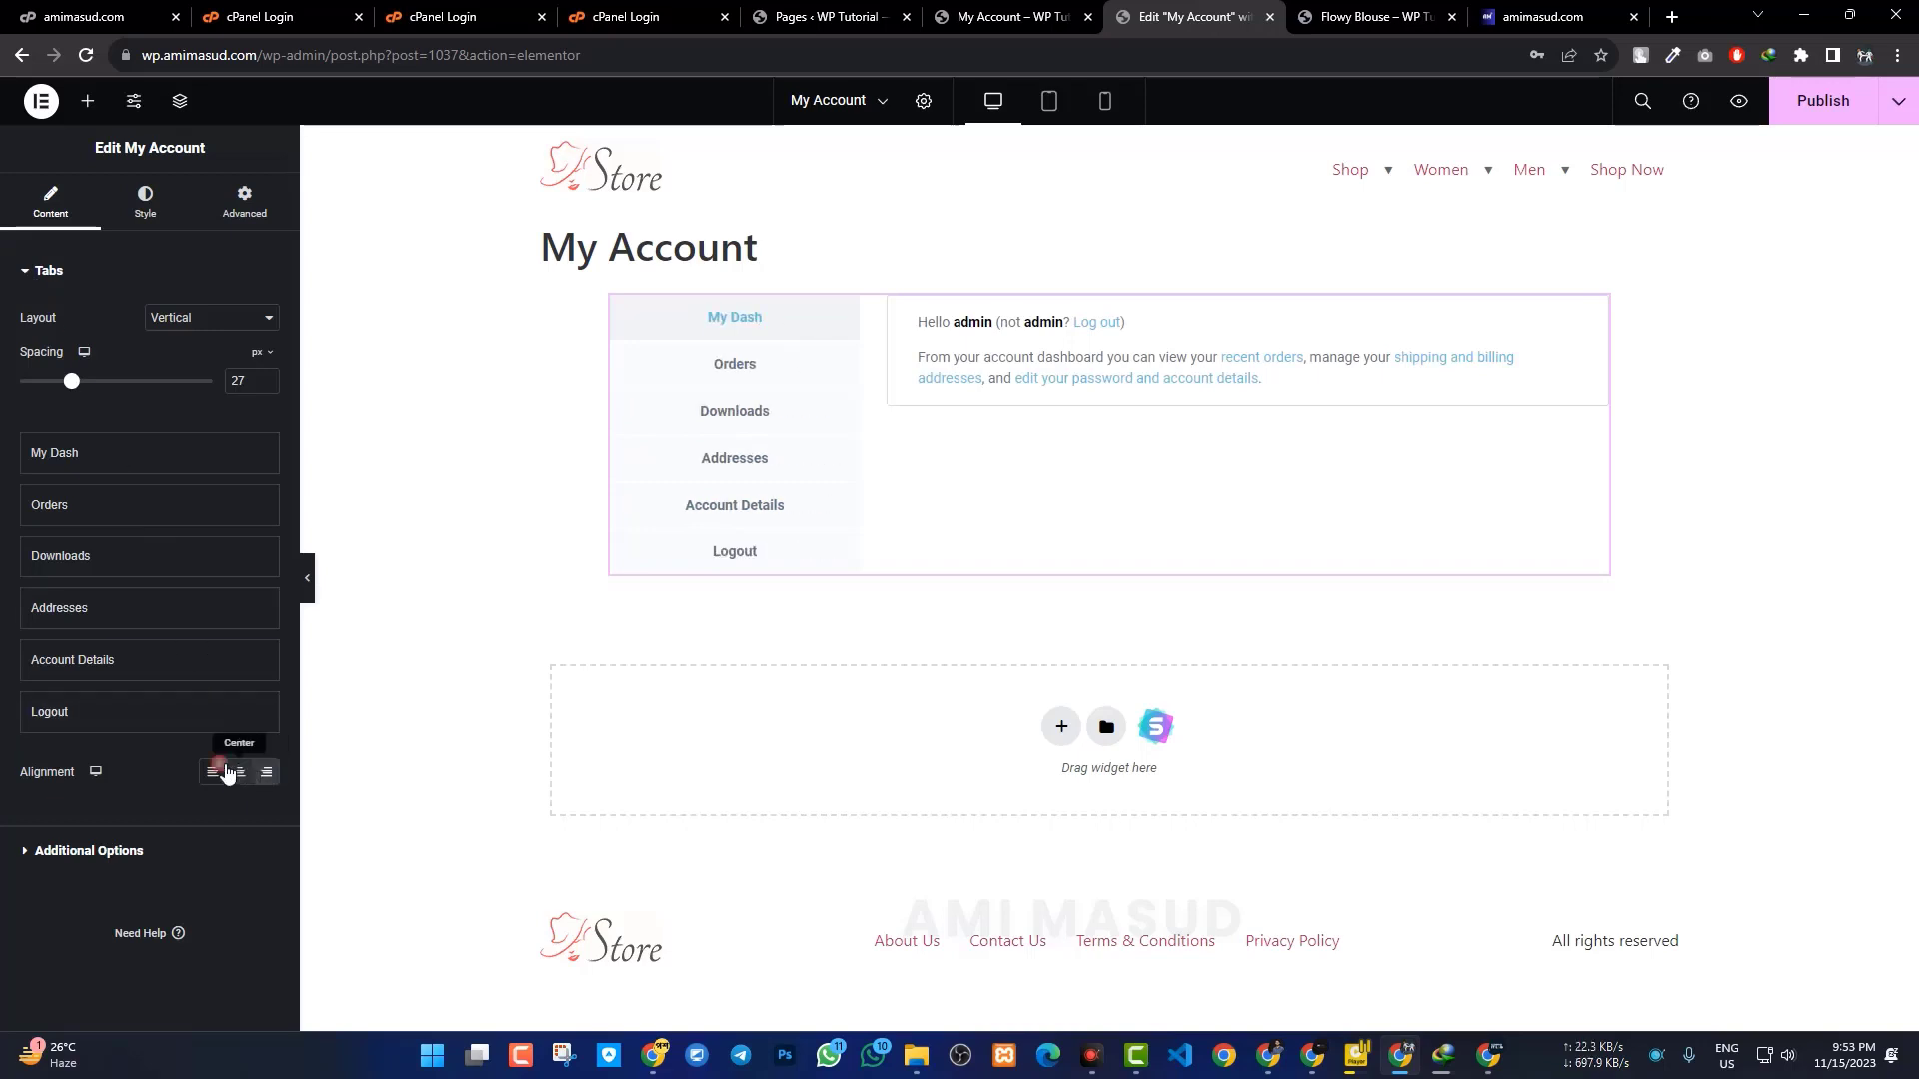
pyautogui.click(212, 773)
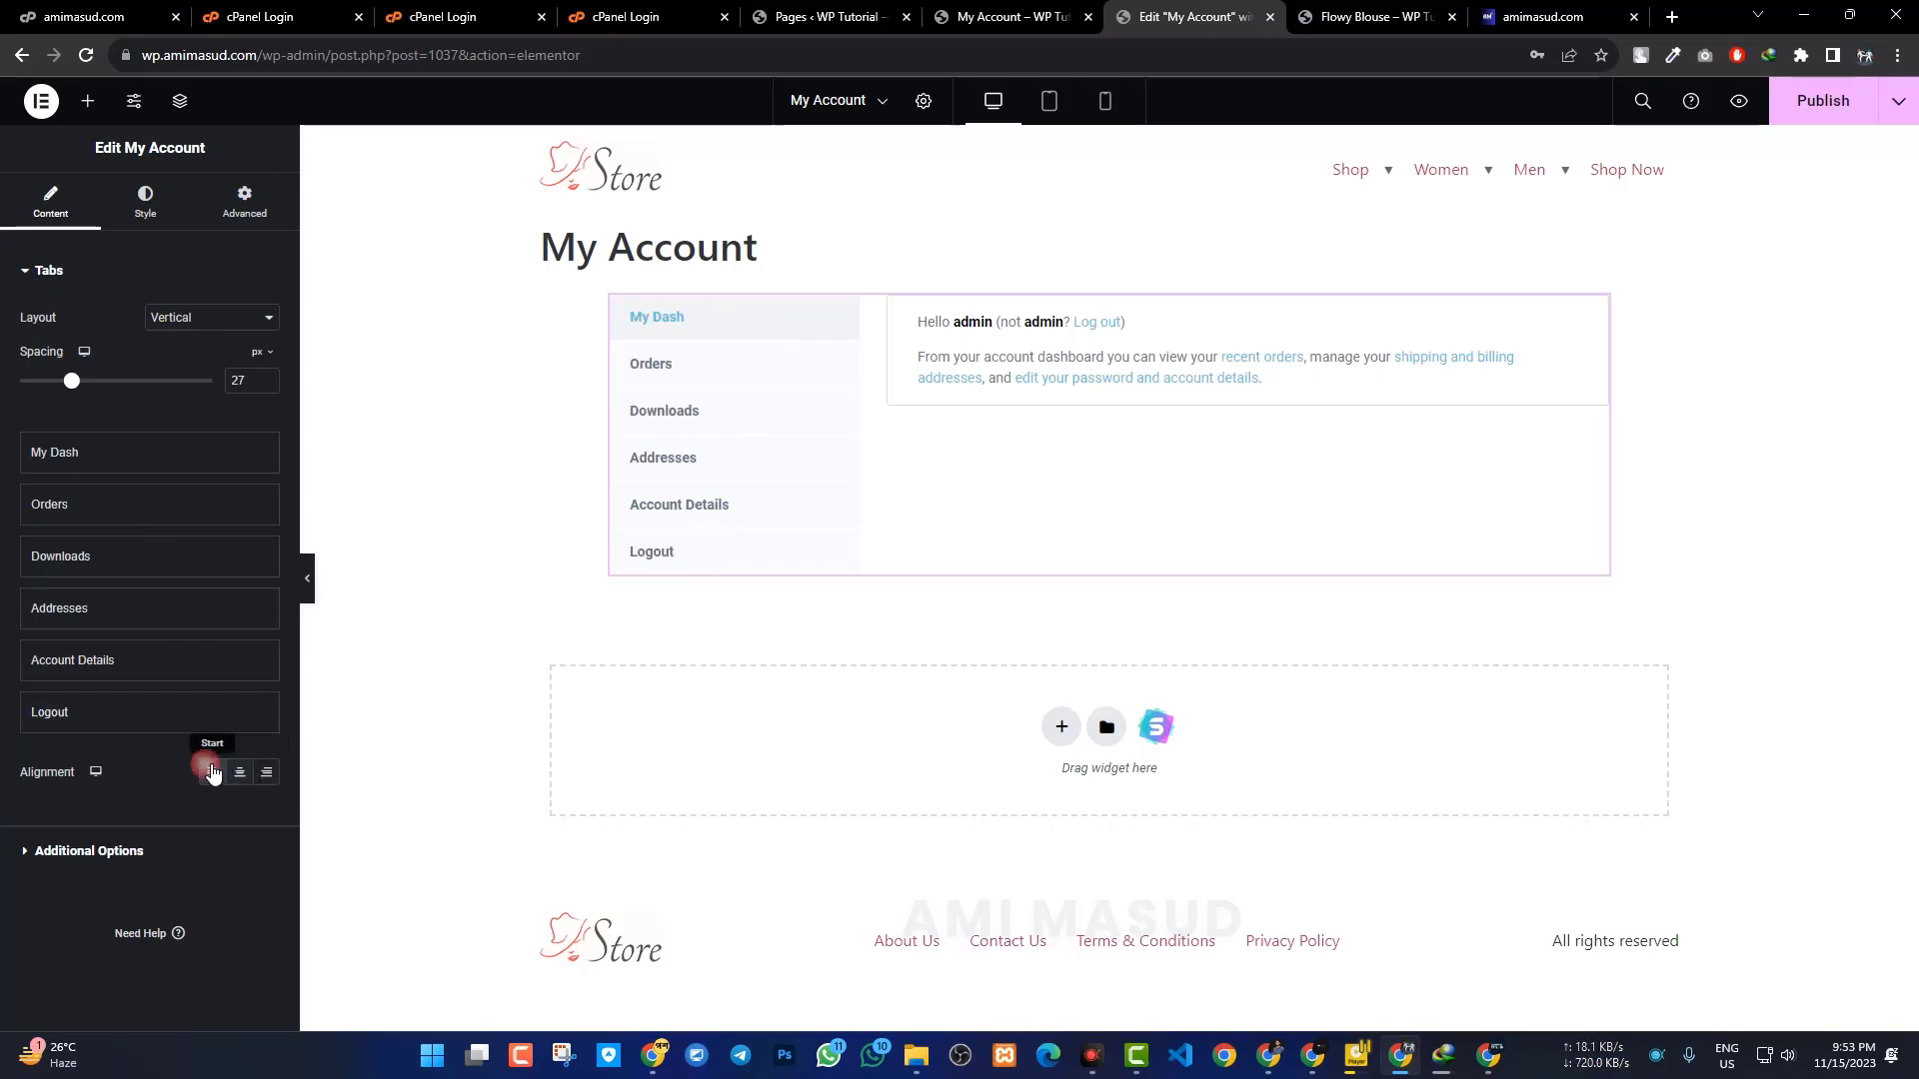
# Enable Customize Dashboard in the account widget's additional options.
pyautogui.click(31, 274)
pyautogui.click(32, 320)
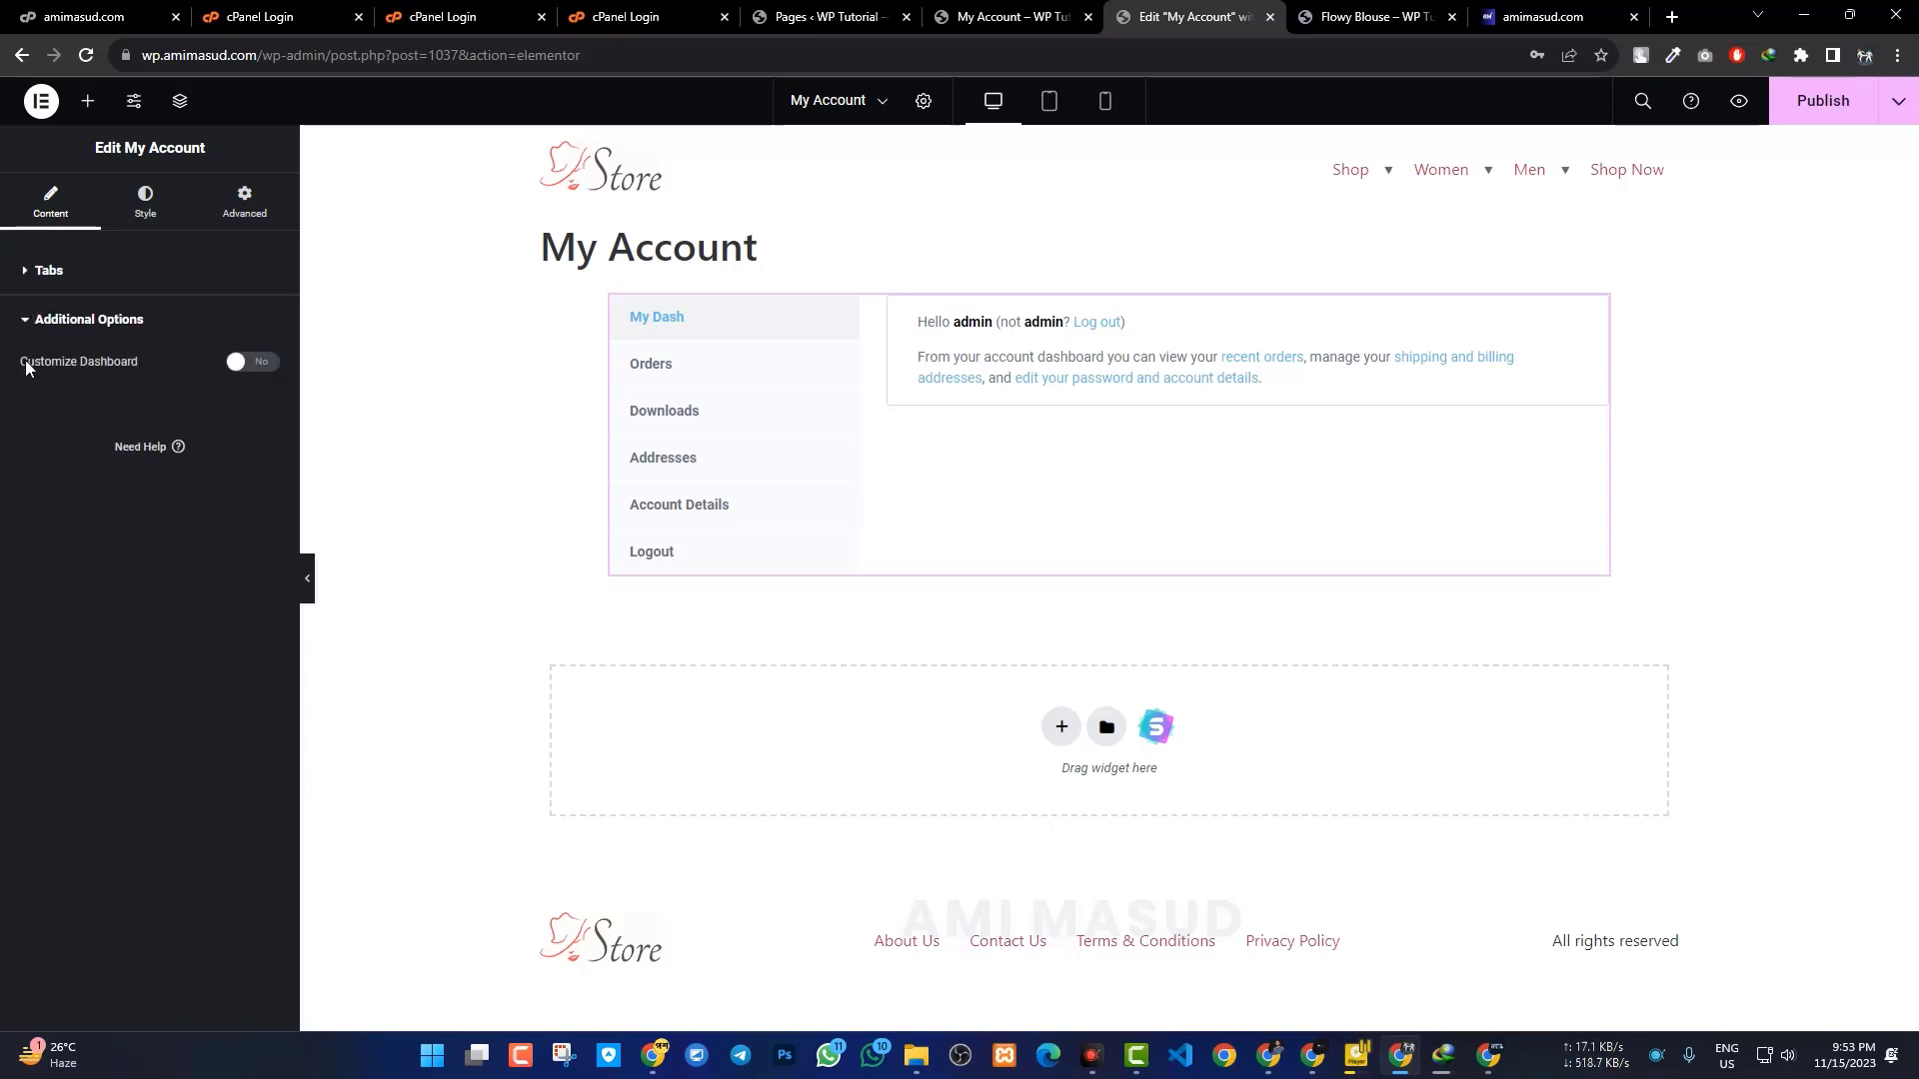
pyautogui.click(254, 372)
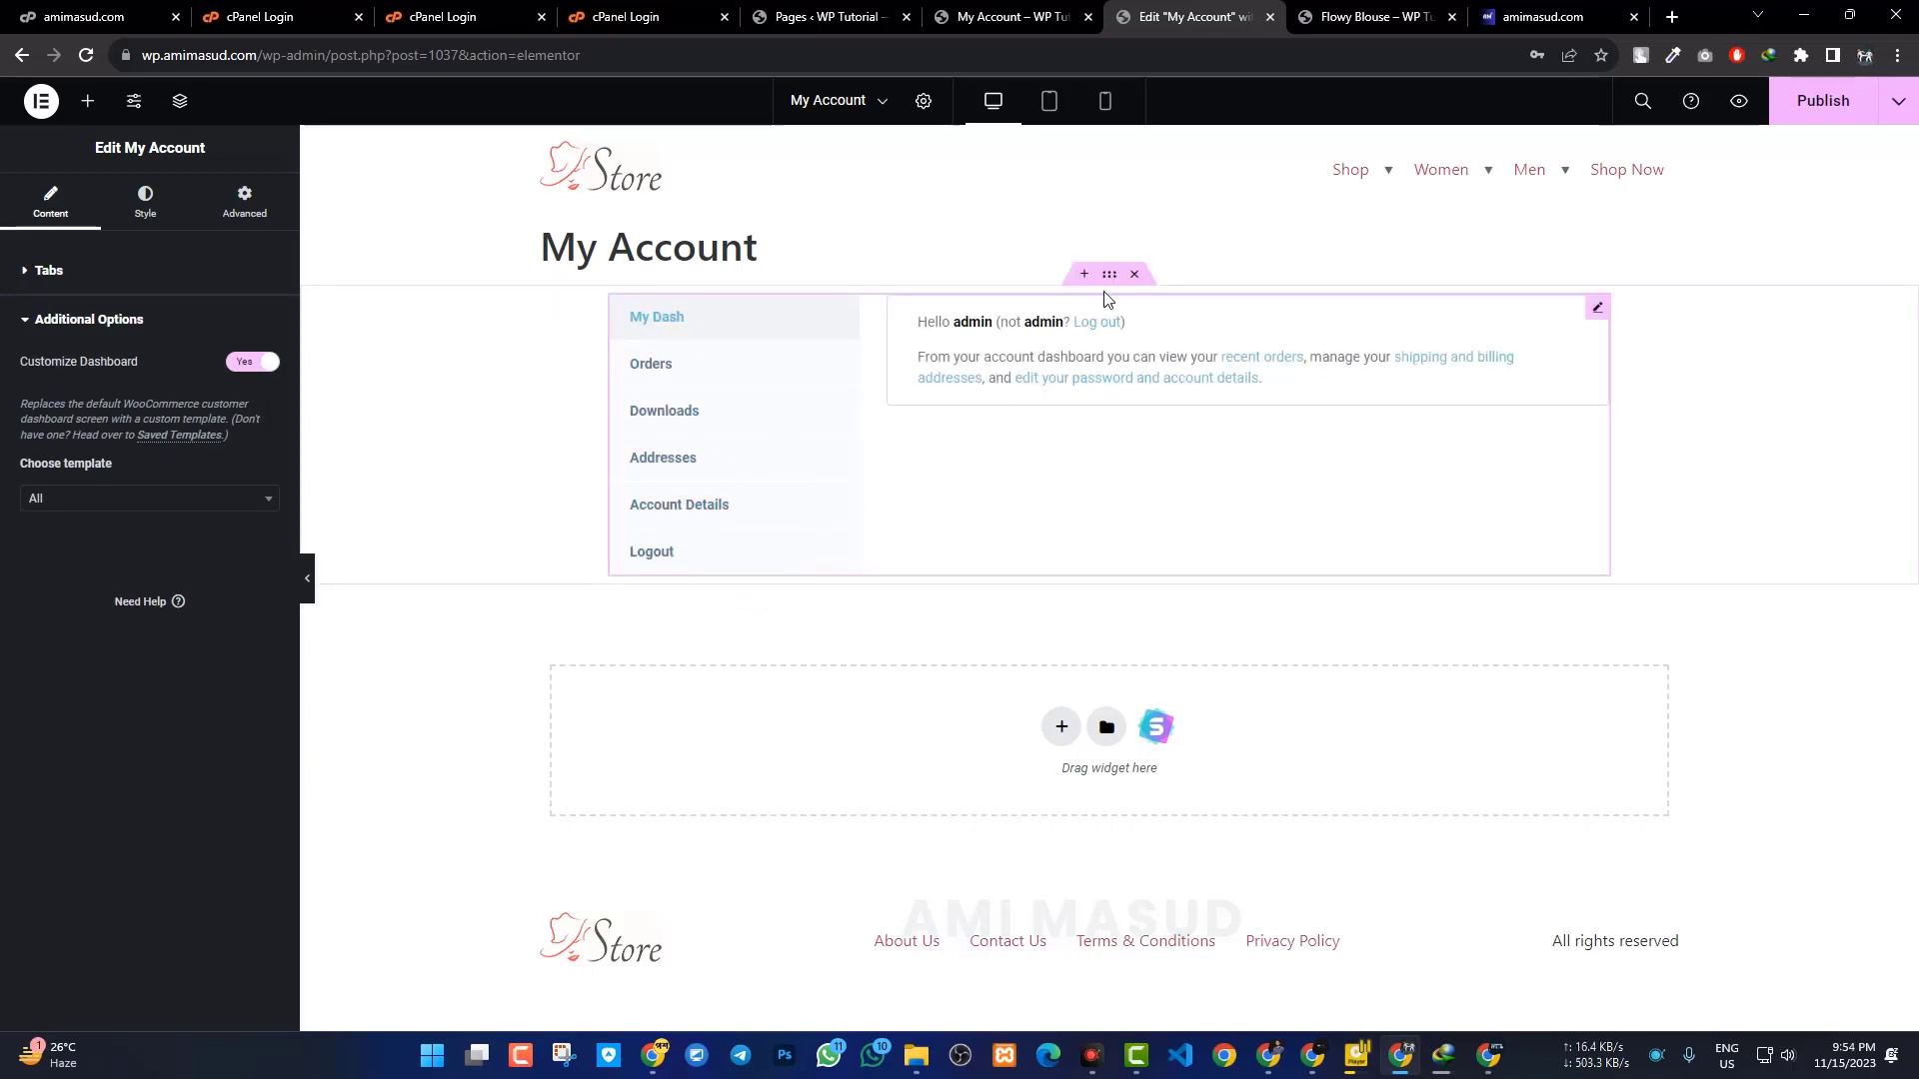
# Give the container around the account widget a classic background in the global Accent color.
pyautogui.click(1111, 275)
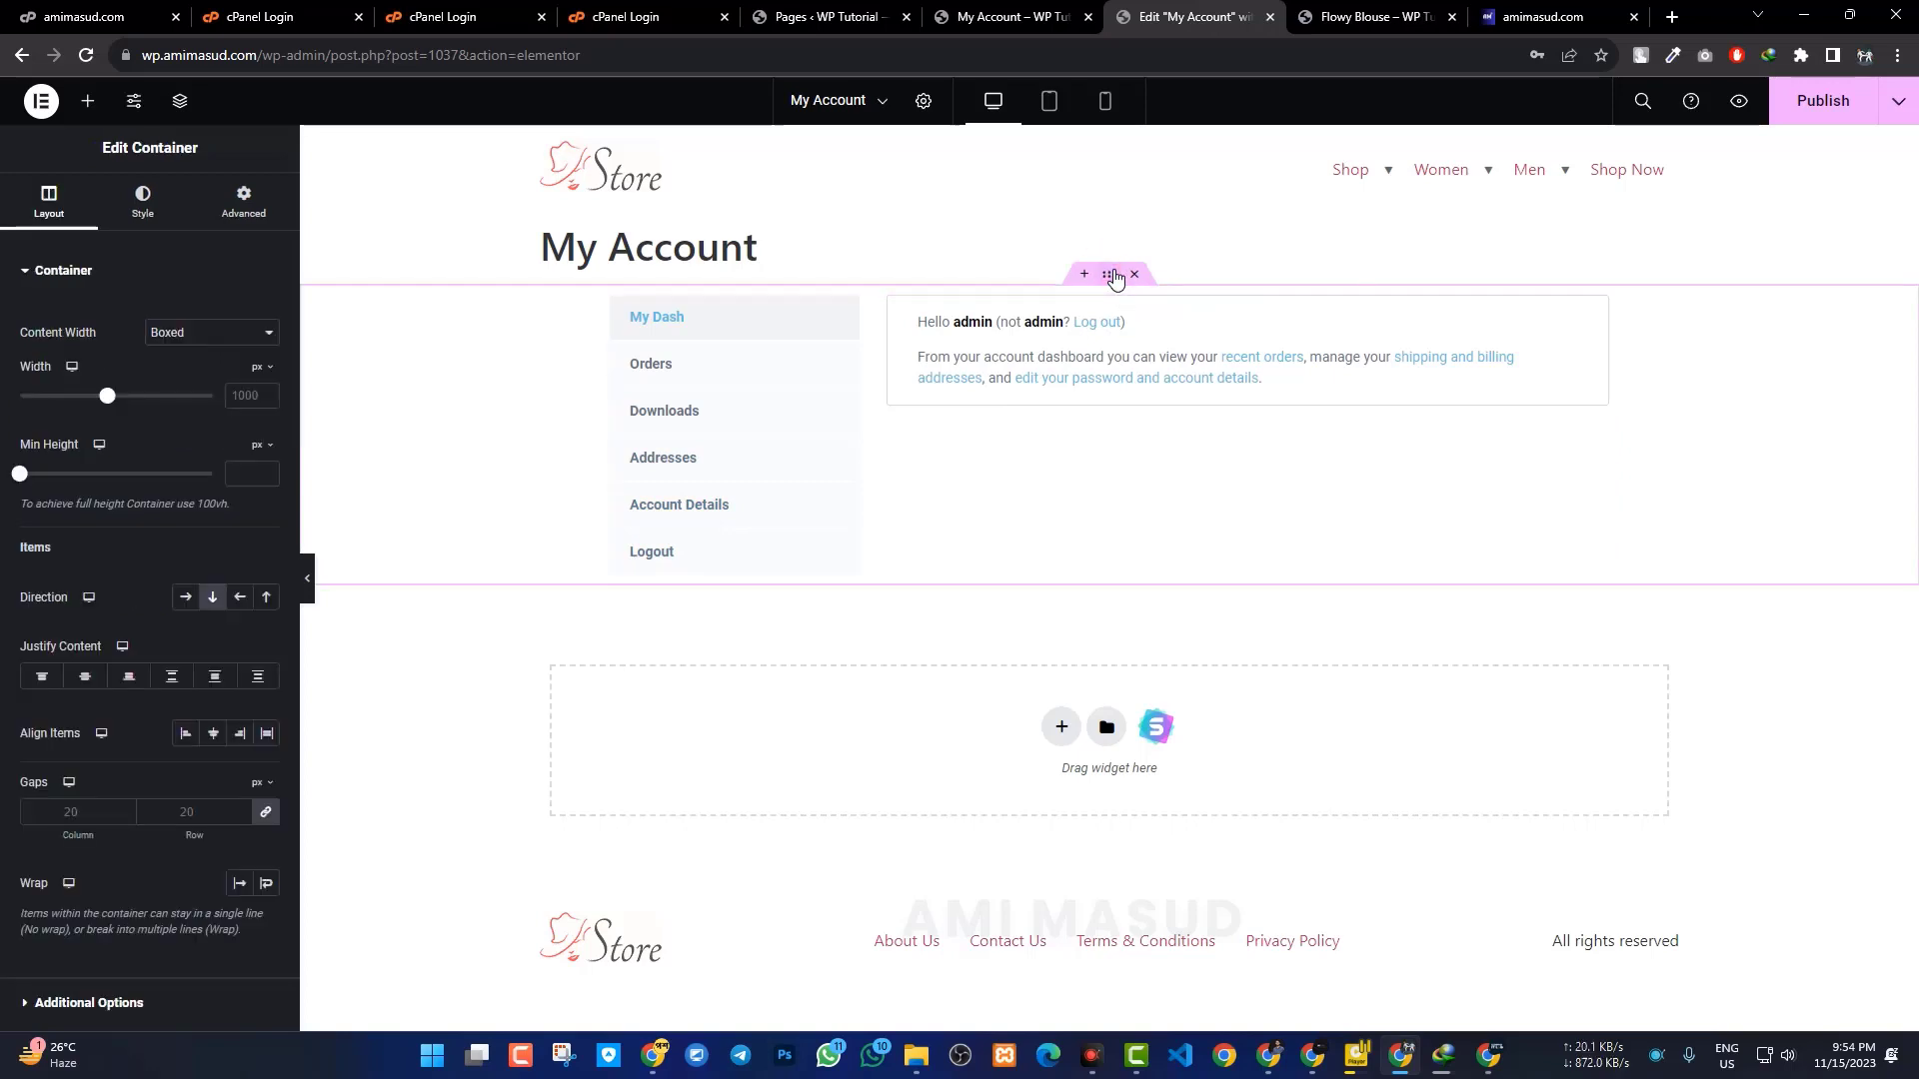
pyautogui.click(143, 198)
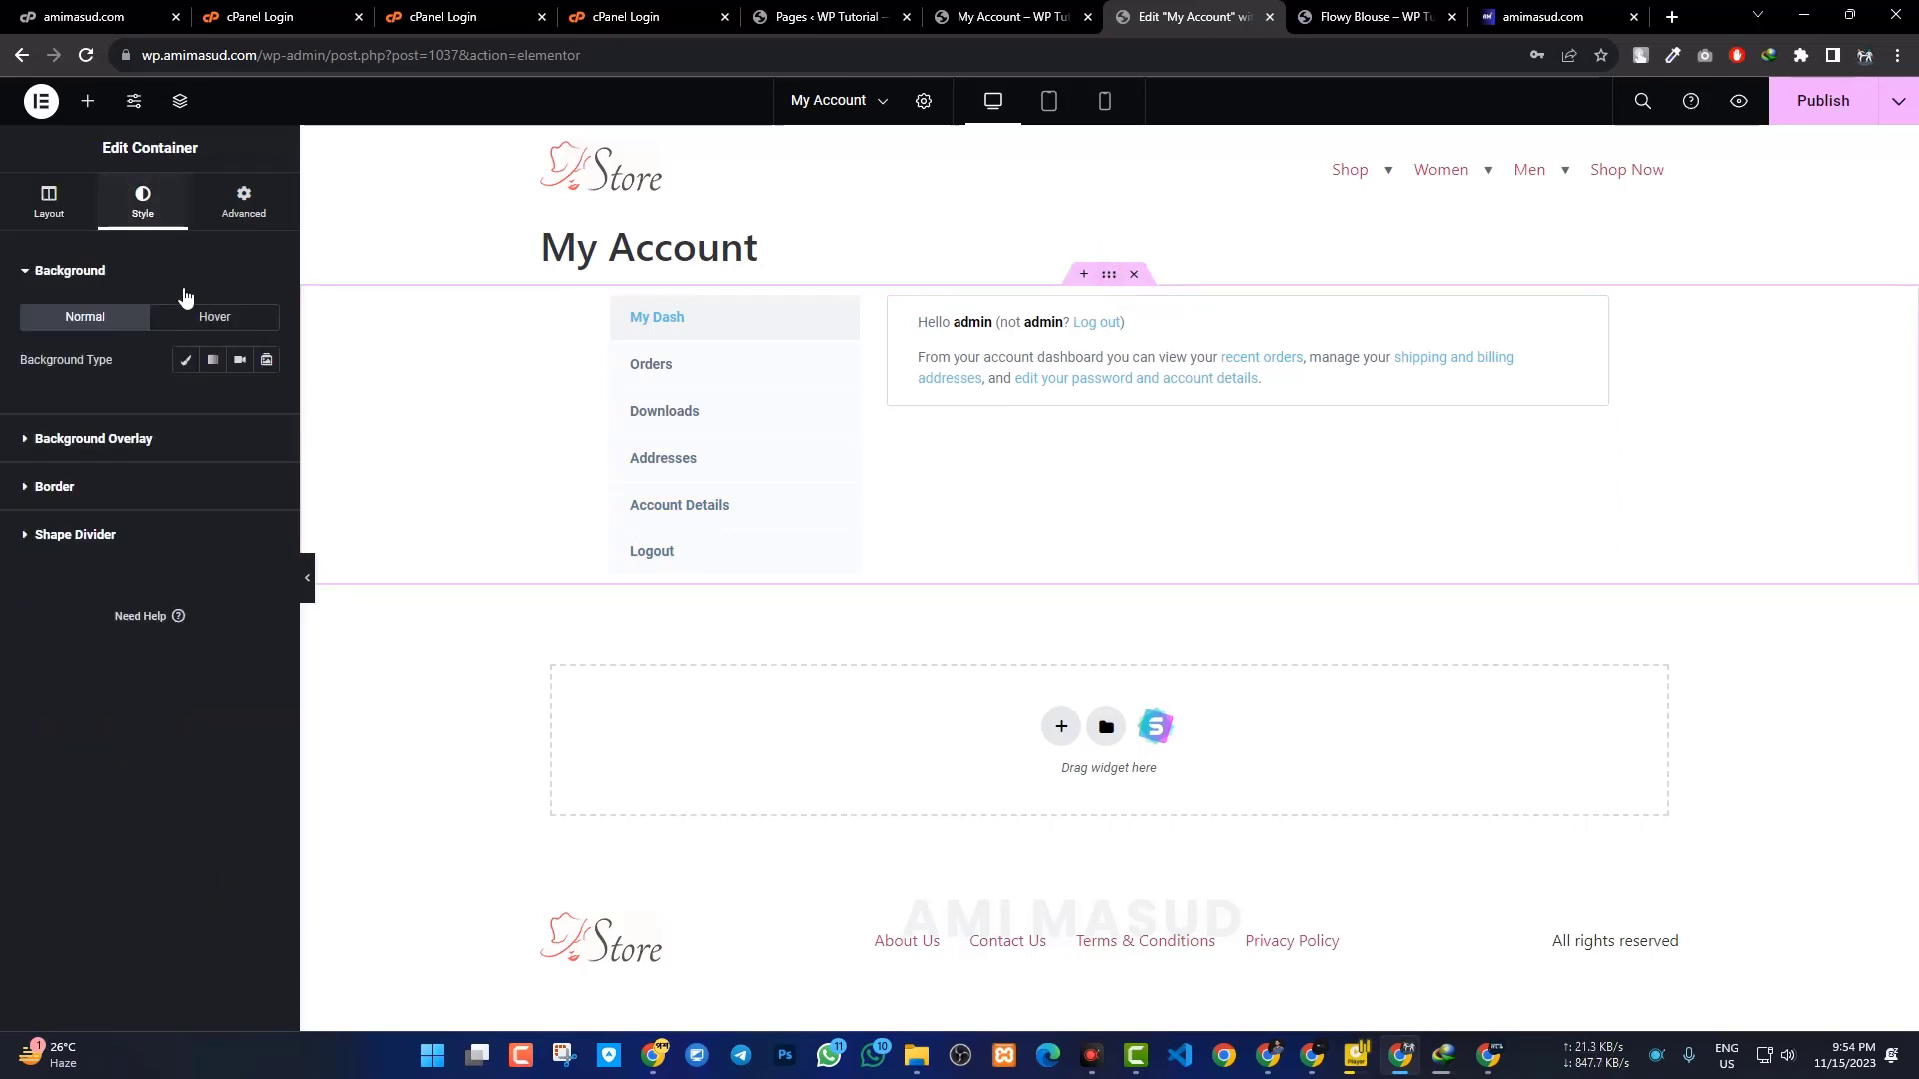
pyautogui.click(185, 360)
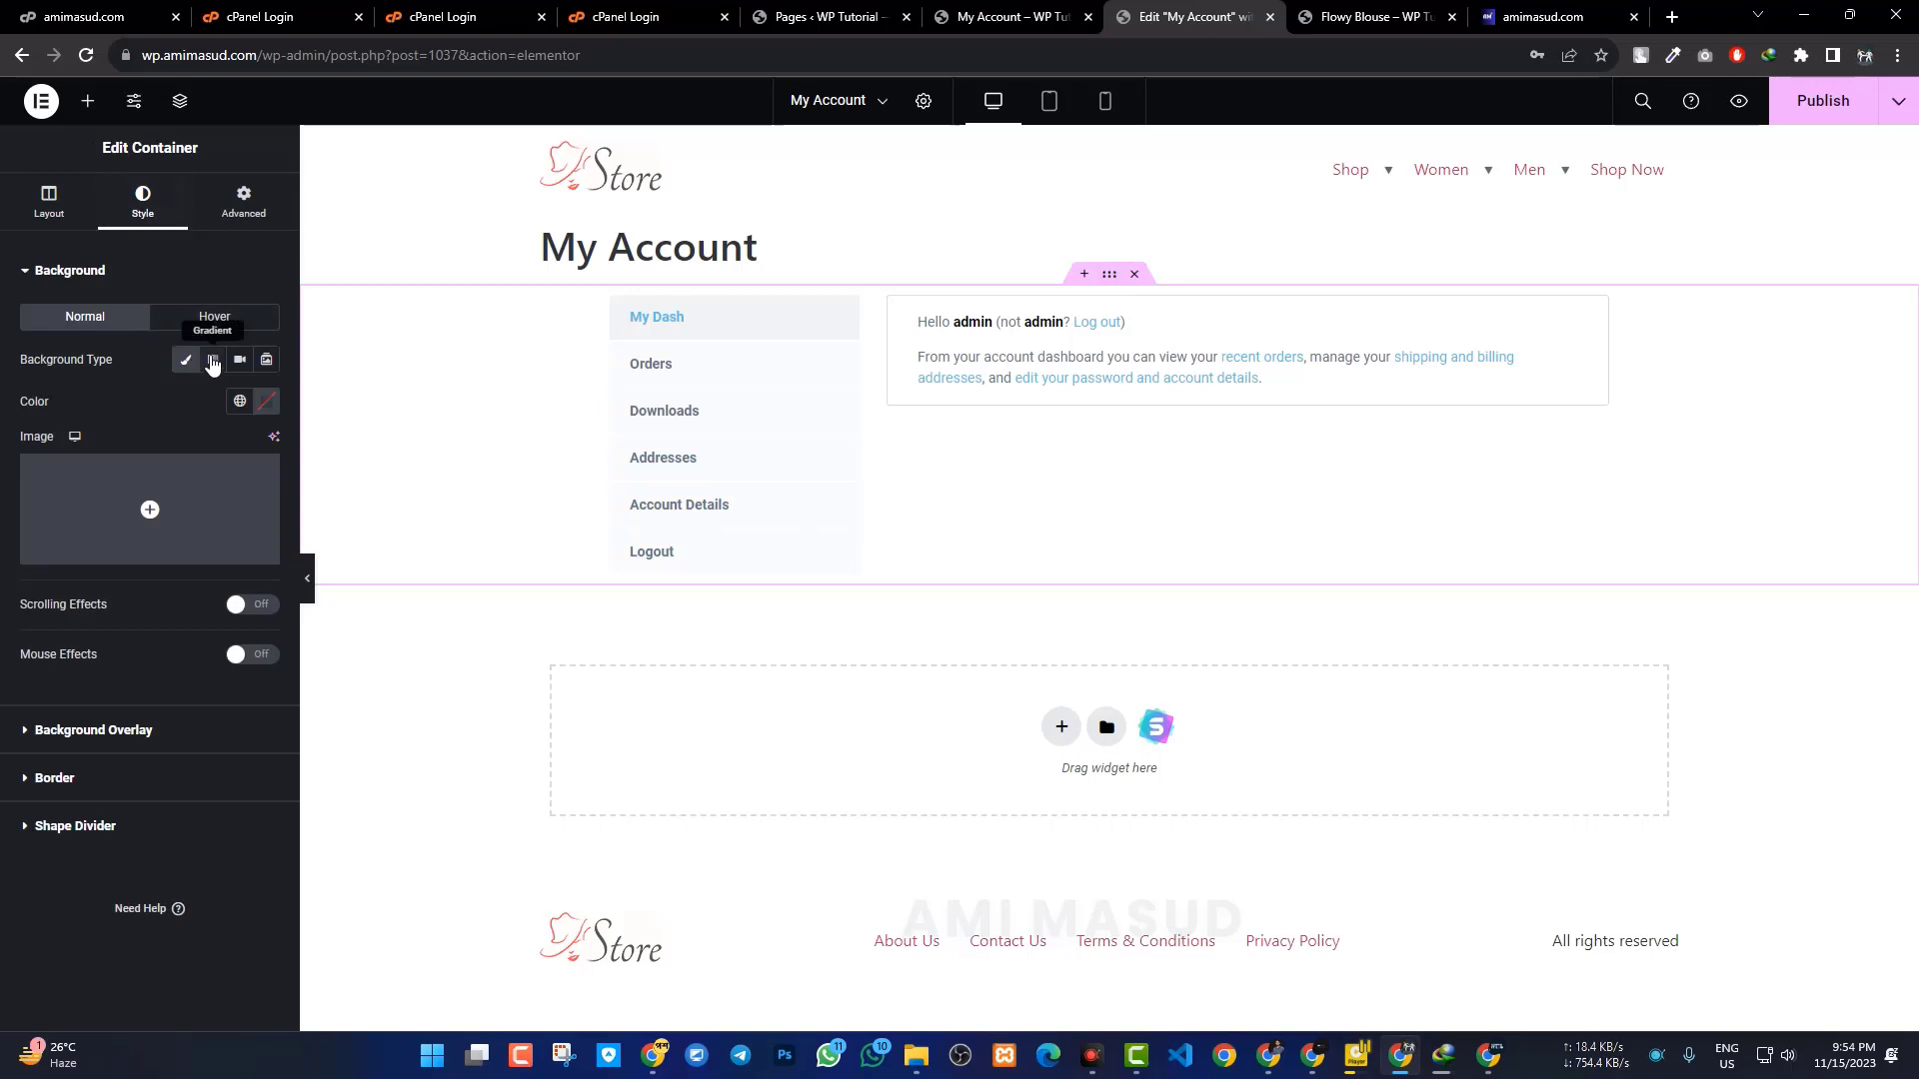
pyautogui.click(240, 403)
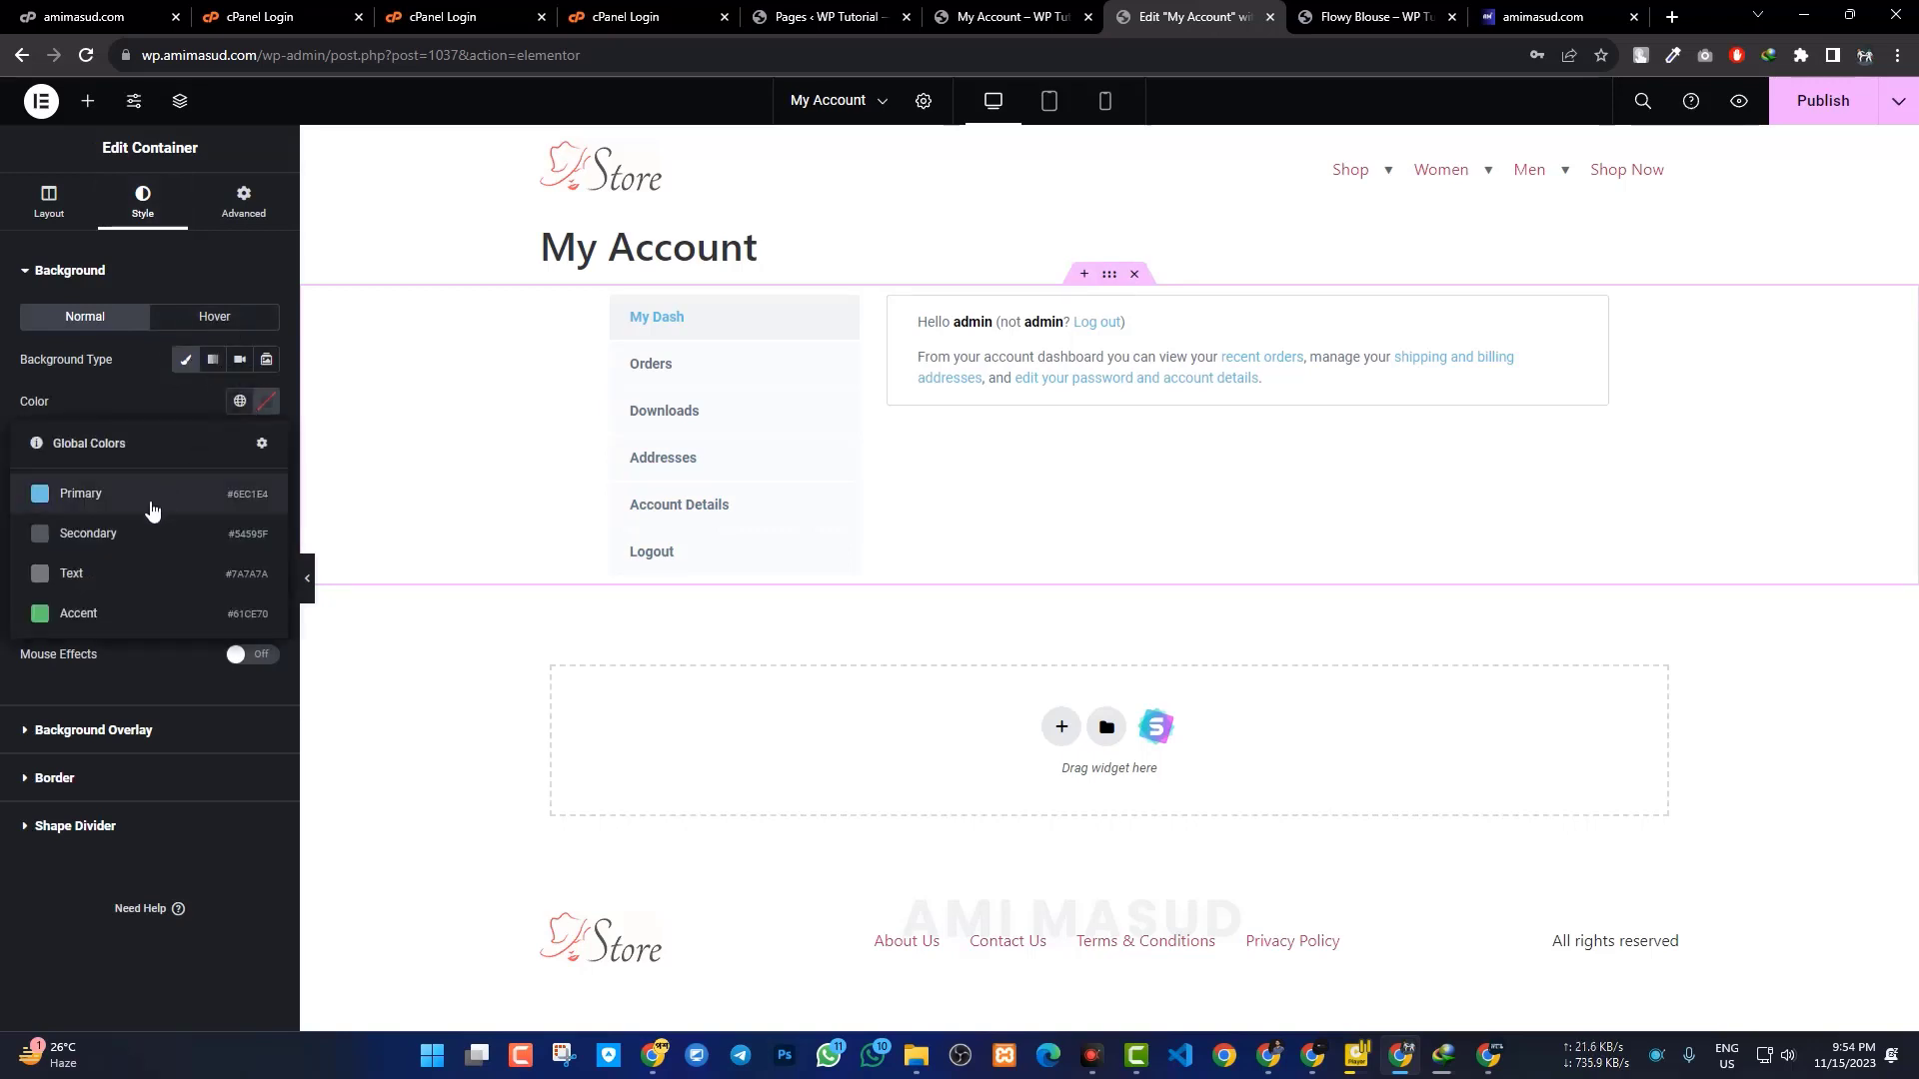
pyautogui.click(80, 614)
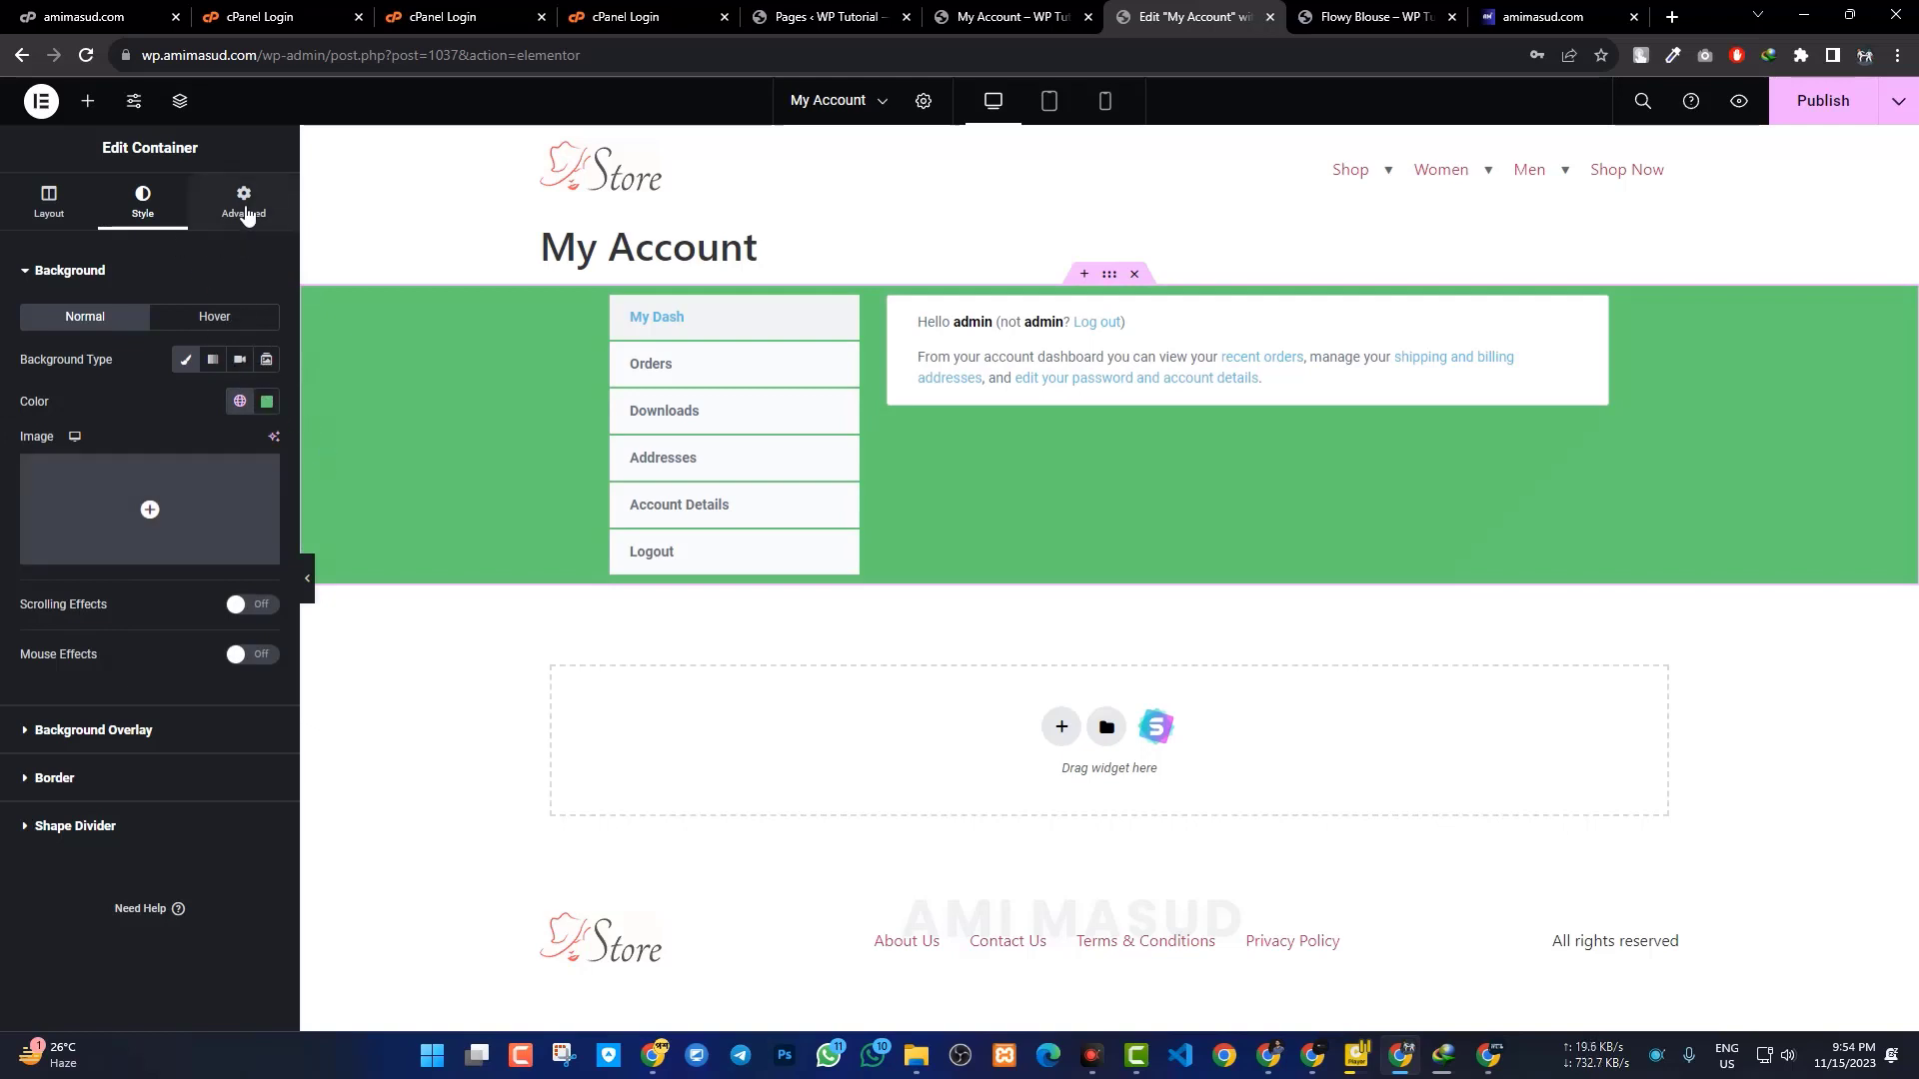
# Set the container's padding to 30 px on all sides and publish the page.
pyautogui.click(245, 215)
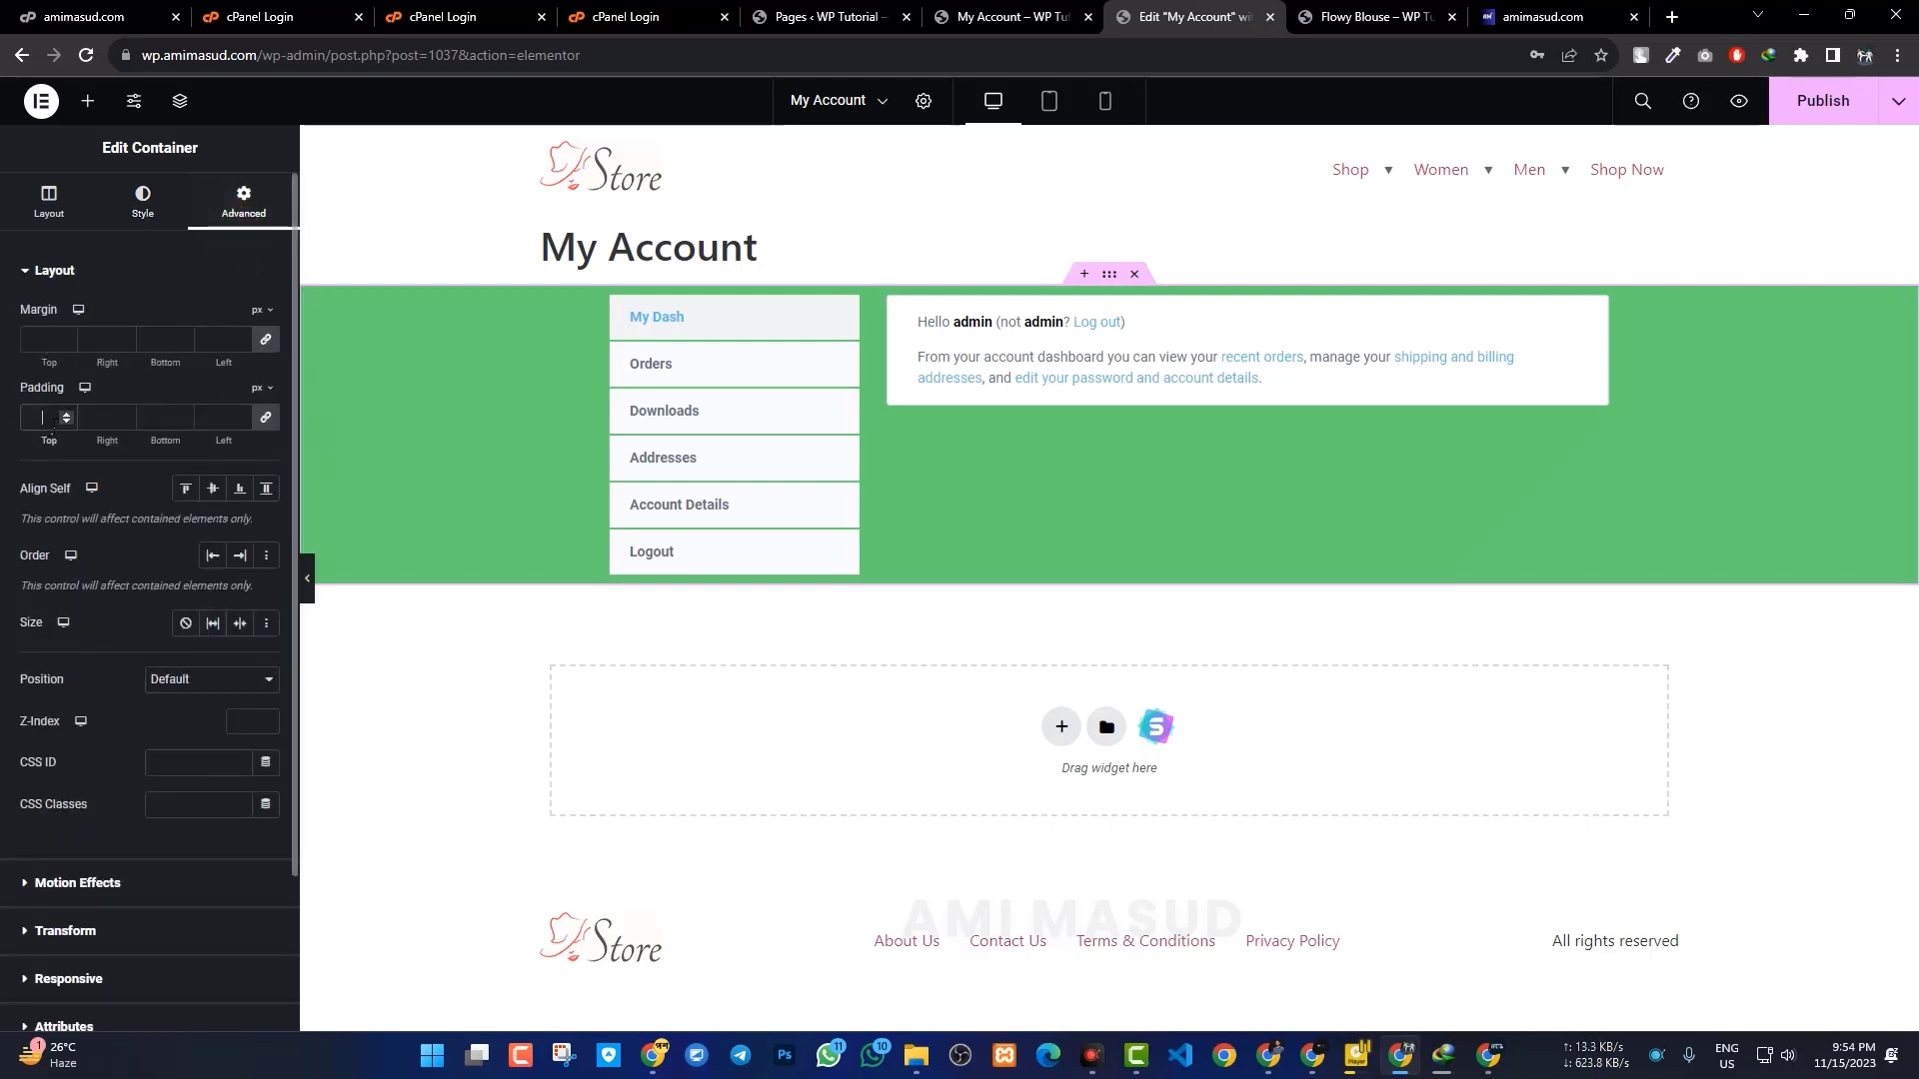
pyautogui.write('20')
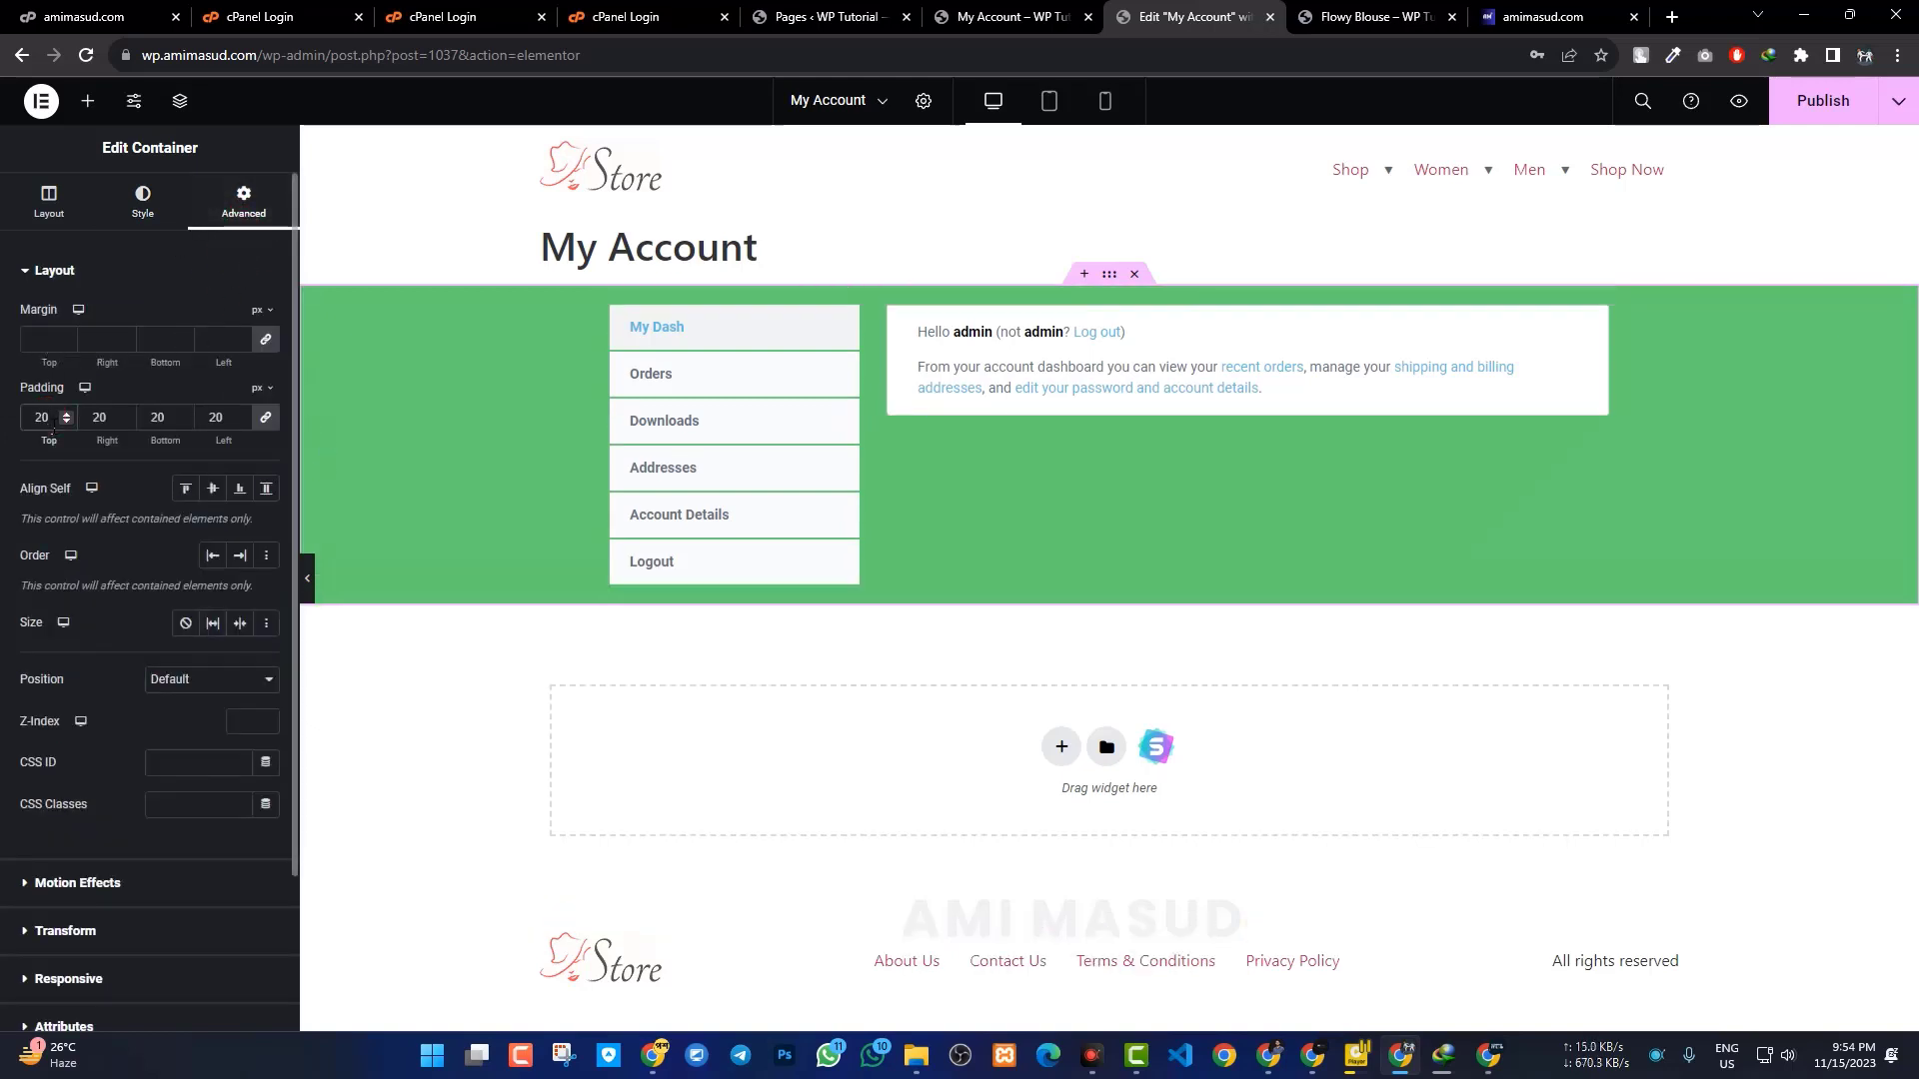
pyautogui.hotkey('ctrl', 'a')
pyautogui.write('30')
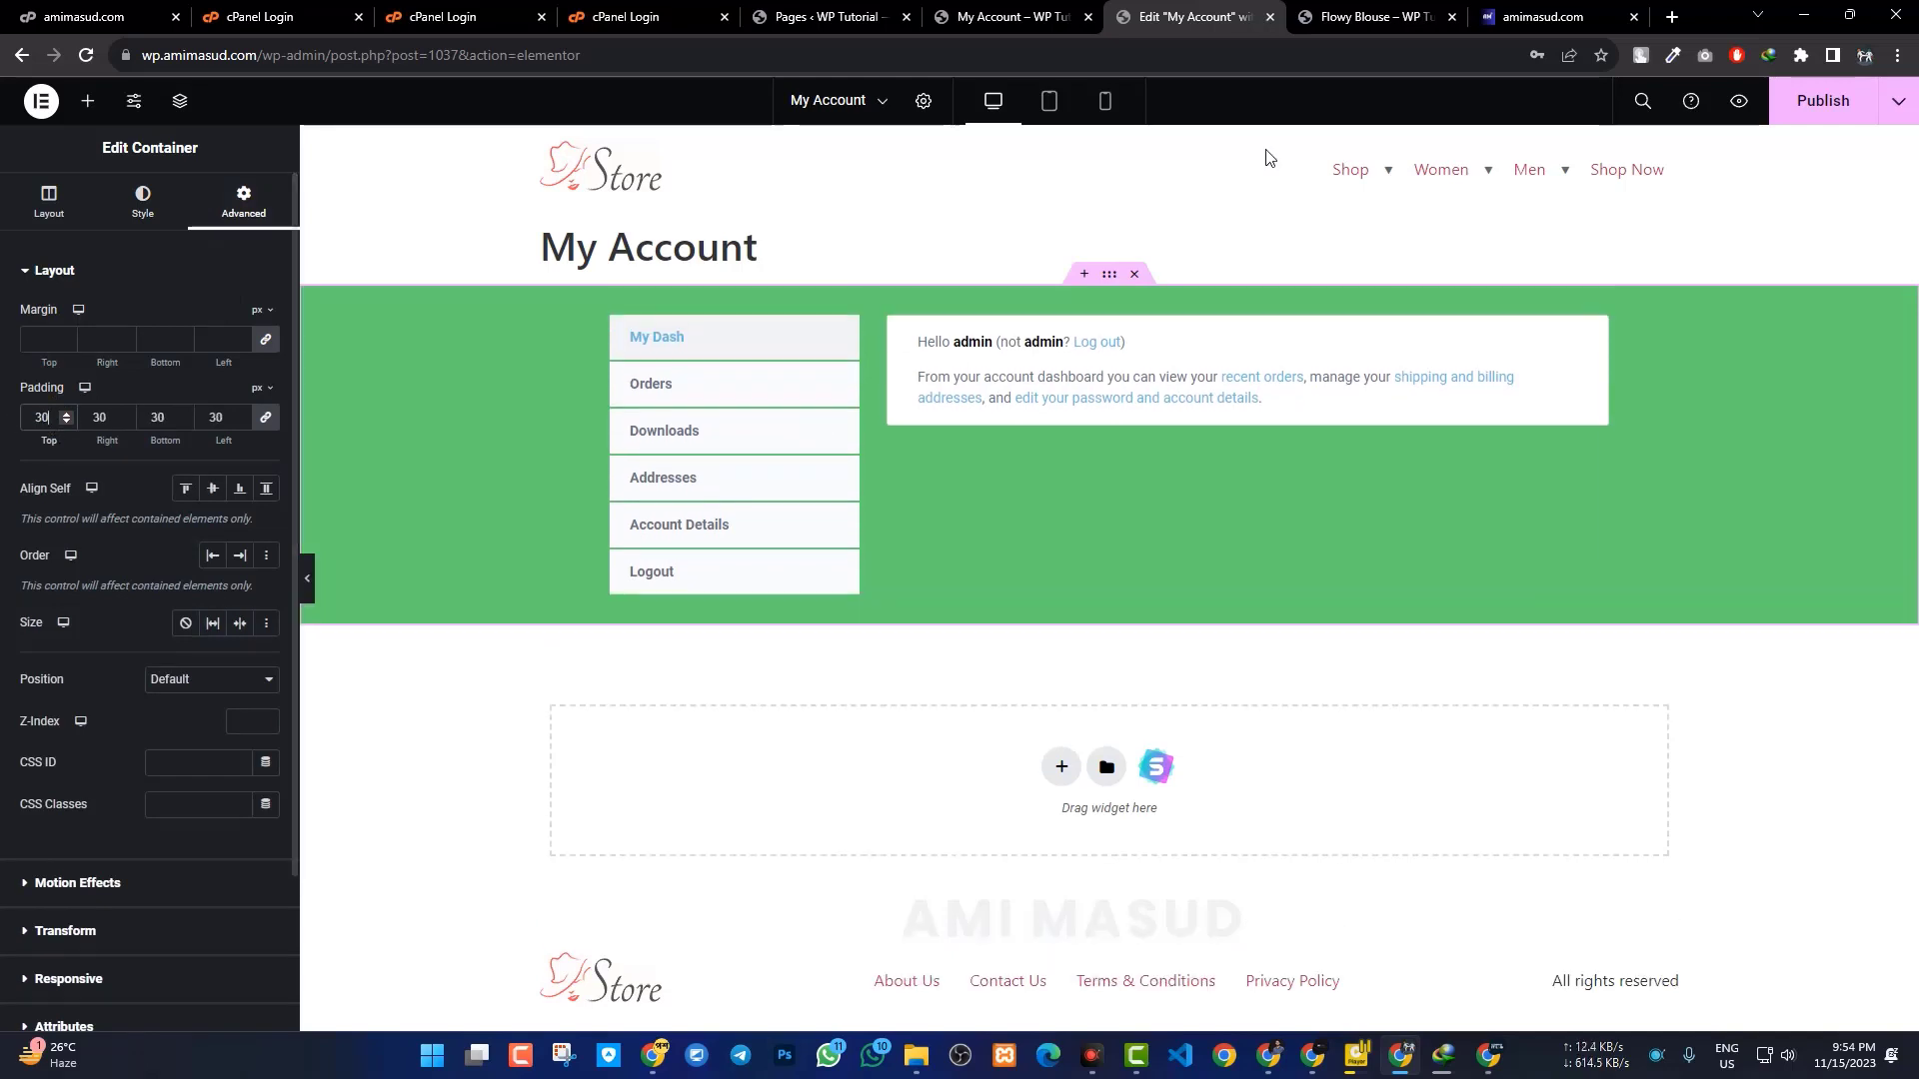
pyautogui.click(1805, 101)
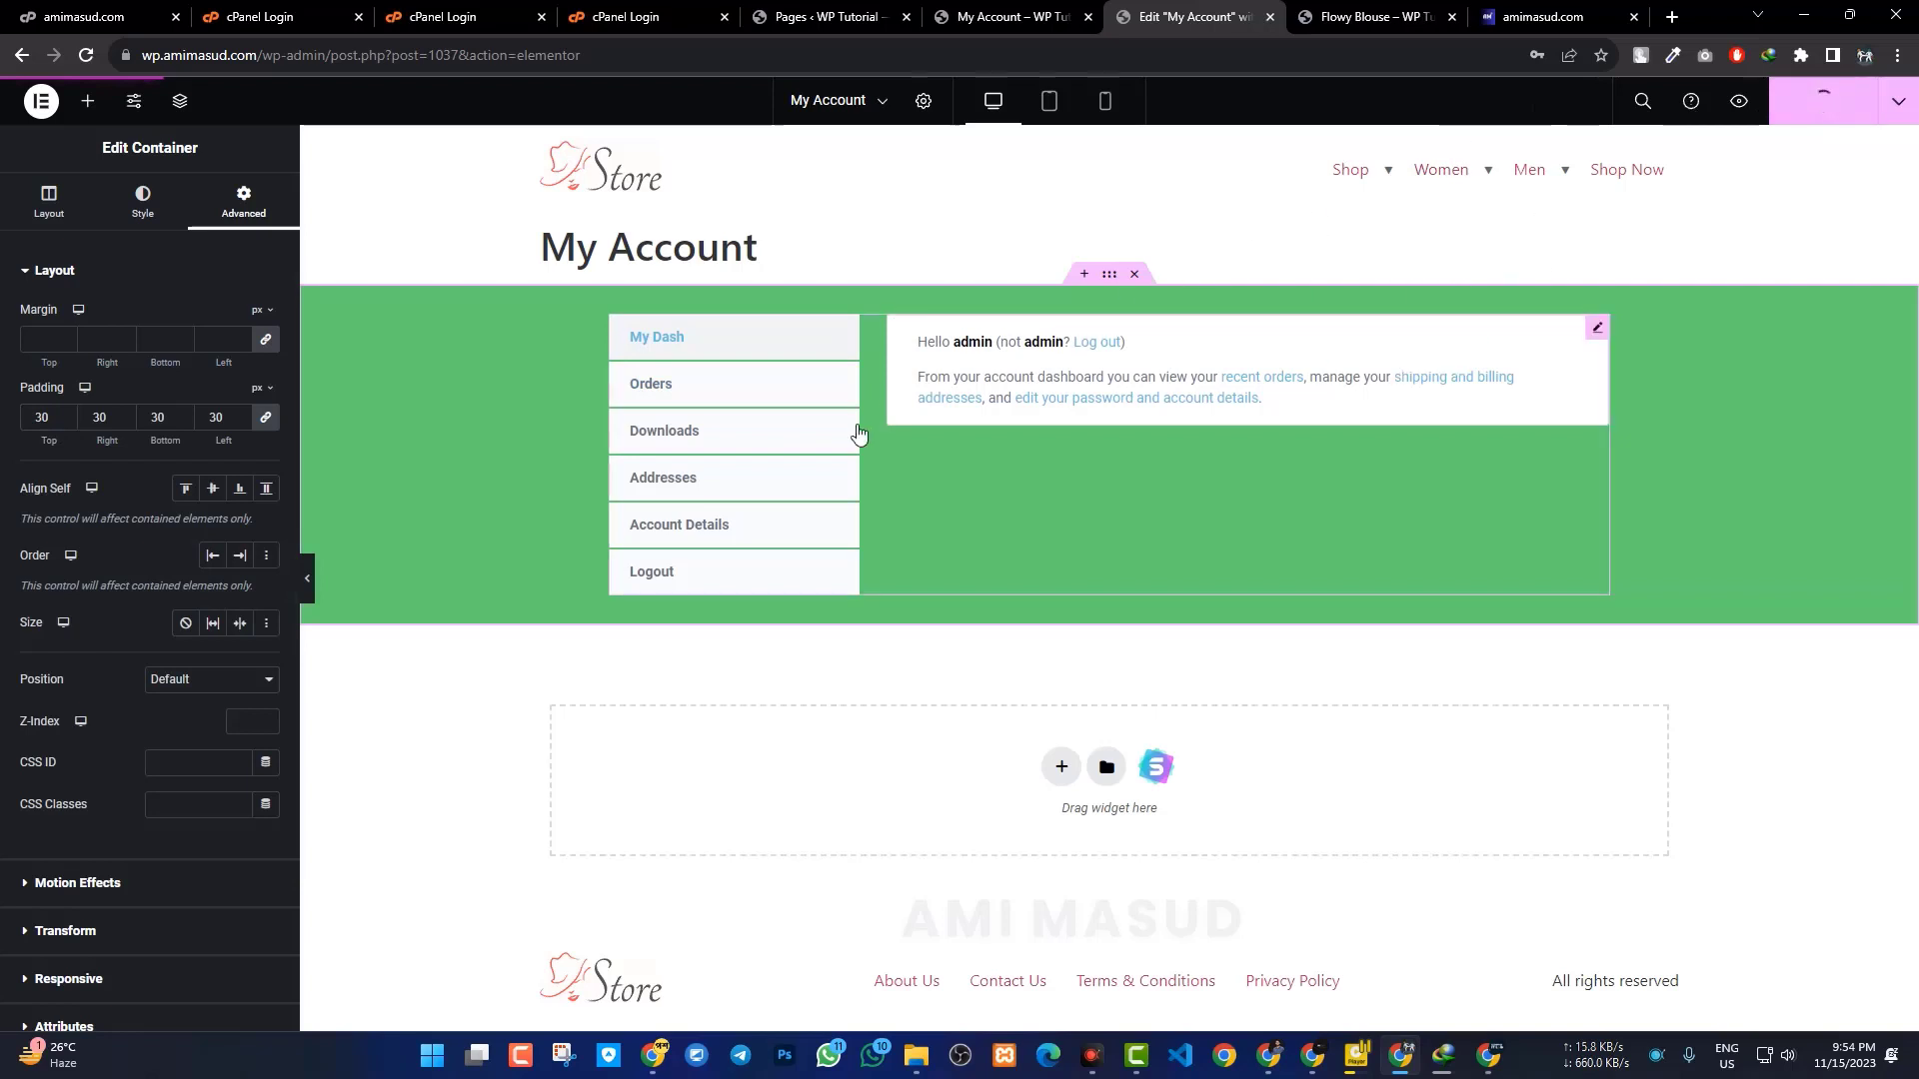
# Search the account widget's custom dashboard templates for "my".
pyautogui.click(1599, 330)
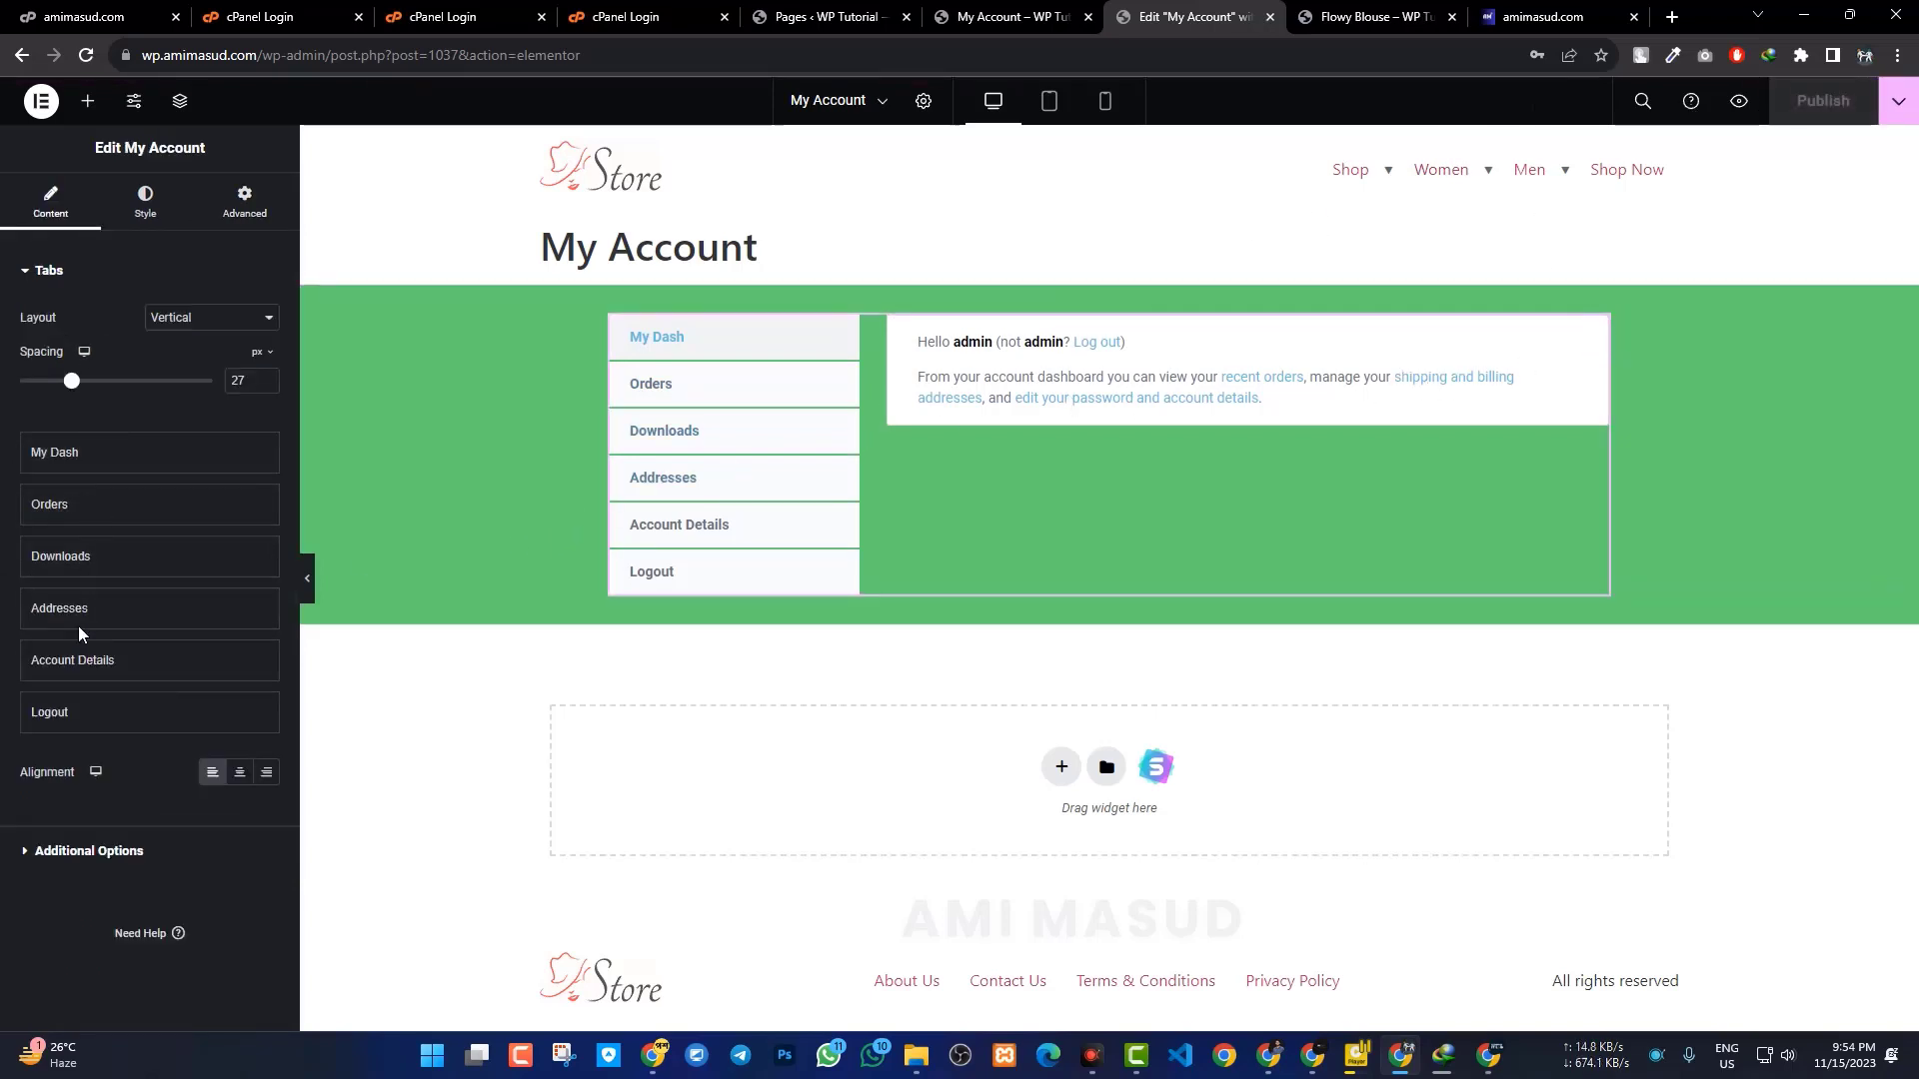
pyautogui.click(43, 283)
pyautogui.click(36, 322)
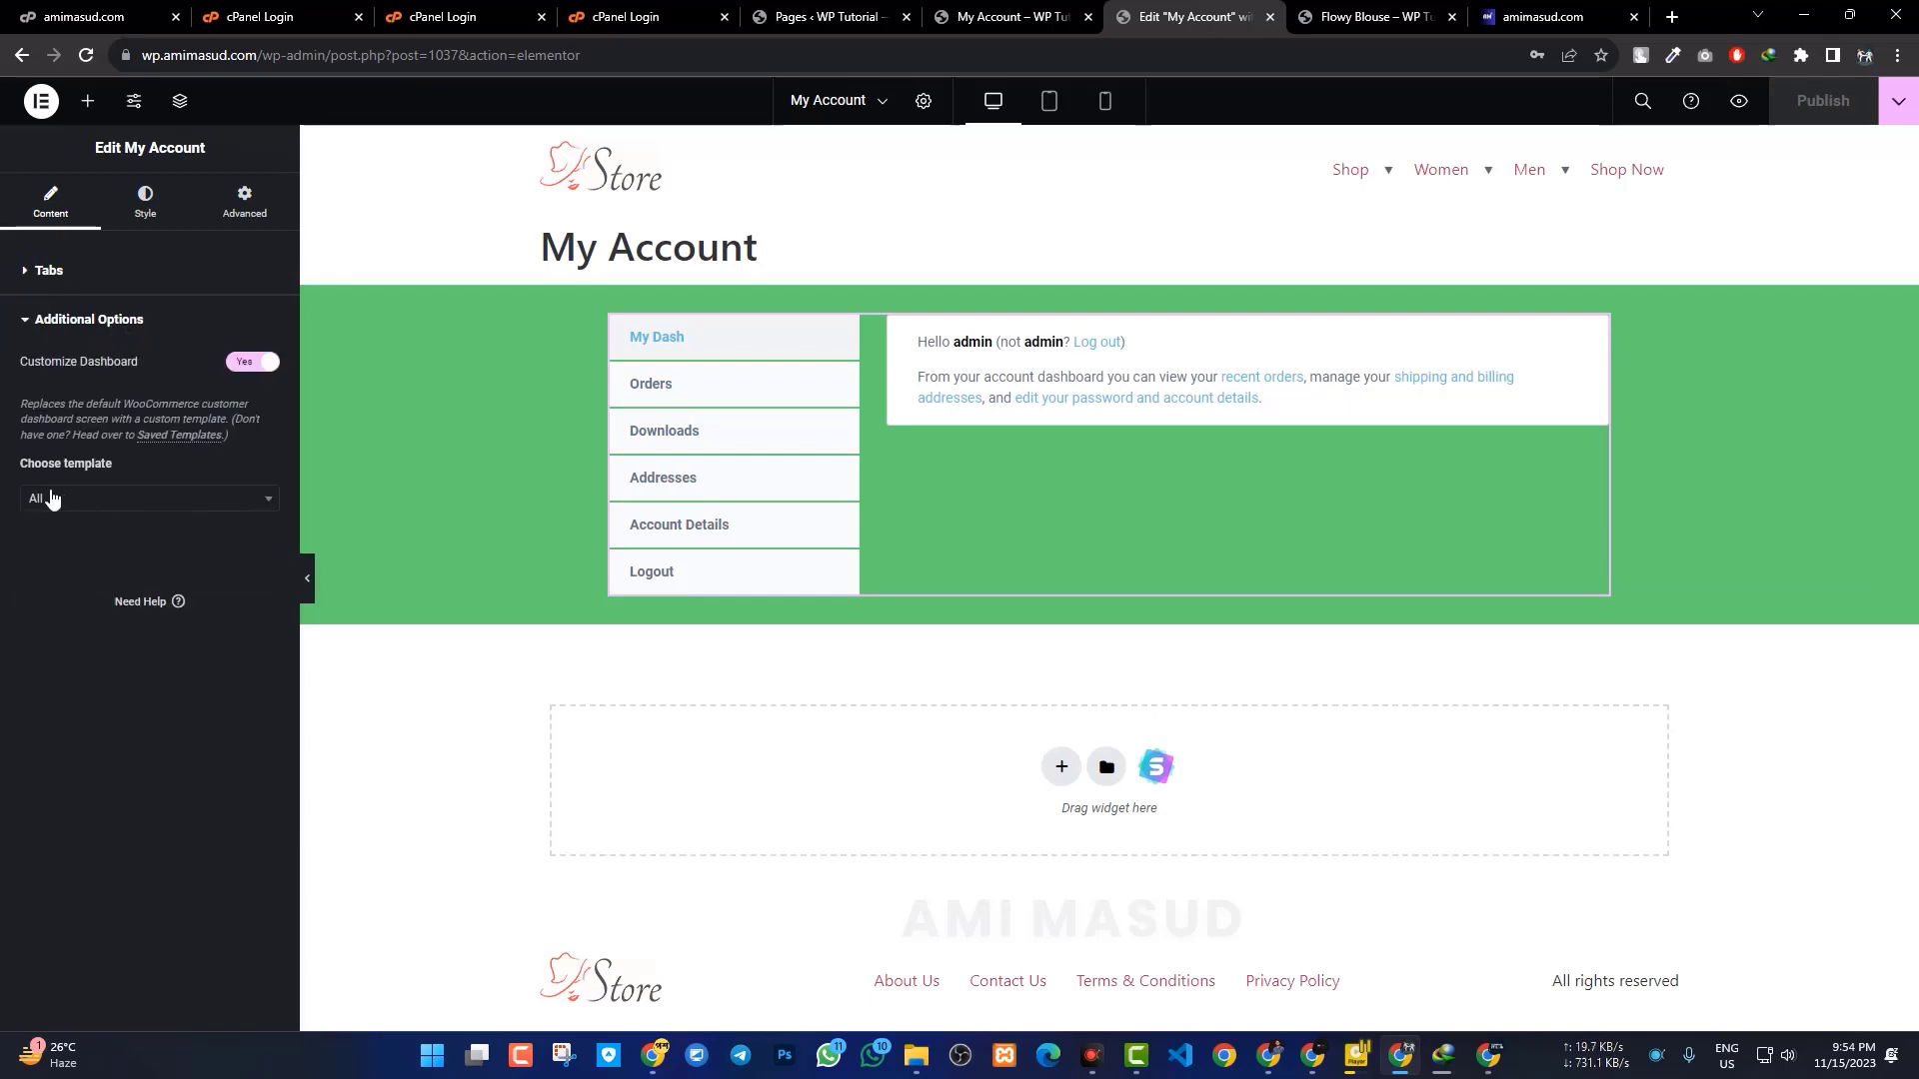
pyautogui.click(108, 500)
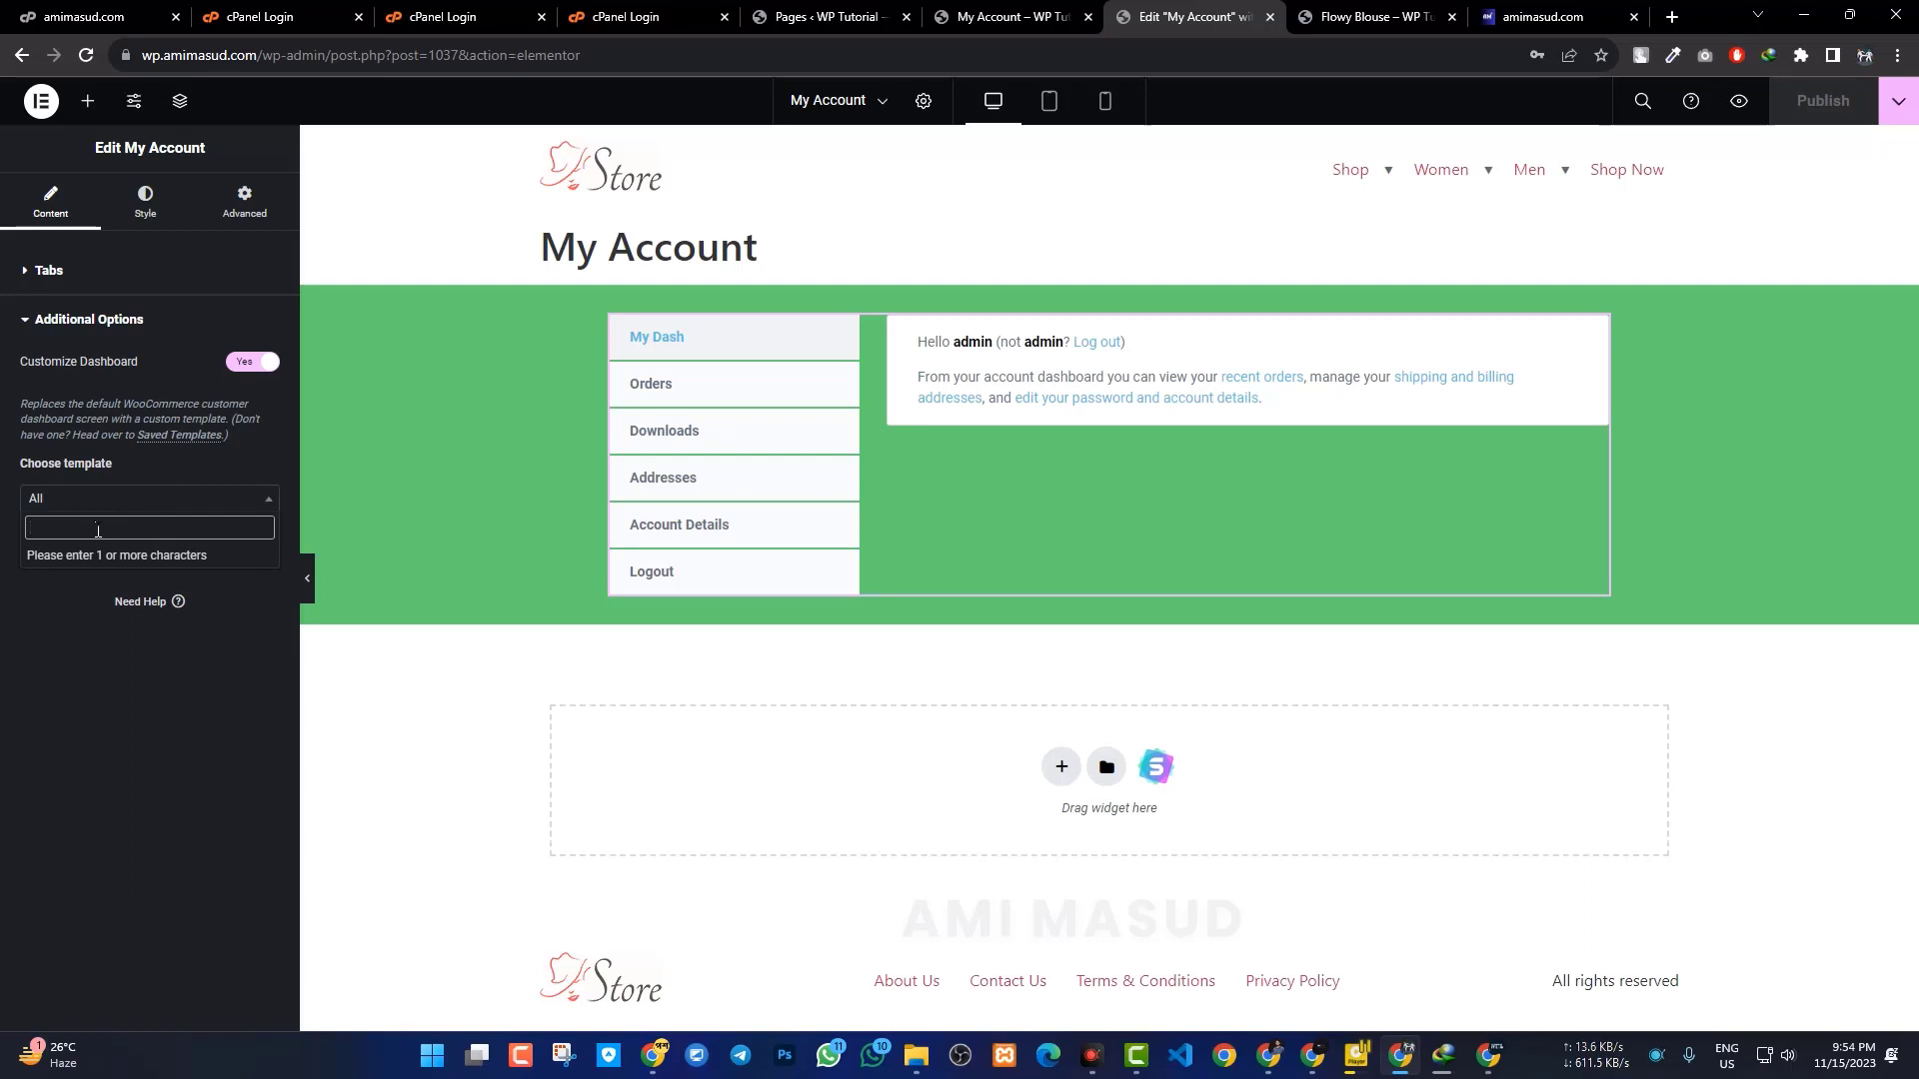
pyautogui.write('my')
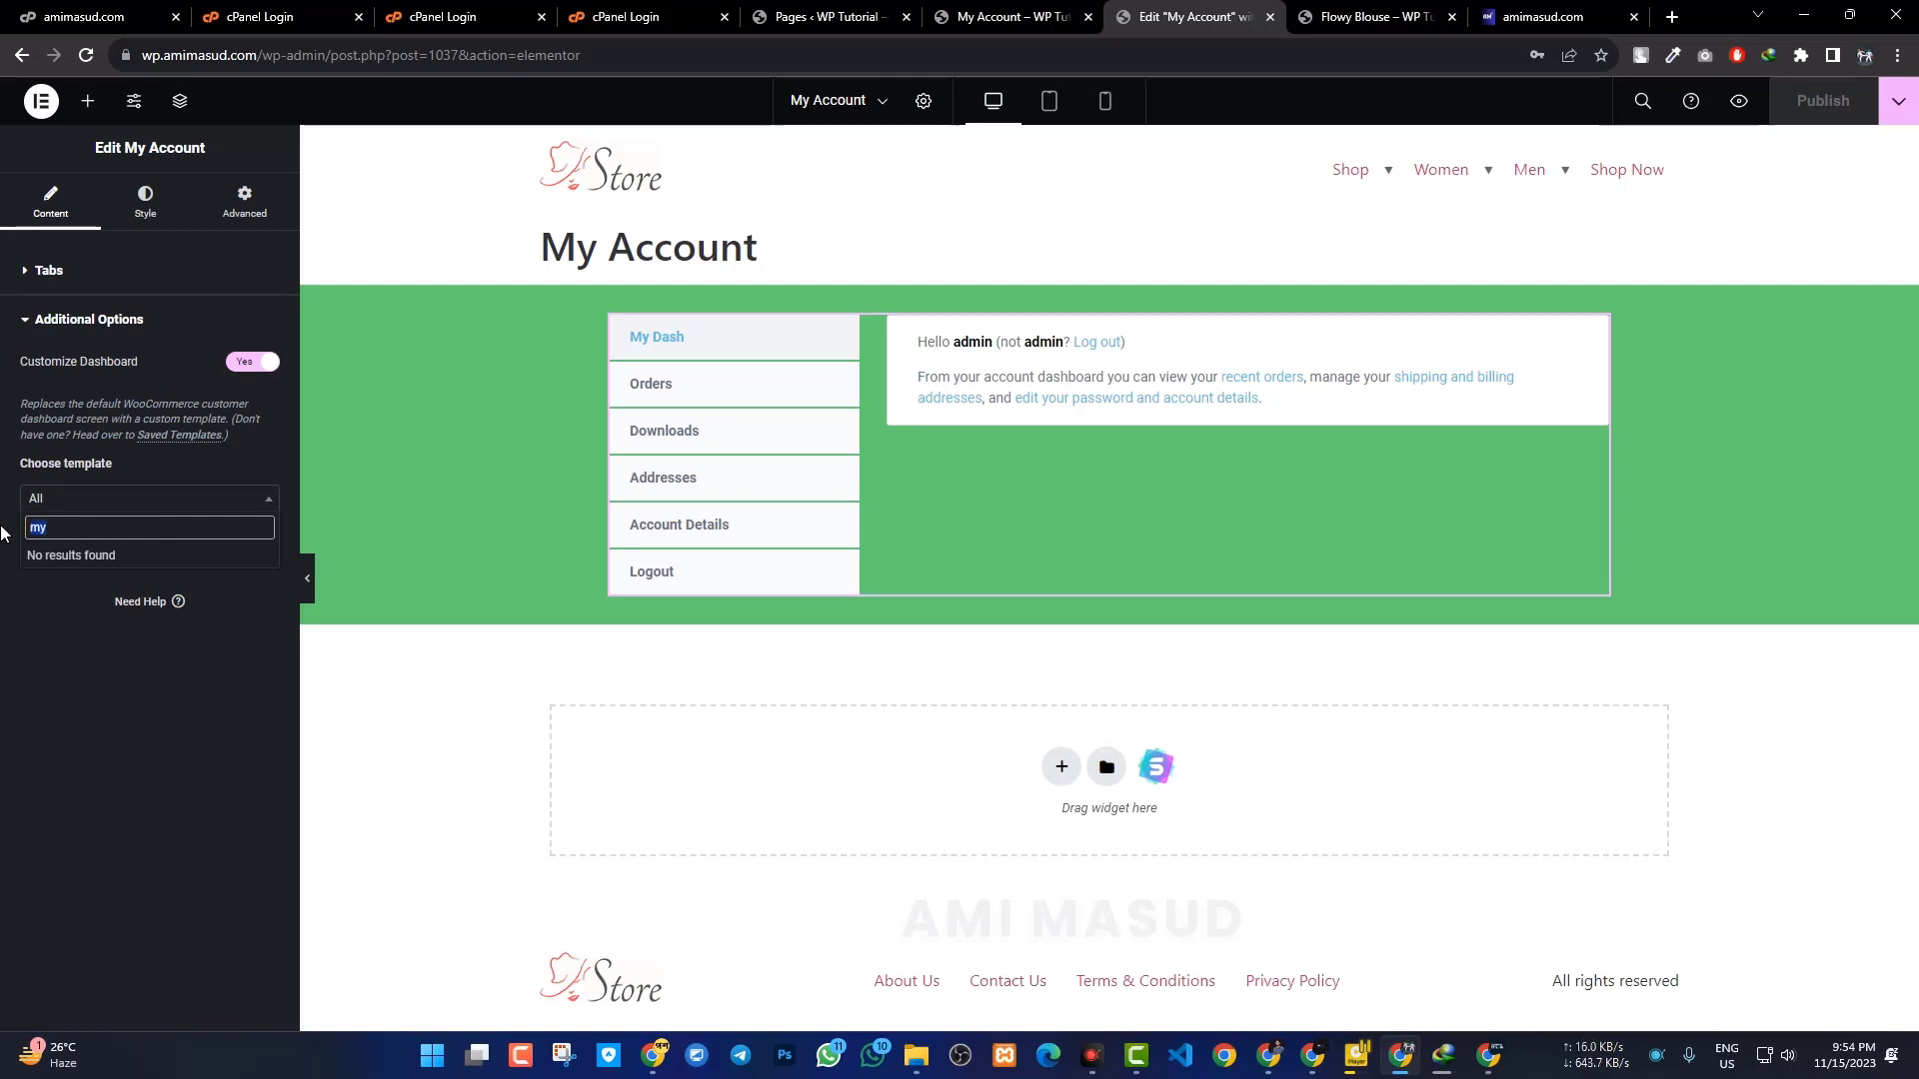
# Check the other open site pages, then clear the template search and turn off Customize Dashboard.
pyautogui.click(775, 12)
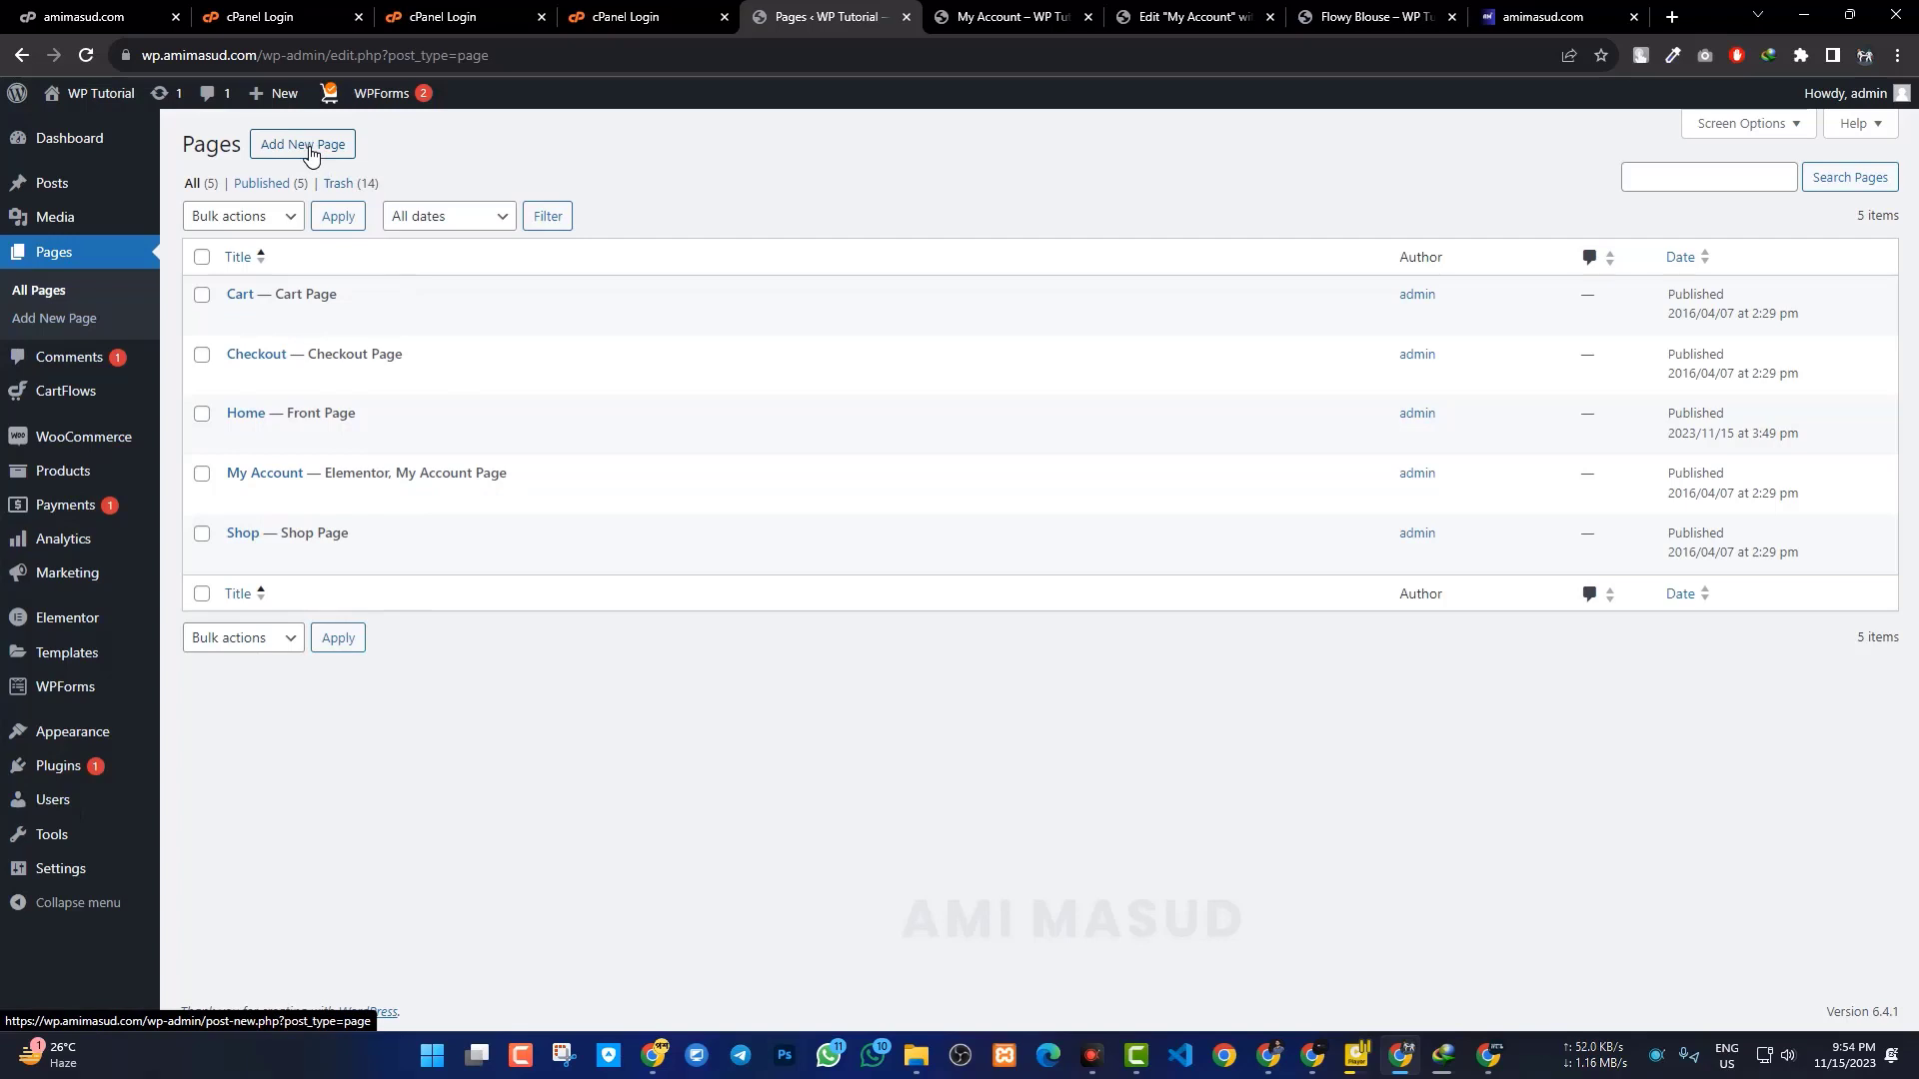
pyautogui.click(995, 20)
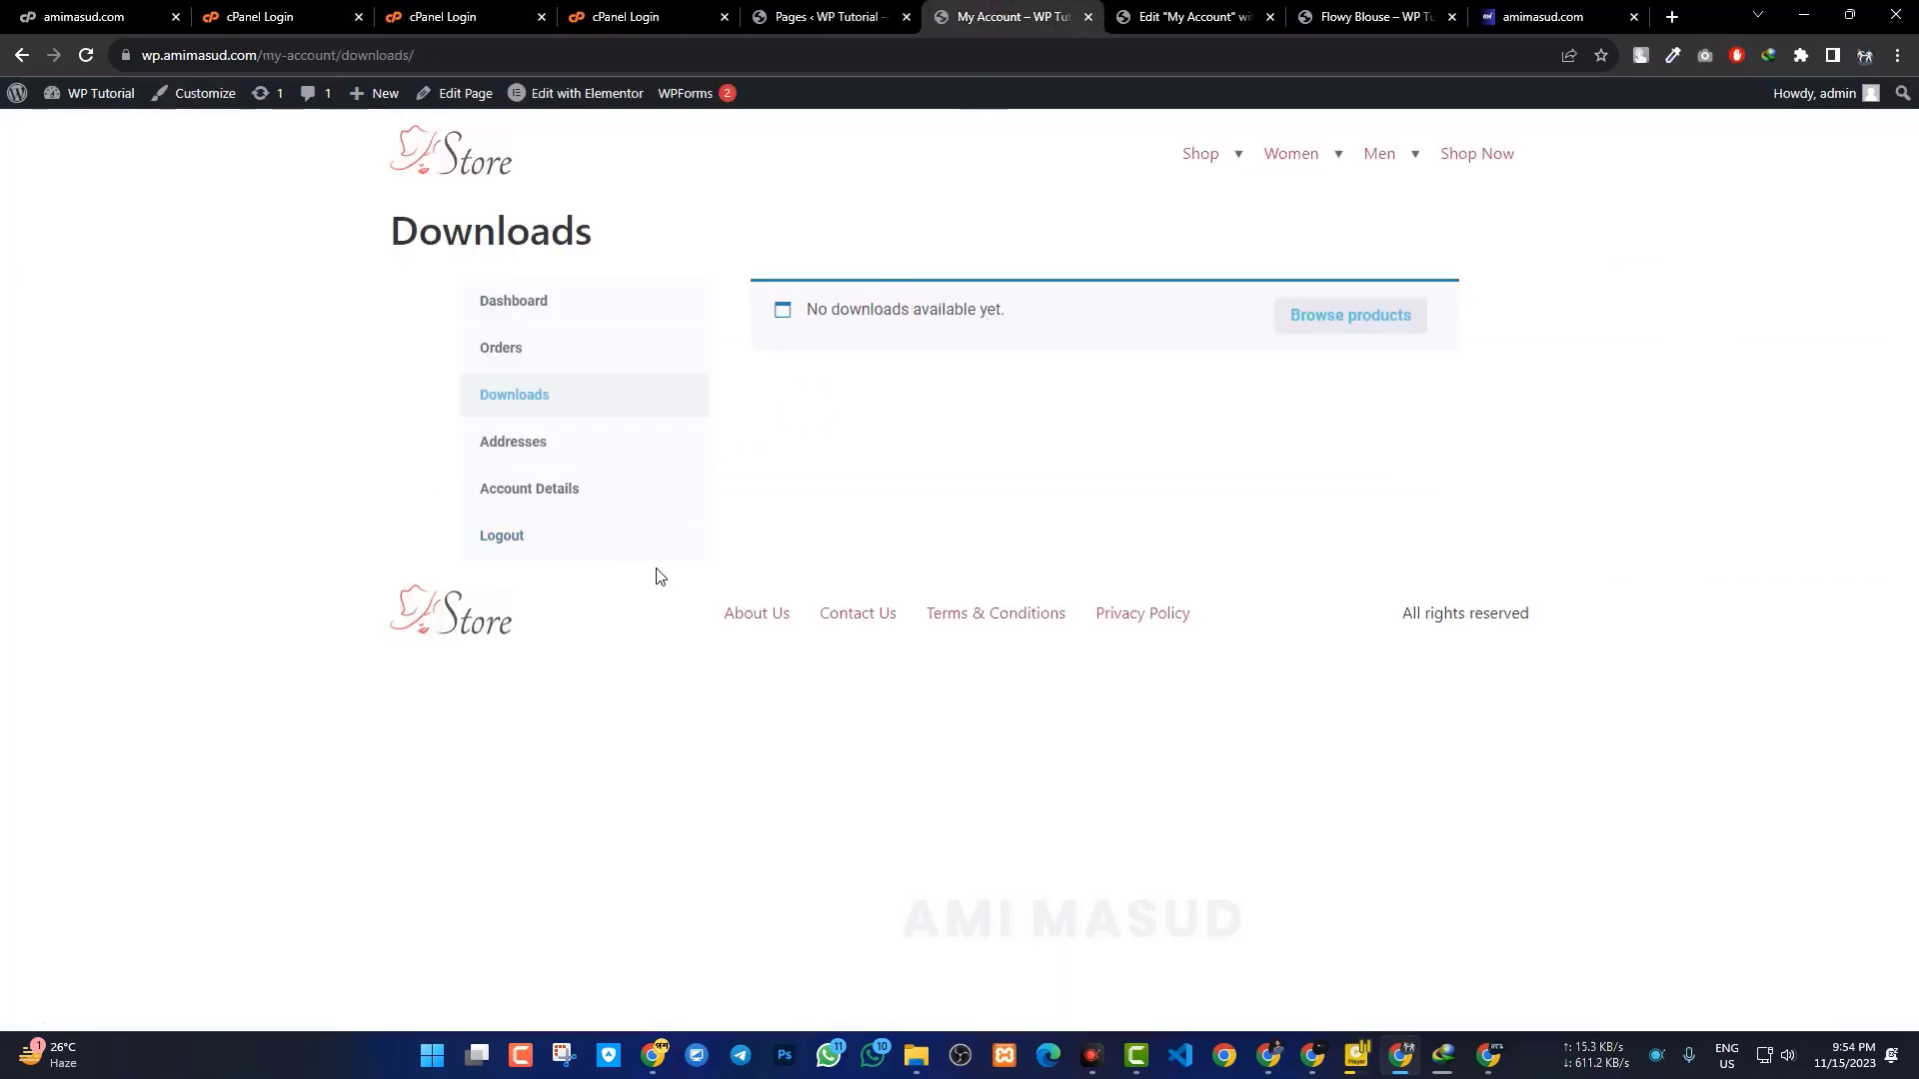
pyautogui.click(1144, 18)
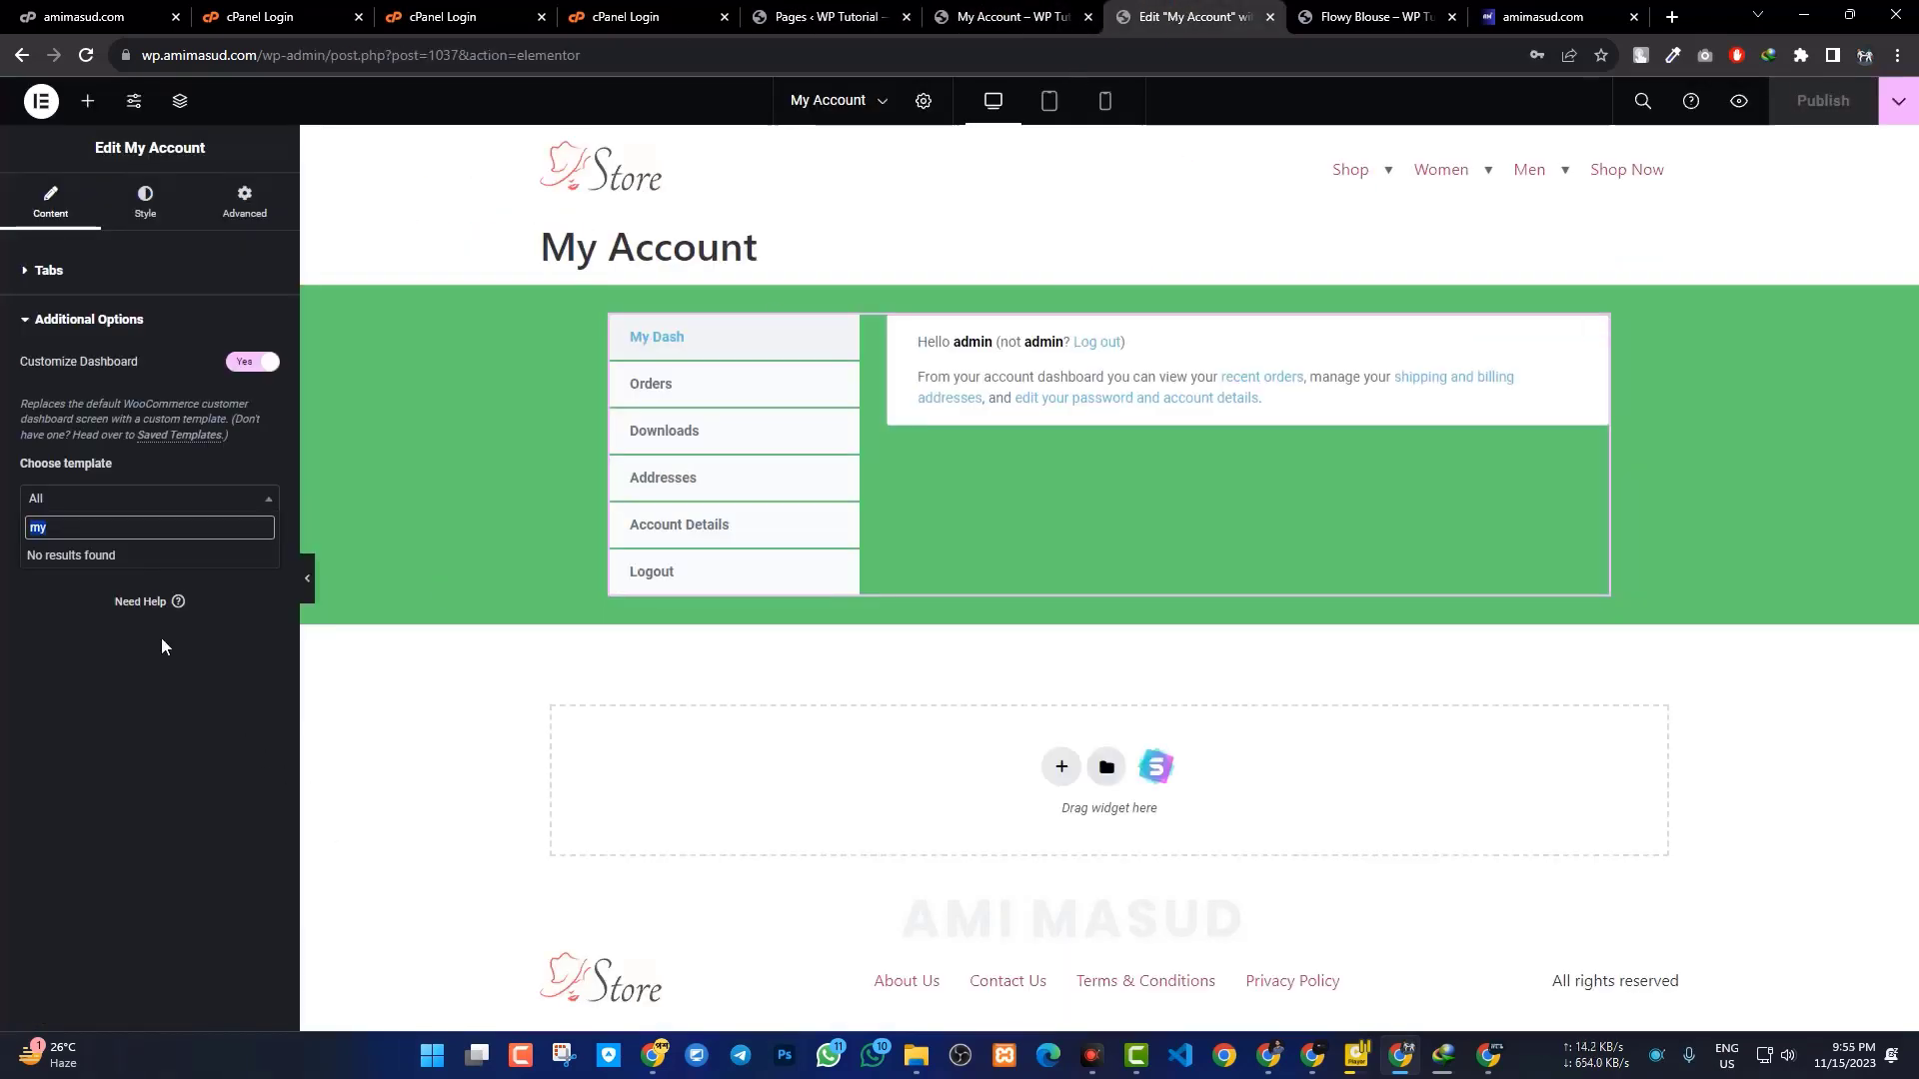
pyautogui.press('BackSpace')
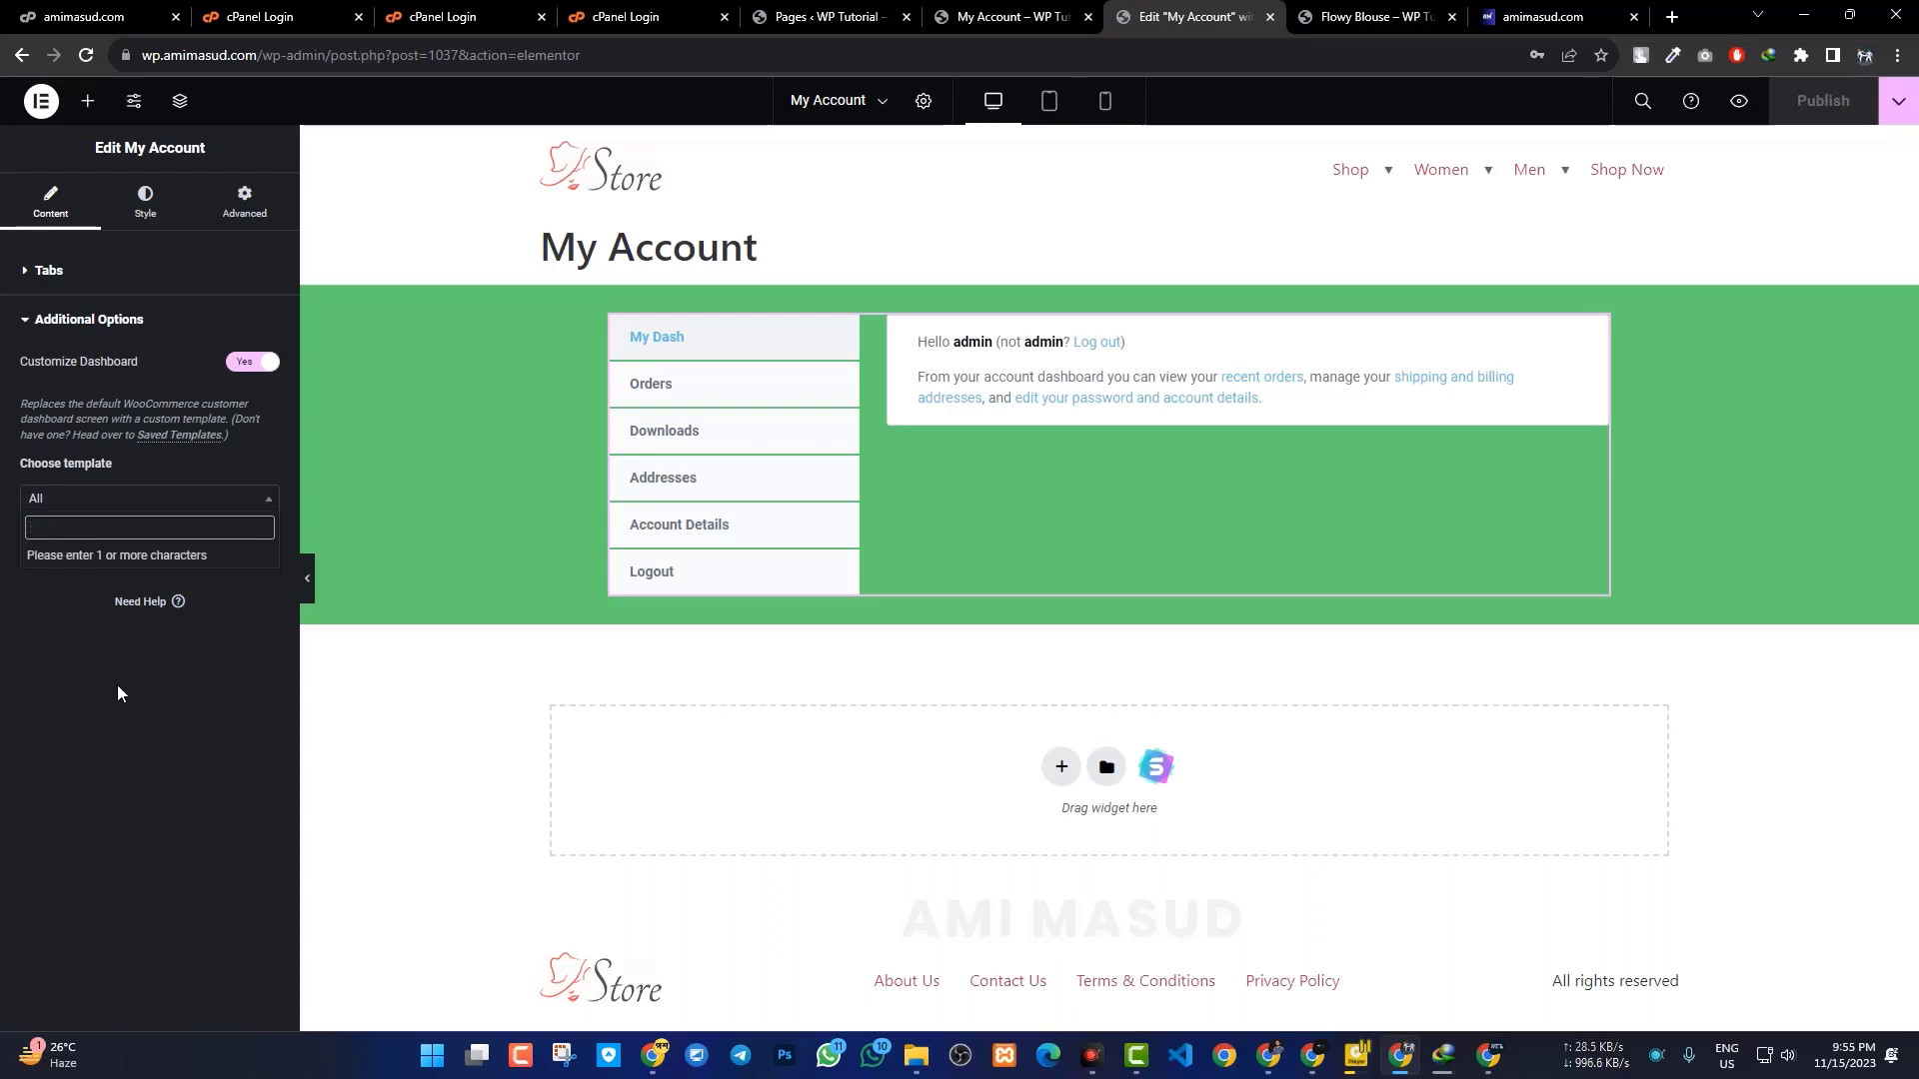
pyautogui.click(265, 364)
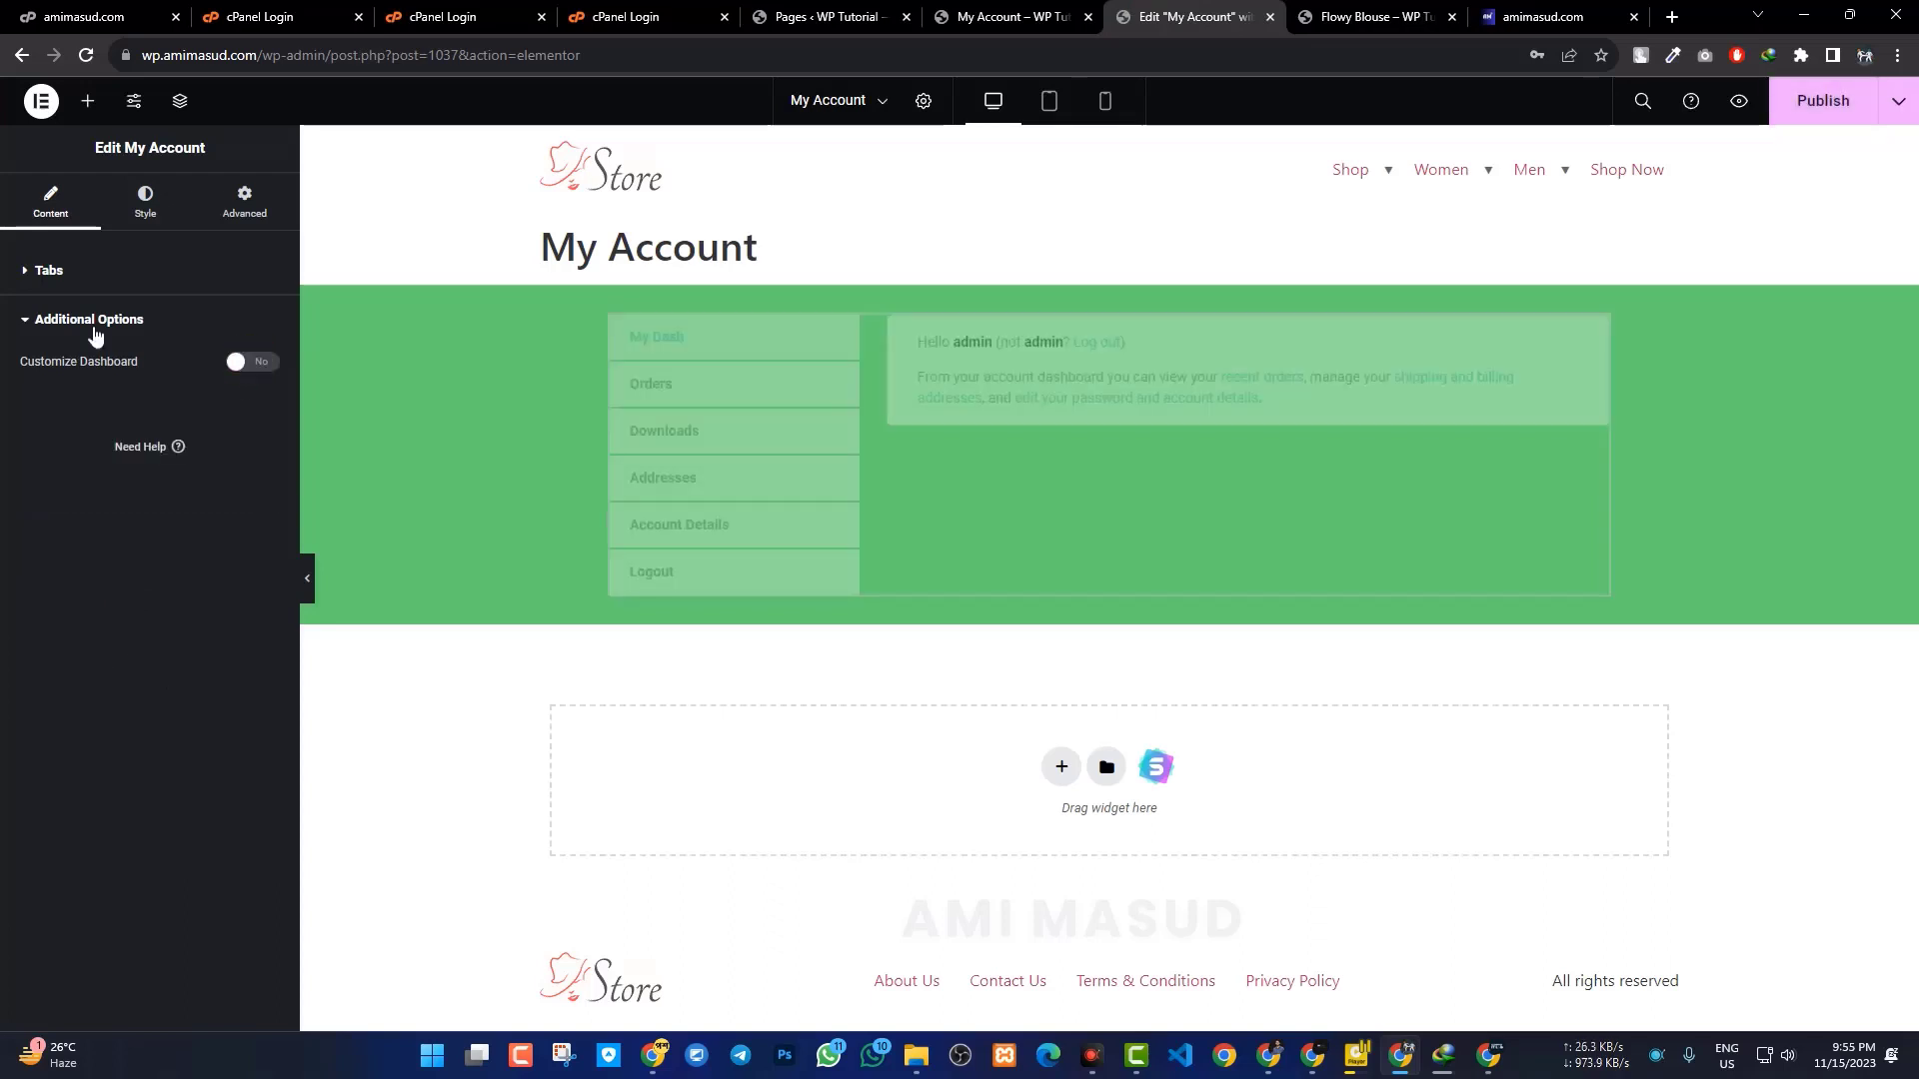
# Apply the Primary global font to the account widget's tab labels.
pyautogui.click(146, 205)
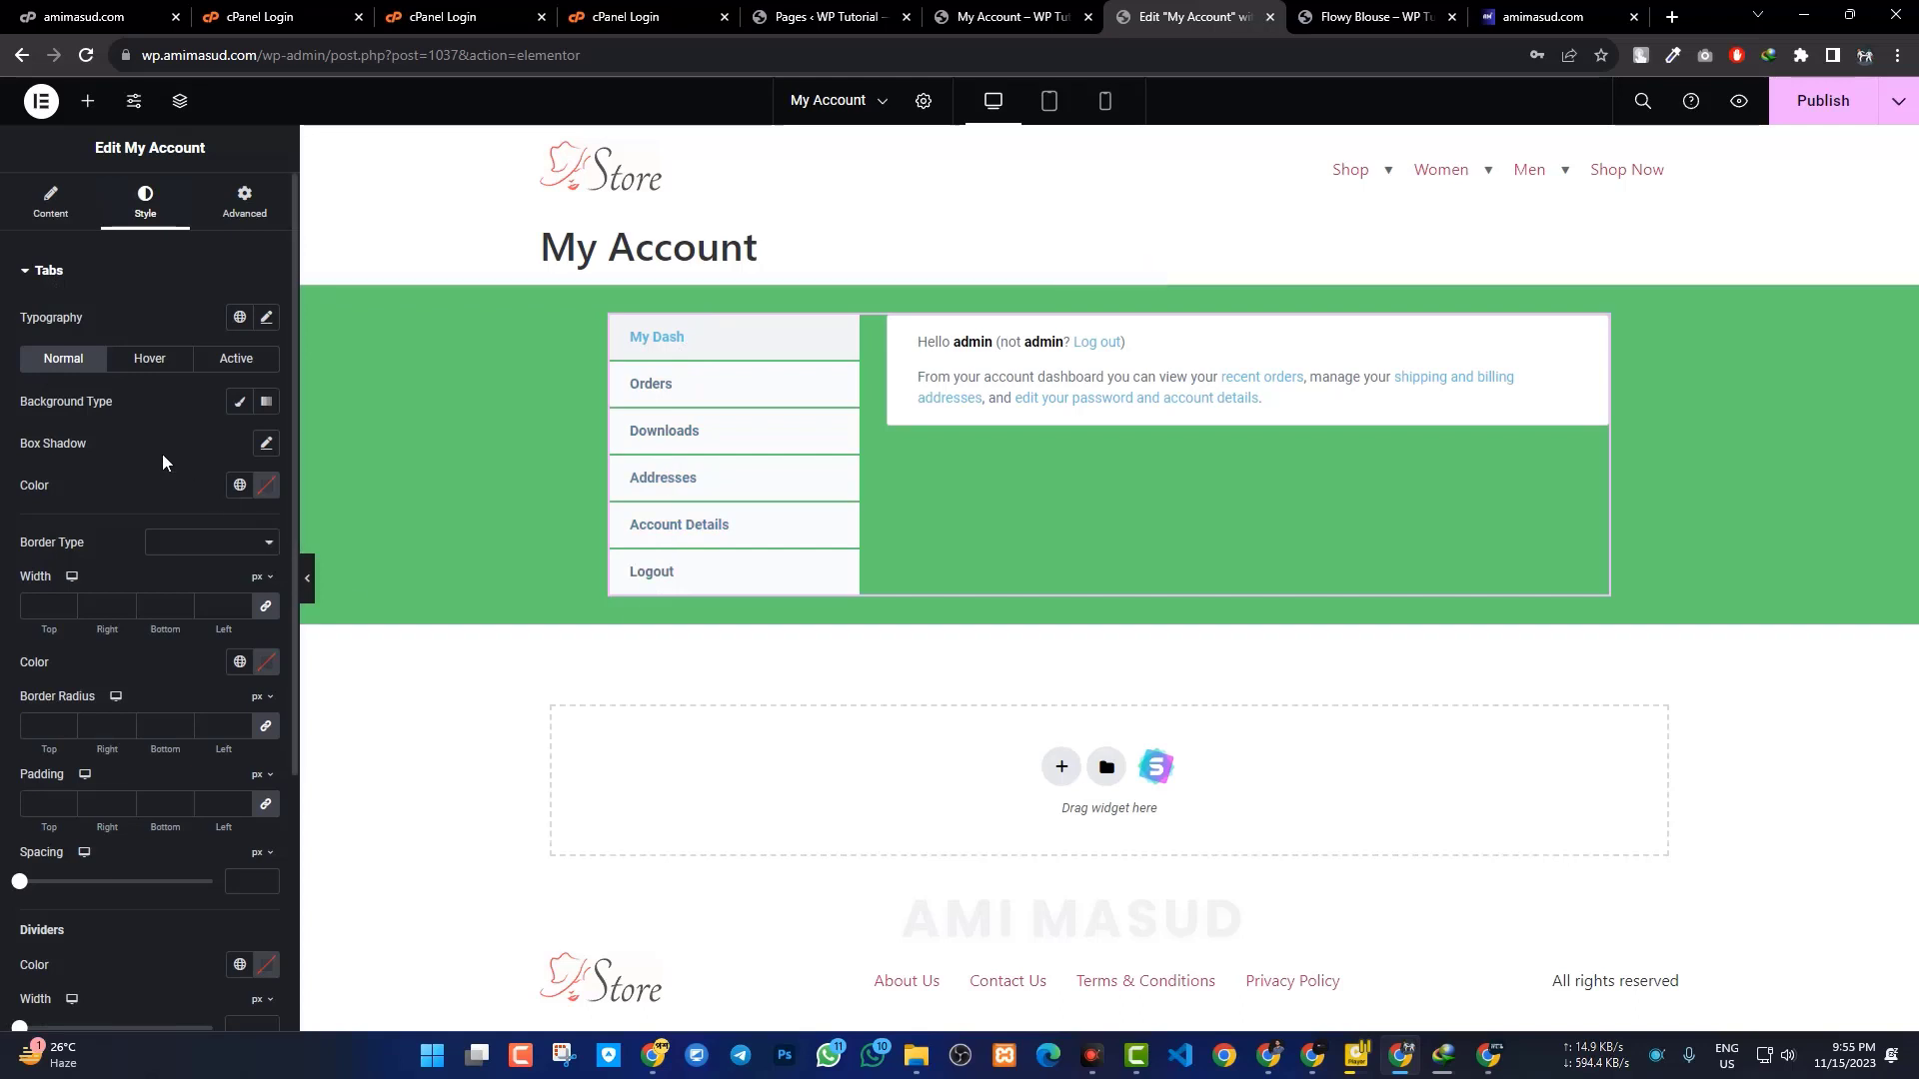
pyautogui.click(246, 318)
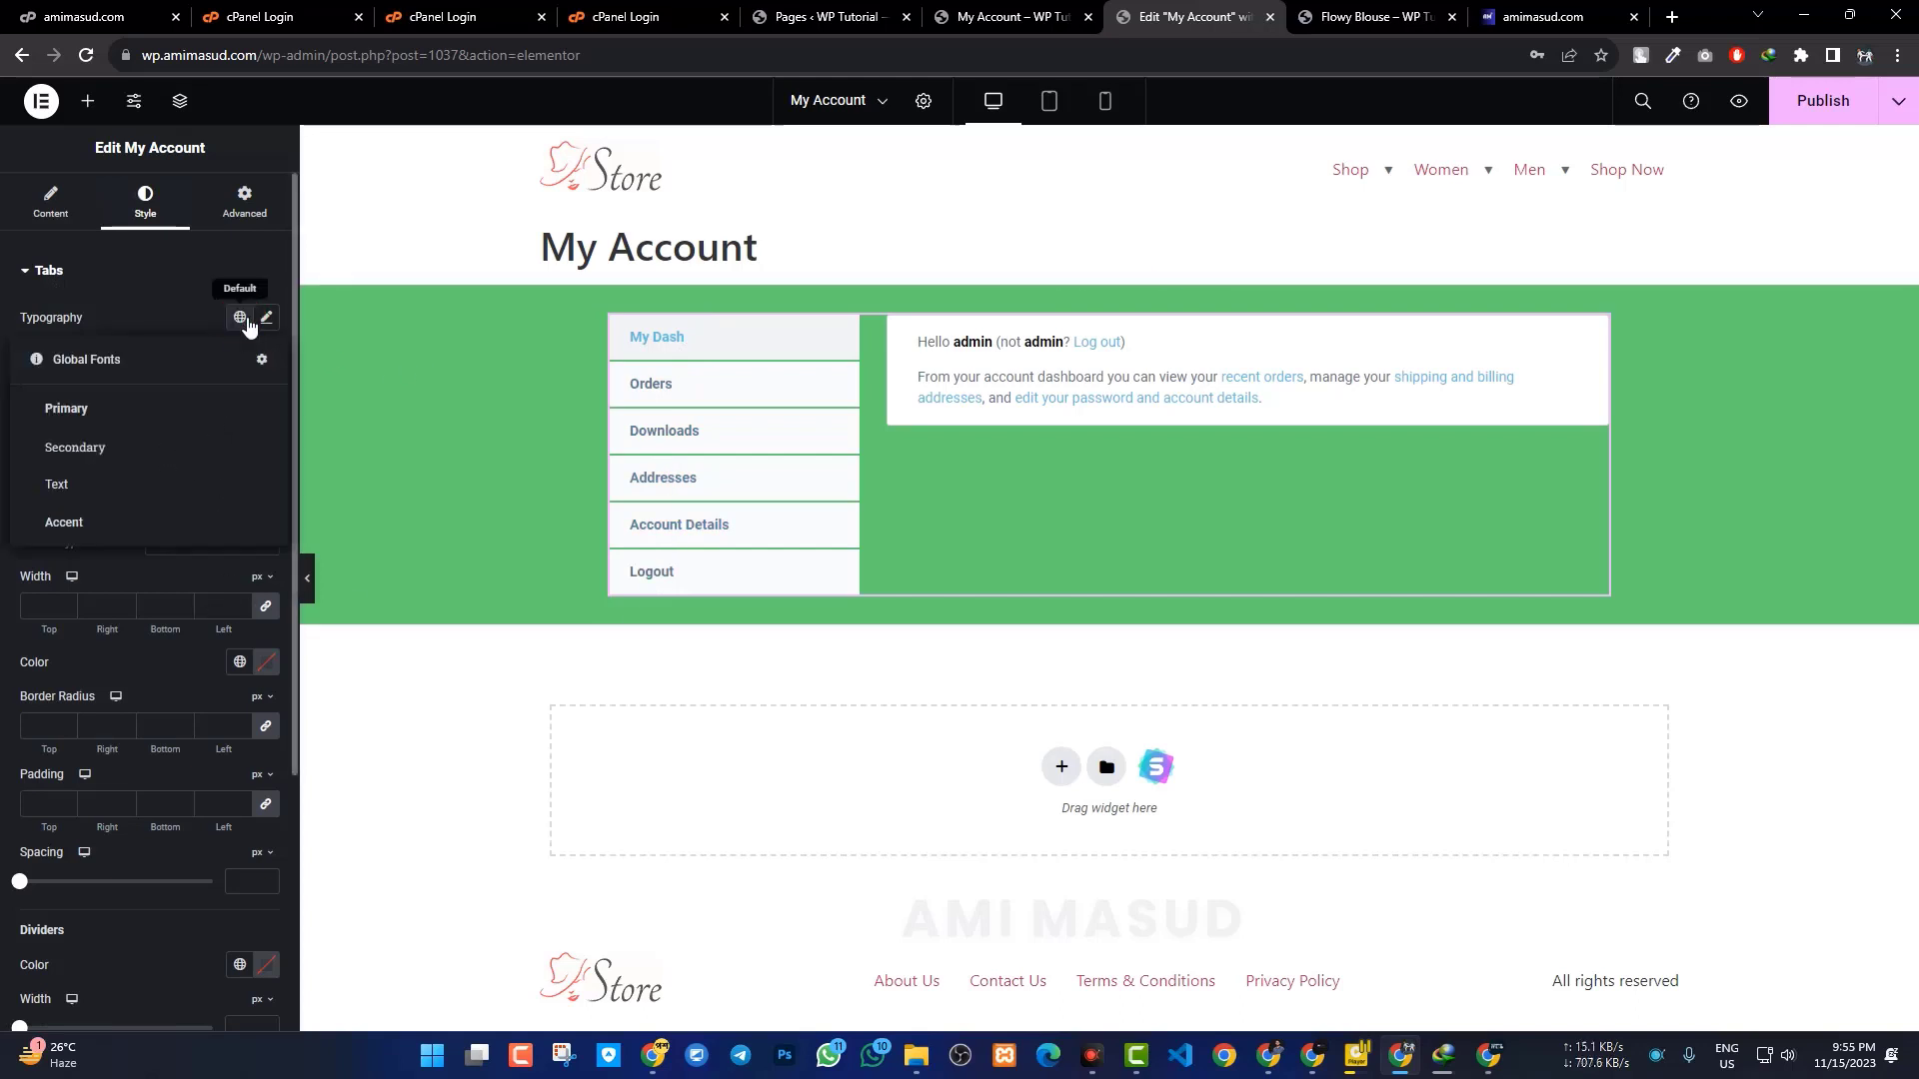
pyautogui.click(112, 416)
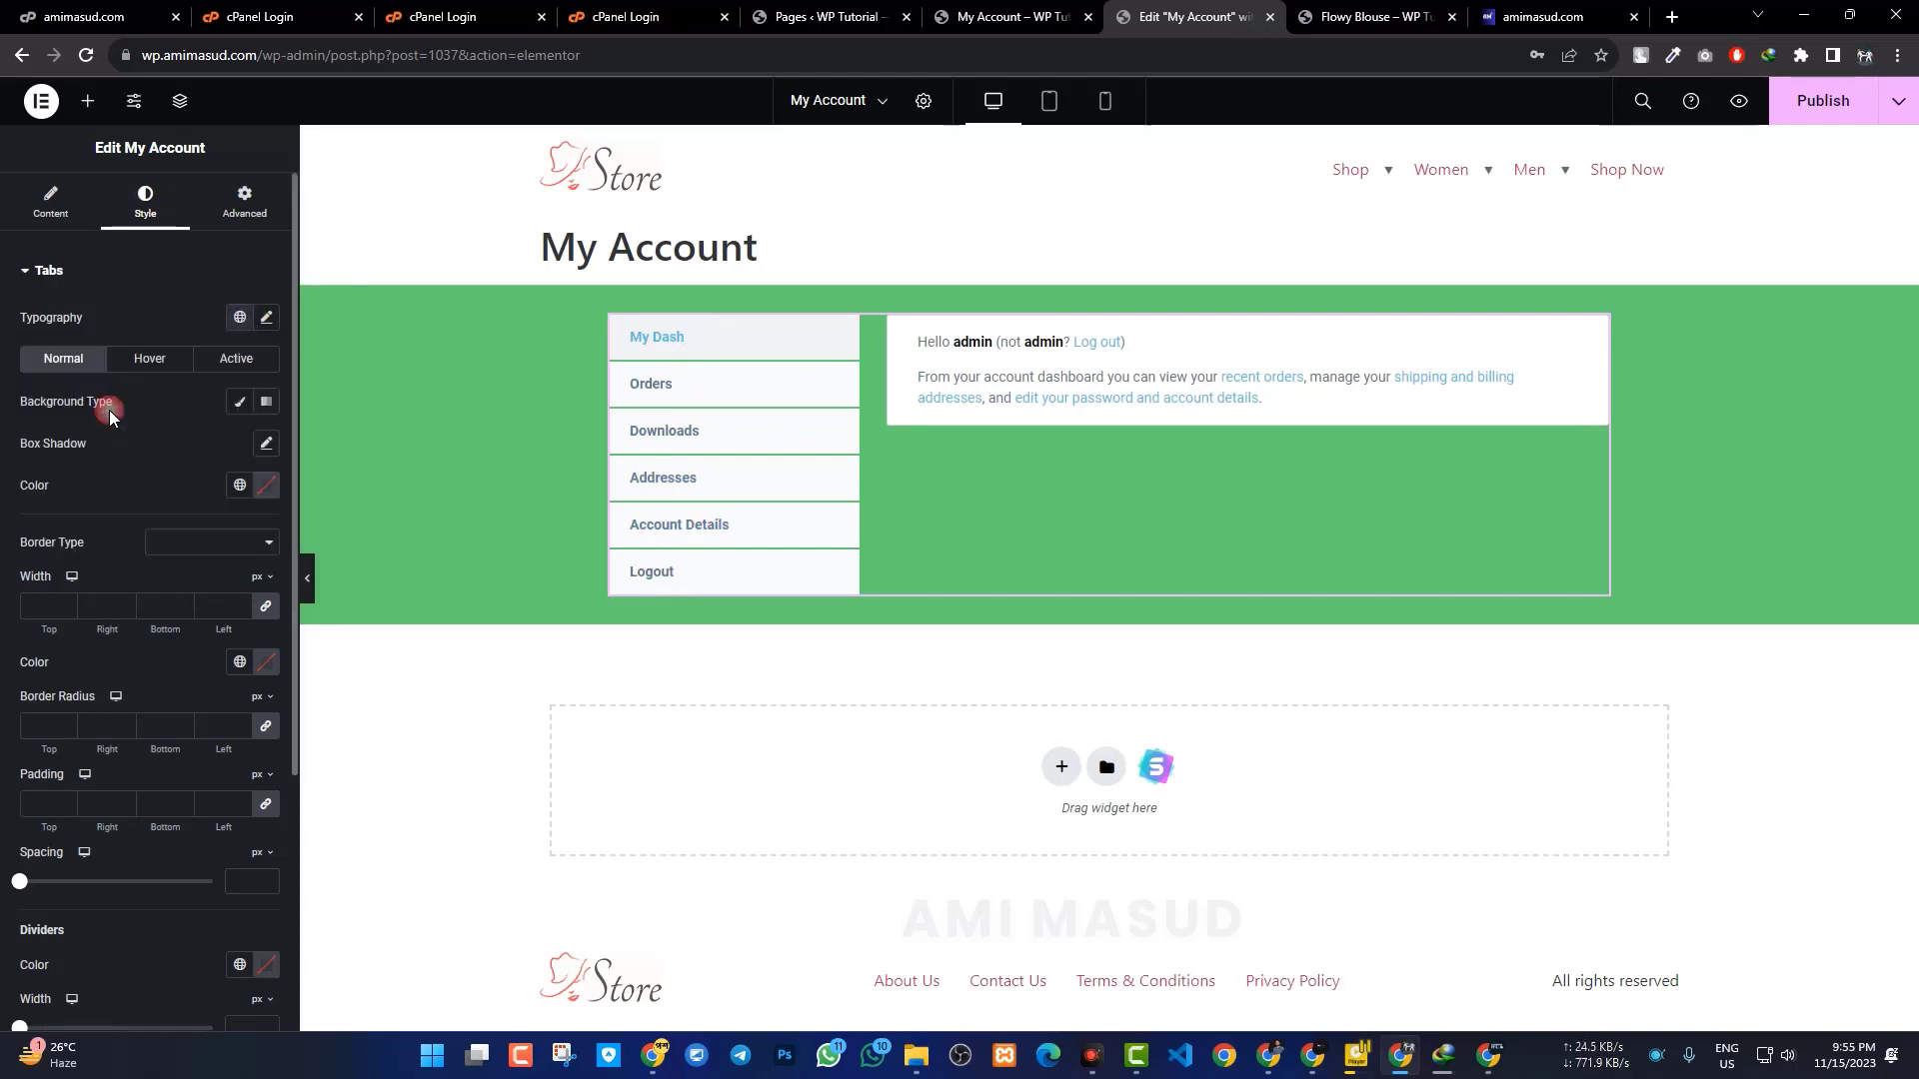
# Customize the tab typography with the Poppins font family and a size of 17 px.
pyautogui.click(240, 318)
pyautogui.click(267, 318)
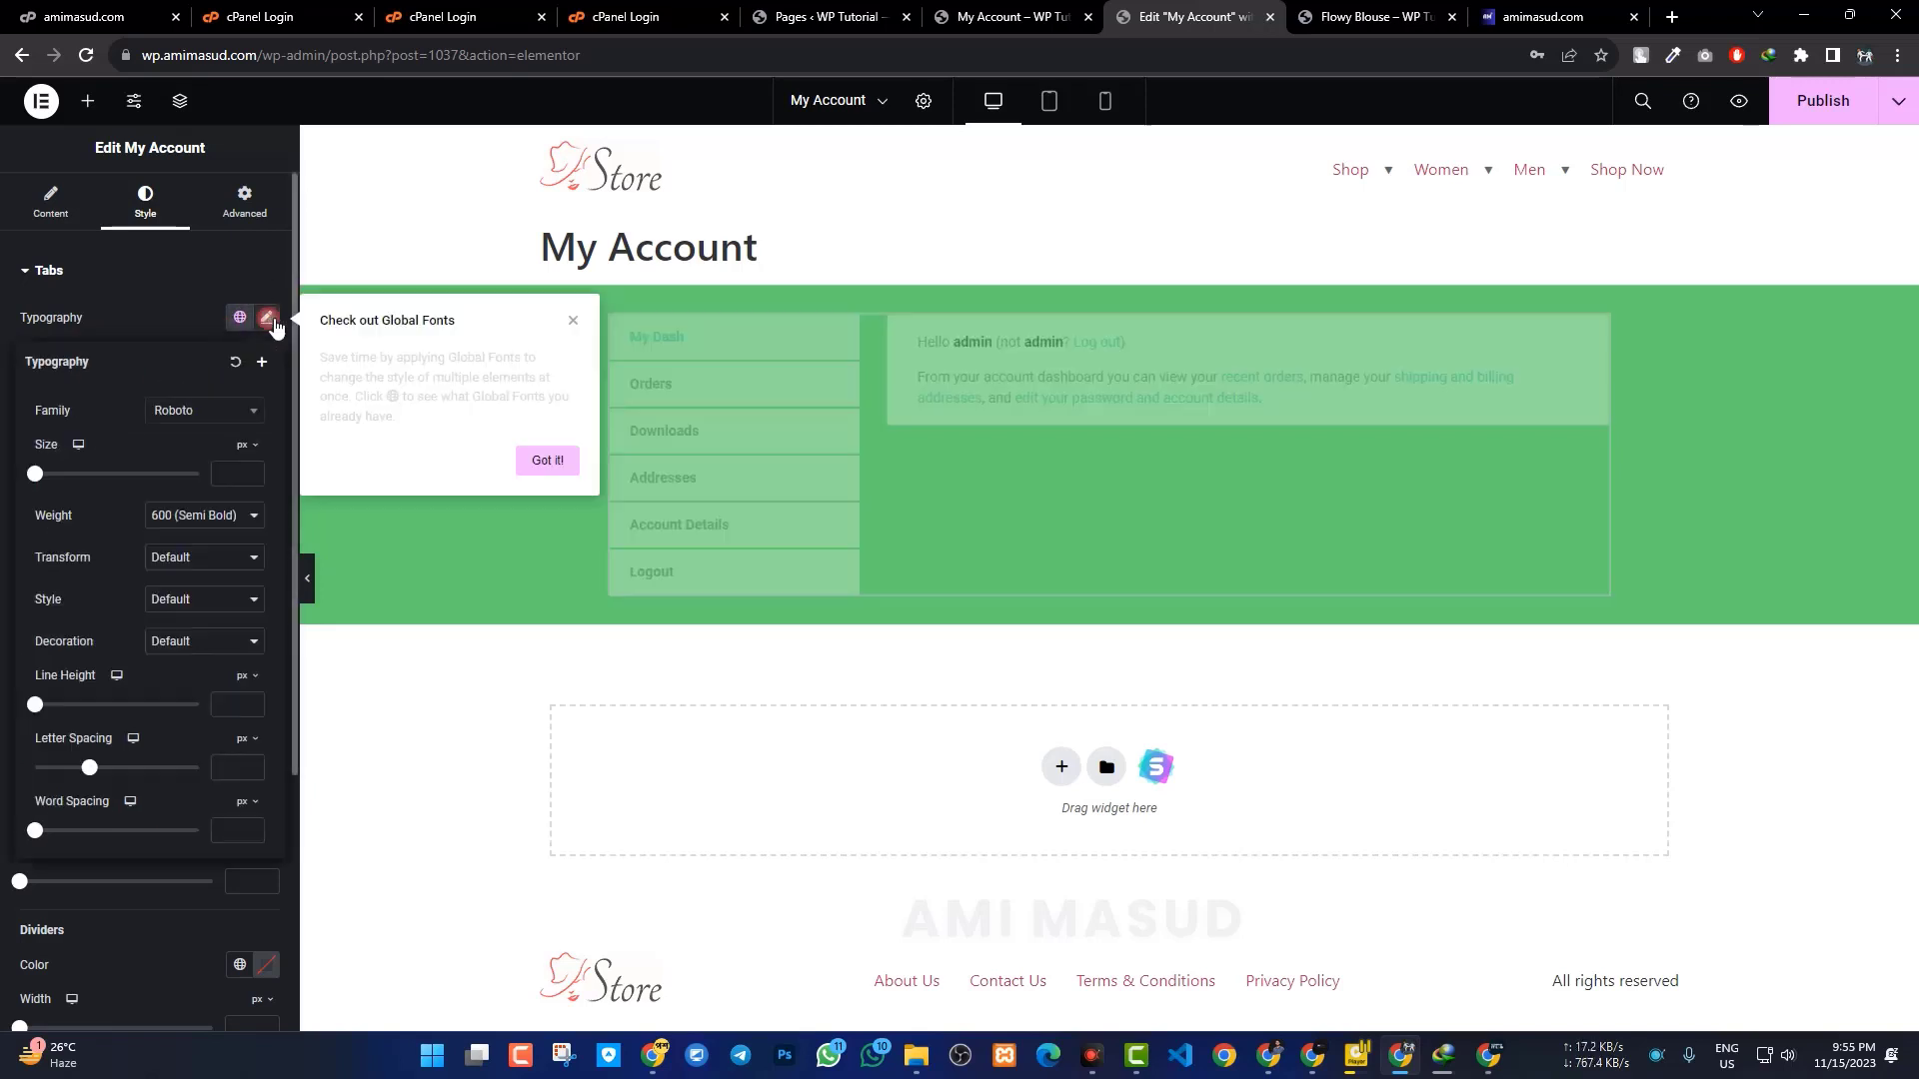
pyautogui.click(193, 414)
pyautogui.write('p')
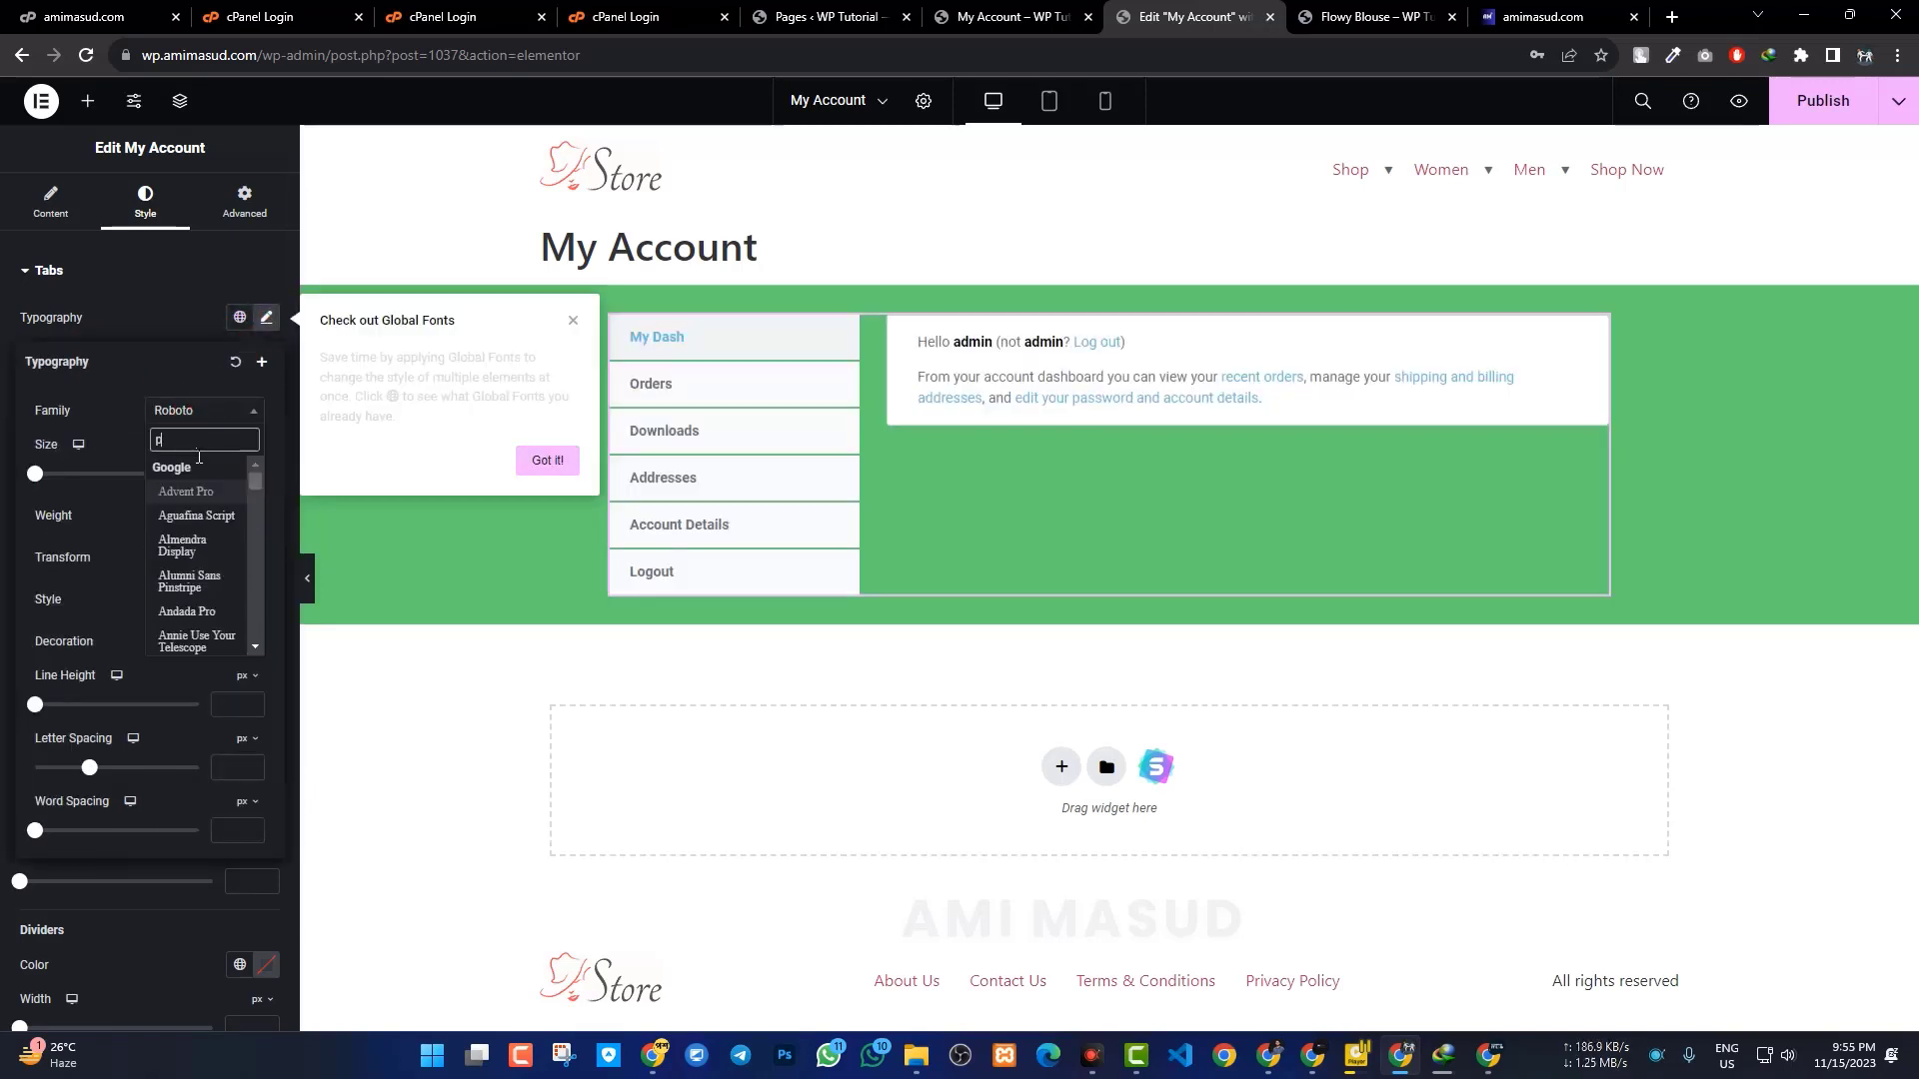
pyautogui.write('opp')
pyautogui.click(213, 492)
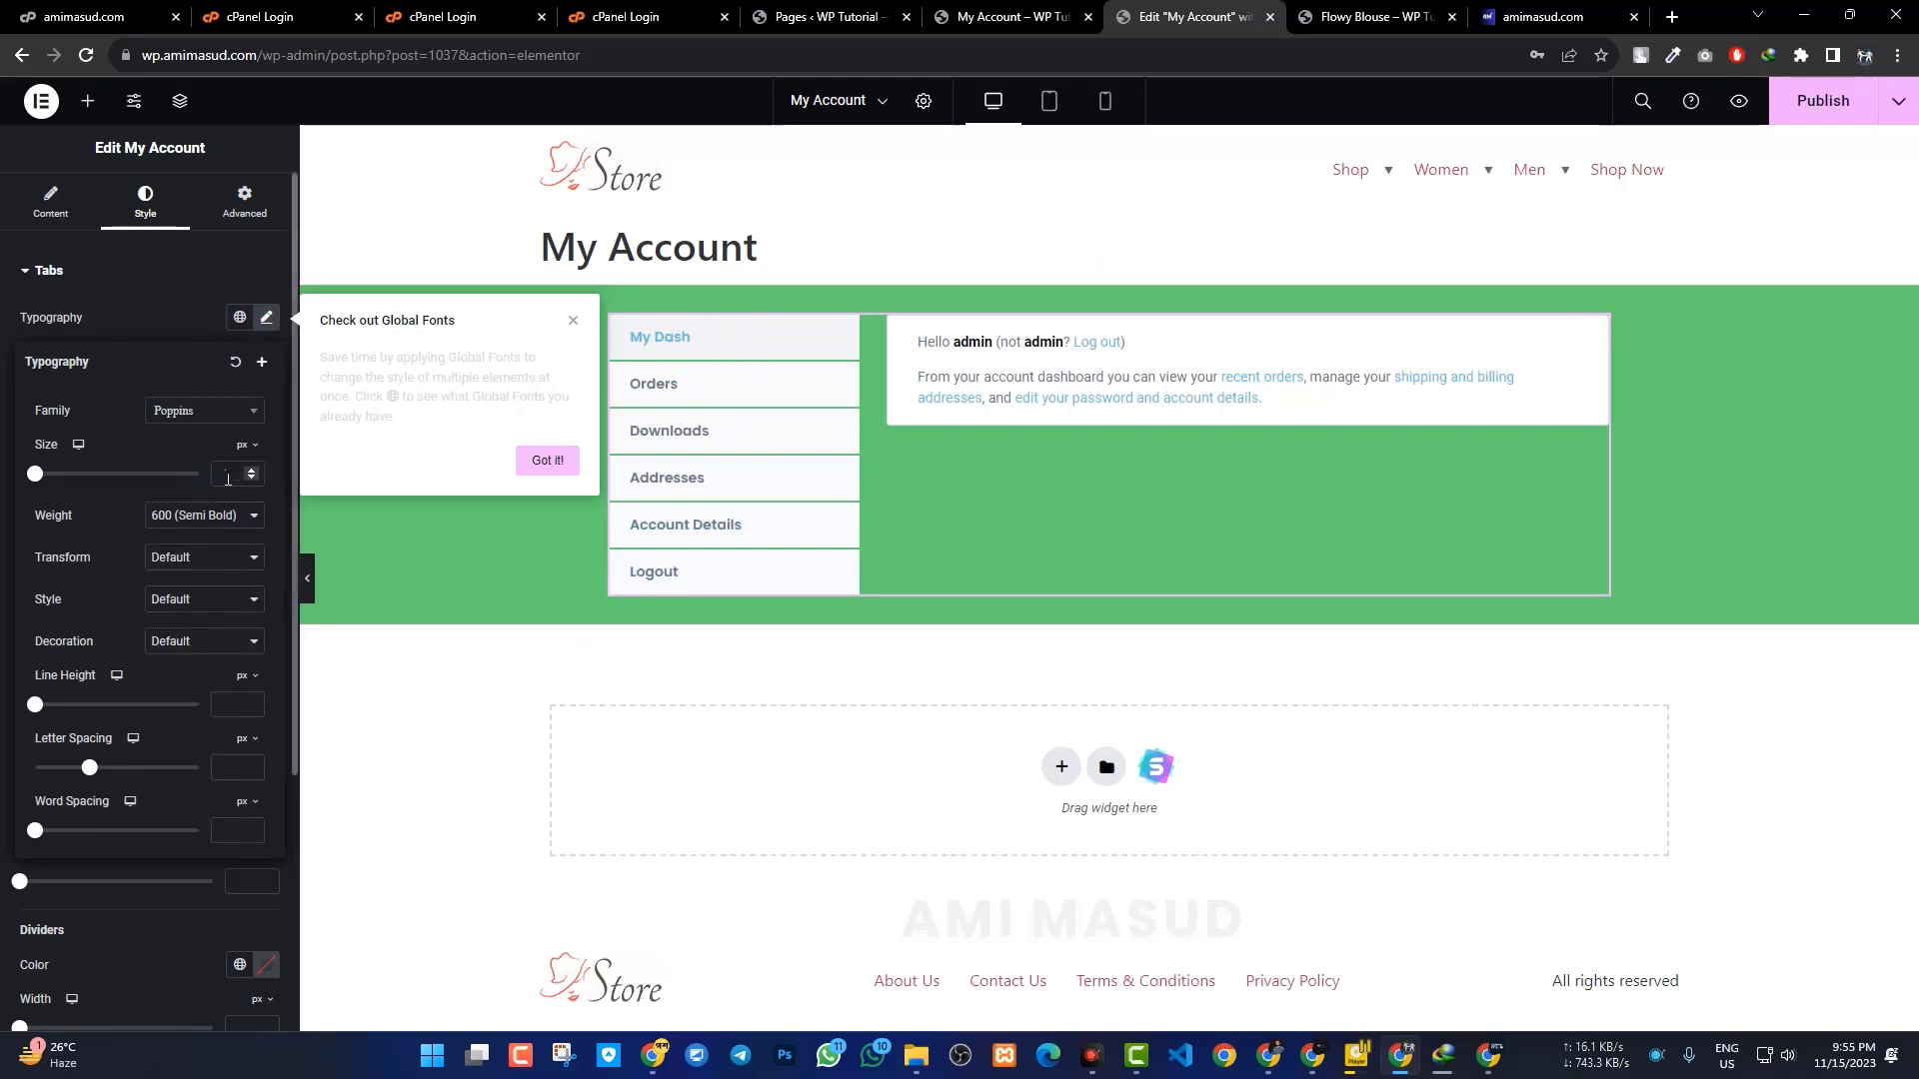
pyautogui.moveTo(45, 484); pyautogui.dragTo(60, 482)
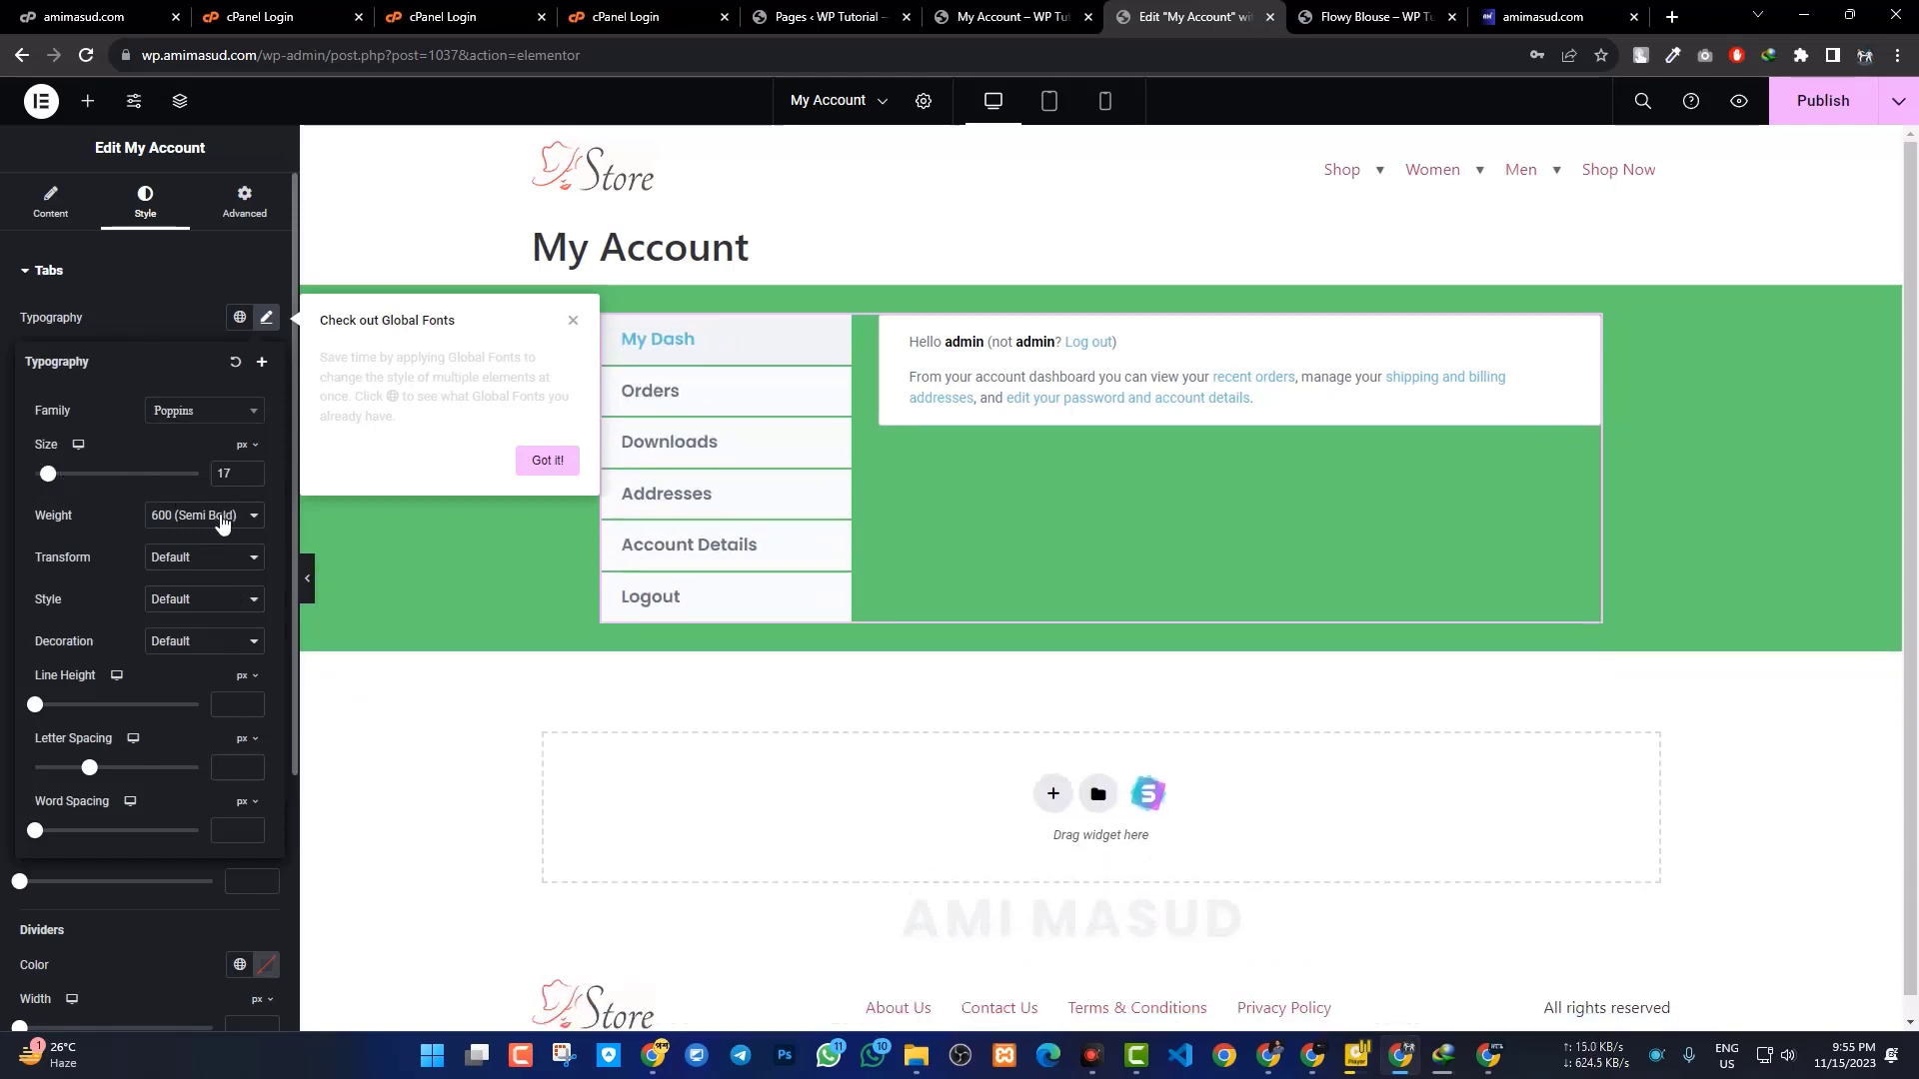
# Set the tab labels' text transform to Uppercase and their font style to Italic.
pyautogui.click(194, 600)
pyautogui.click(195, 568)
pyautogui.click(188, 558)
pyautogui.click(182, 592)
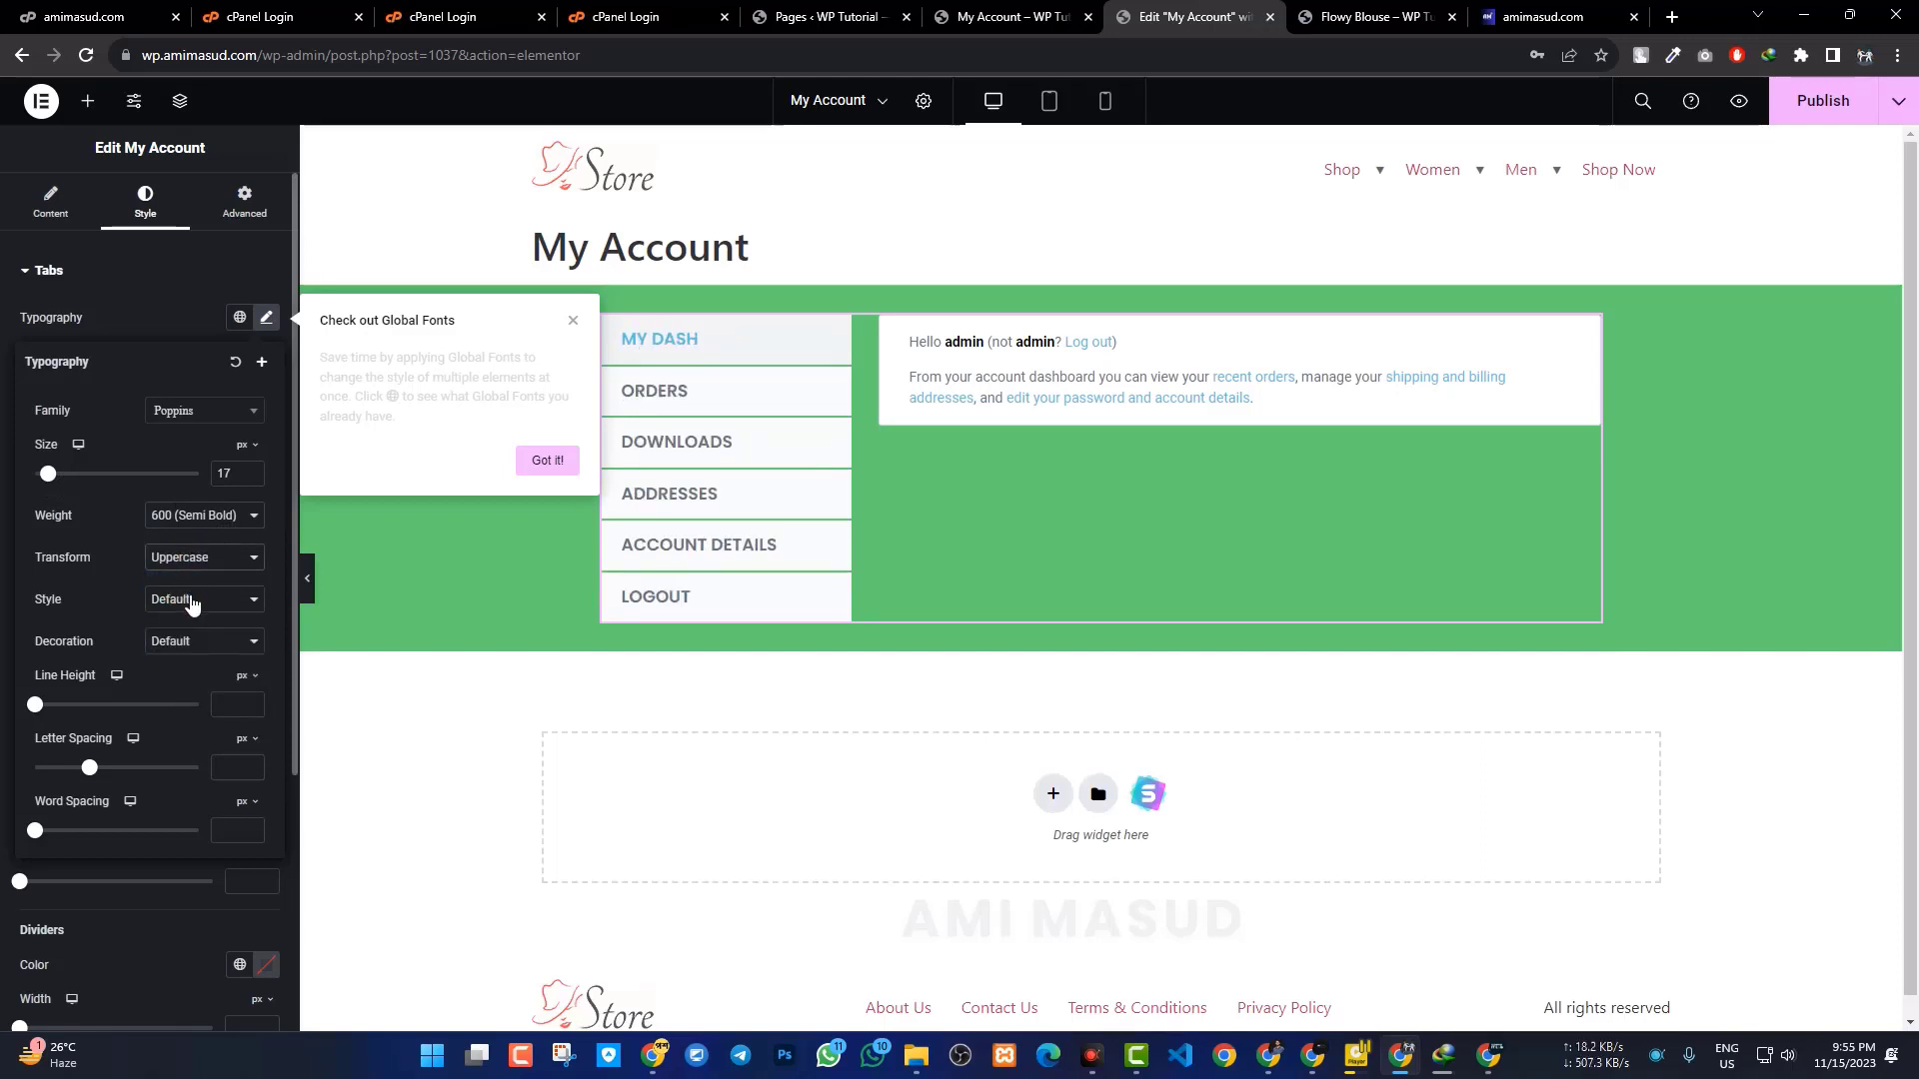
pyautogui.click(194, 600)
pyautogui.click(176, 655)
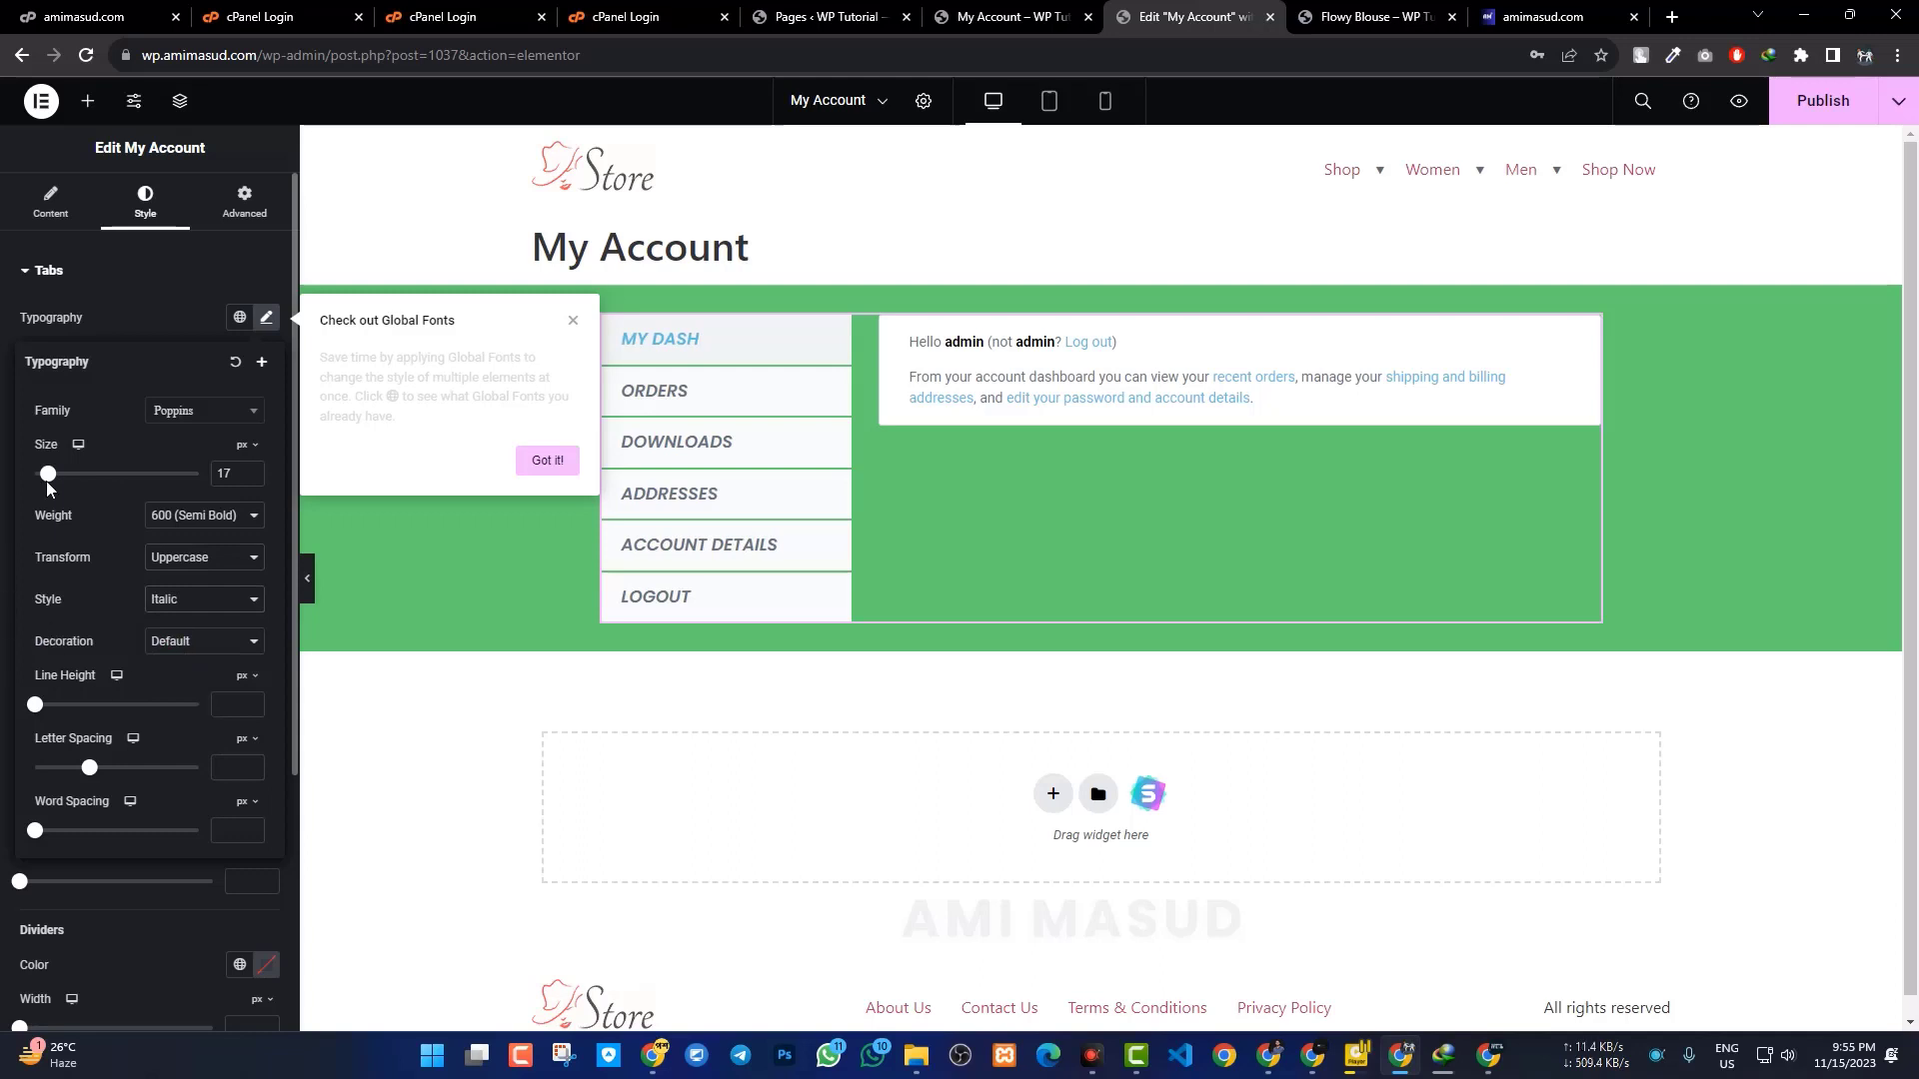
pyautogui.click(268, 319)
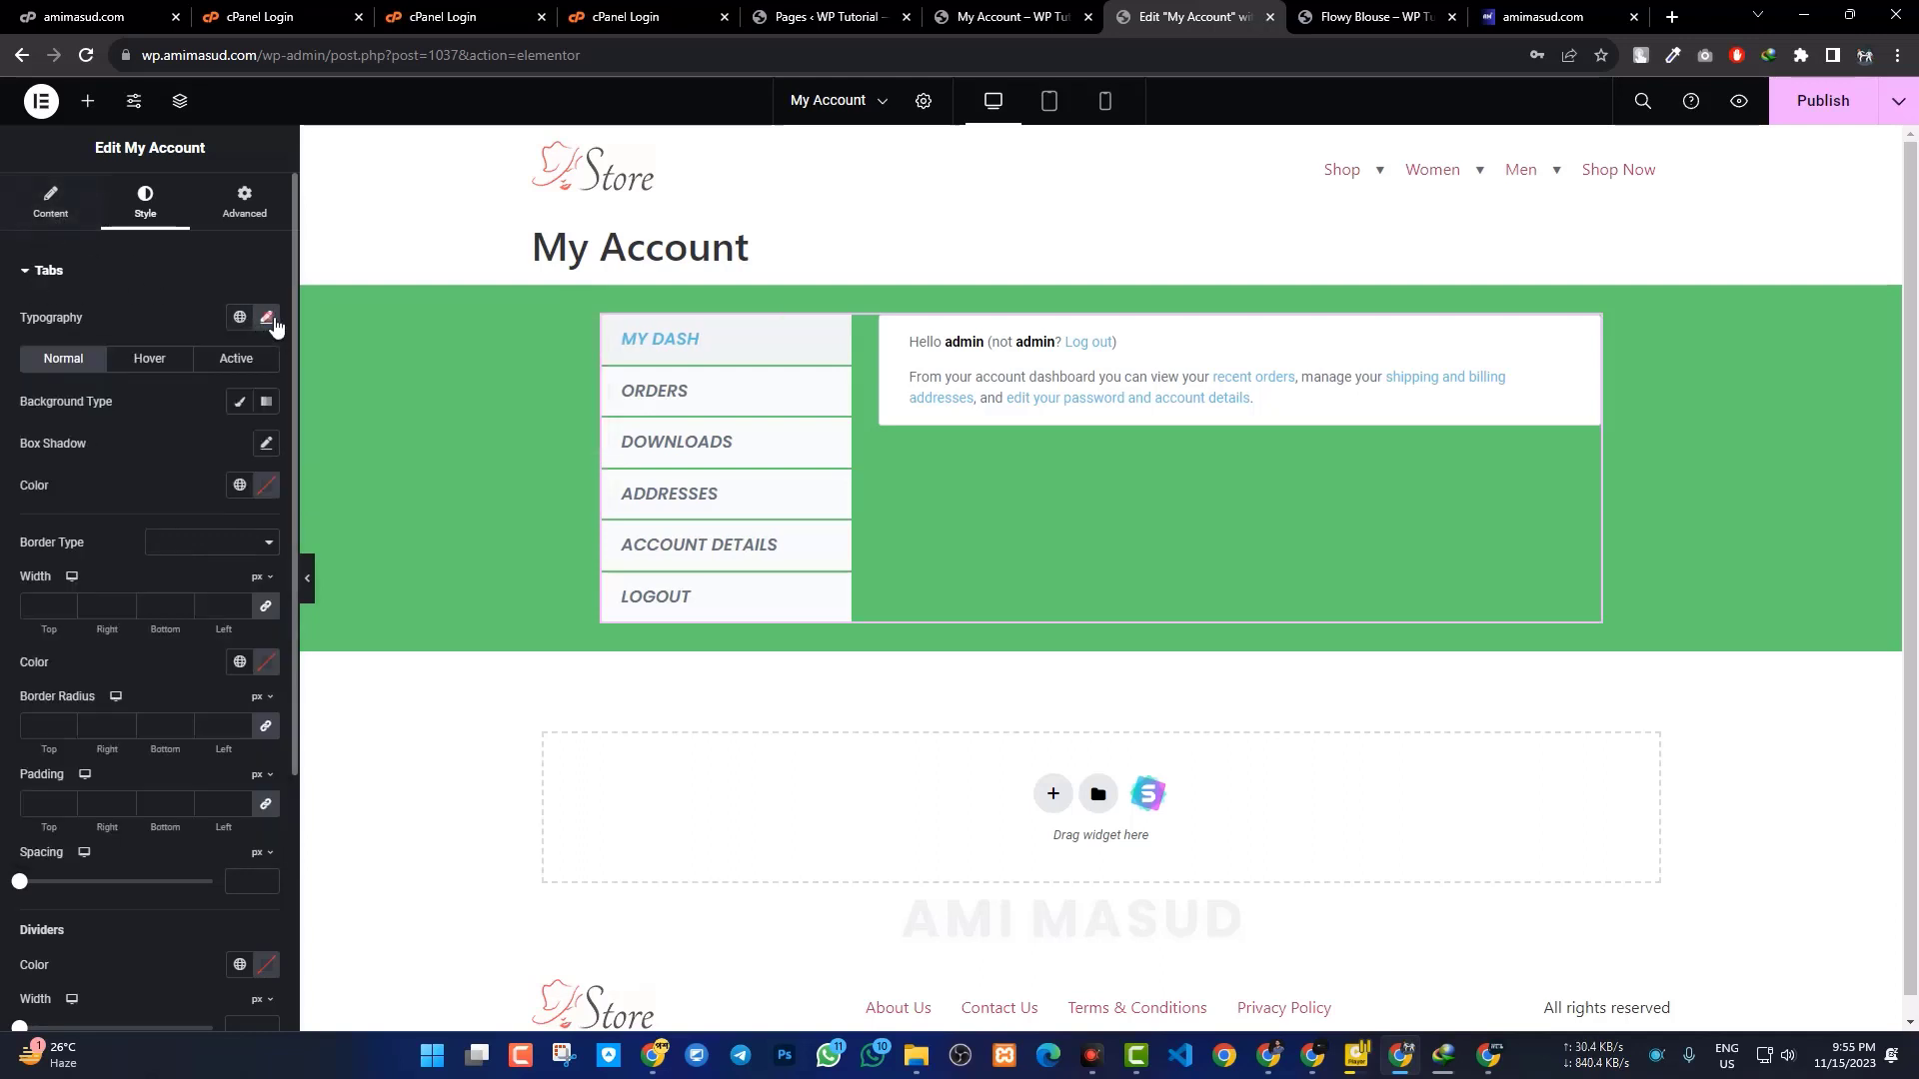
# Set the tabs' hover text color to red #FF1A1A and preview the hover effect on the full-width page.
pyautogui.click(150, 362)
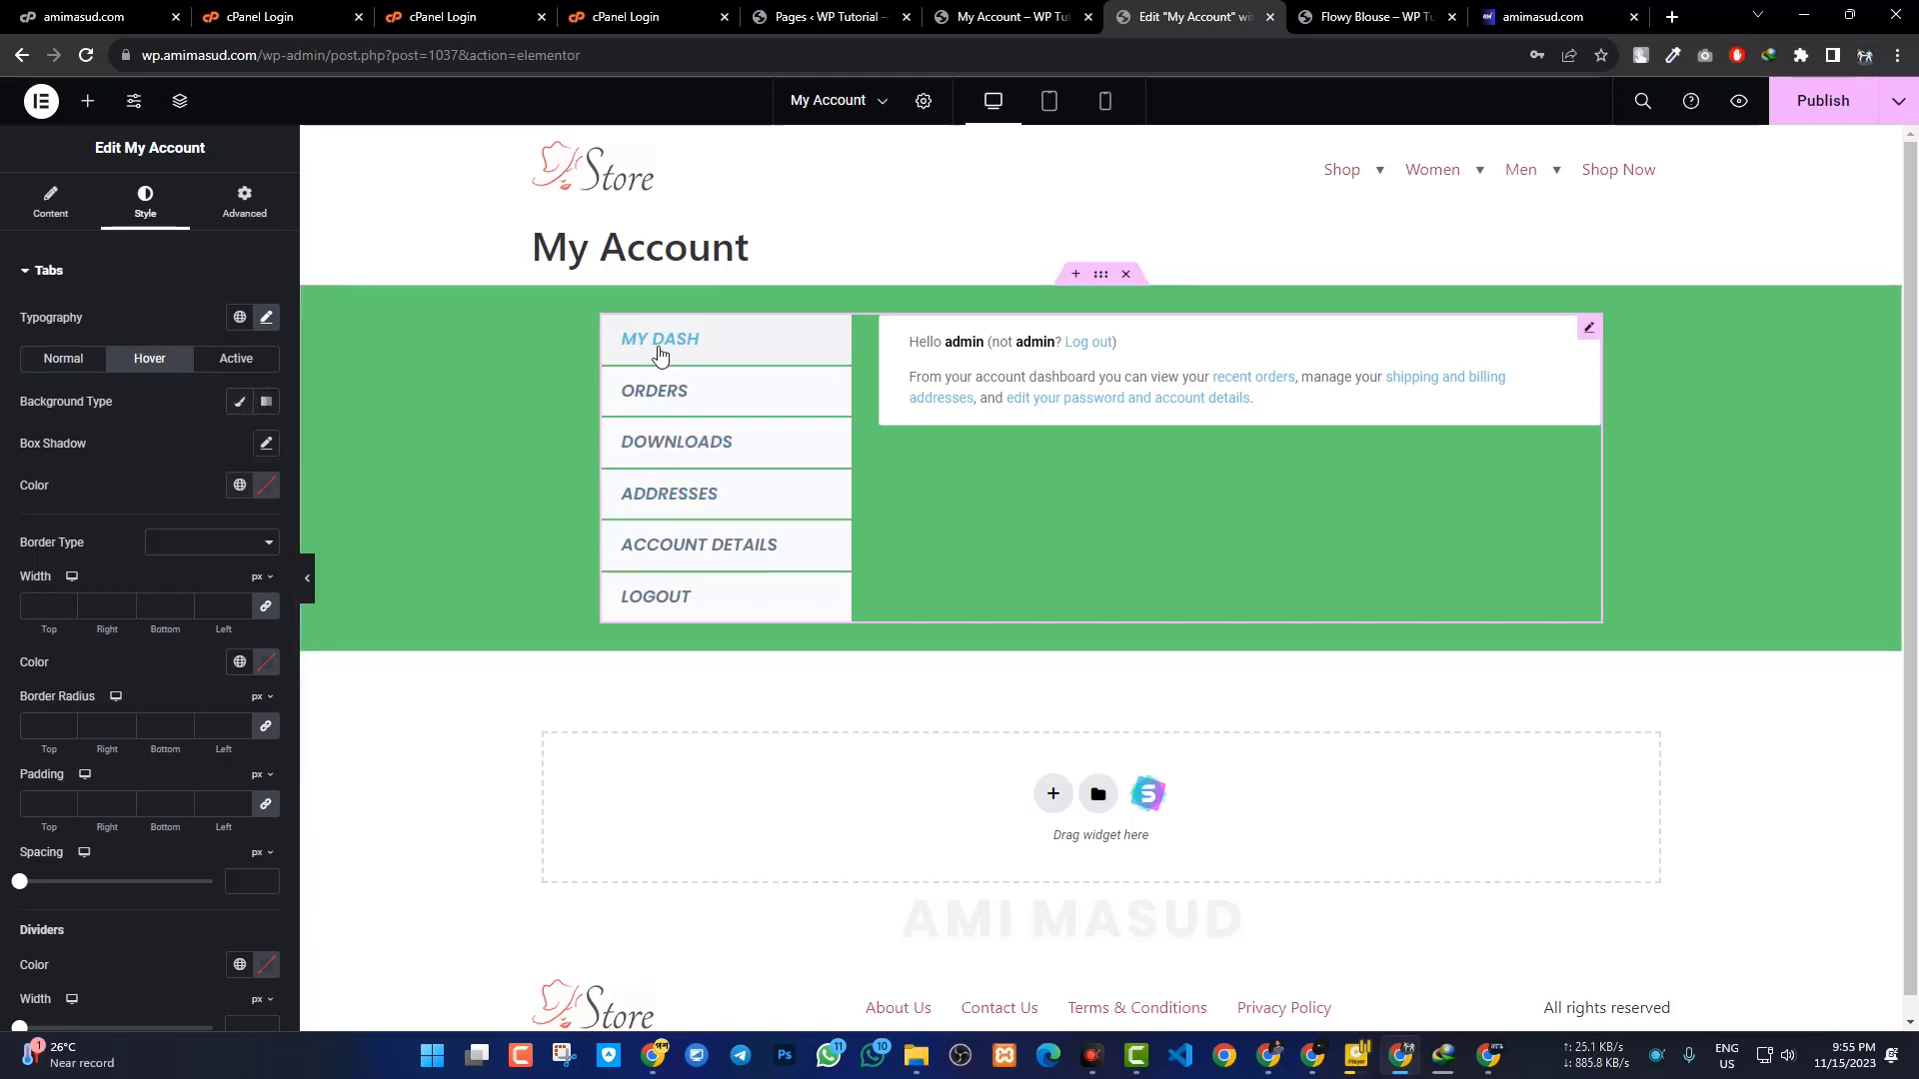
pyautogui.click(240, 485)
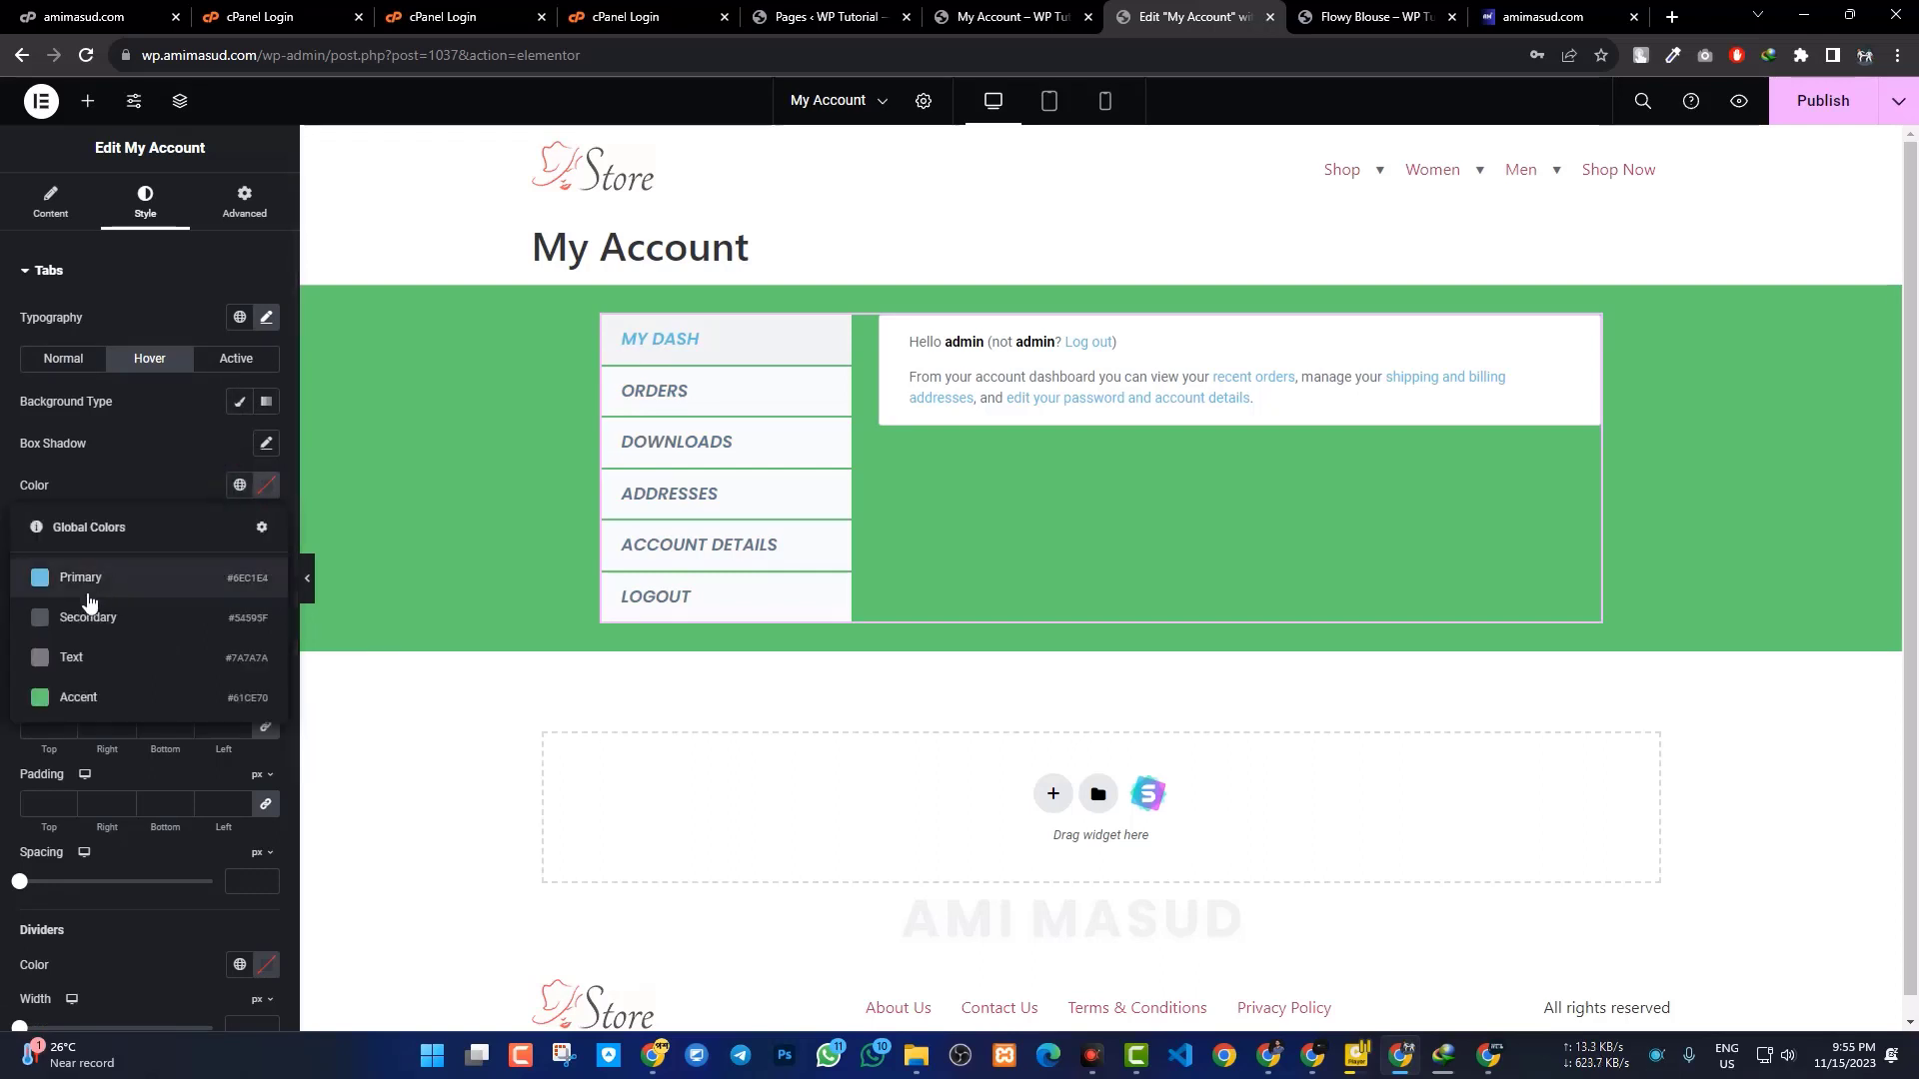
pyautogui.click(266, 485)
pyautogui.click(340, 614)
pyautogui.click(358, 566)
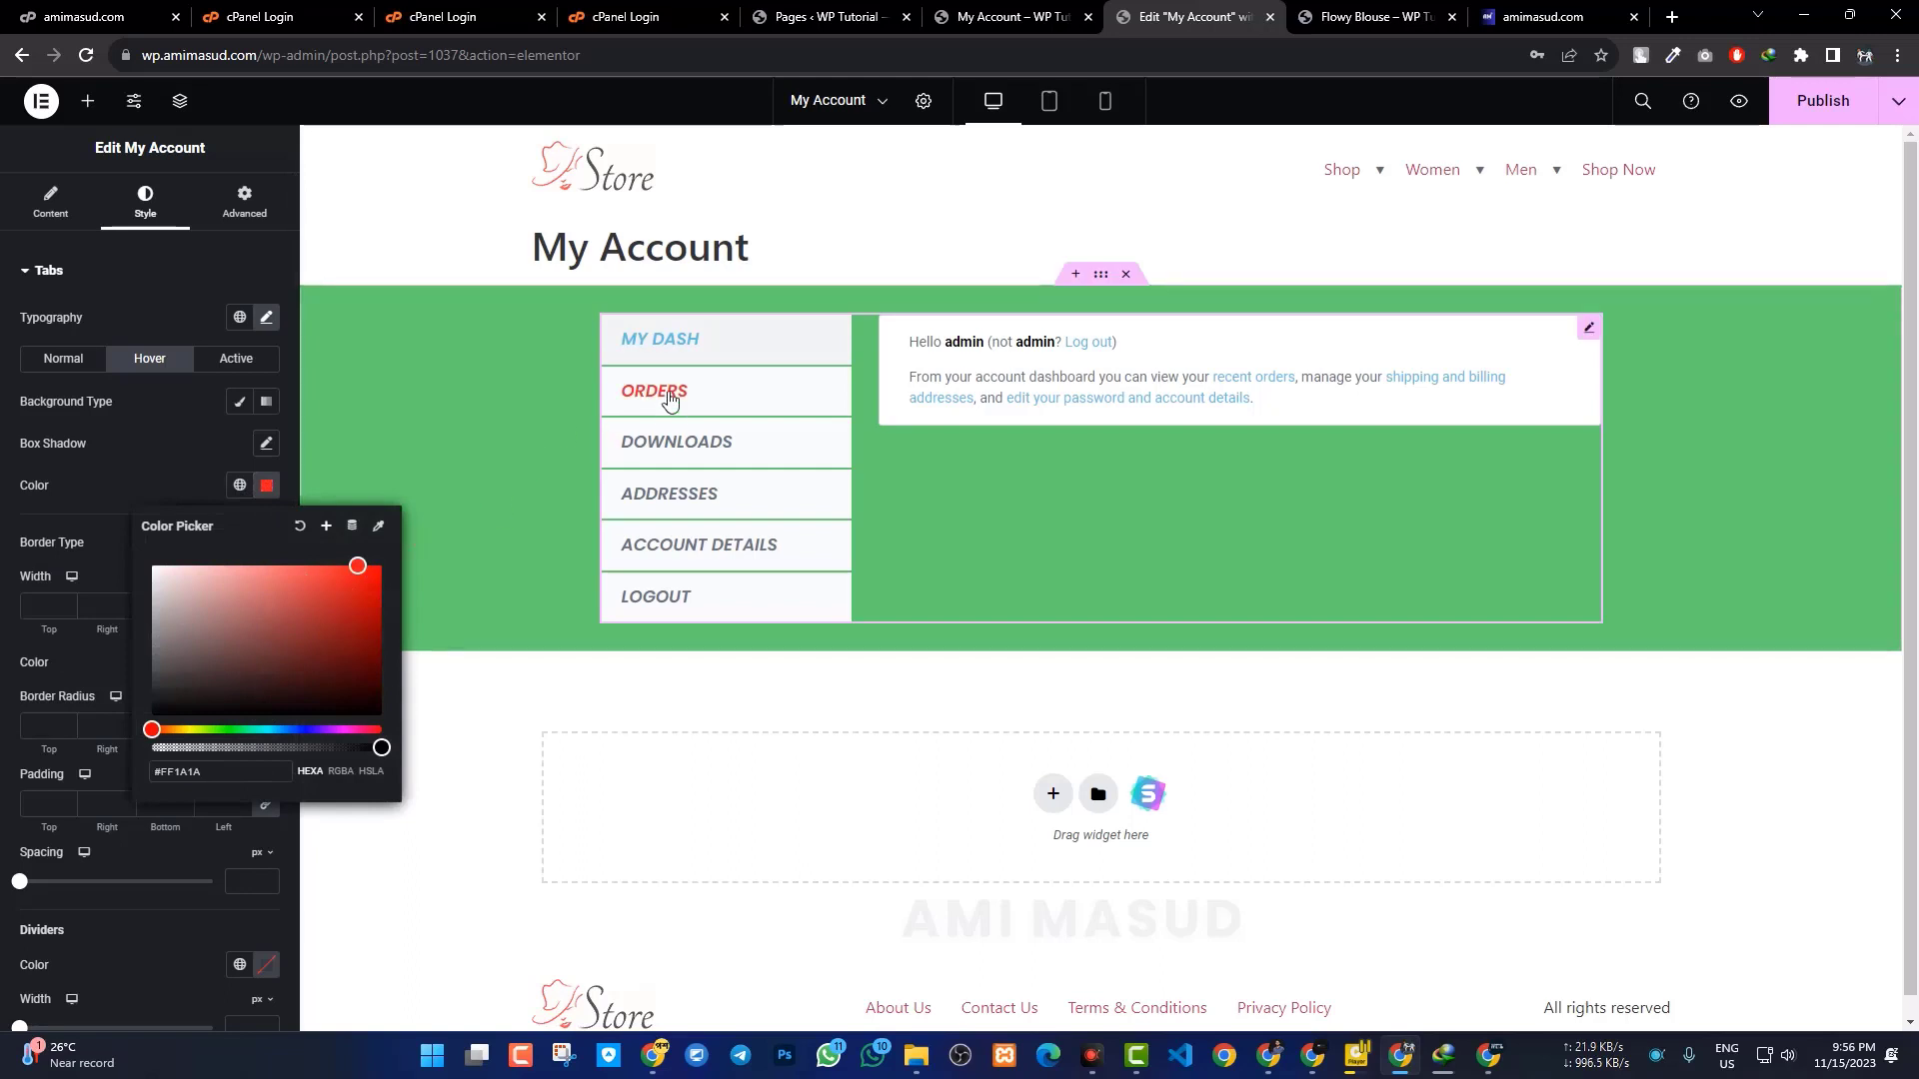
pyautogui.click(266, 485)
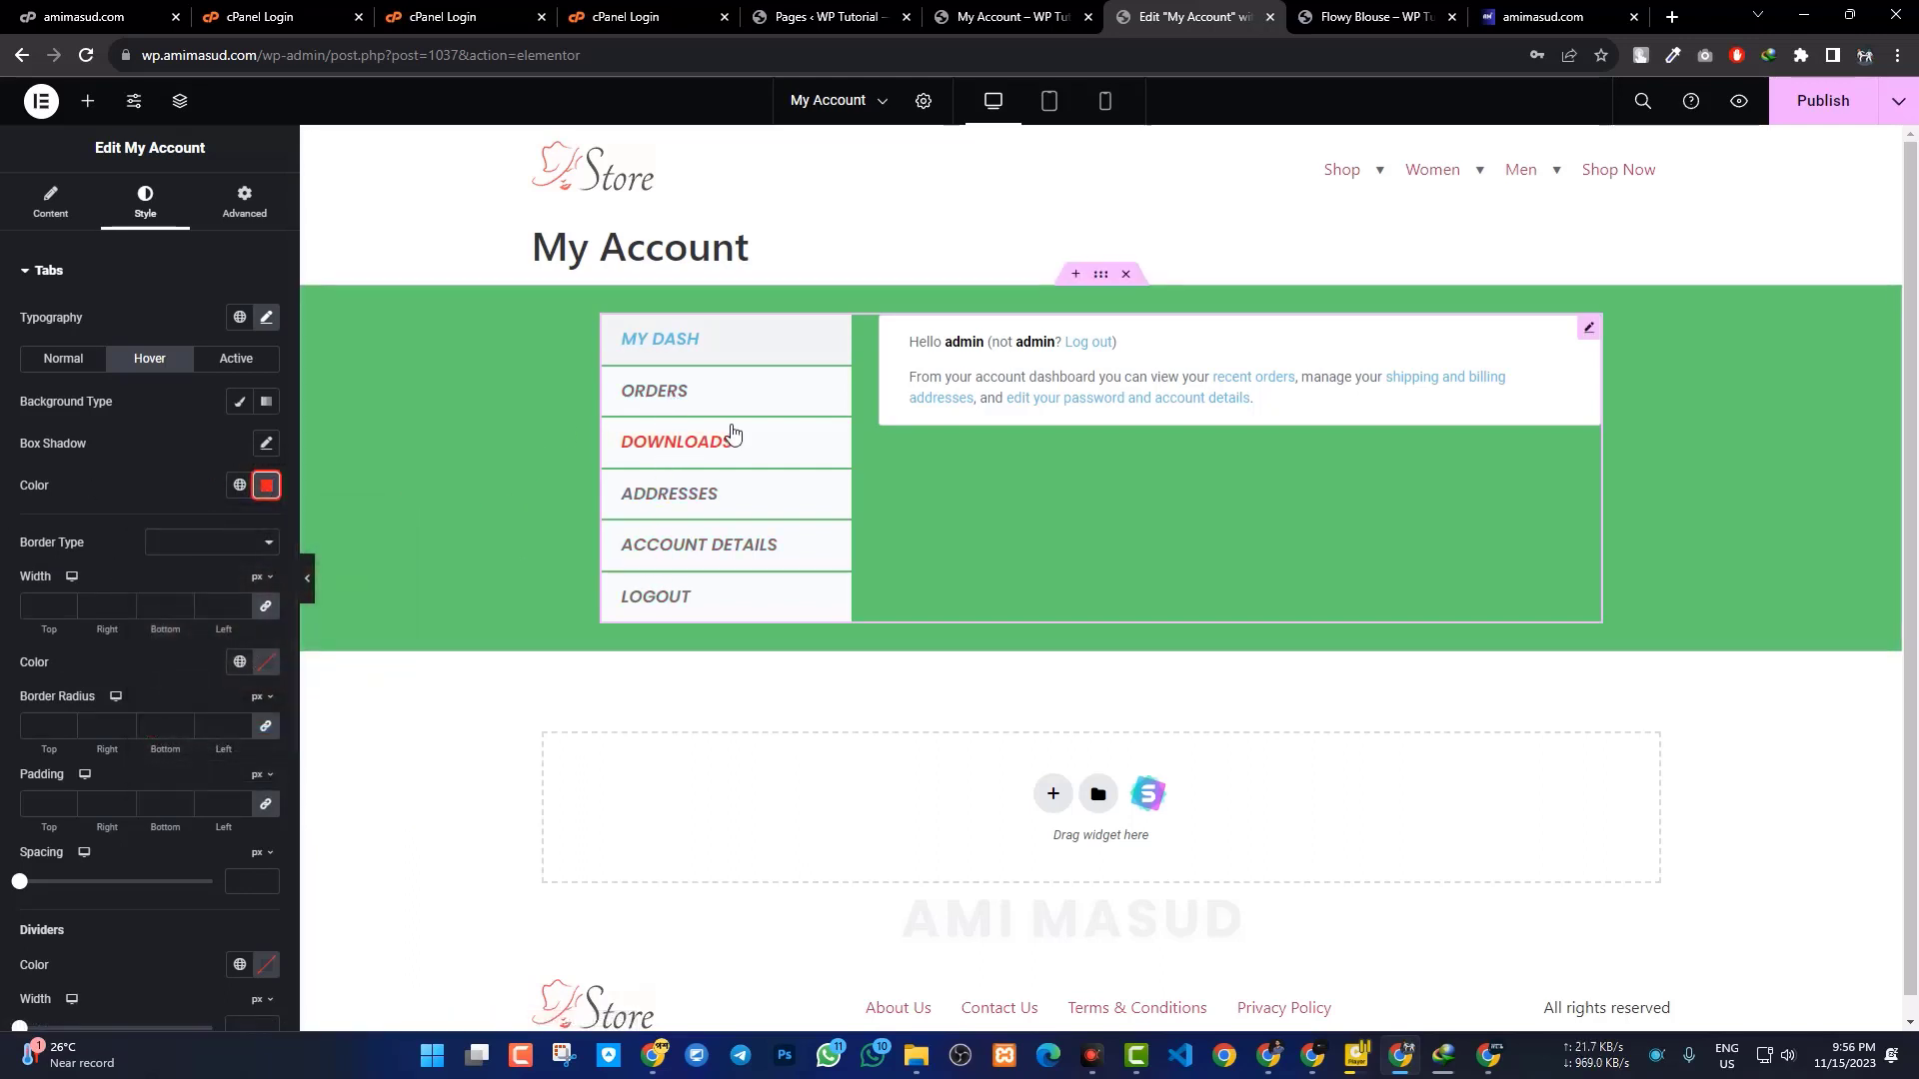
pyautogui.click(310, 580)
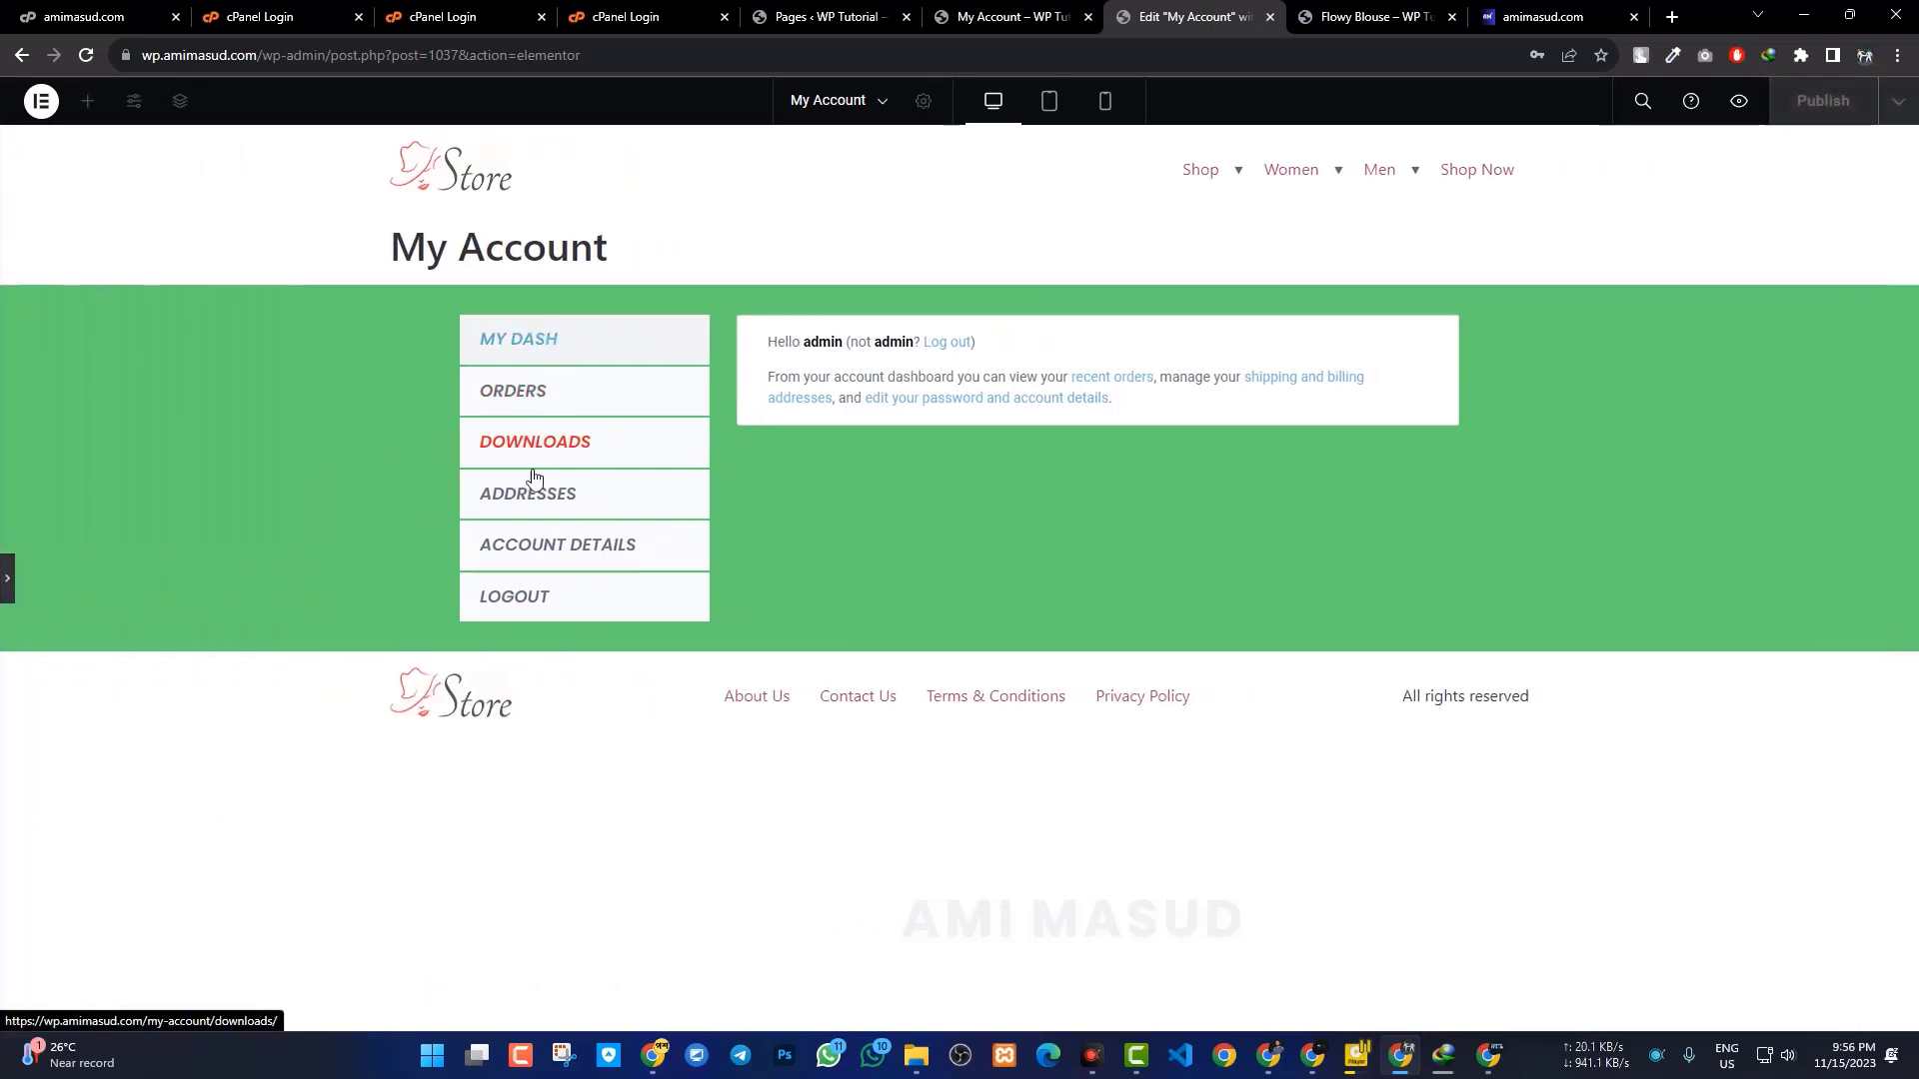
pyautogui.click(8, 579)
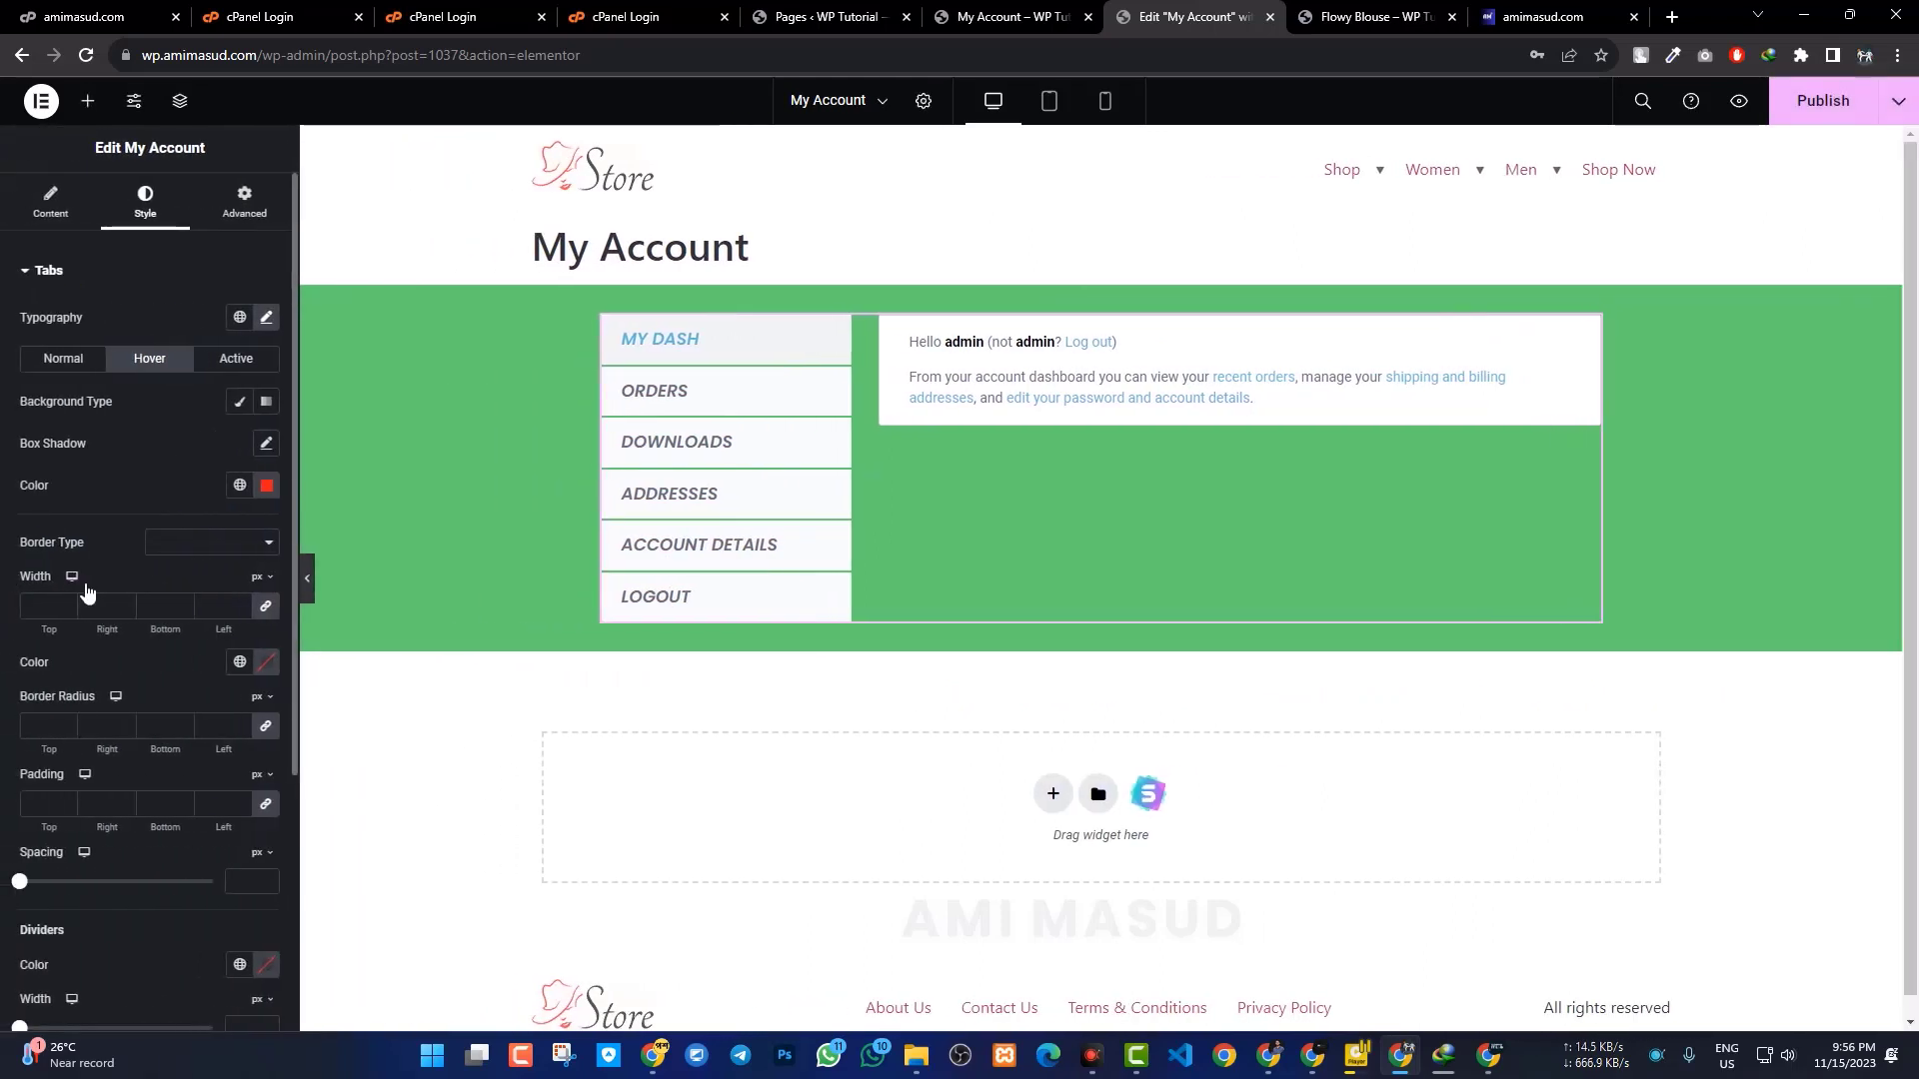
# Try a 20 px border width on all sides of the account tabs and reset it to 0.
pyautogui.click(53, 607)
pyautogui.write('20')
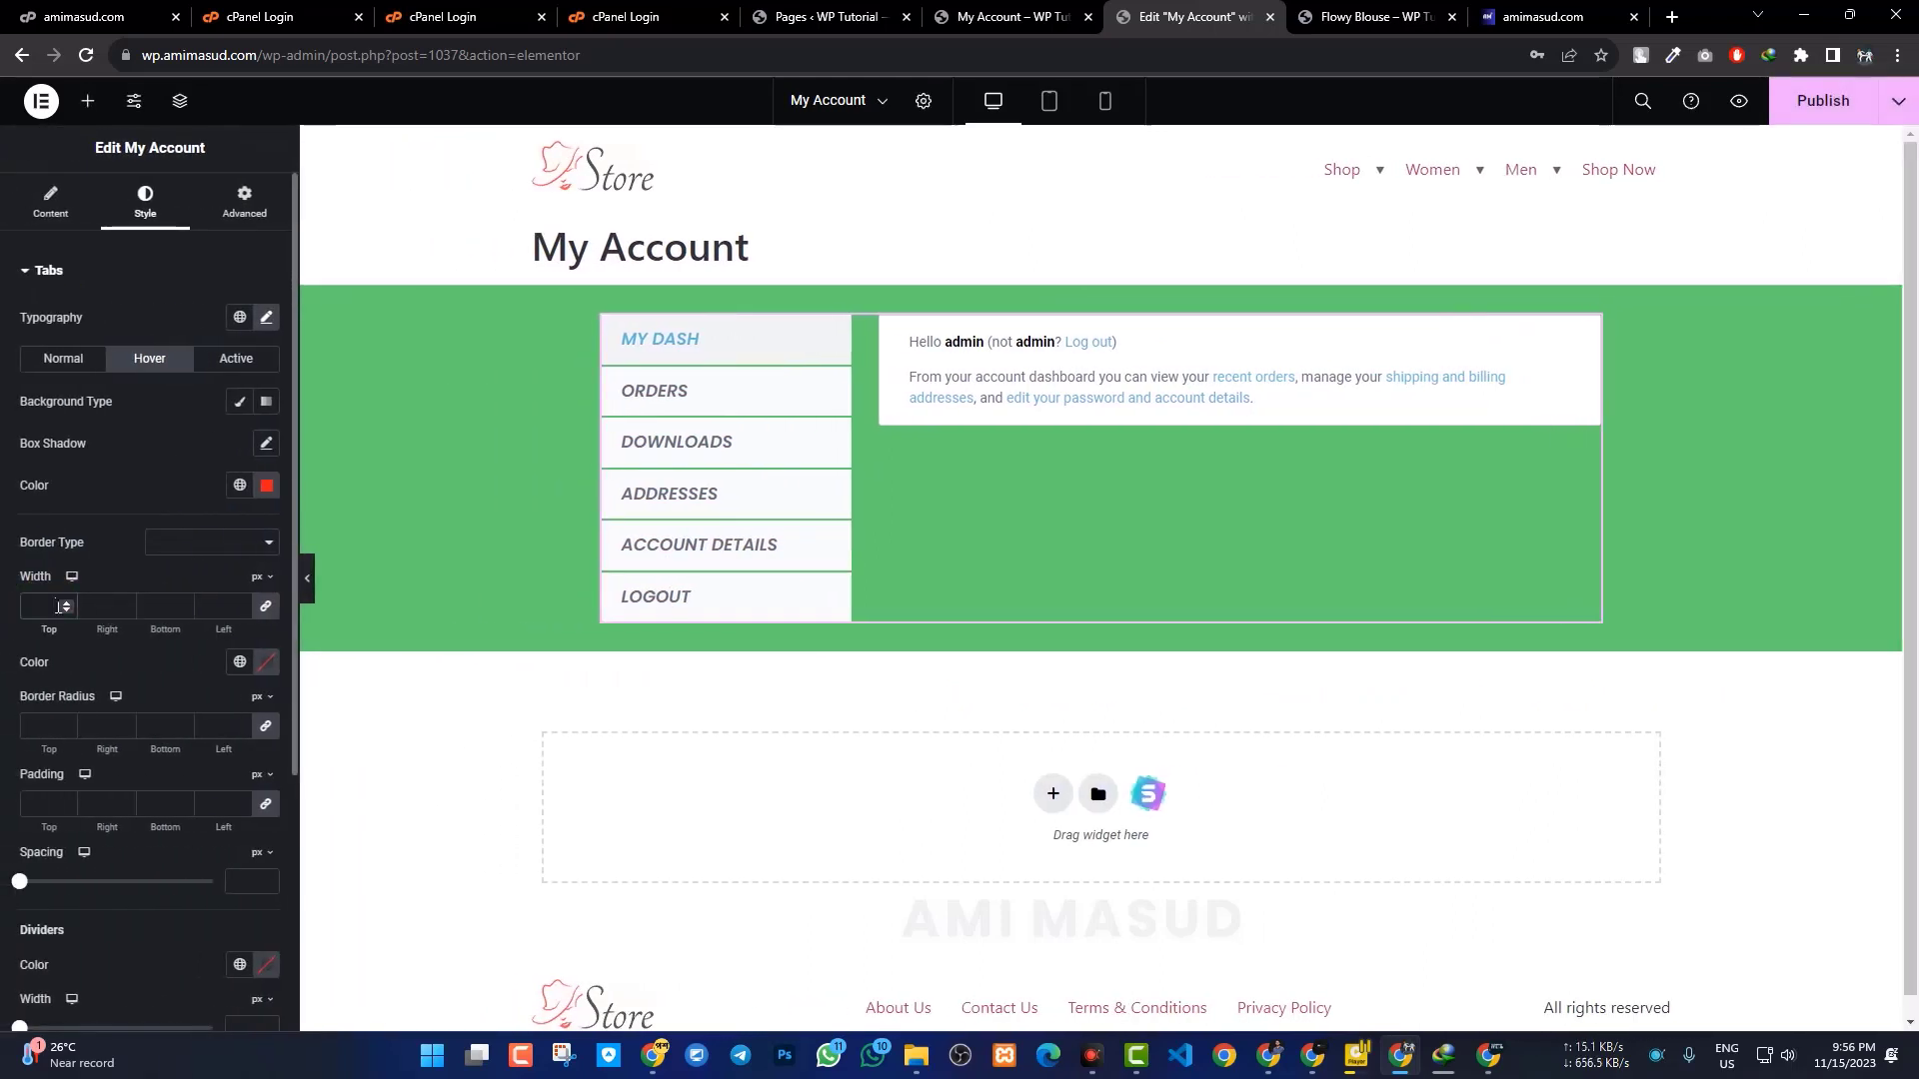
pyautogui.moveTo(60, 606); pyautogui.dragTo(5, 603)
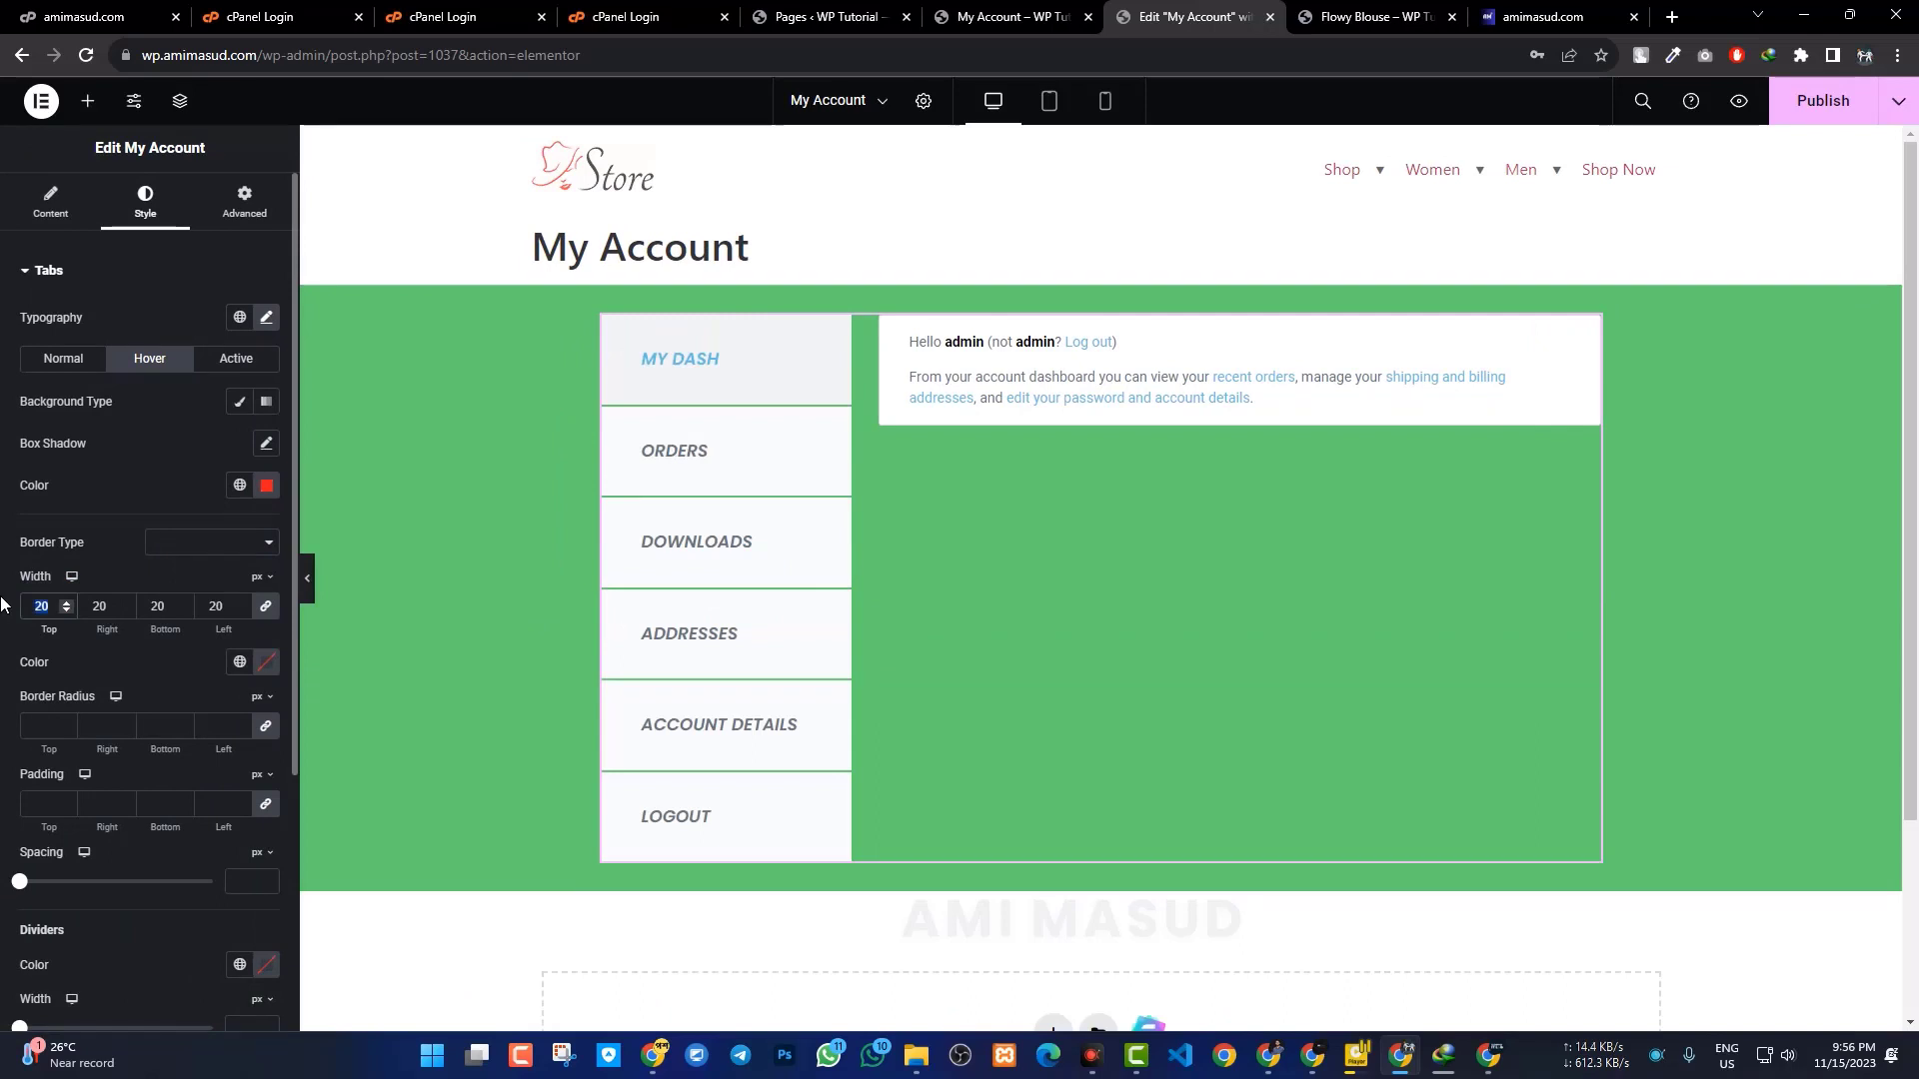
pyautogui.write('0')
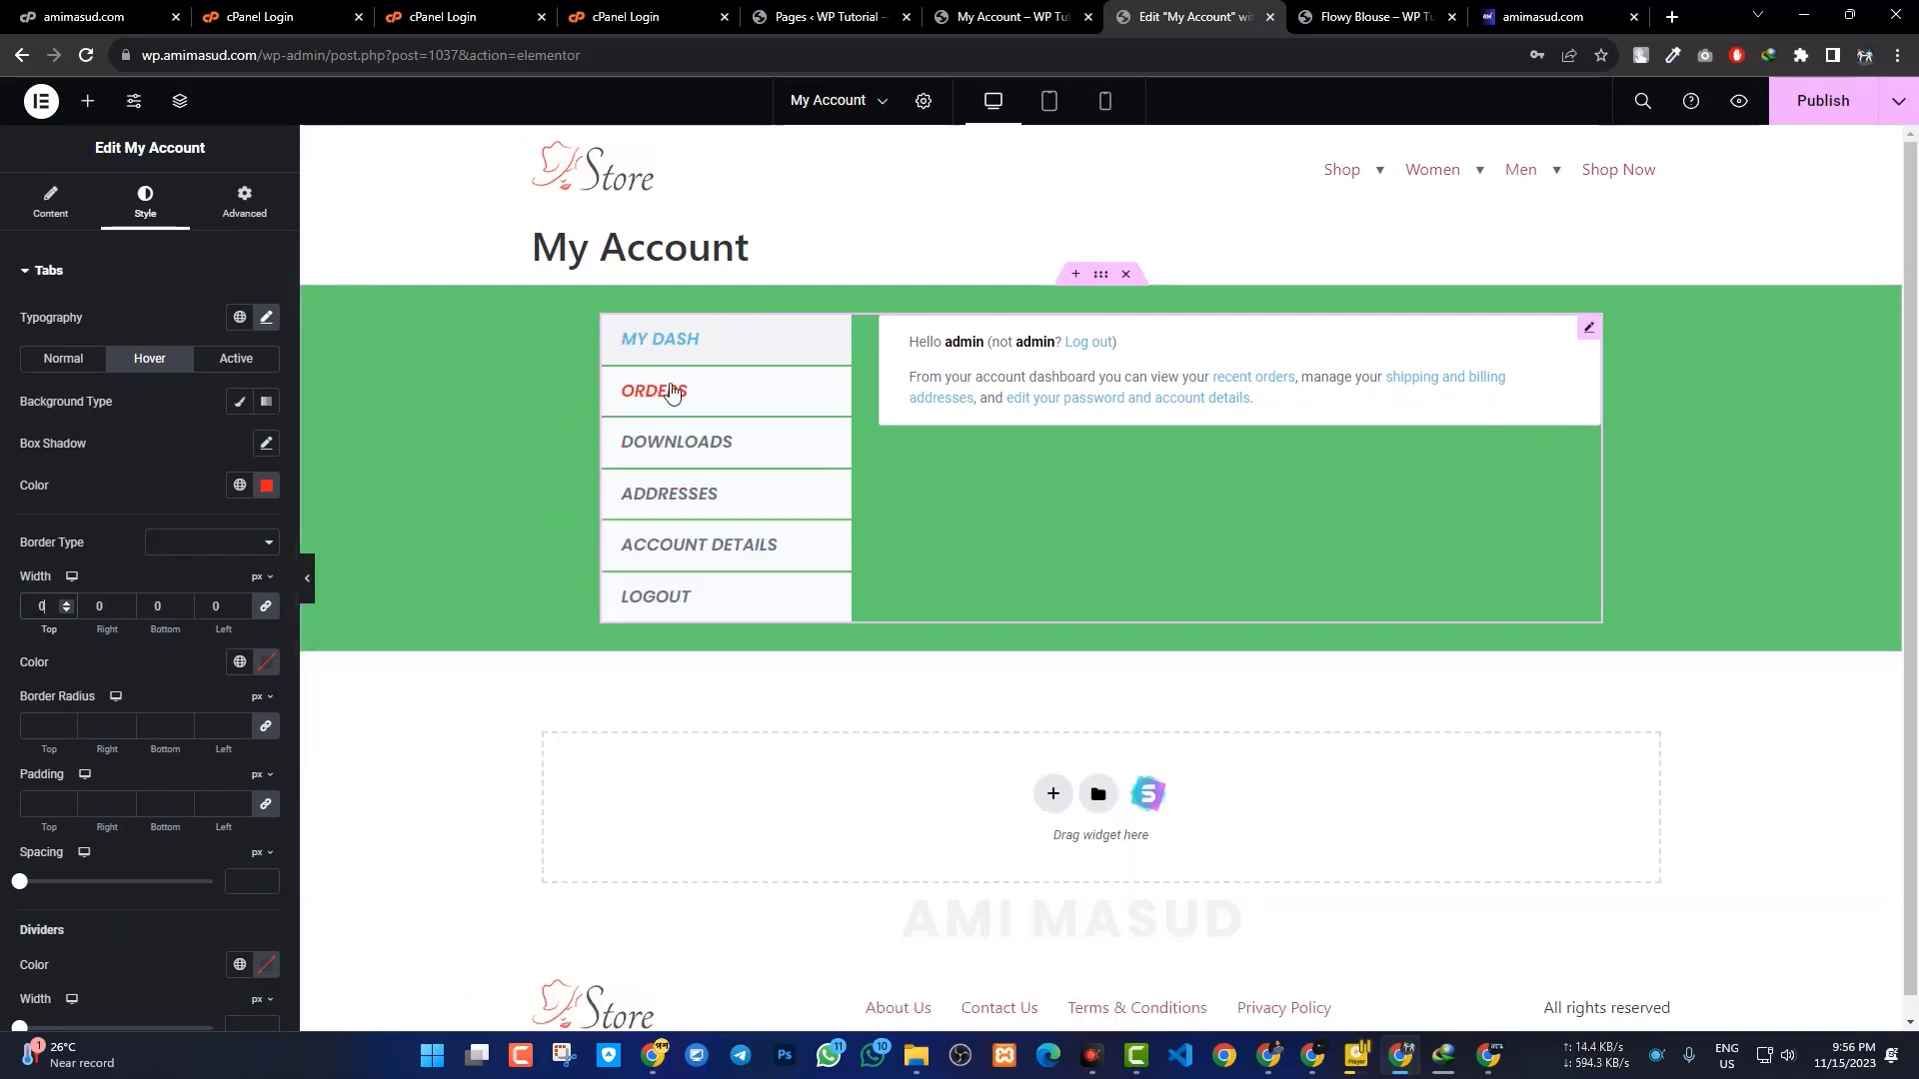
# Try a Solid border 2 px wide on the account tabs and preview it on the full-width page.
pyautogui.click(197, 545)
pyautogui.click(148, 579)
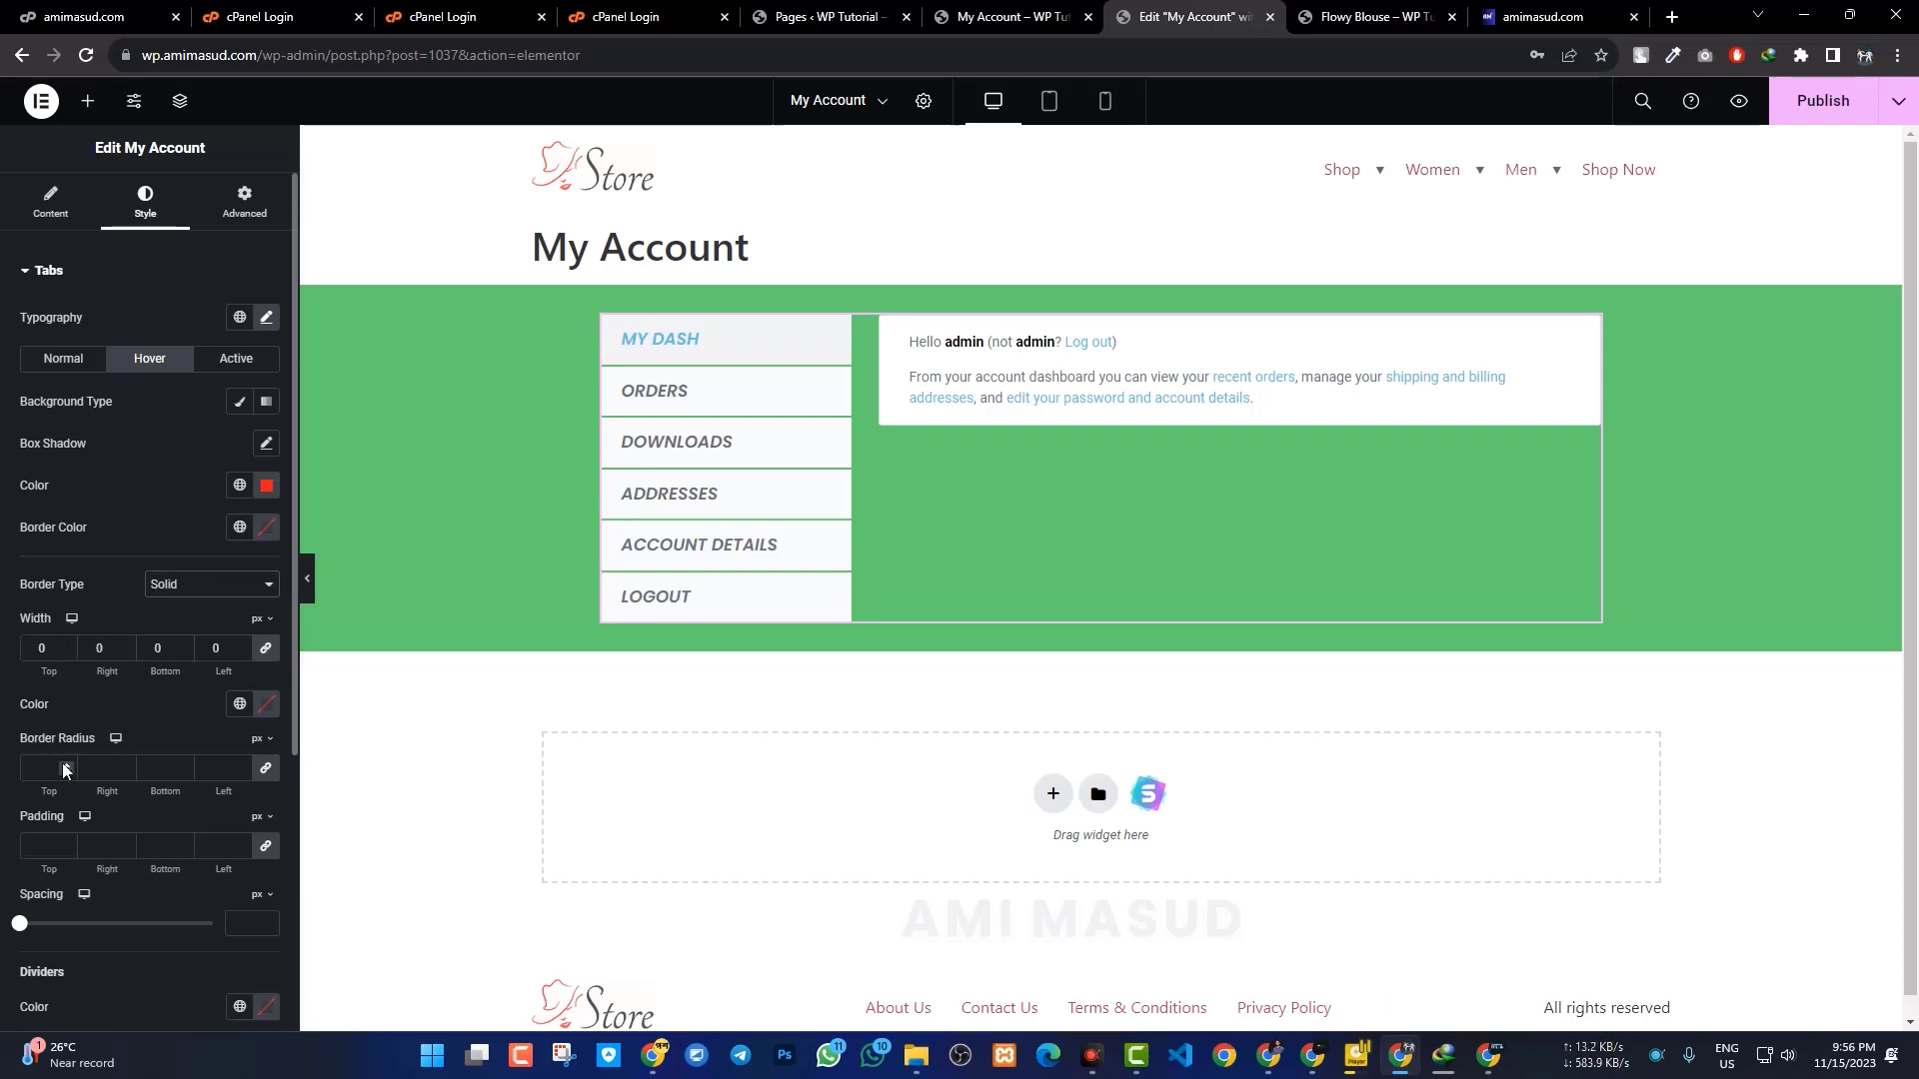
pyautogui.write('2')
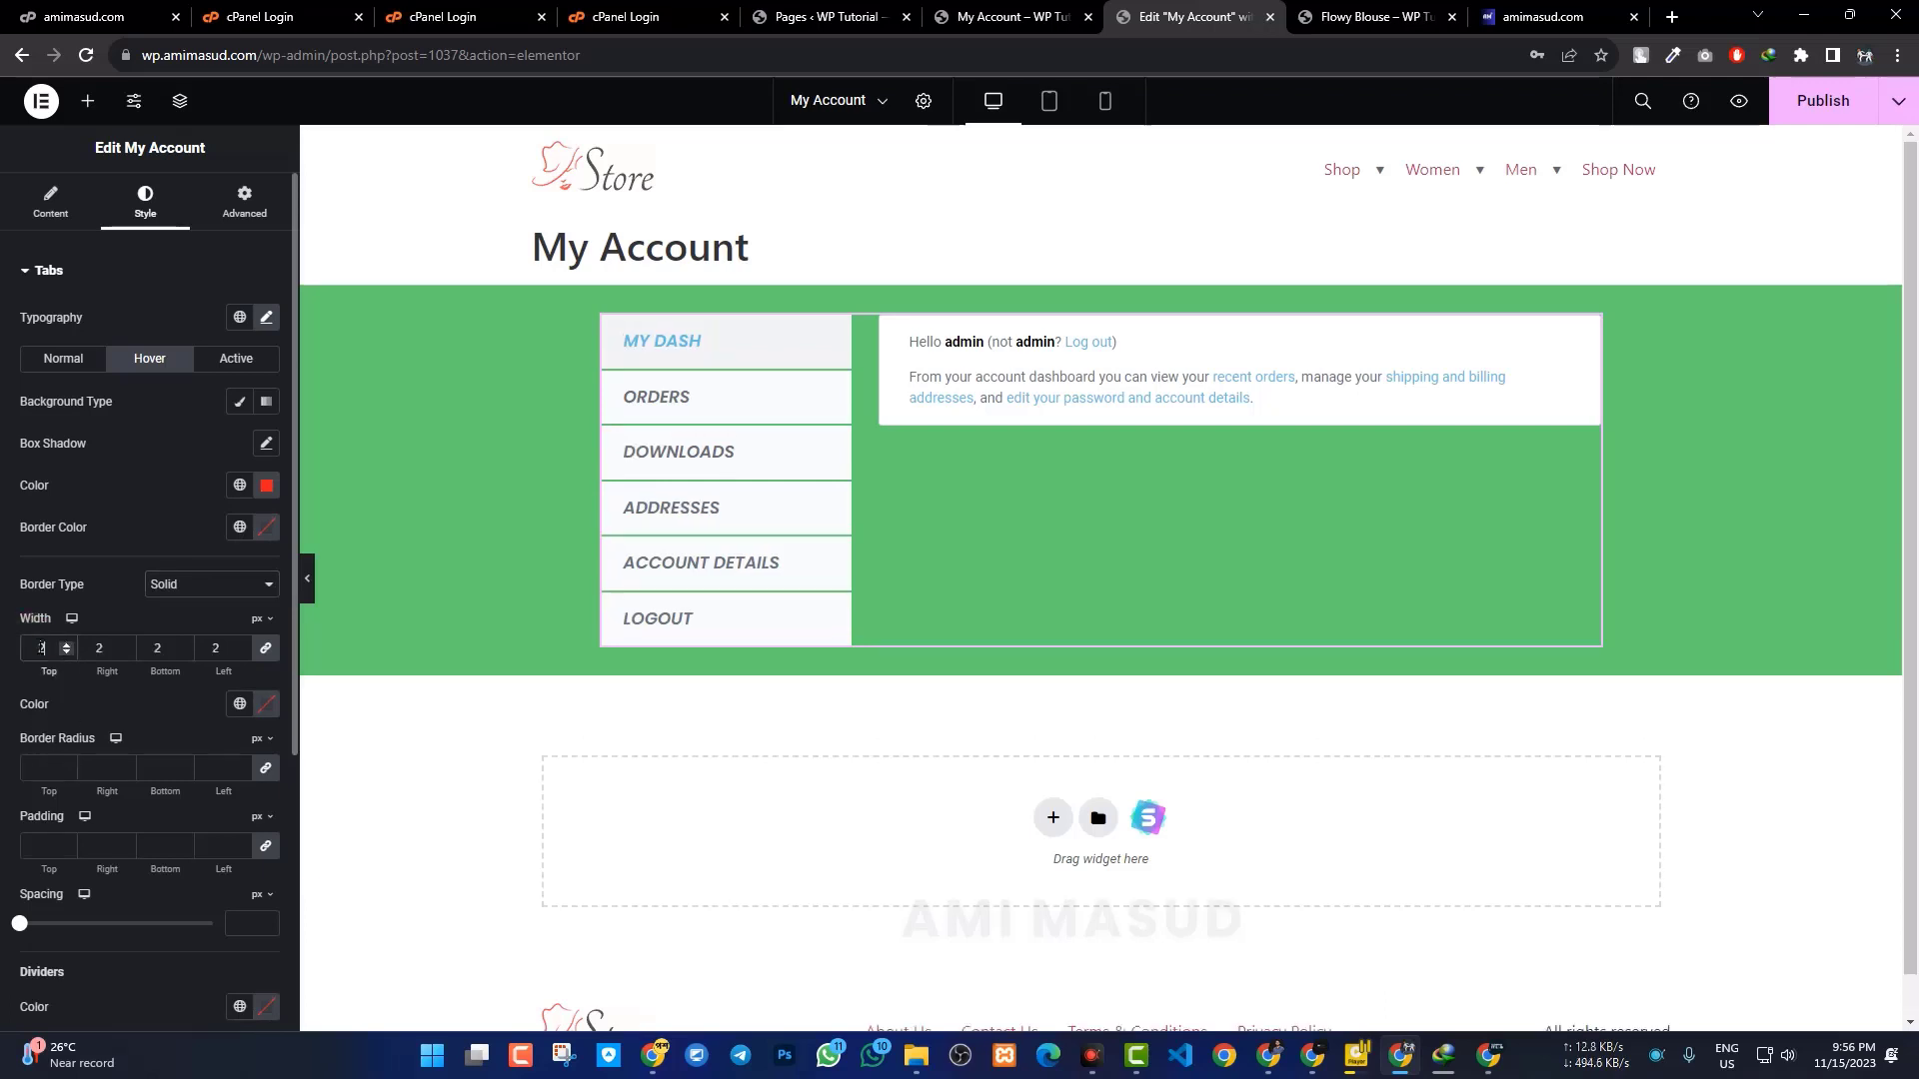
pyautogui.click(307, 578)
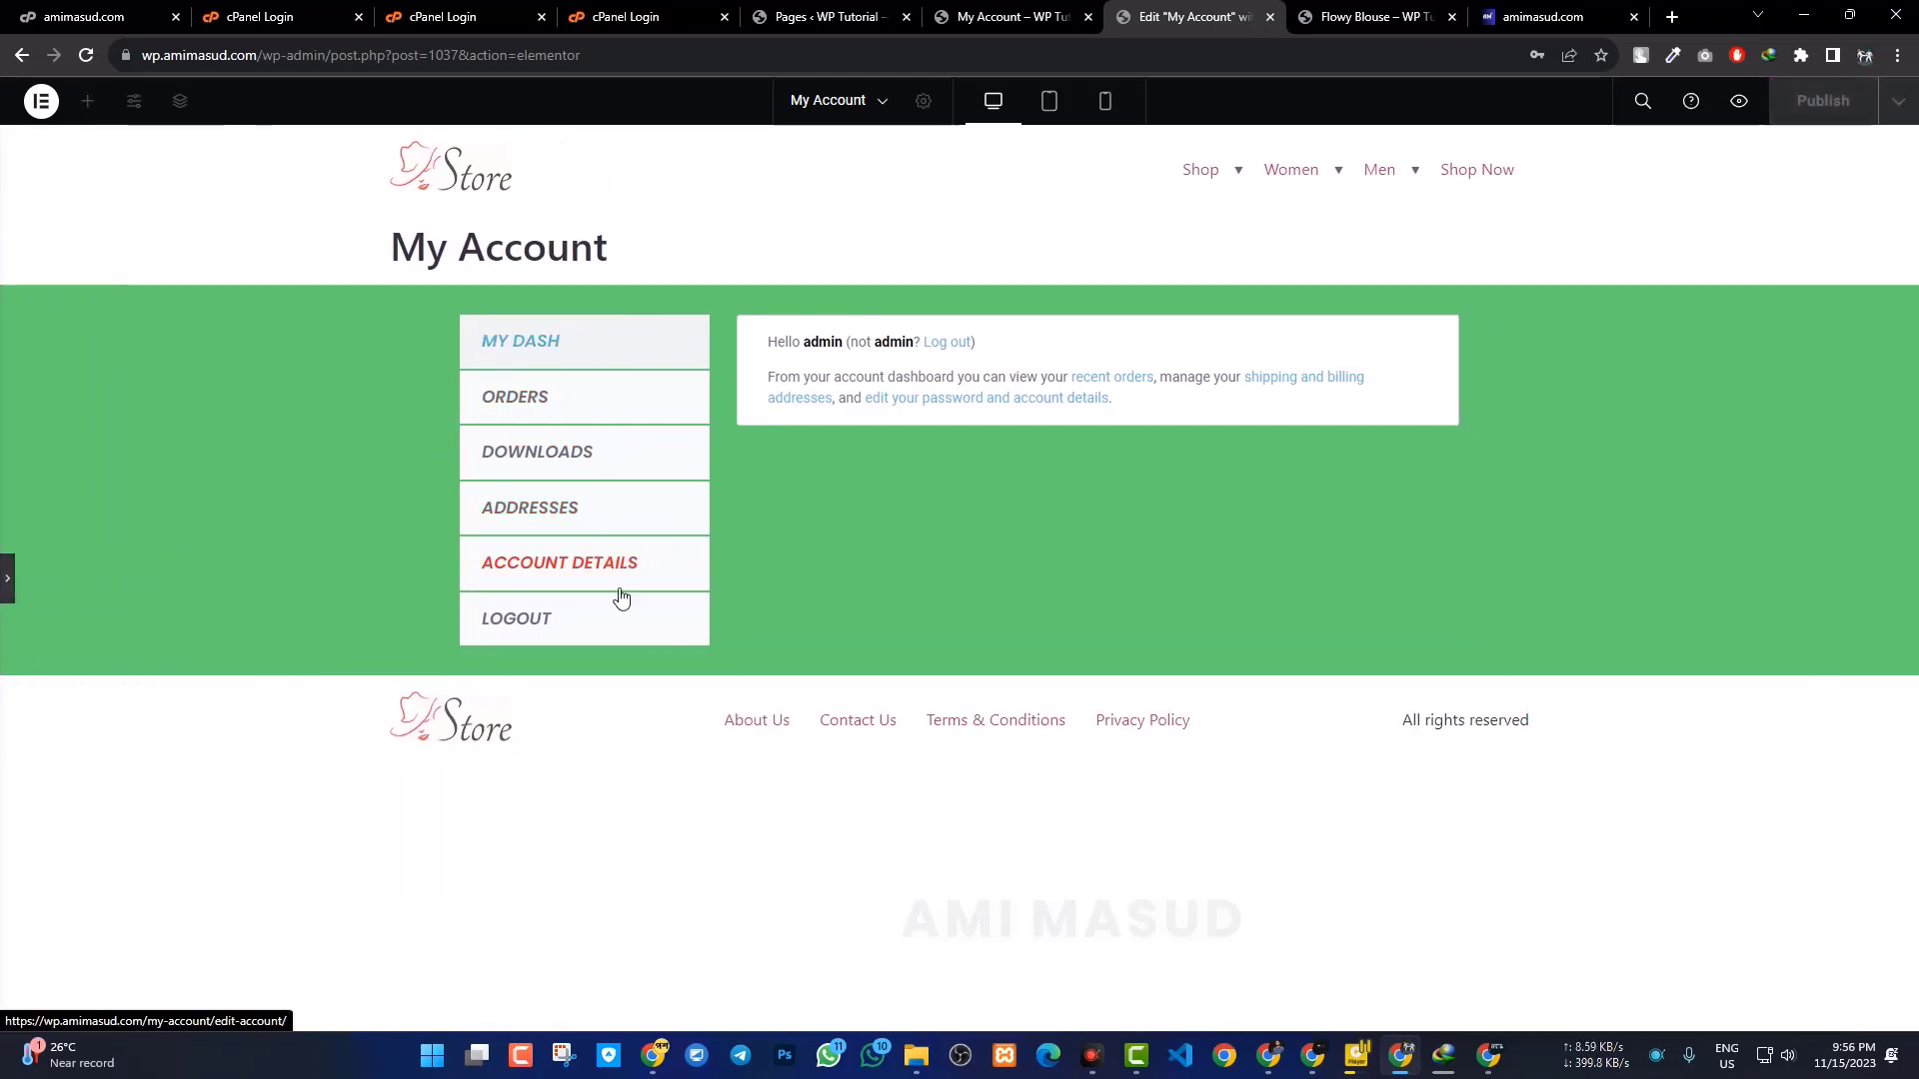
pyautogui.click(9, 578)
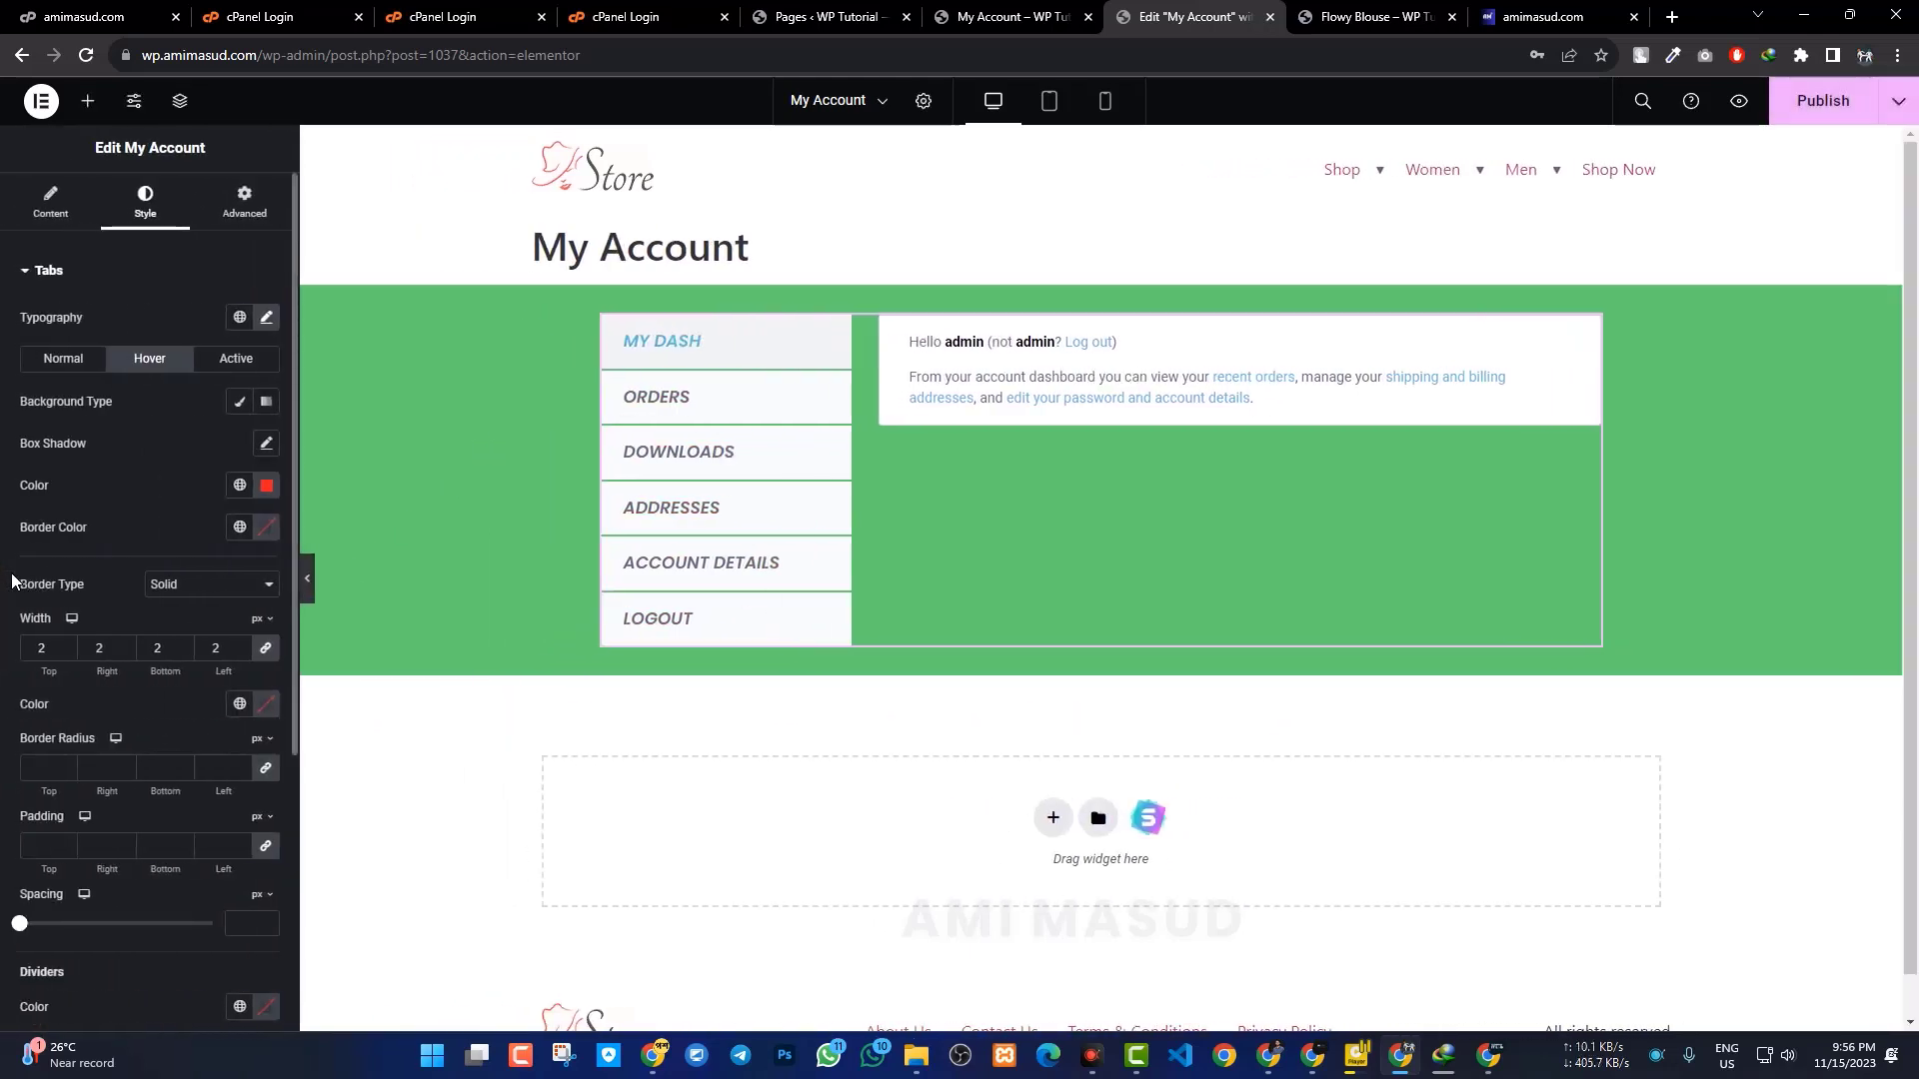
# Set the account tabs' border type to None and open the style settings for Sections.
pyautogui.click(217, 585)
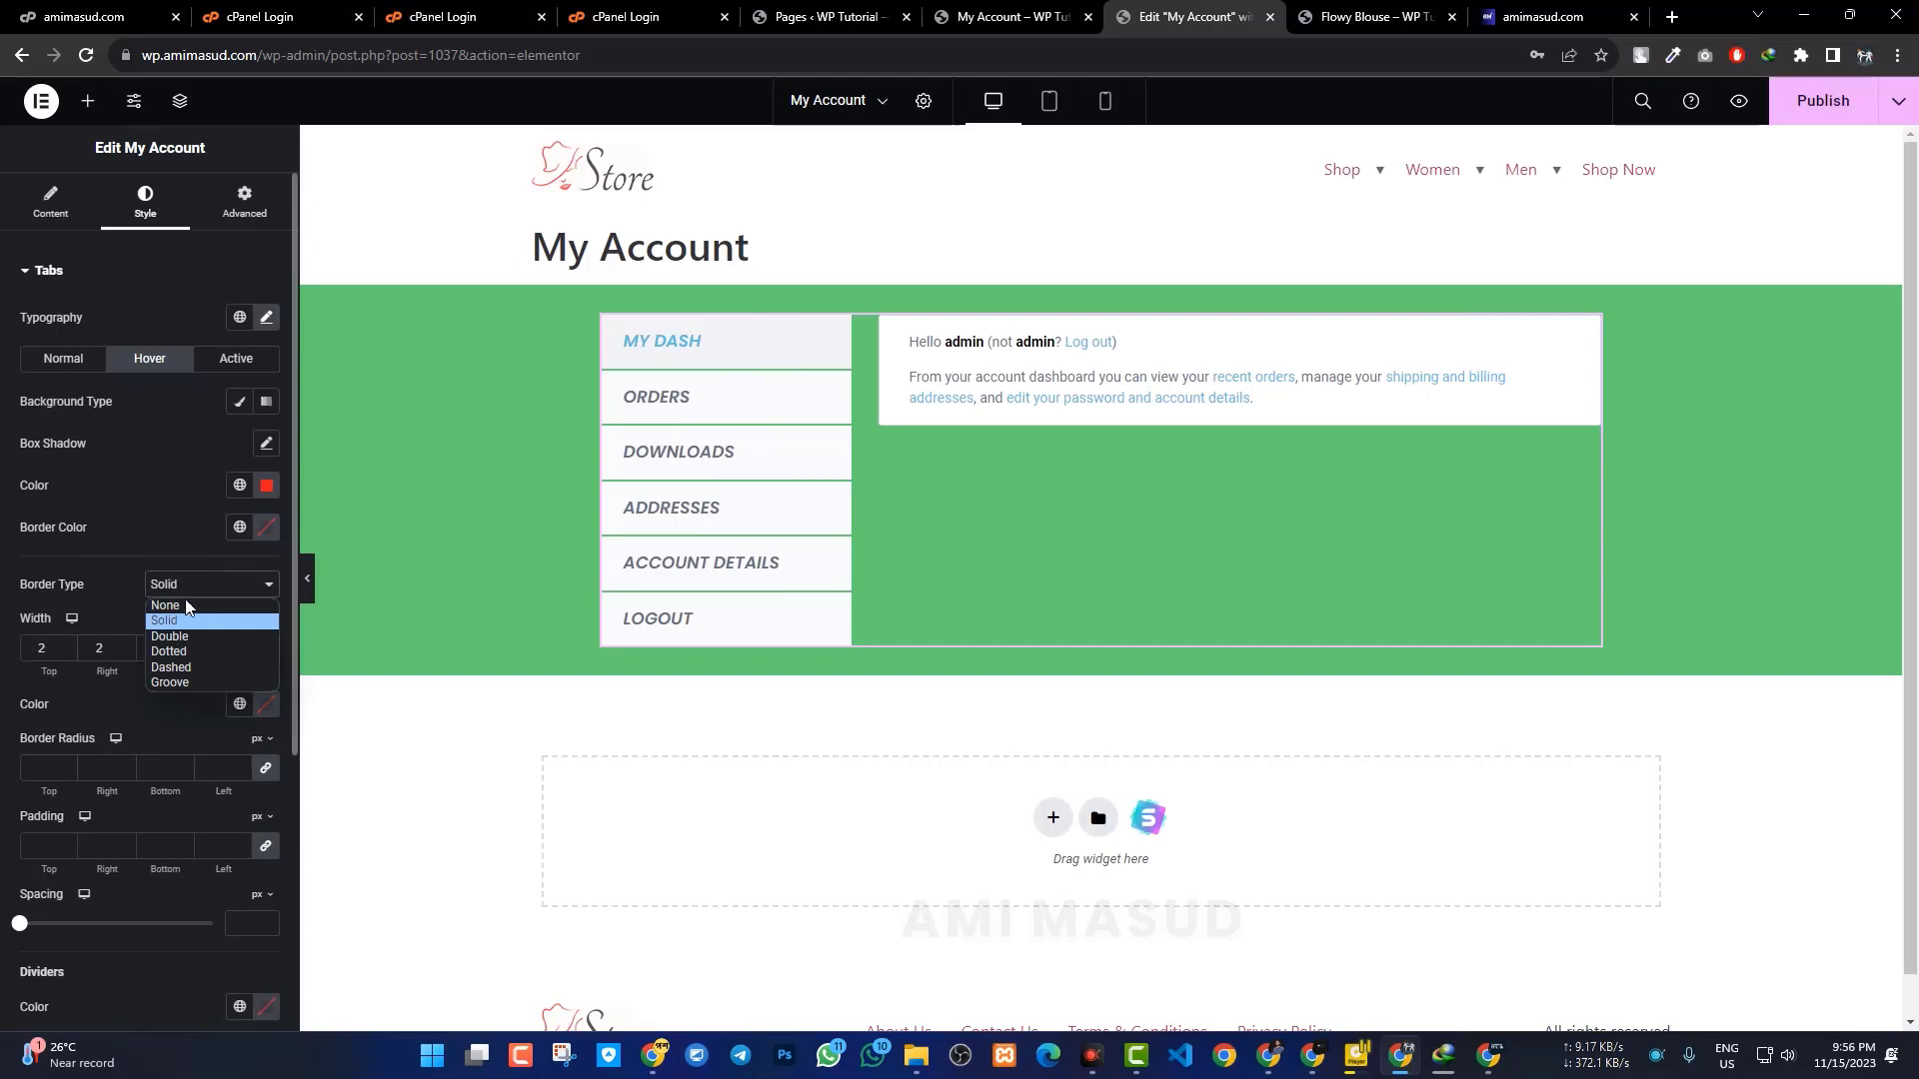
pyautogui.click(166, 605)
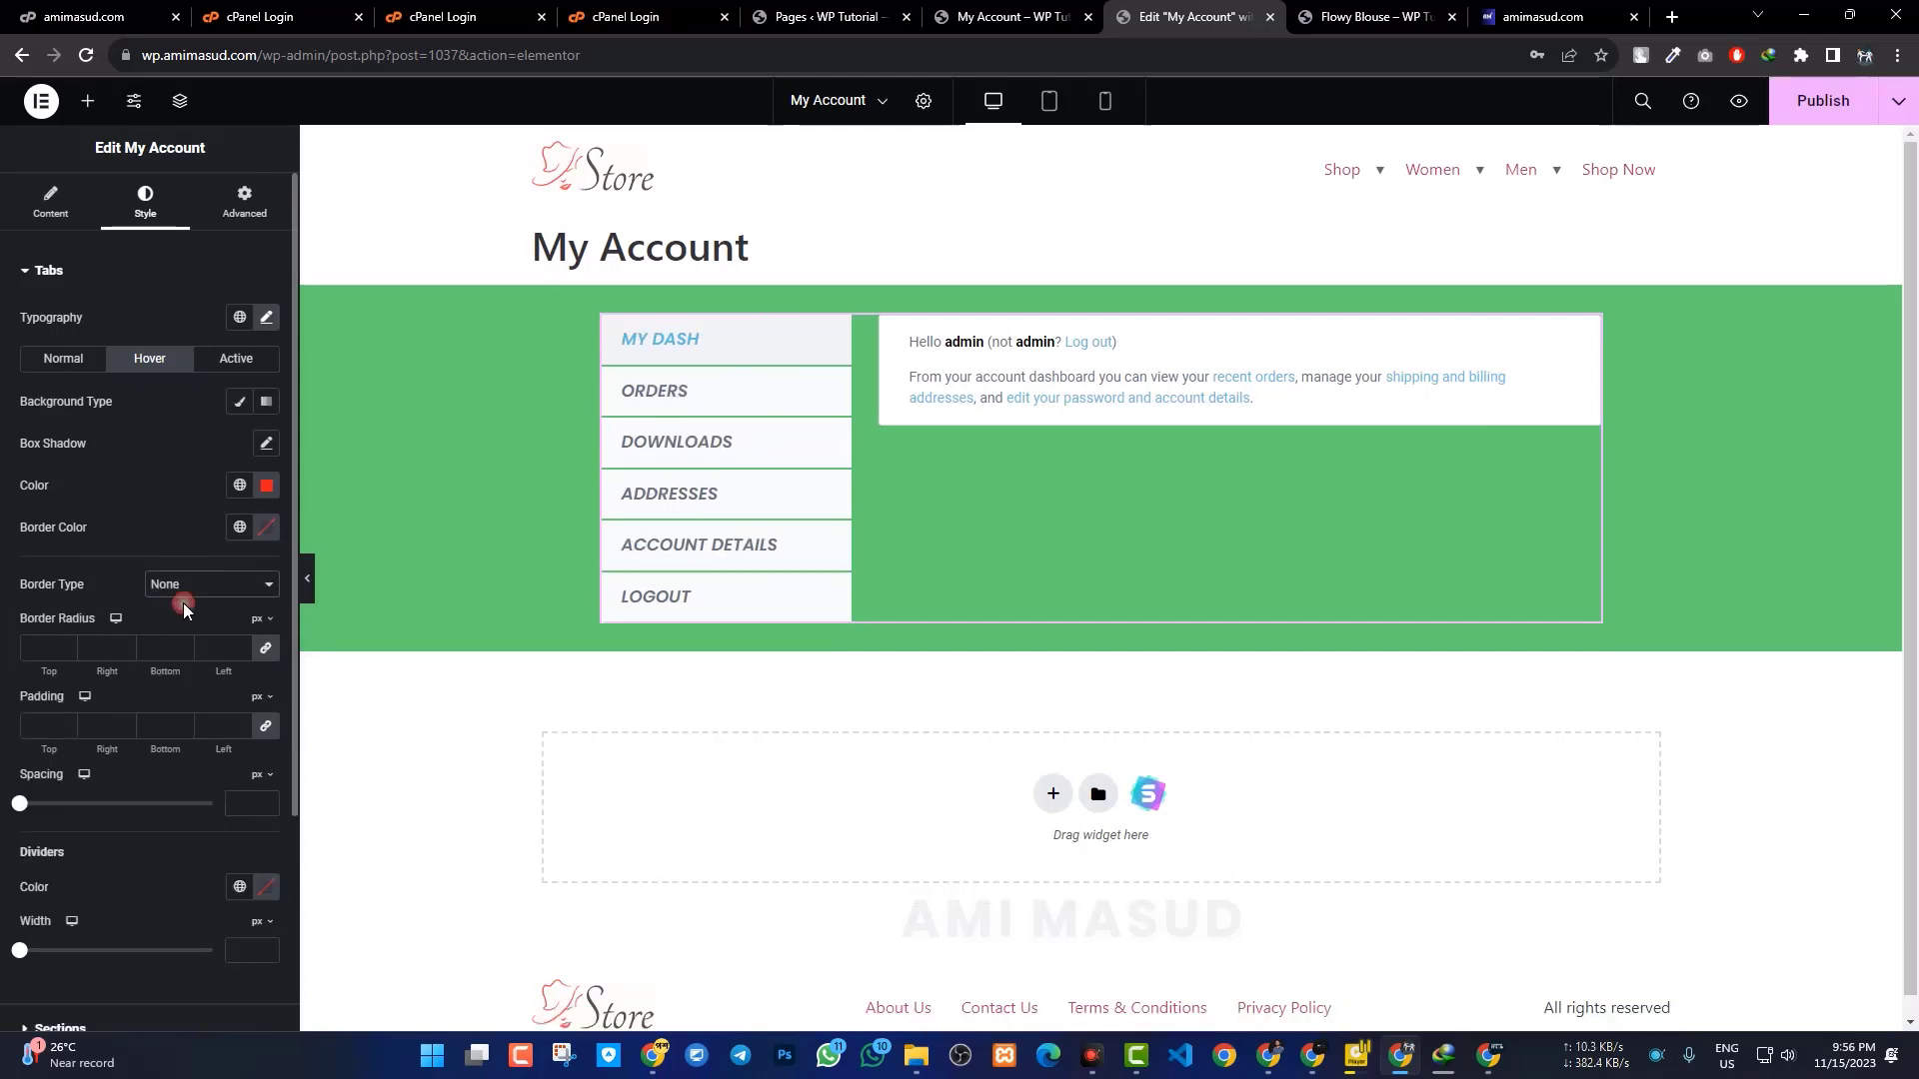
pyautogui.click(27, 278)
pyautogui.click(30, 322)
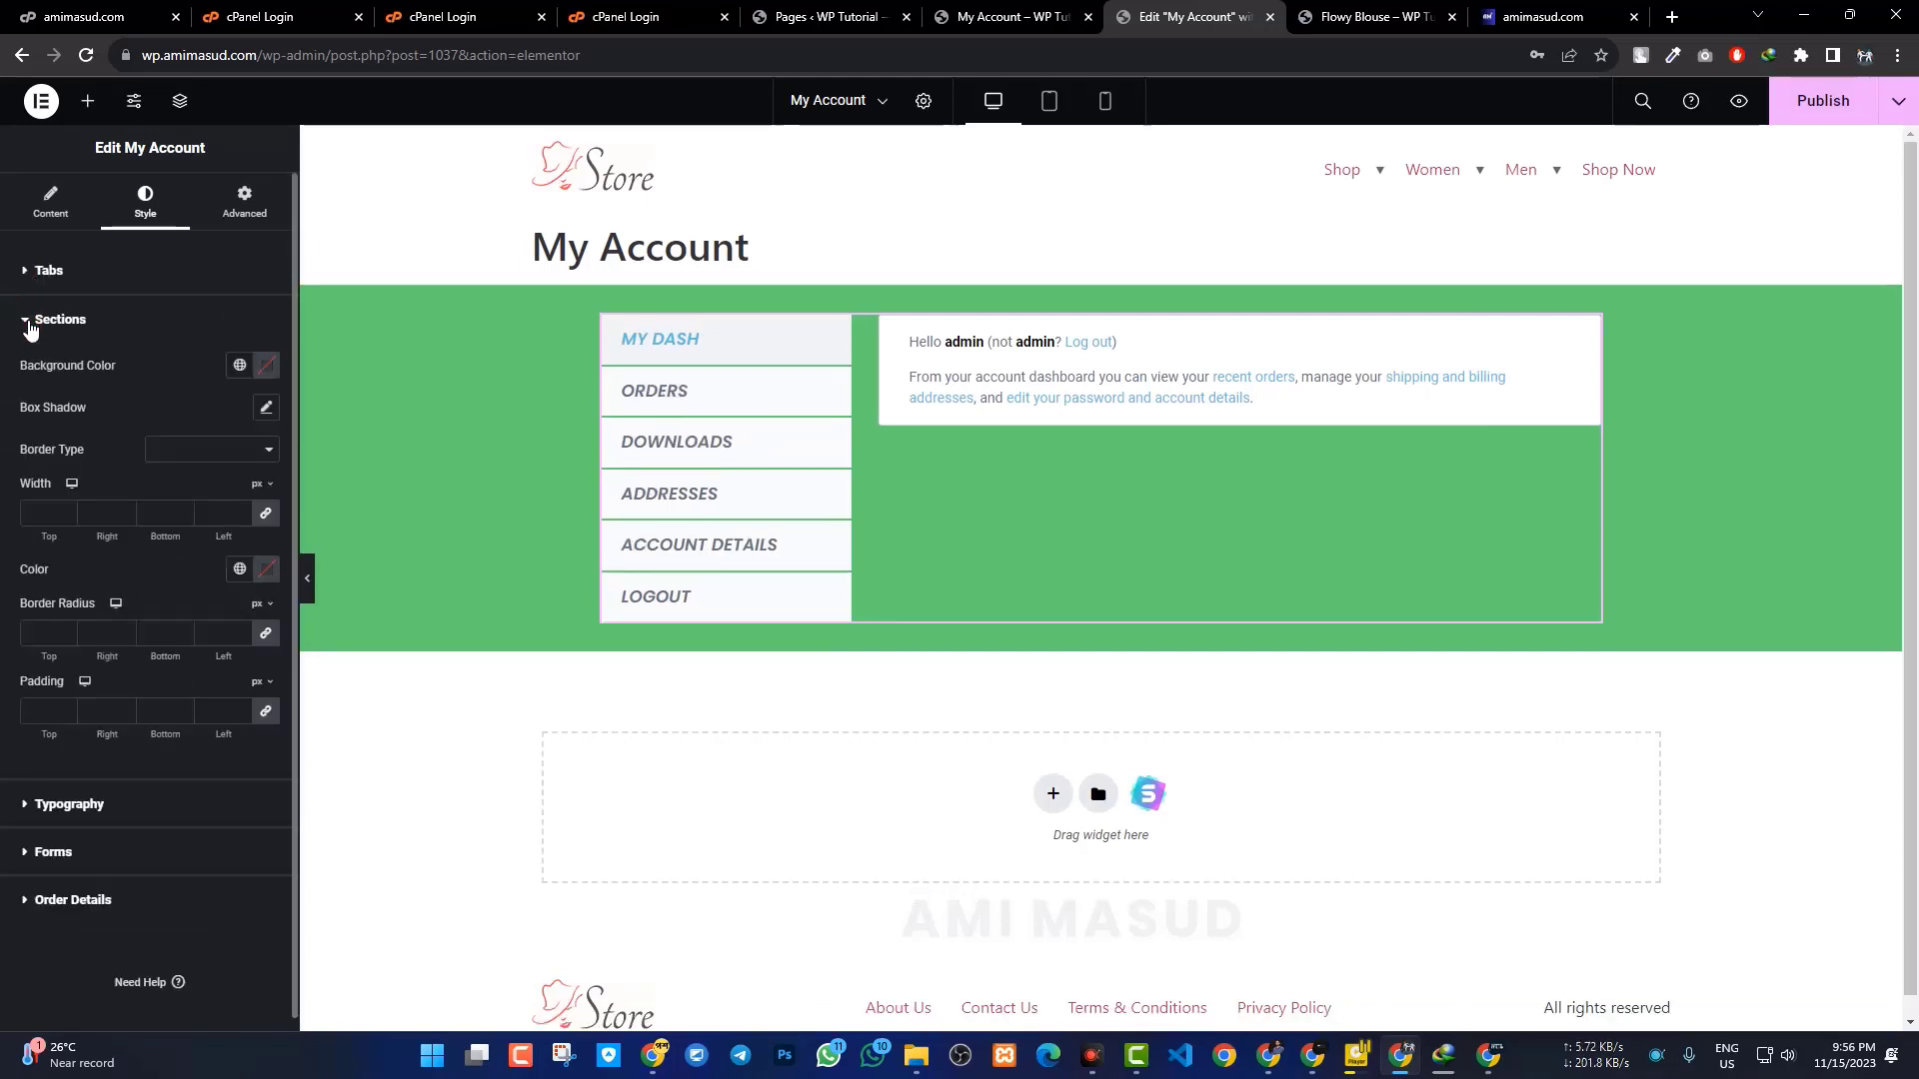
# Set the Sections background color to pink #FF5DA2, after trying the global Primary color on the account content box.
pyautogui.click(241, 367)
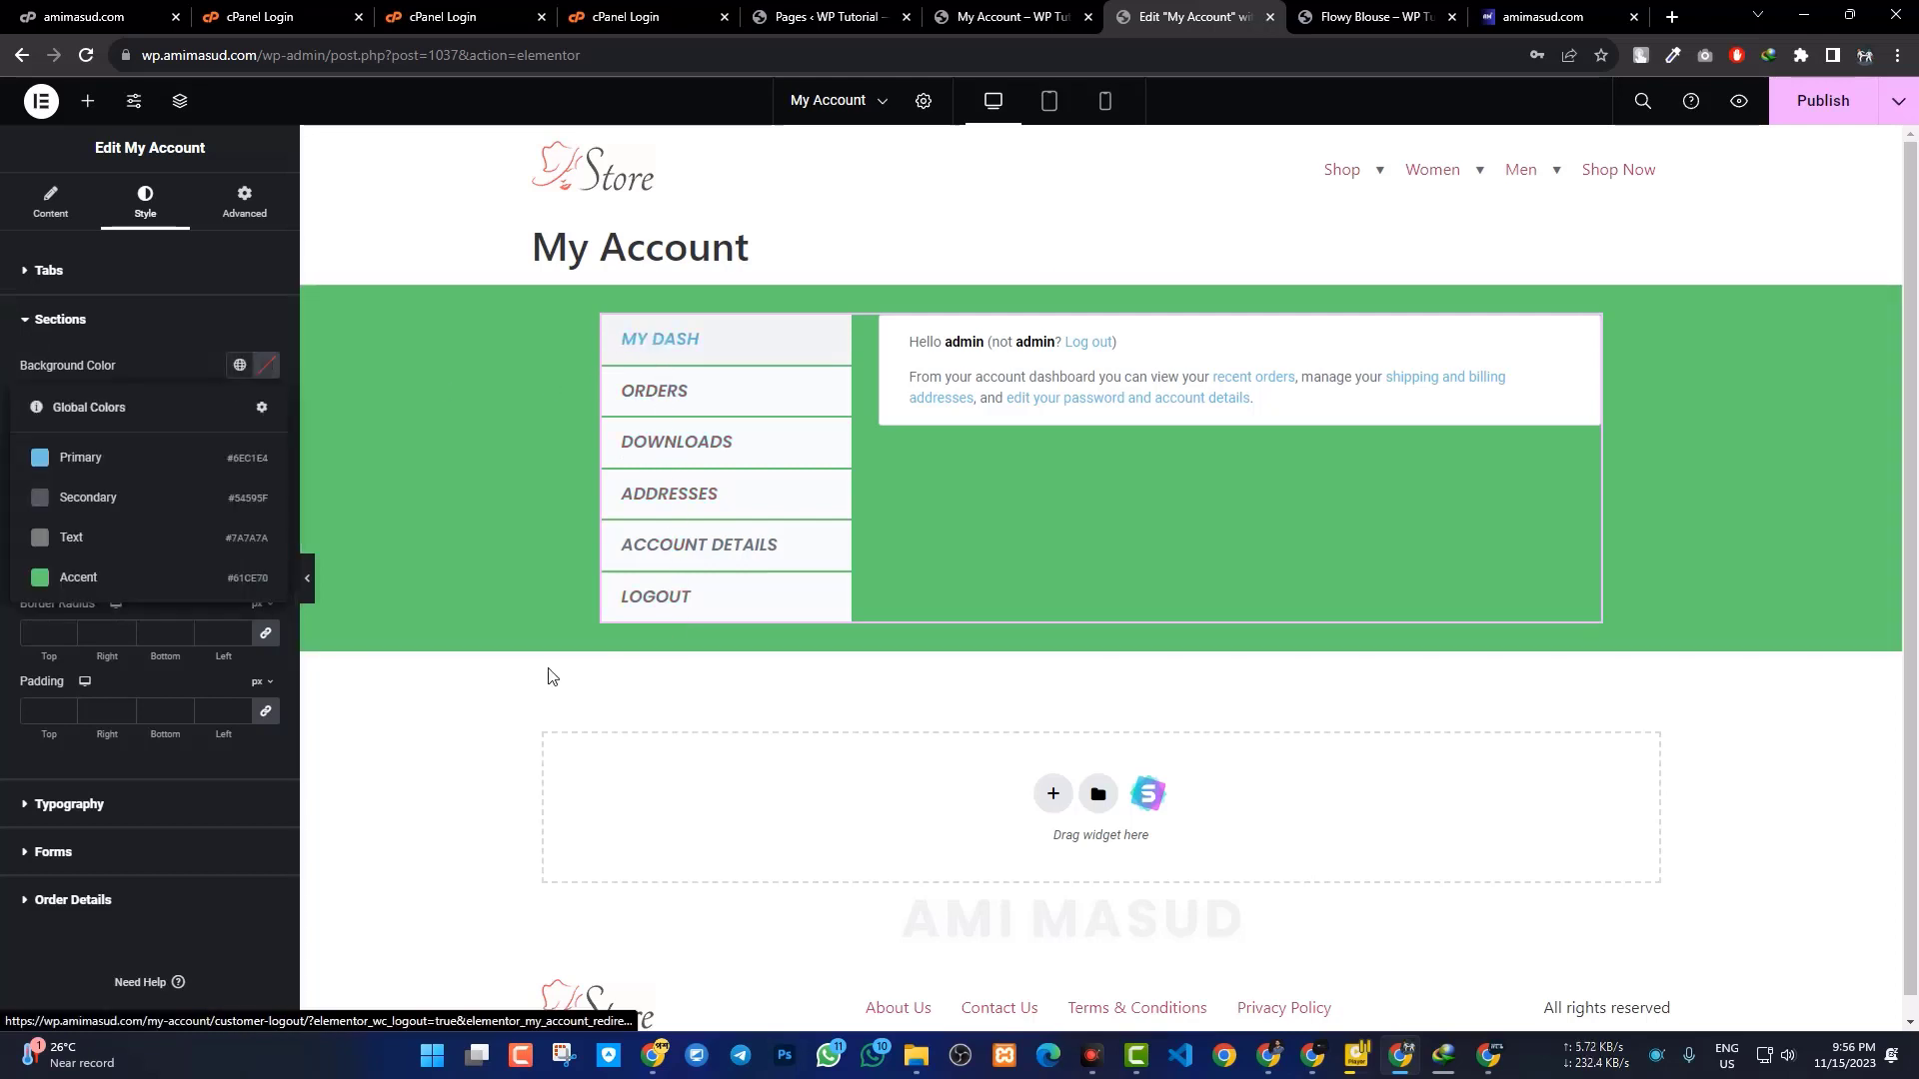
pyautogui.click(63, 459)
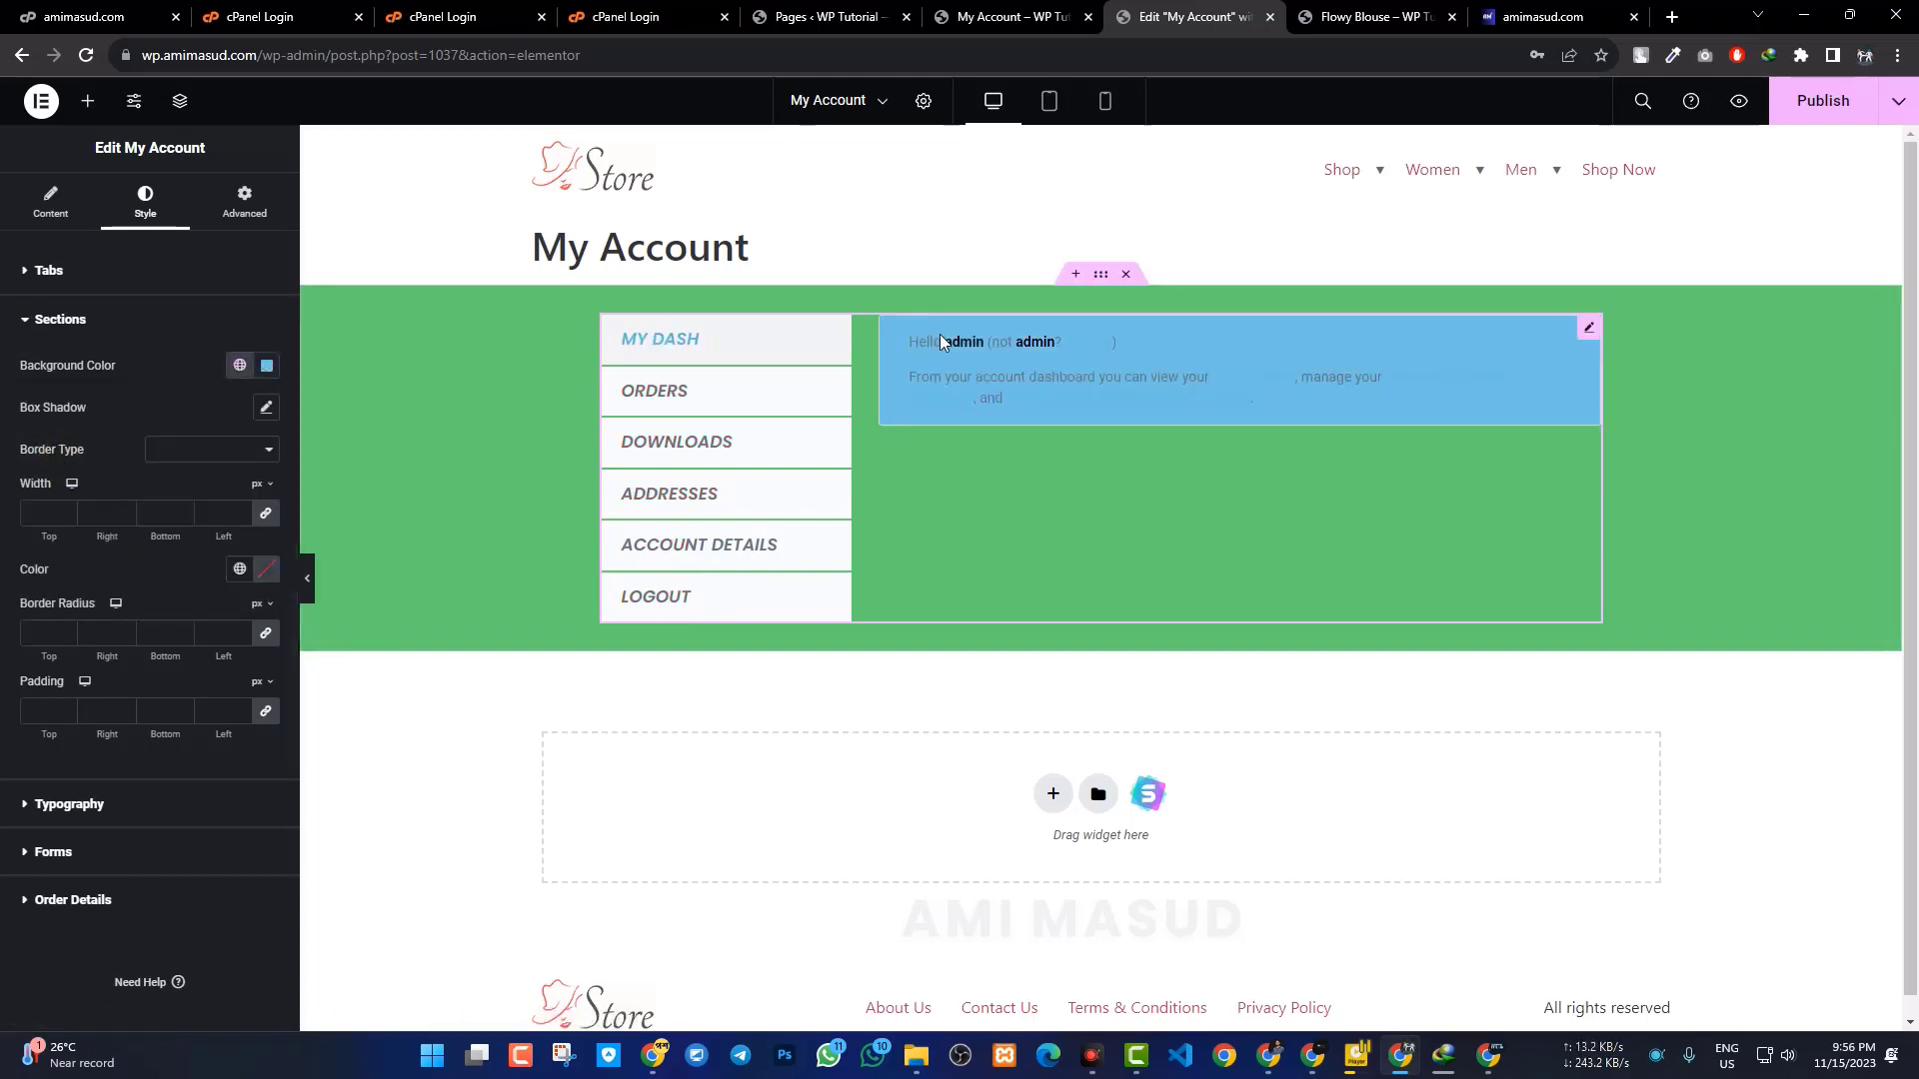
pyautogui.click(267, 366)
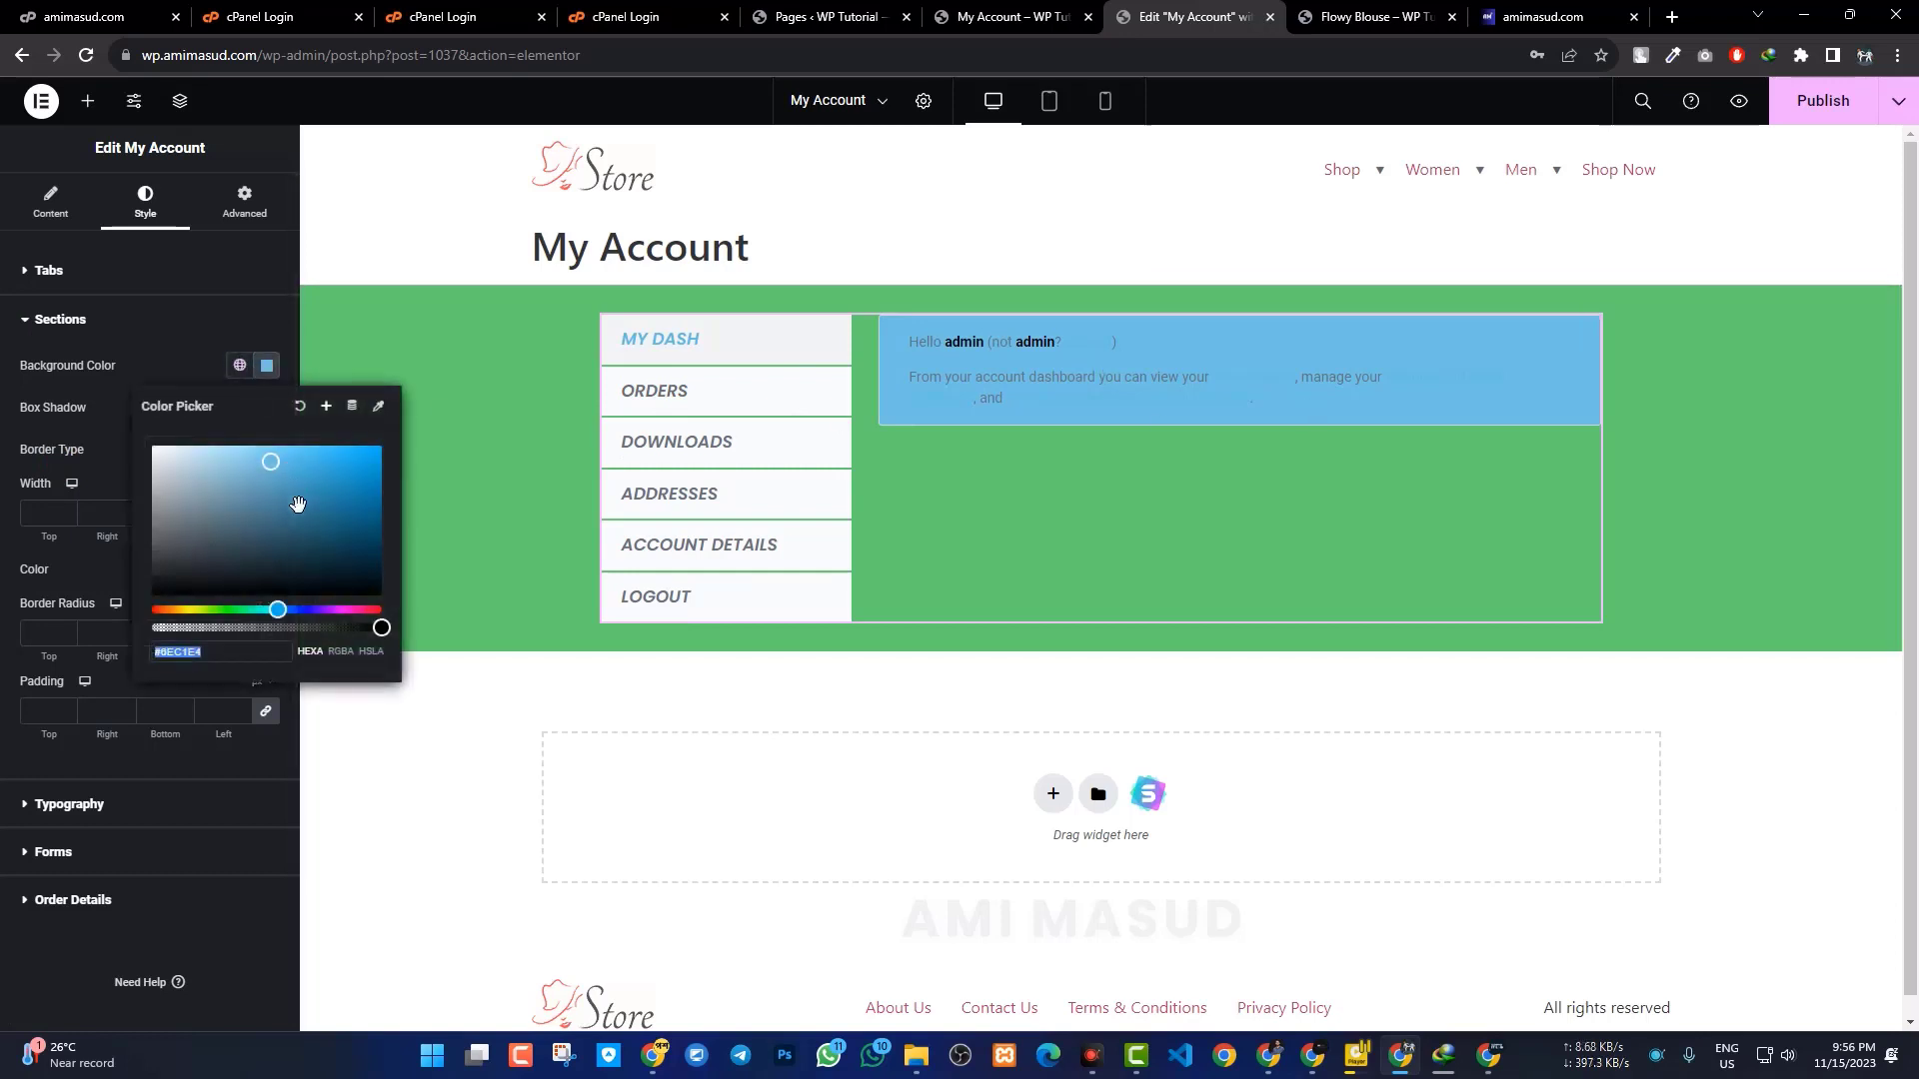
pyautogui.moveTo(298, 515)
pyautogui.mouseDown()
pyautogui.moveTo(348, 610)
pyautogui.moveTo(238, 452)
pyautogui.moveTo(211, 577)
pyautogui.moveTo(237, 594)
pyautogui.moveTo(297, 445)
pyautogui.mouseUp()
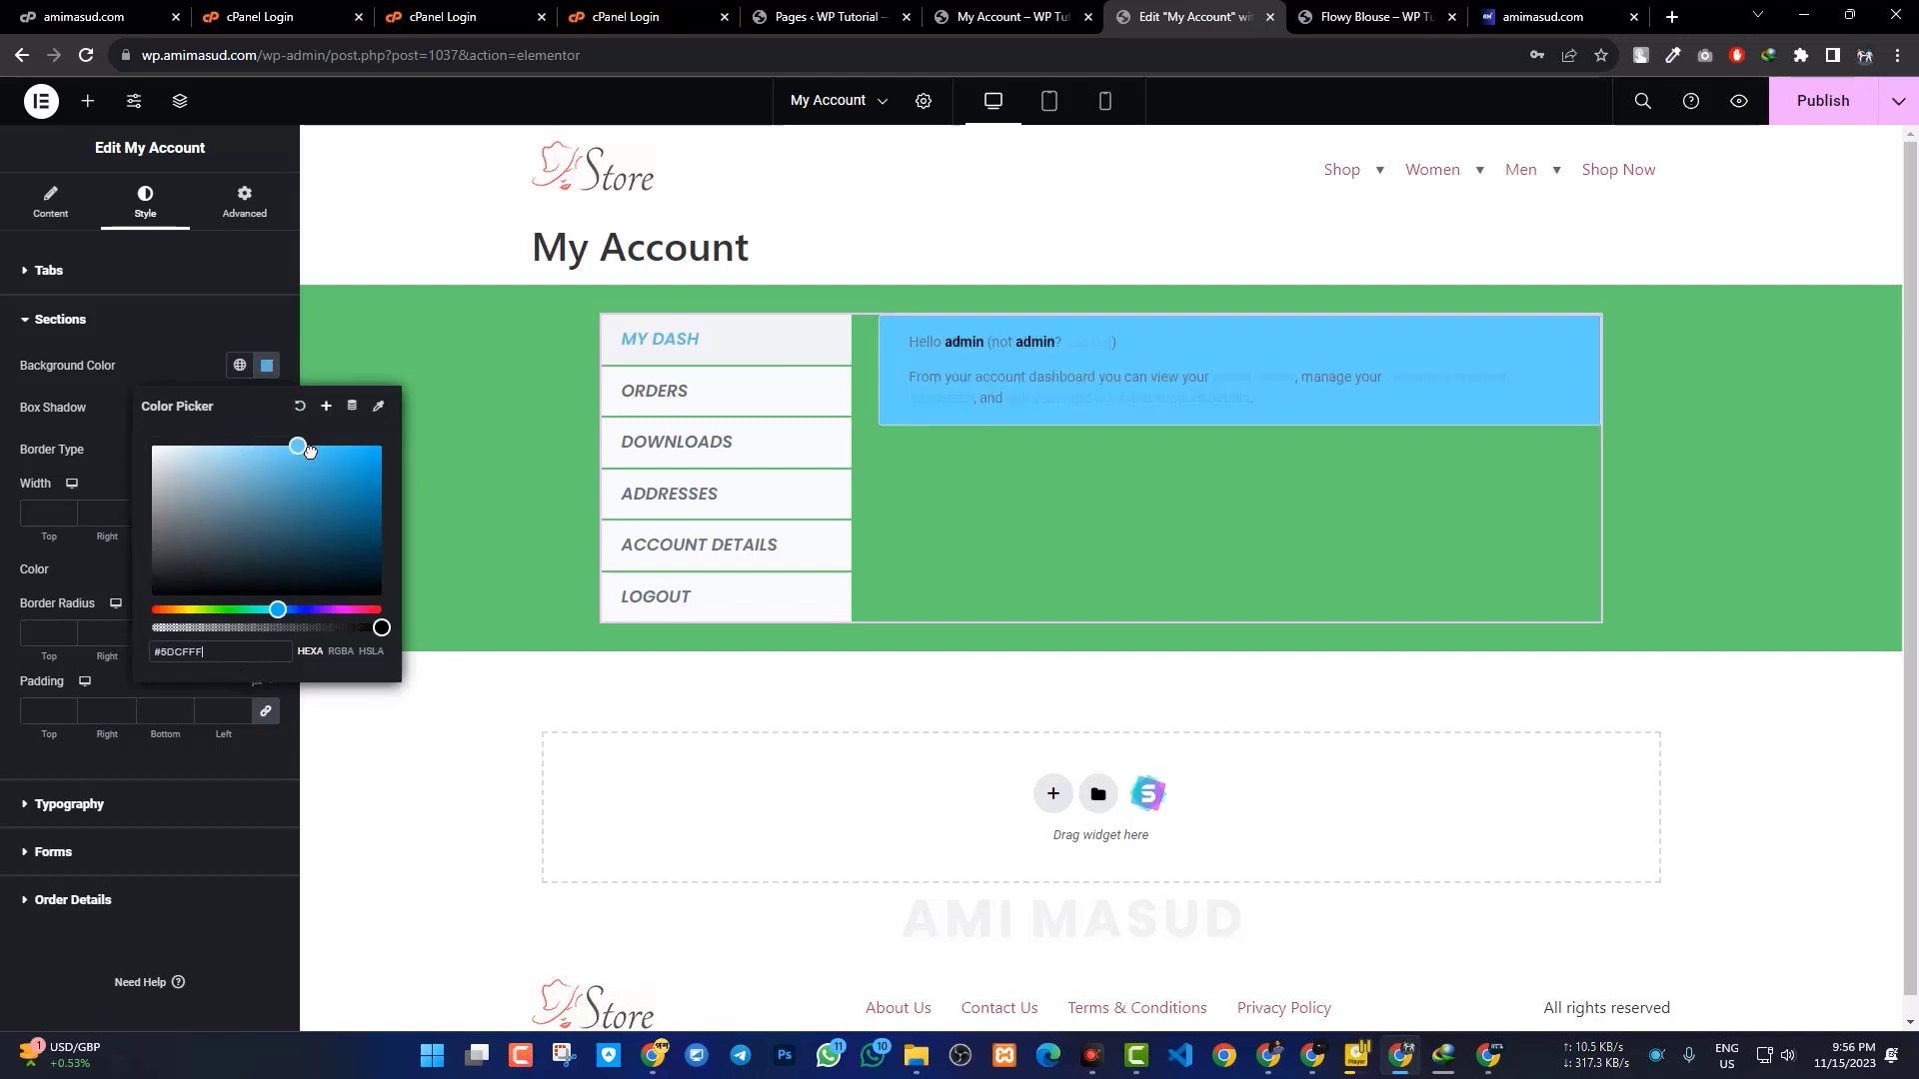
pyautogui.moveTo(279, 612); pyautogui.dragTo(379, 628)
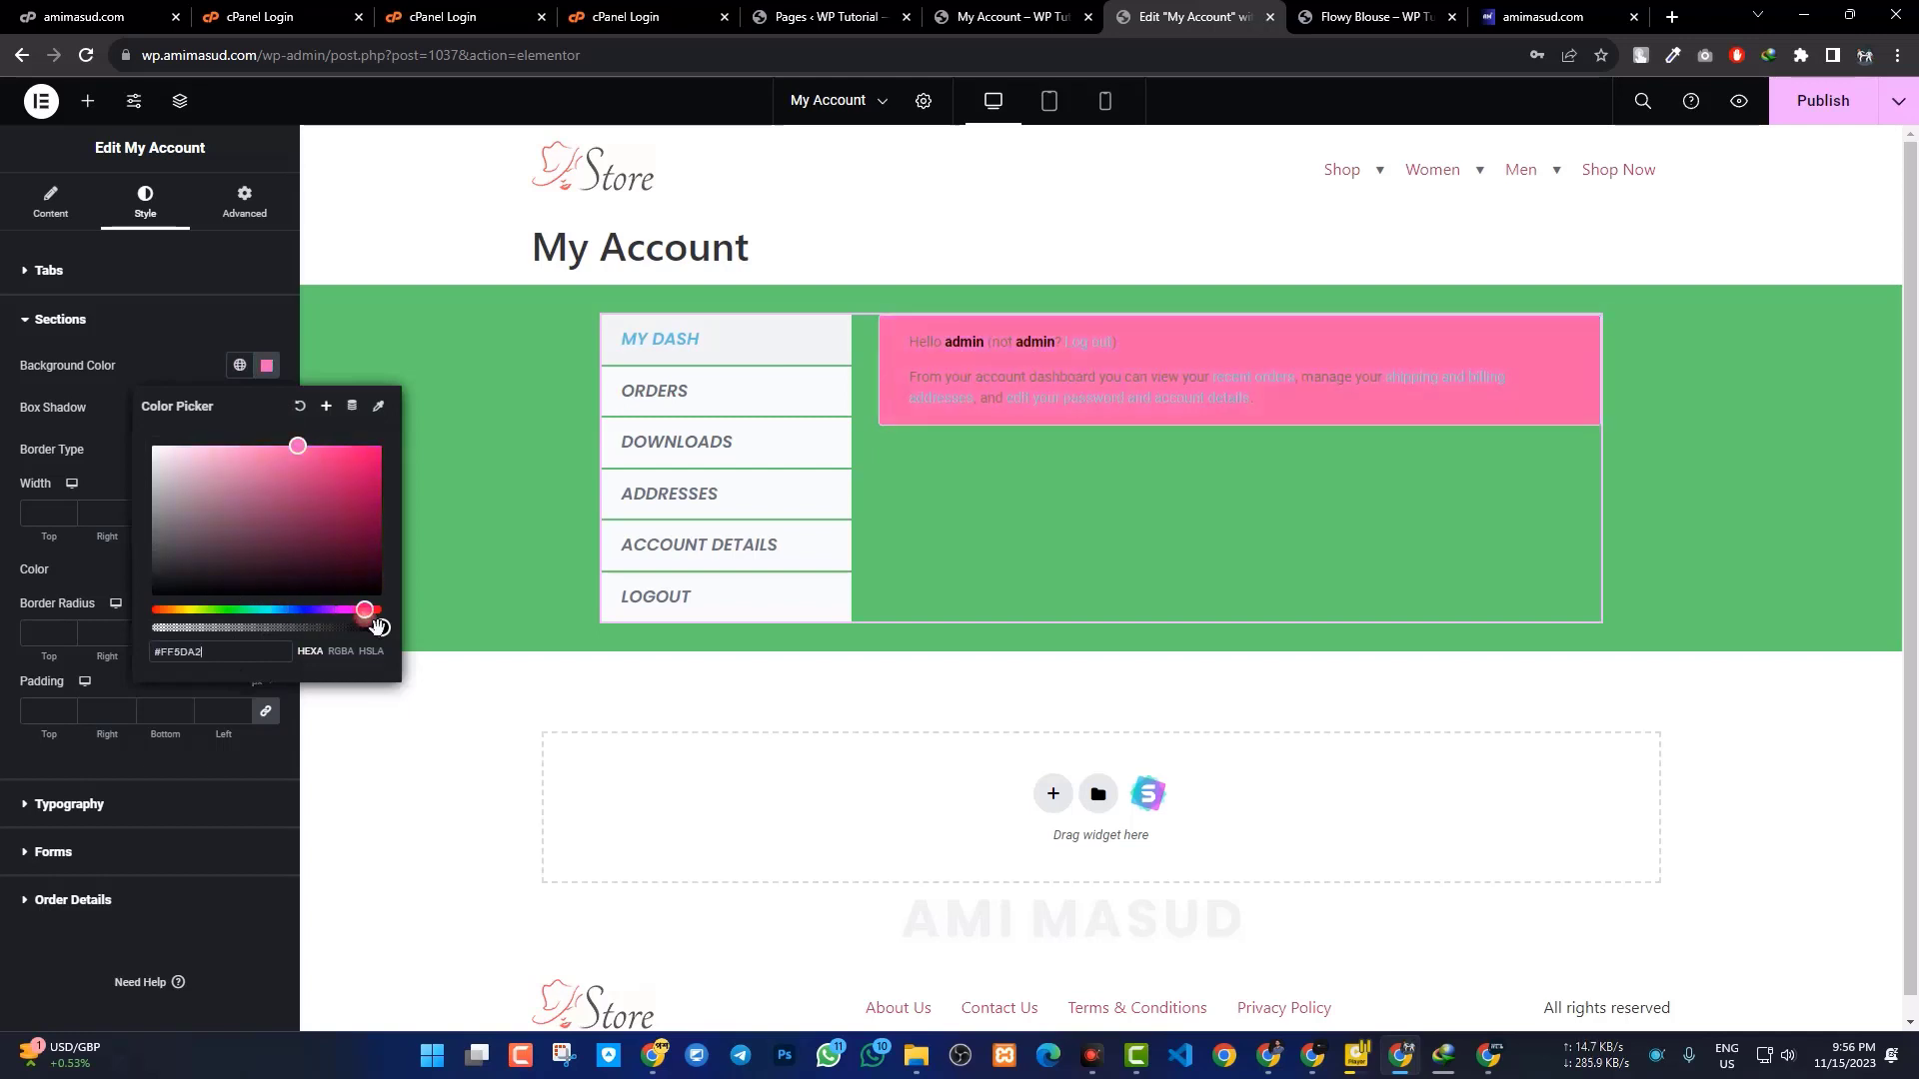
pyautogui.click(54, 574)
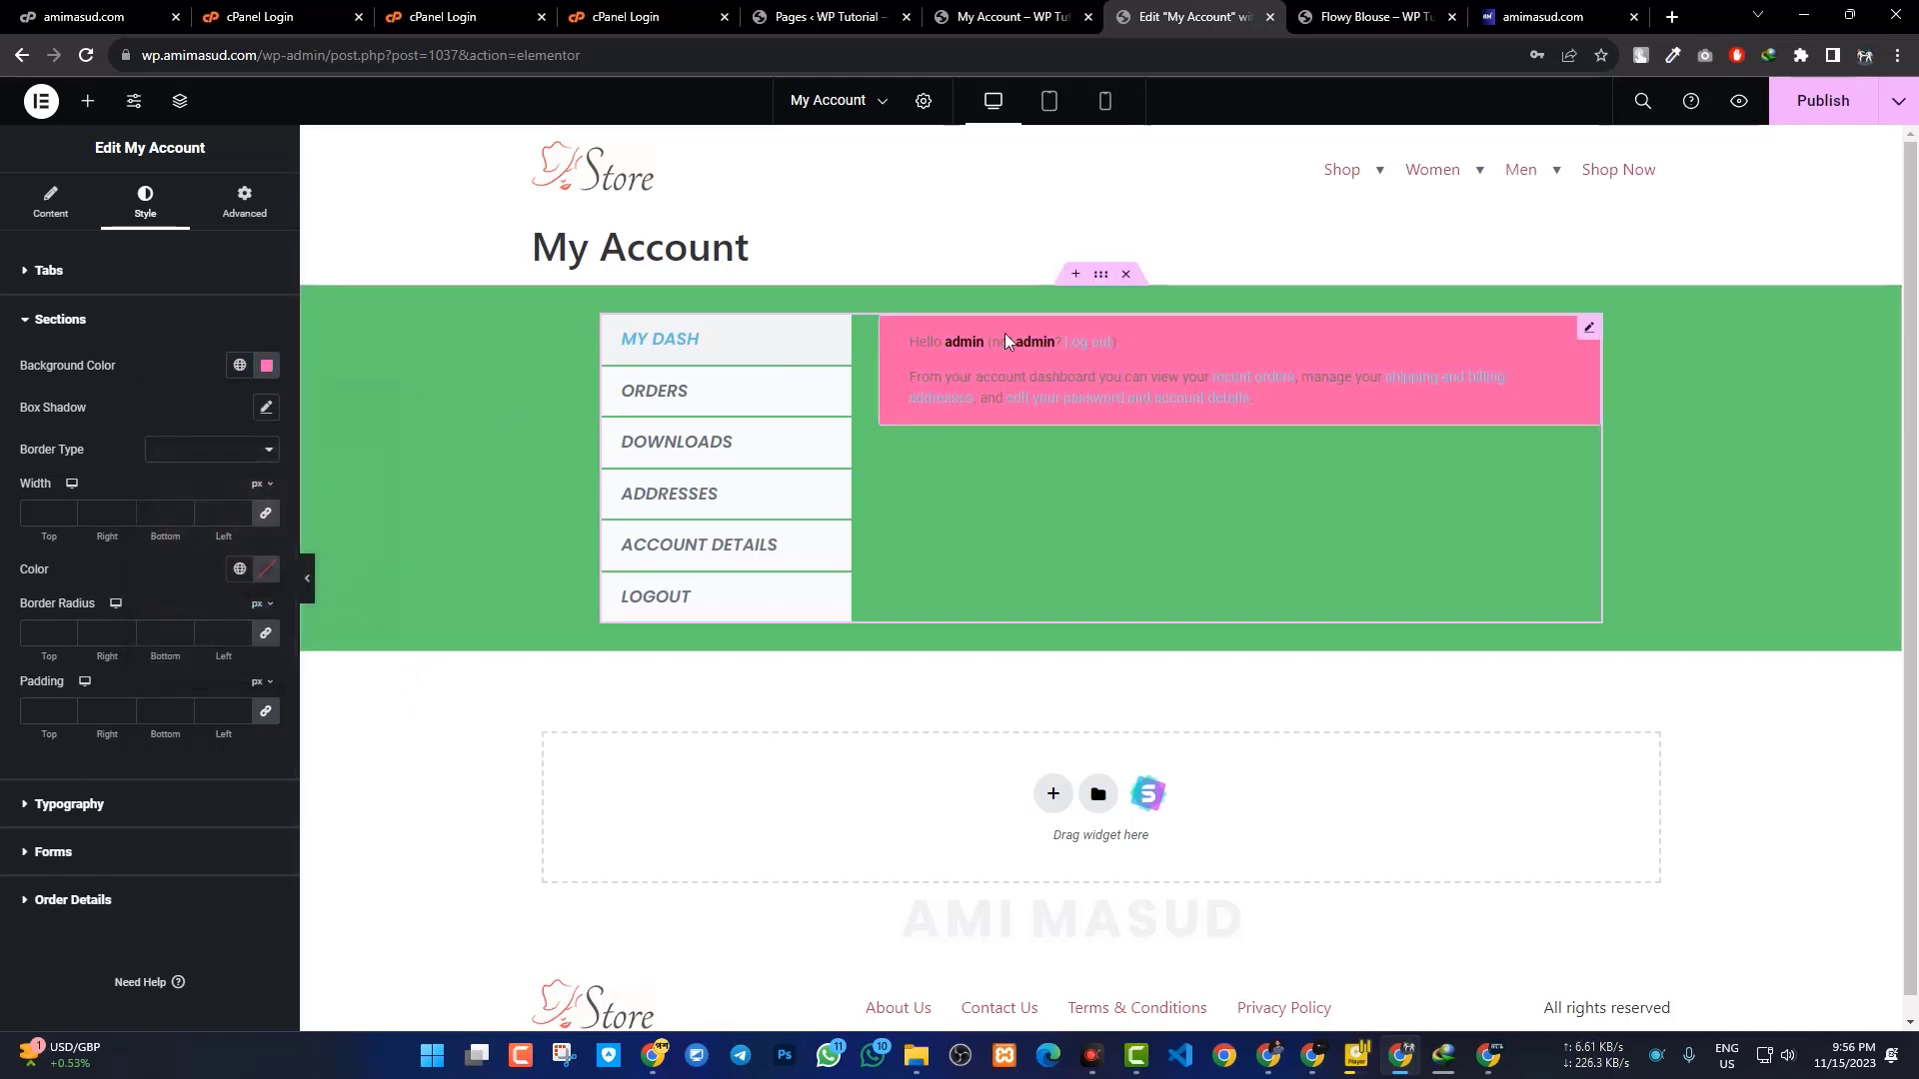
# Try a dark red border color for the sections and reset it.
pyautogui.click(240, 569)
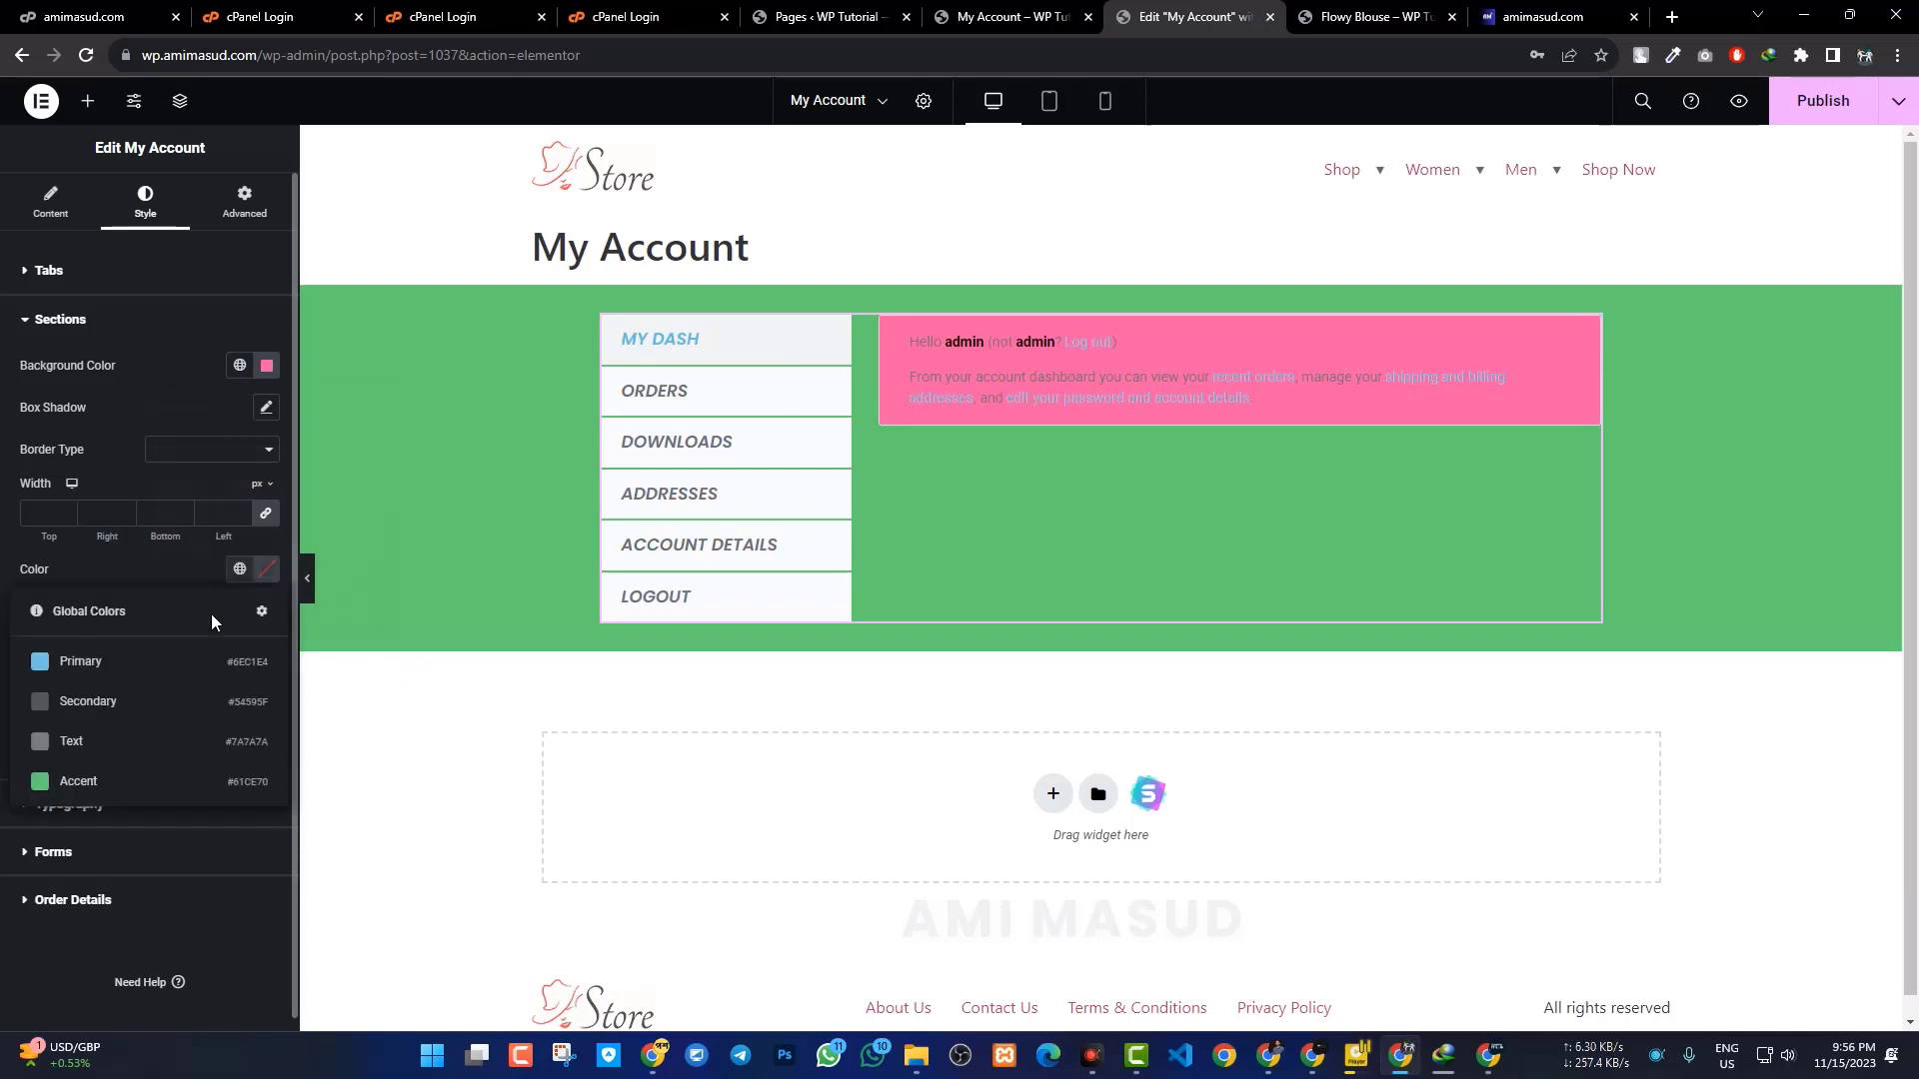
pyautogui.click(266, 568)
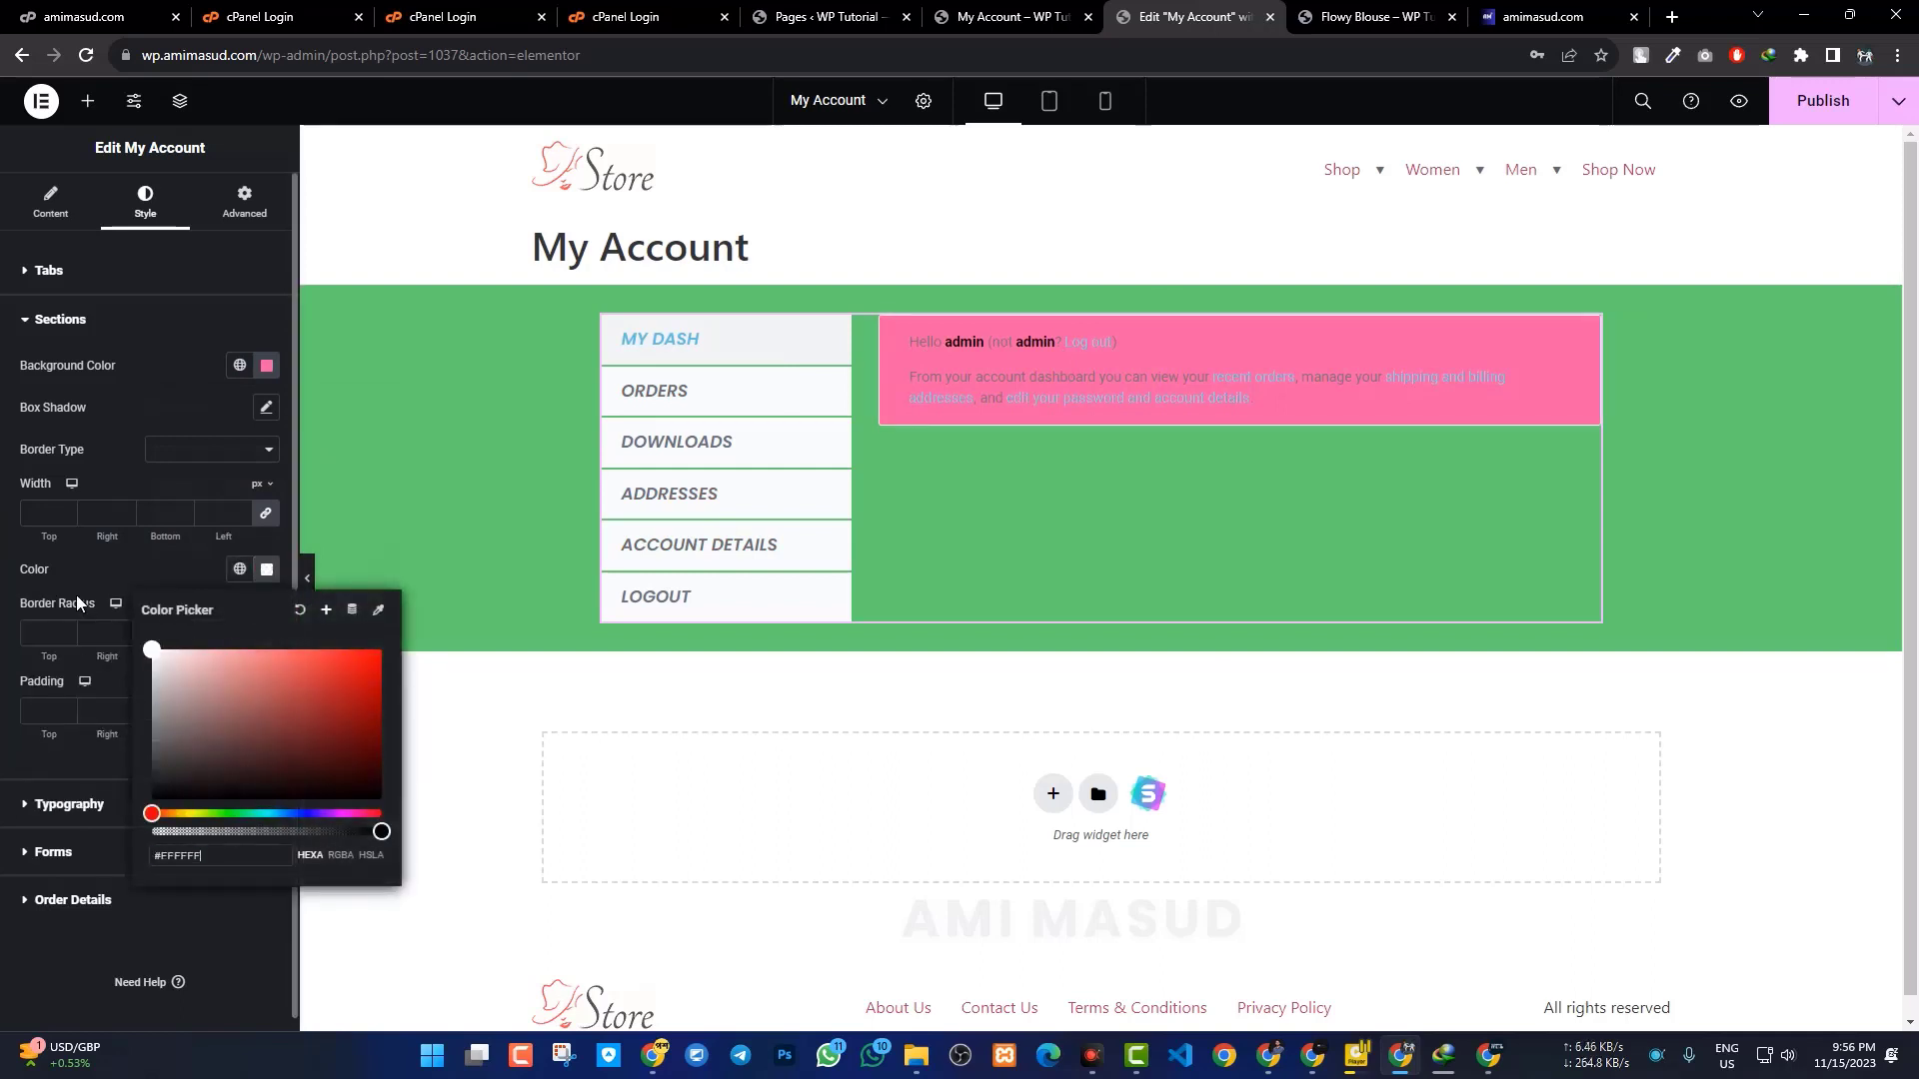
pyautogui.moveTo(261, 742); pyautogui.dragTo(275, 680)
pyautogui.click(299, 609)
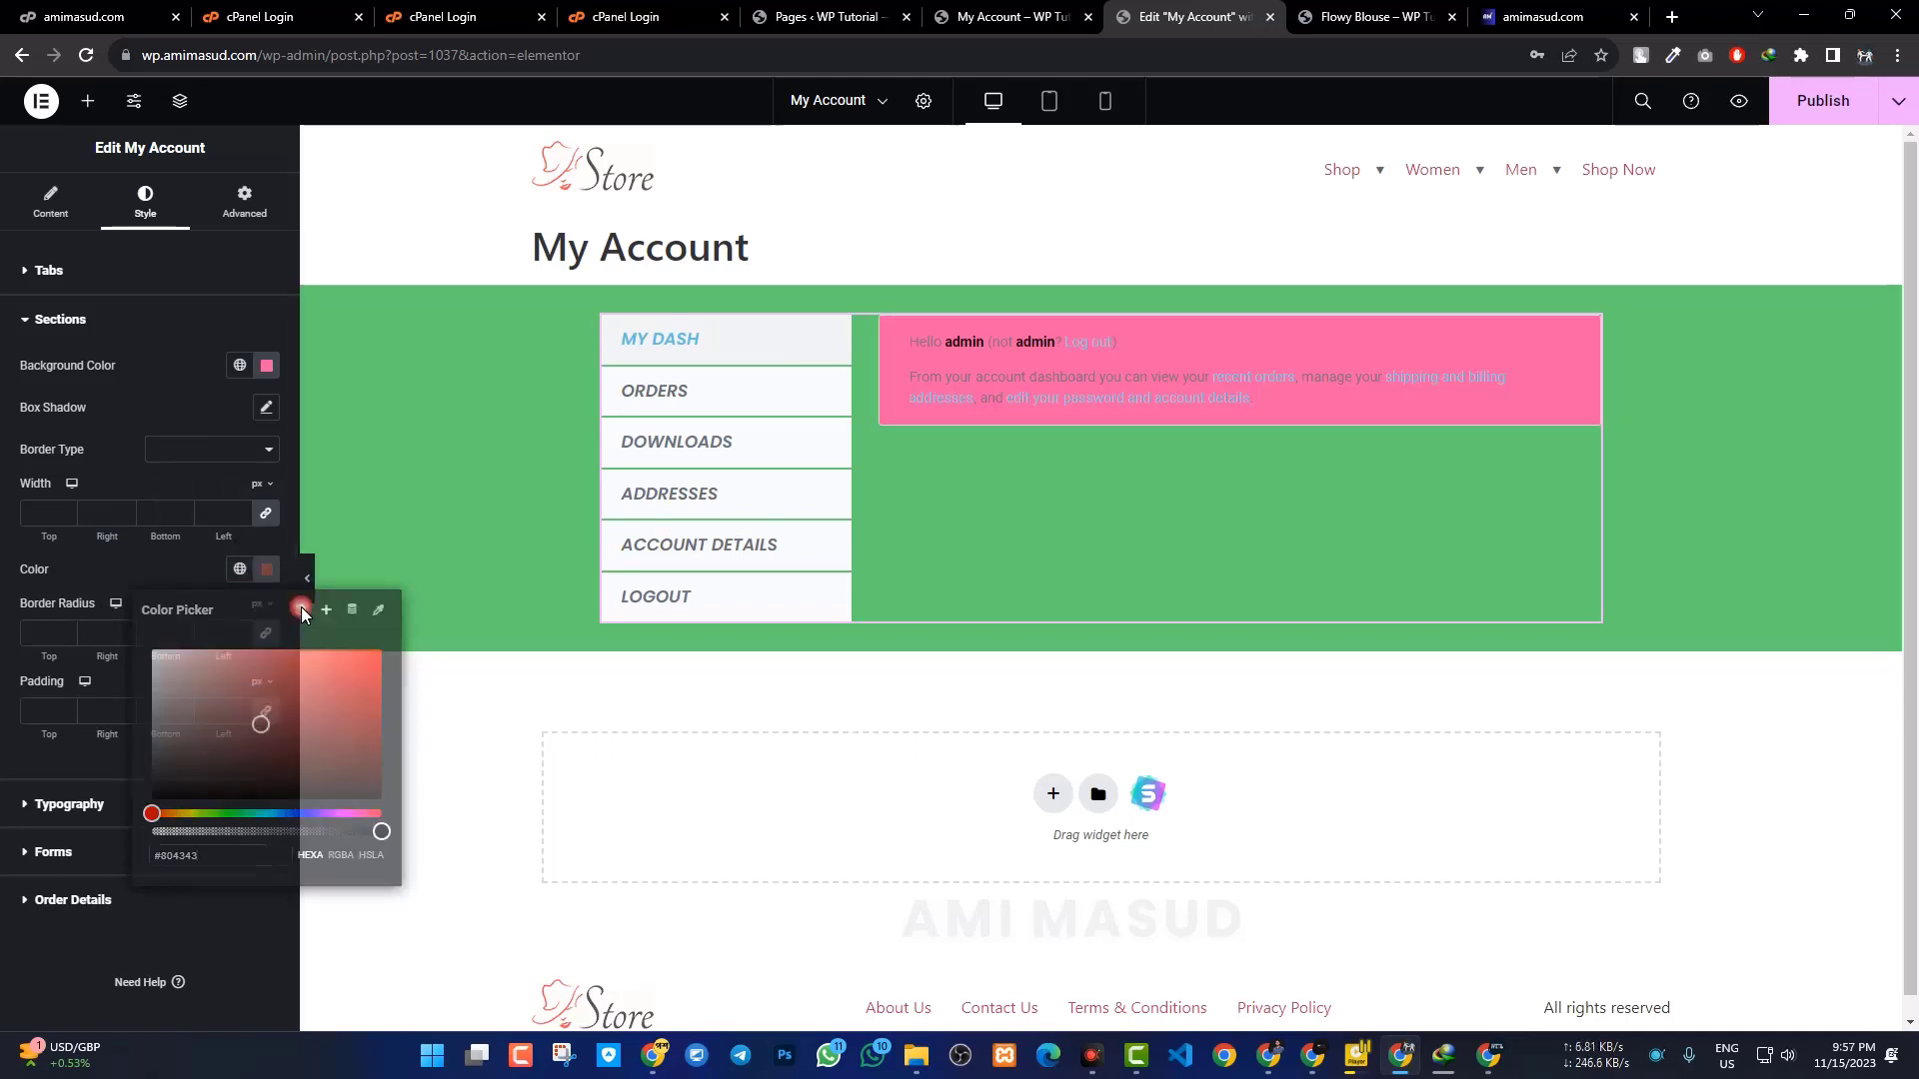
# In the Typography style settings, set the section titles' color to white #FFFFFF and apply a global font to them.
pyautogui.click(30, 320)
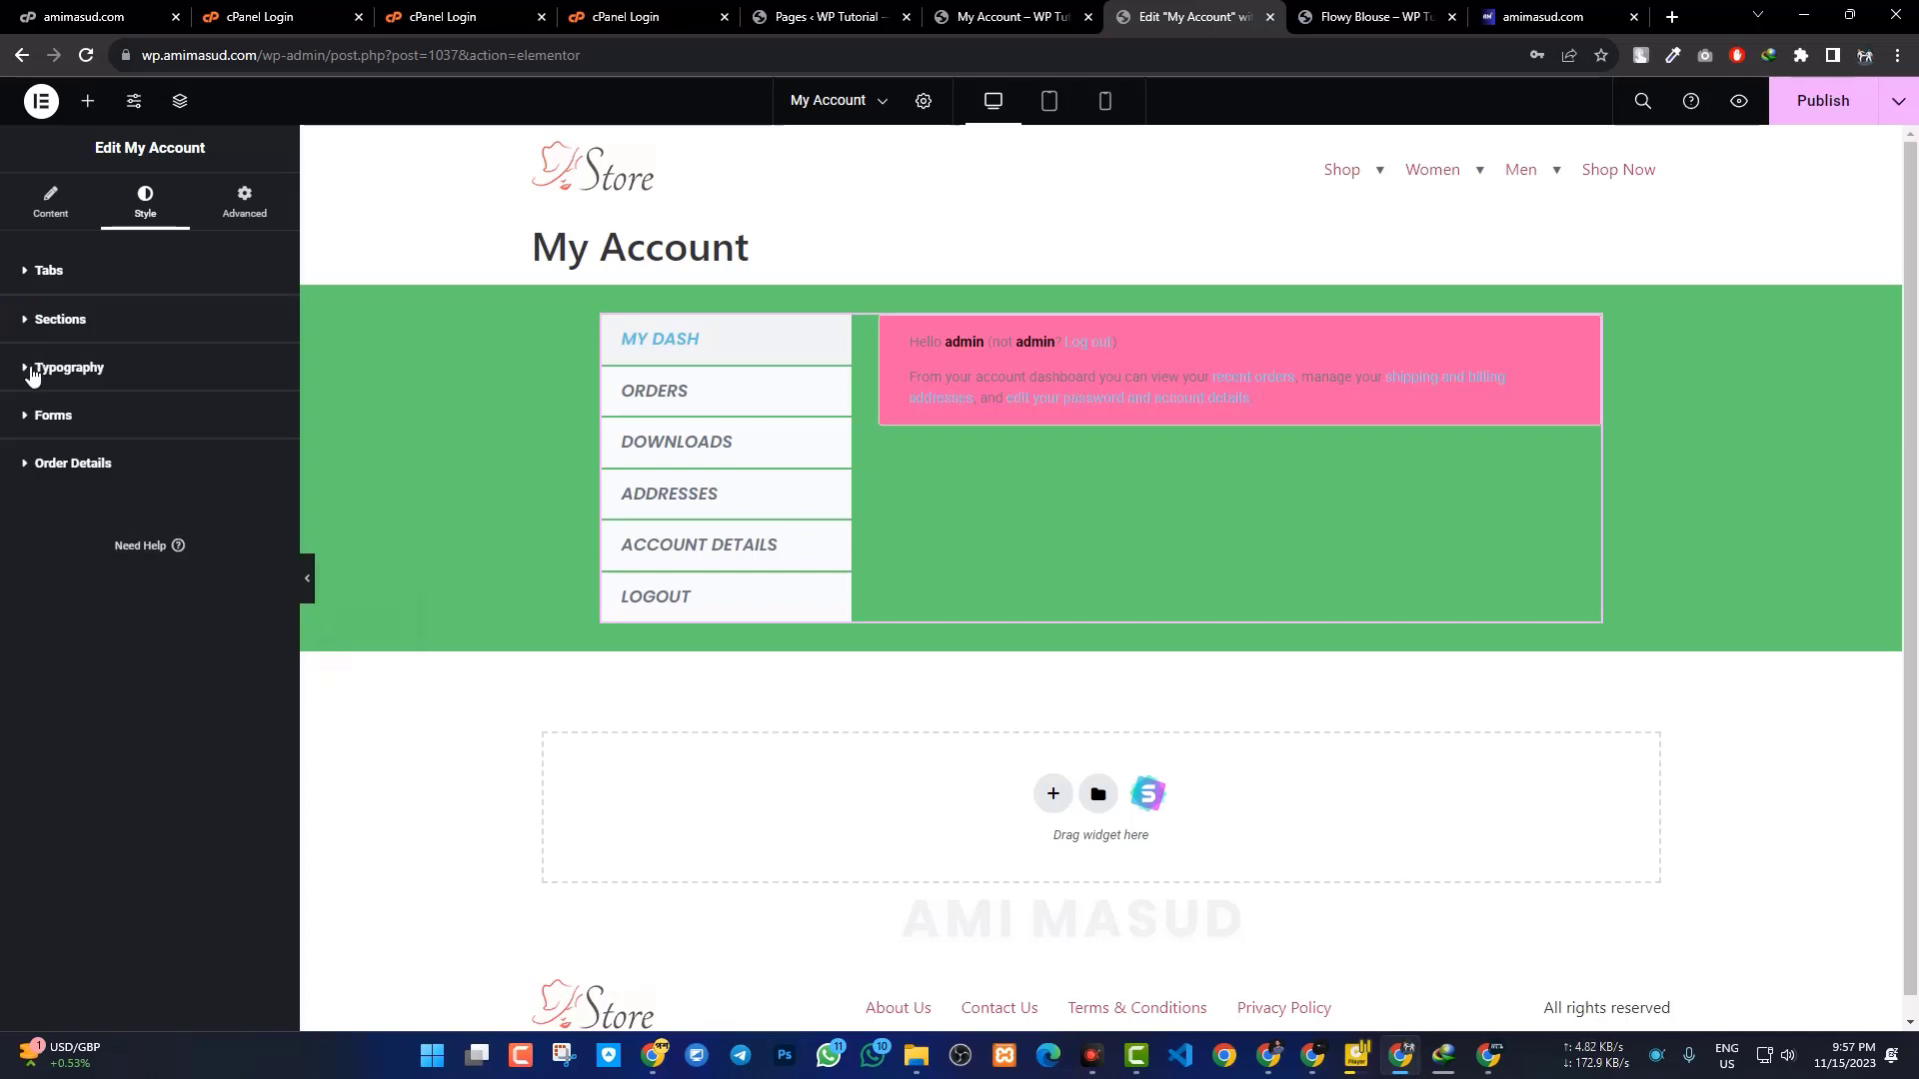
pyautogui.click(35, 368)
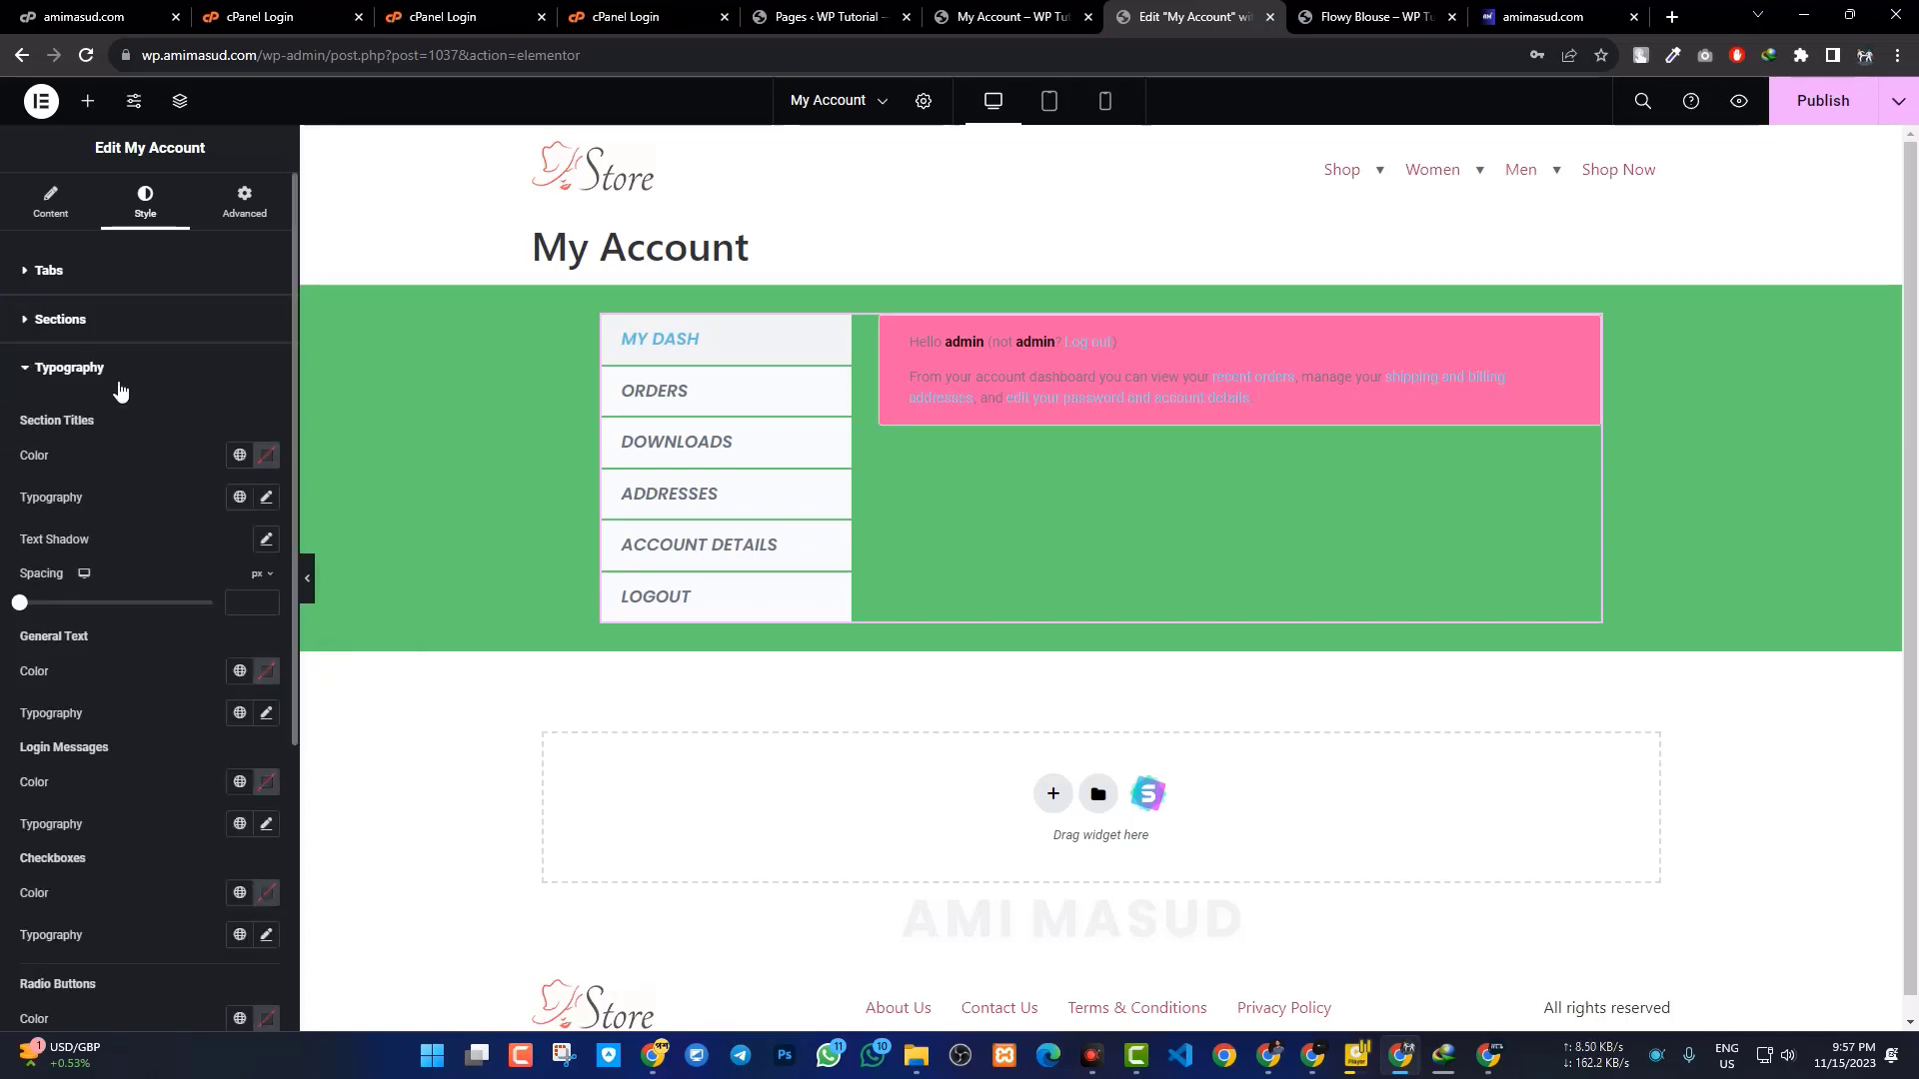
pyautogui.click(240, 456)
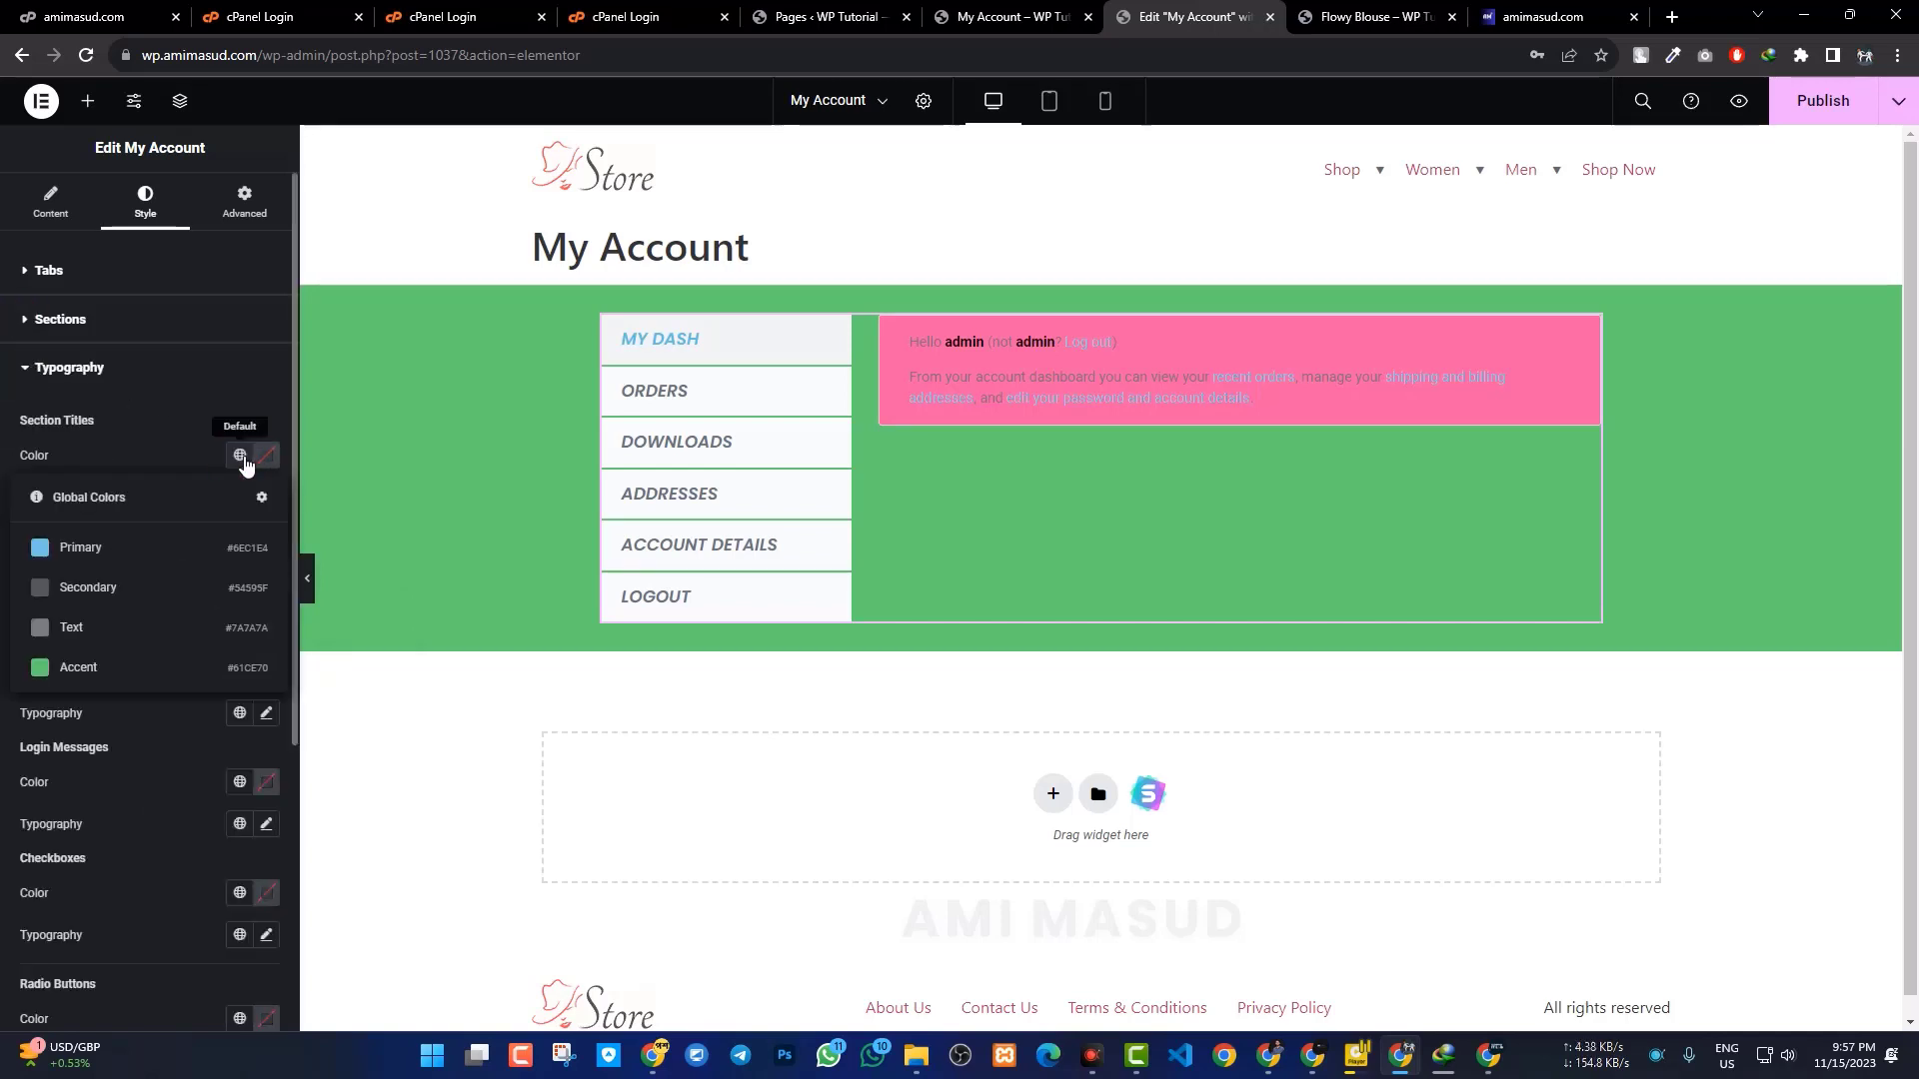
pyautogui.click(266, 456)
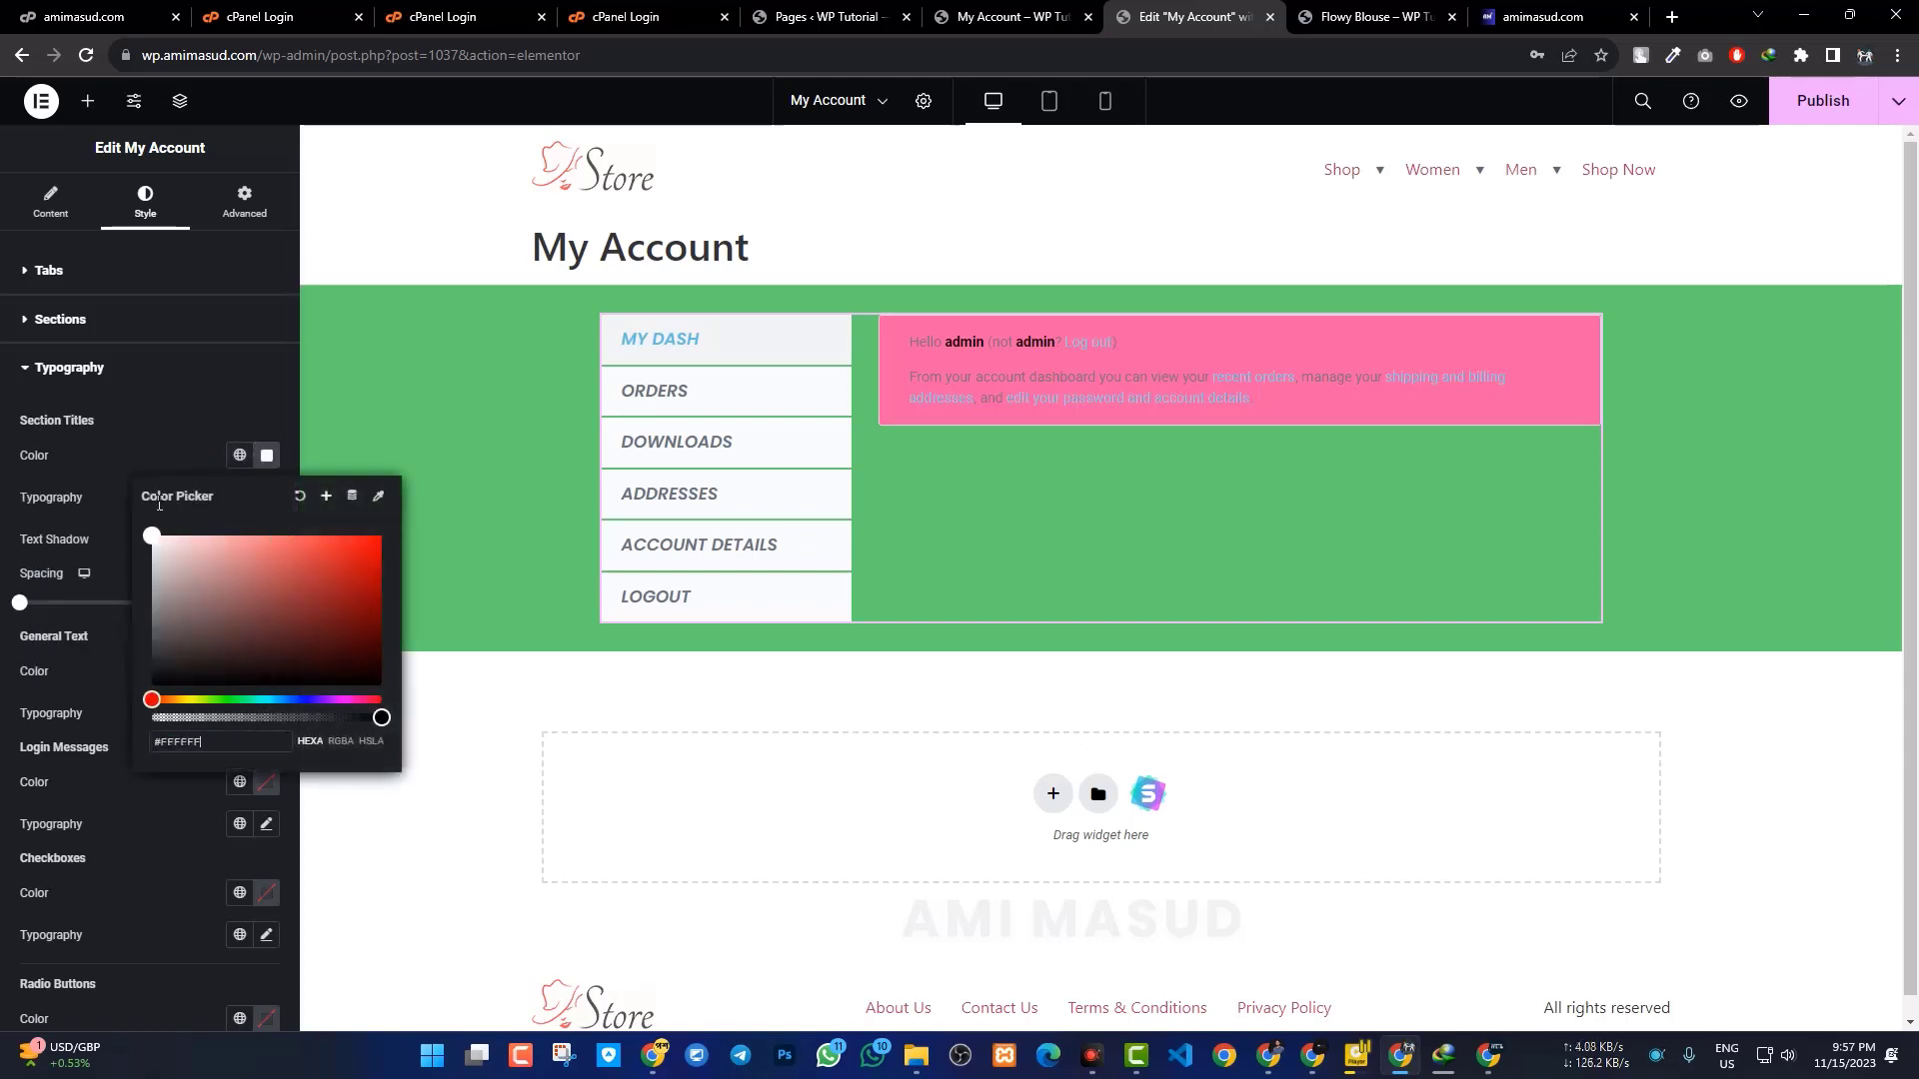
pyautogui.click(13, 455)
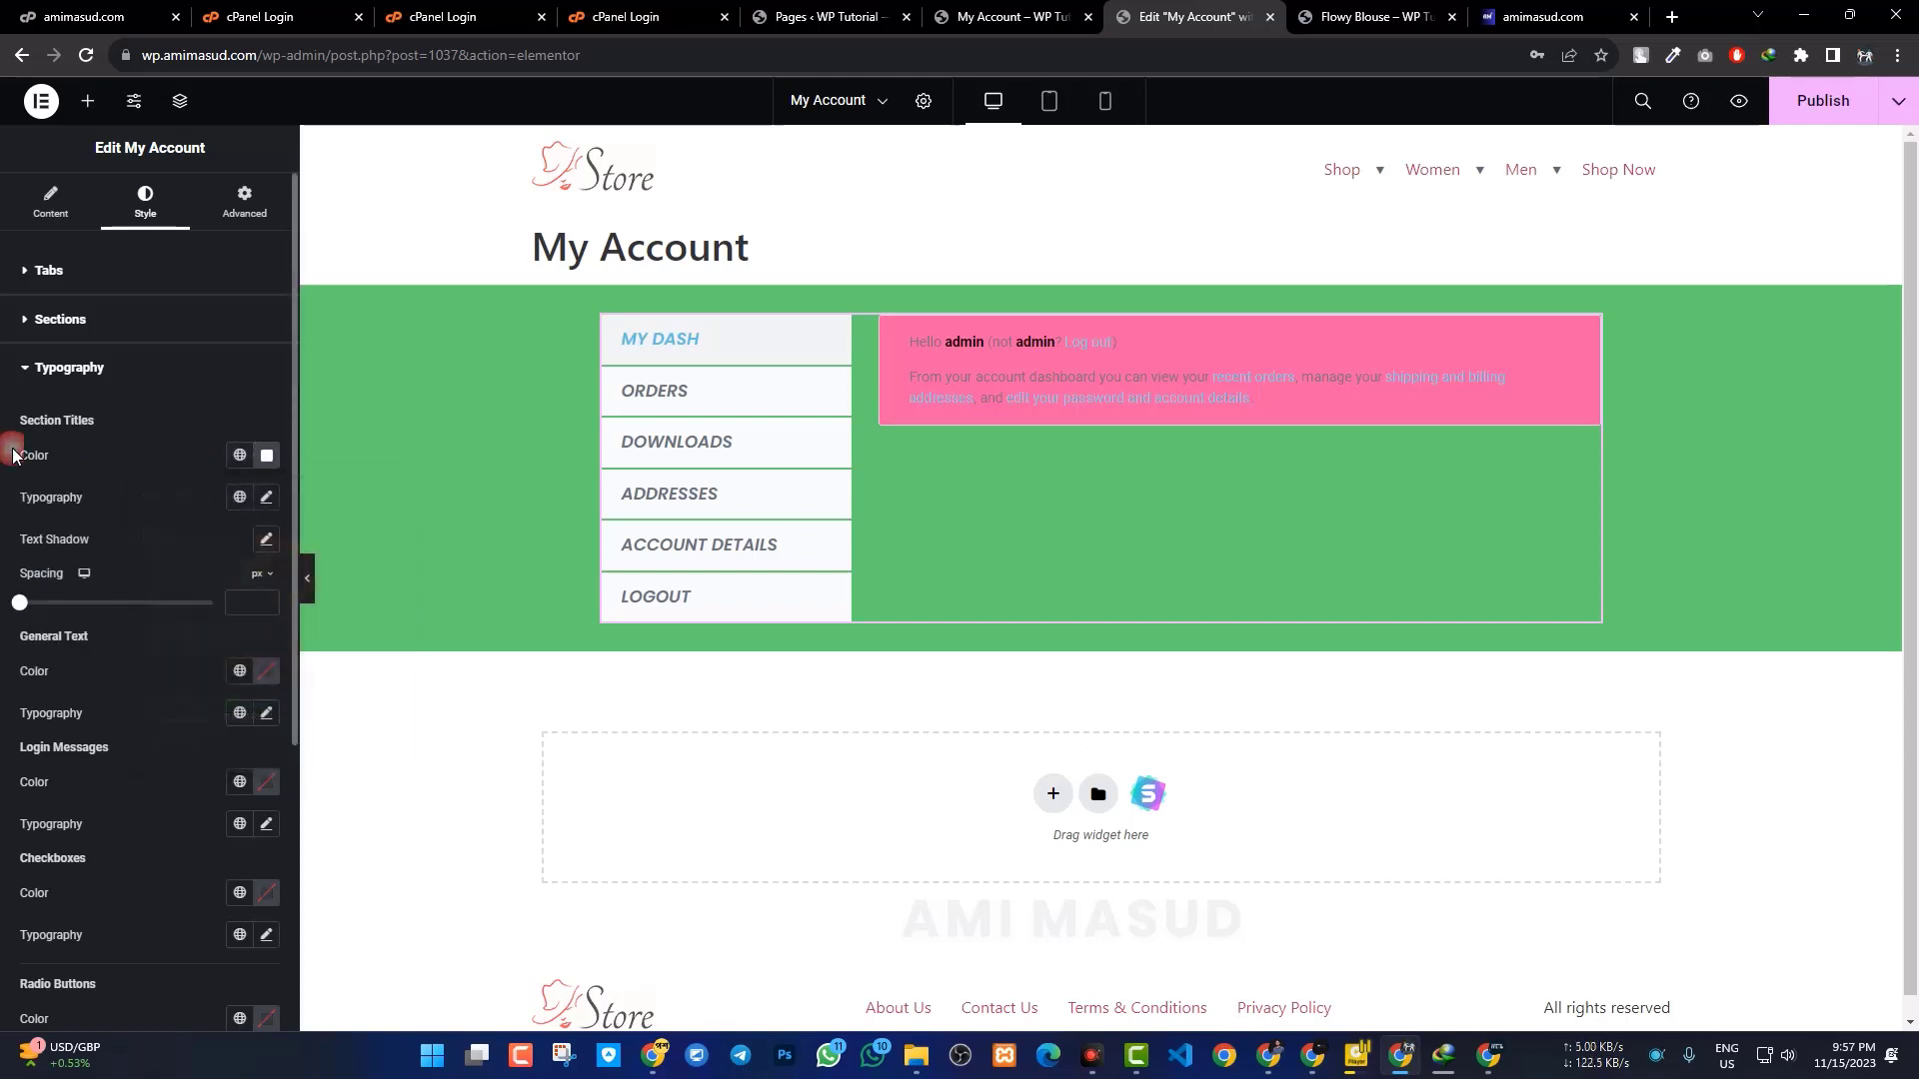
pyautogui.click(239, 497)
pyautogui.click(123, 593)
# Set the general text color of the account content to white #FFFFFF.
pyautogui.click(266, 671)
pyautogui.write('#FFFFFF')
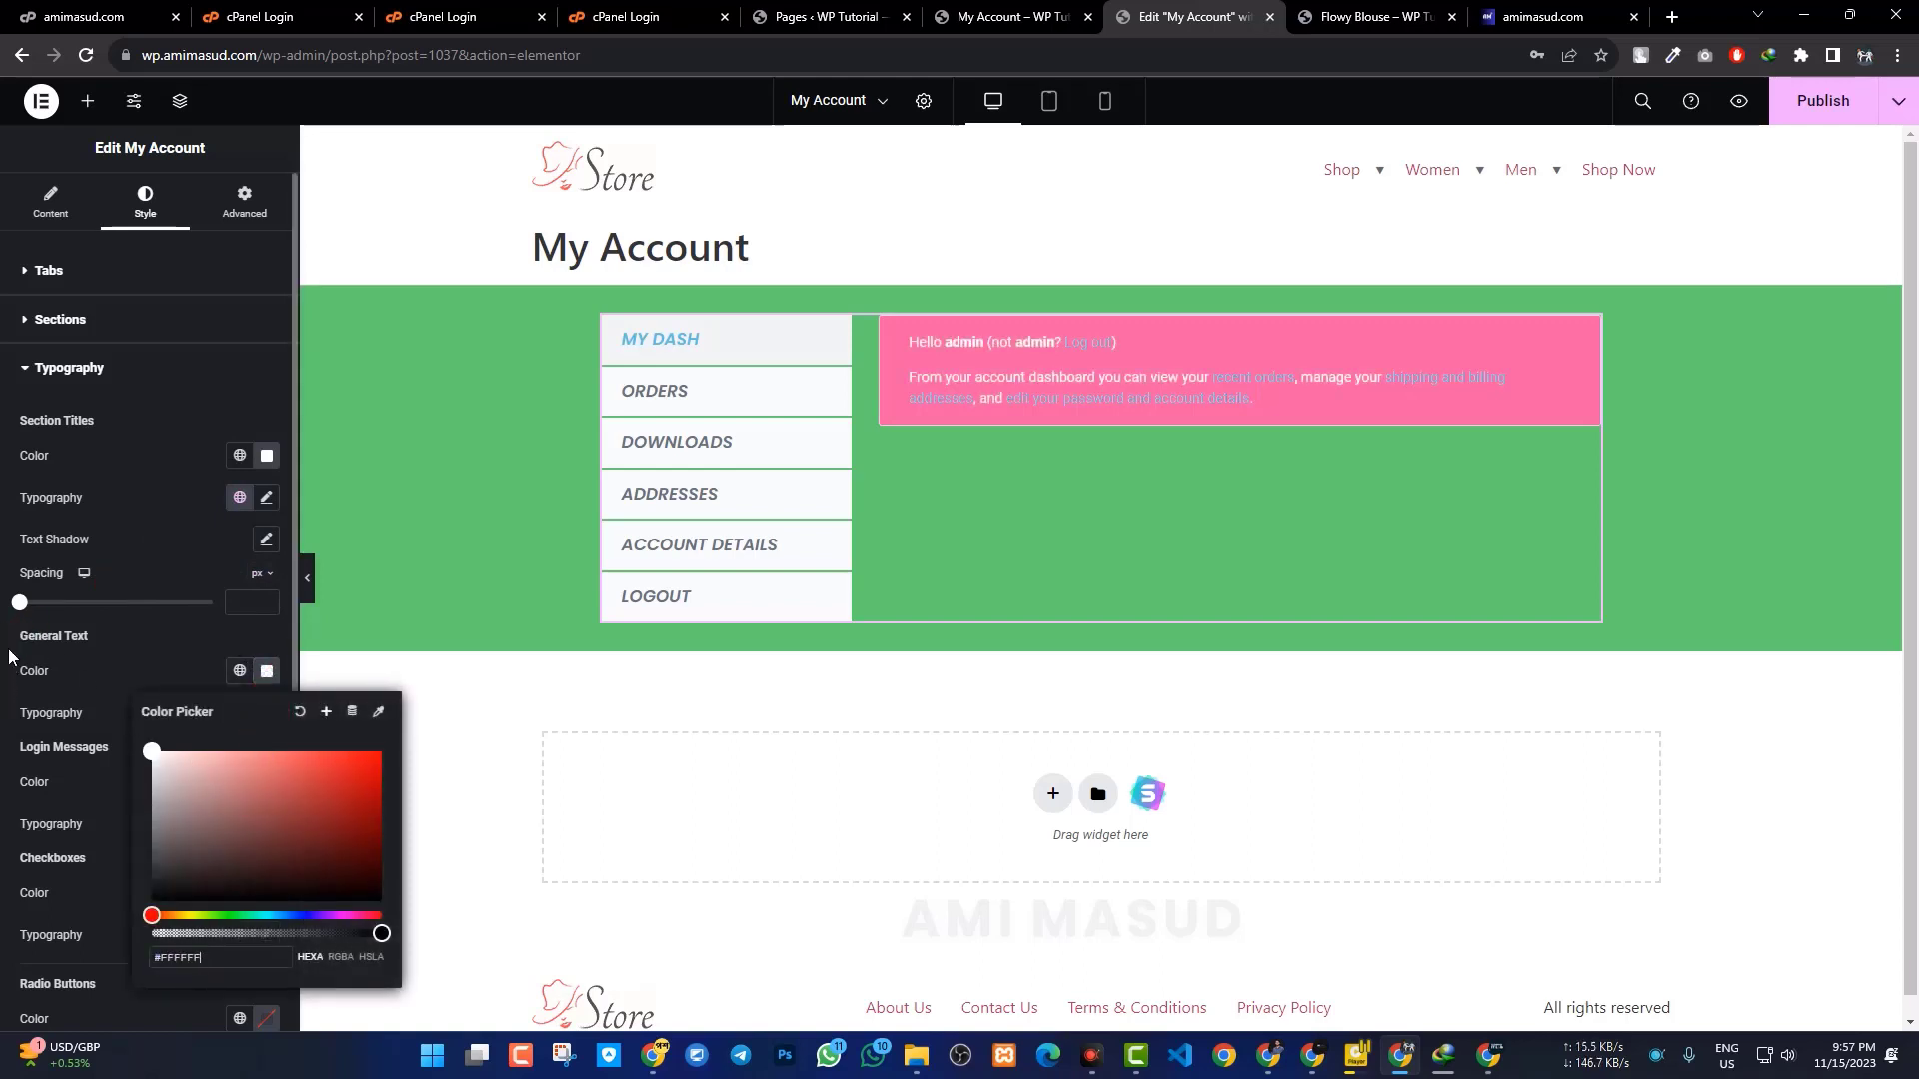
pyautogui.click(10, 657)
# Set the login messages' text color to white.
pyautogui.scroll(-2, 25, 640)
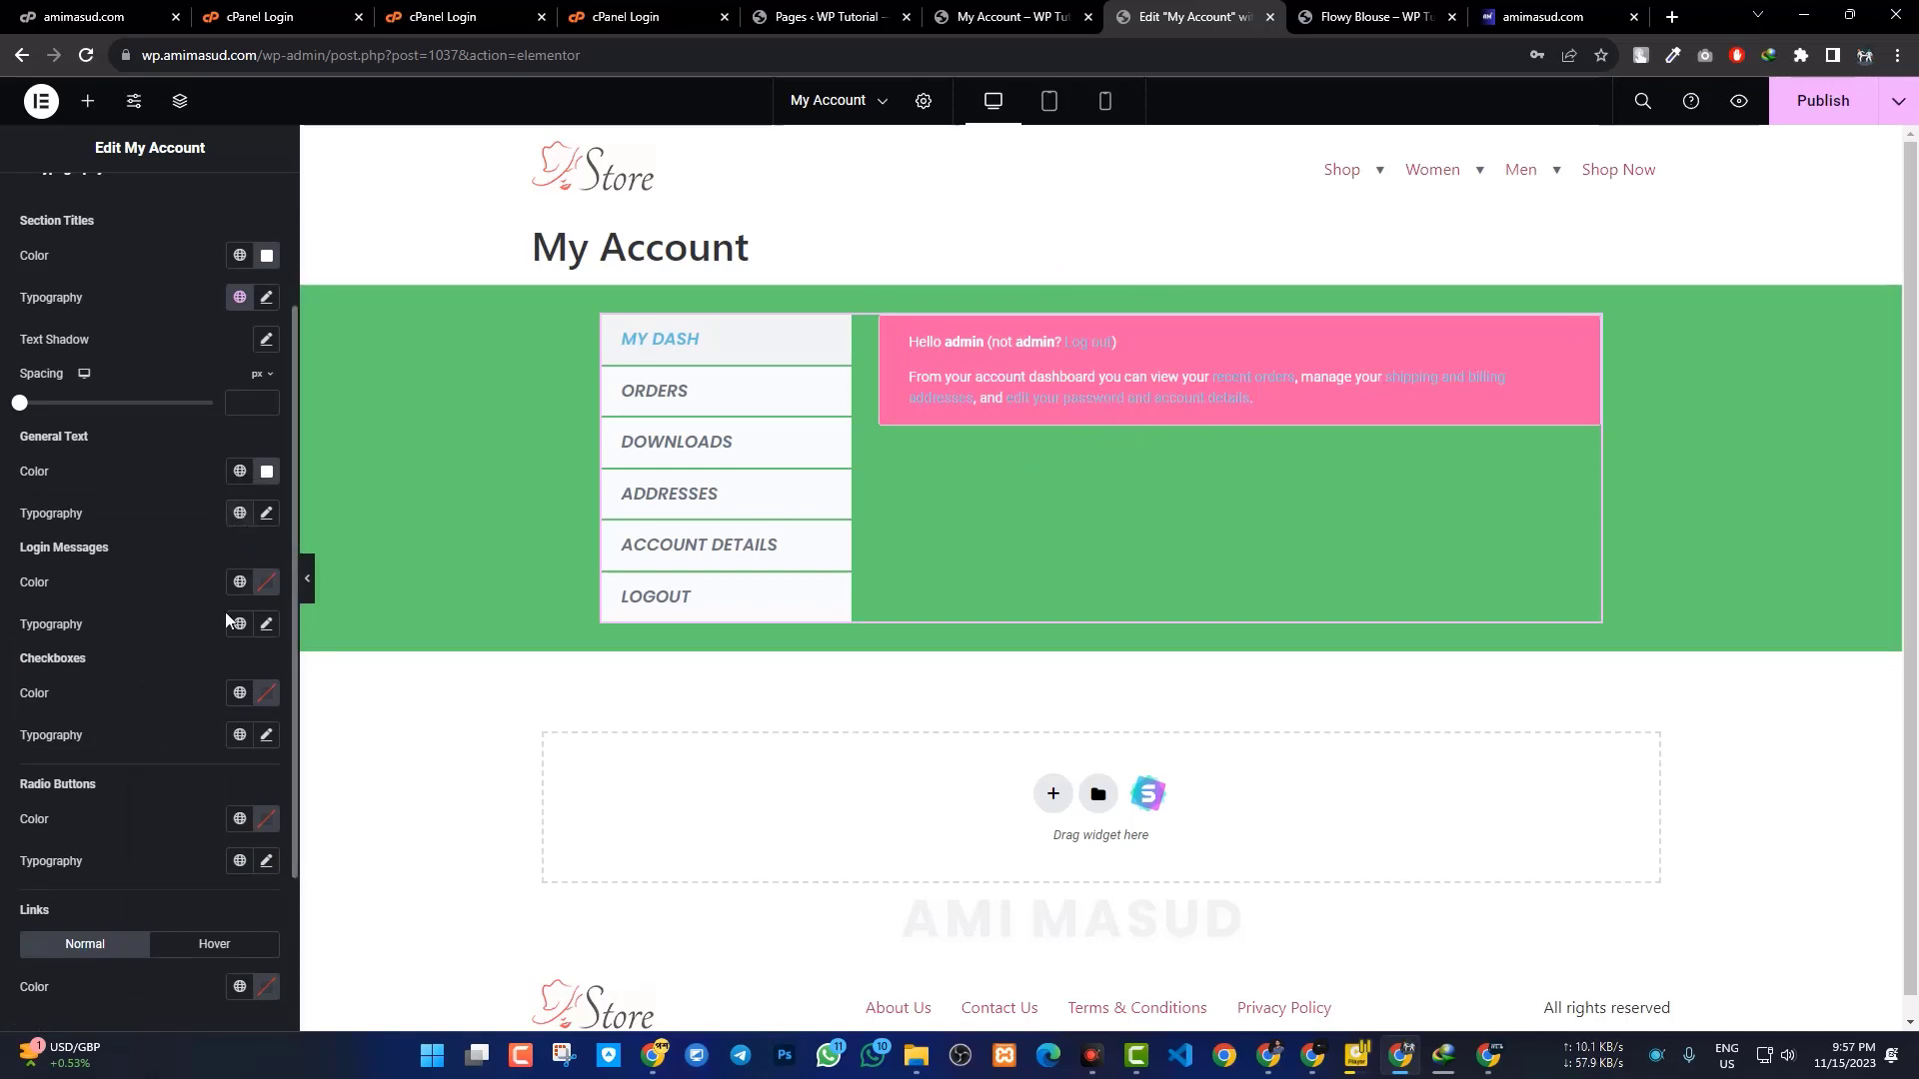
pyautogui.click(240, 581)
pyautogui.click(266, 582)
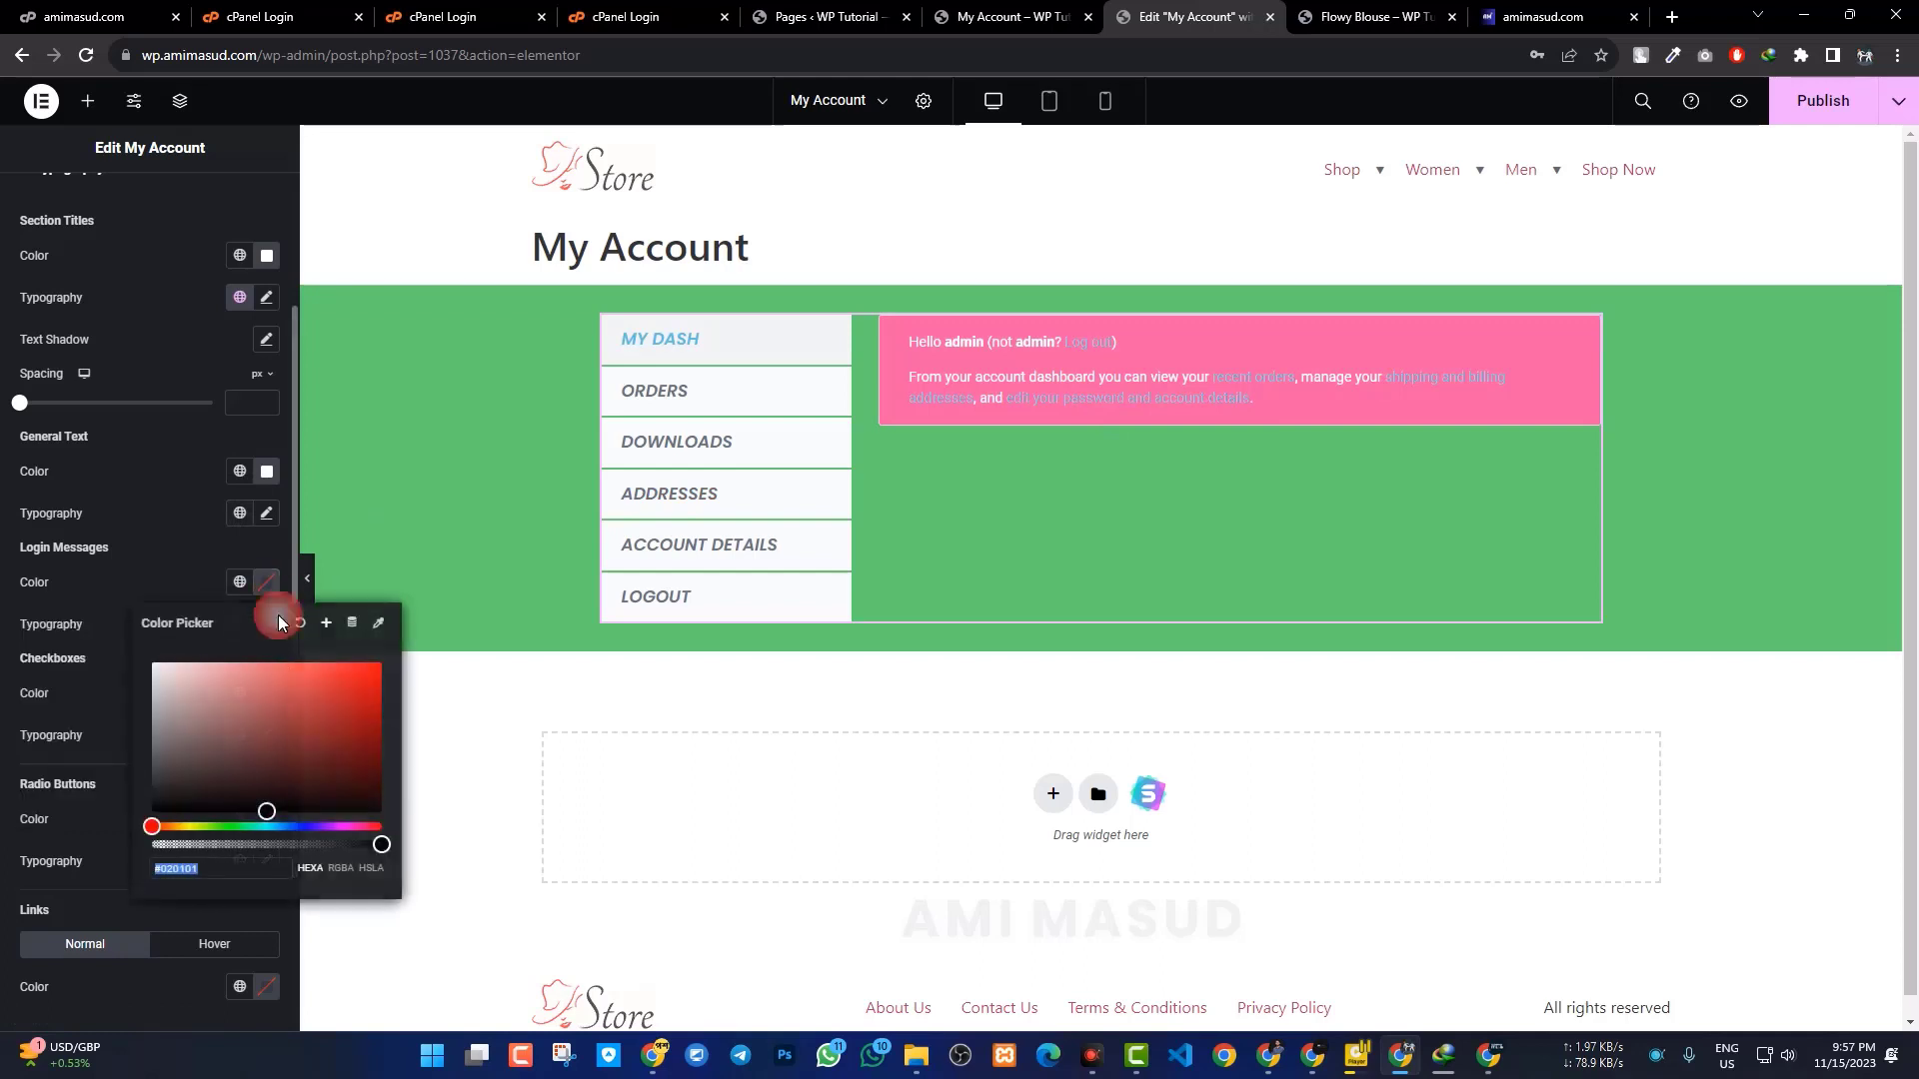
pyautogui.click(7, 581)
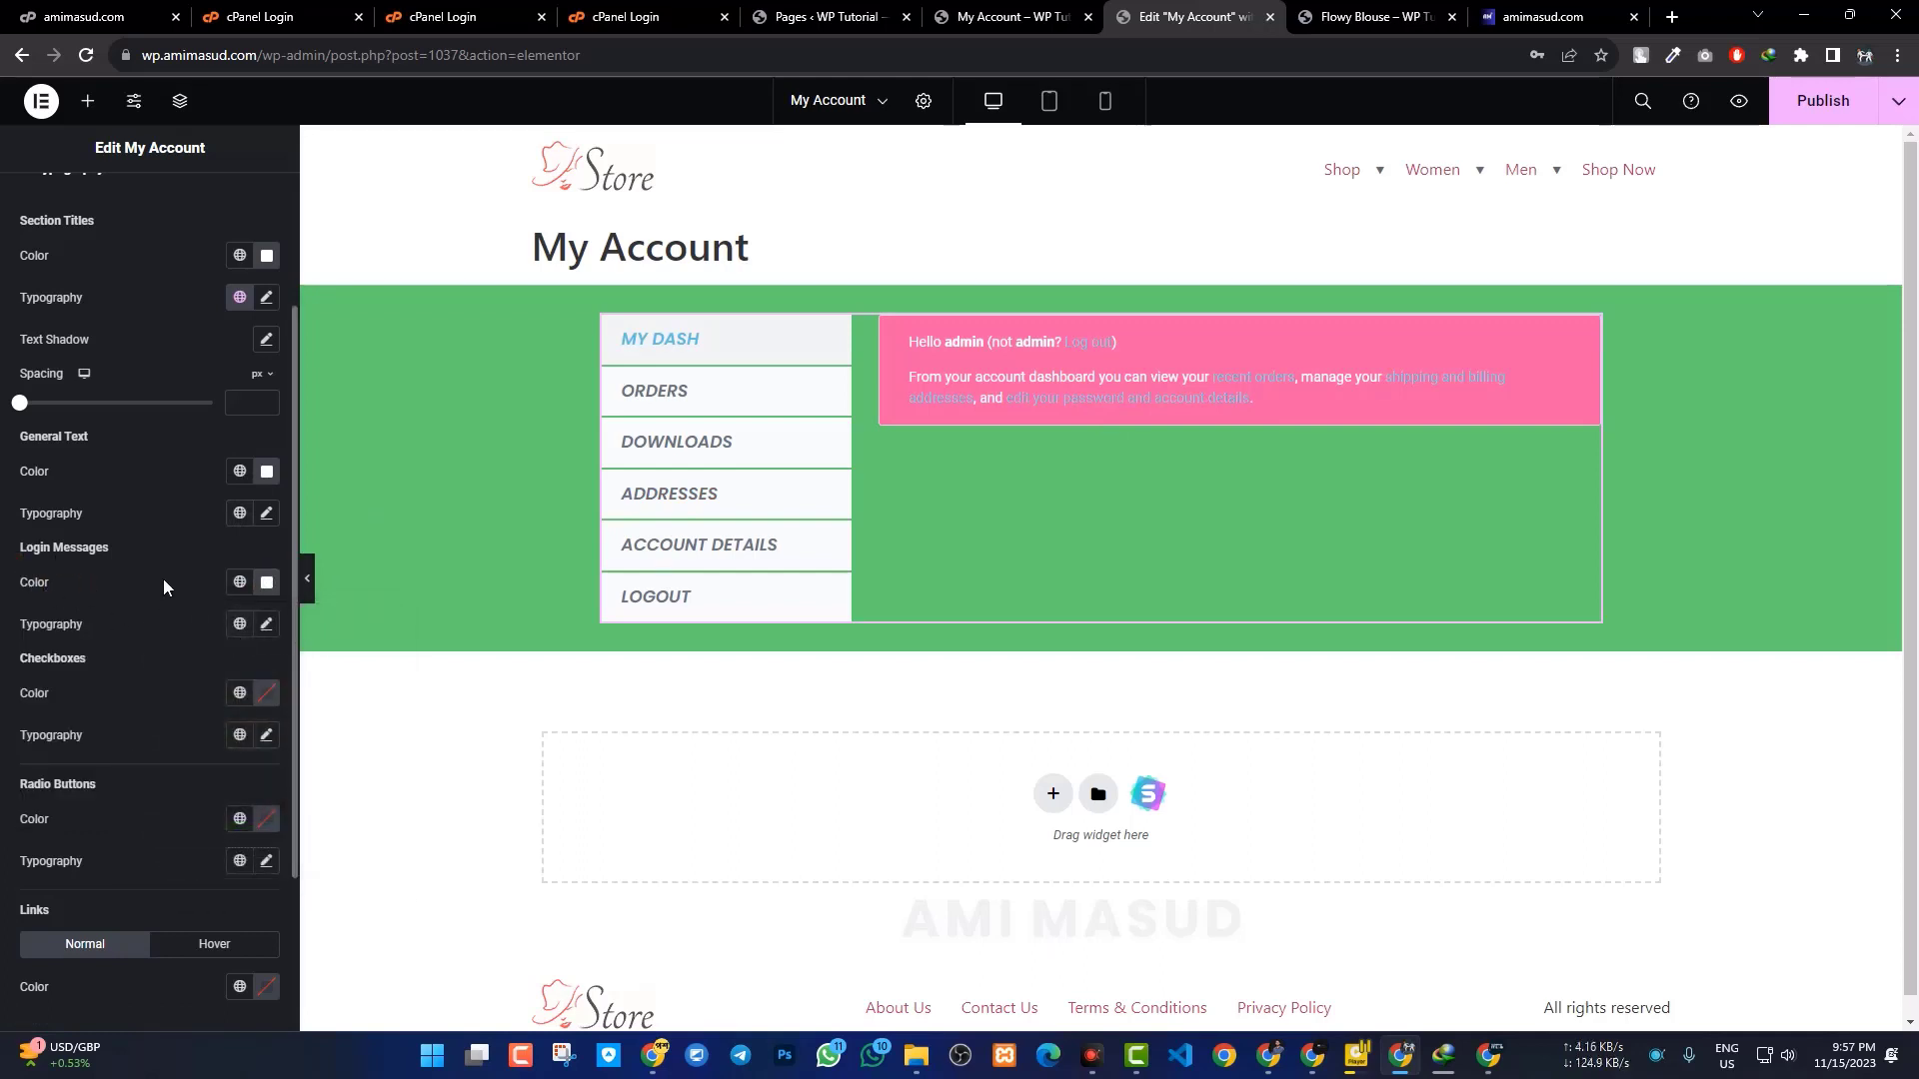
# Set the text color of both the checkboxes and the radio buttons to white.
pyautogui.scroll(-1, 171, 612)
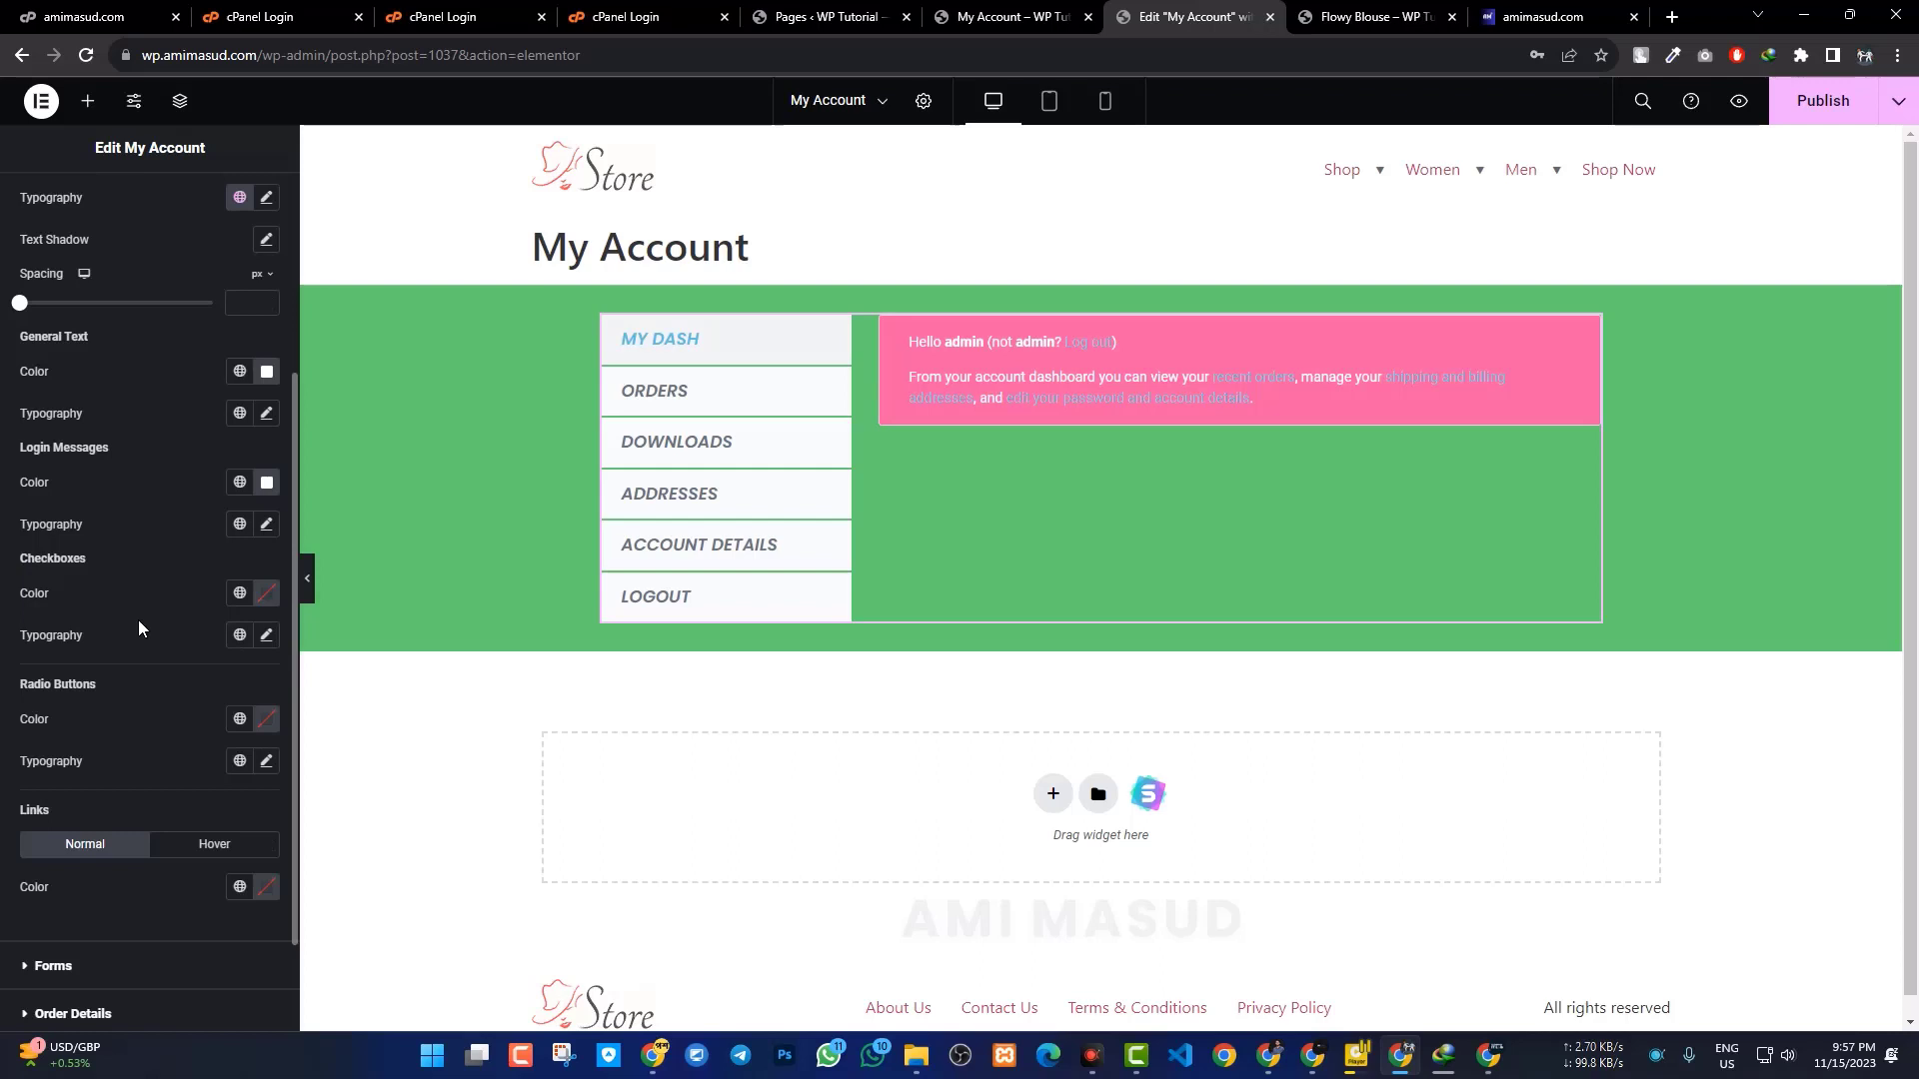
pyautogui.click(256, 593)
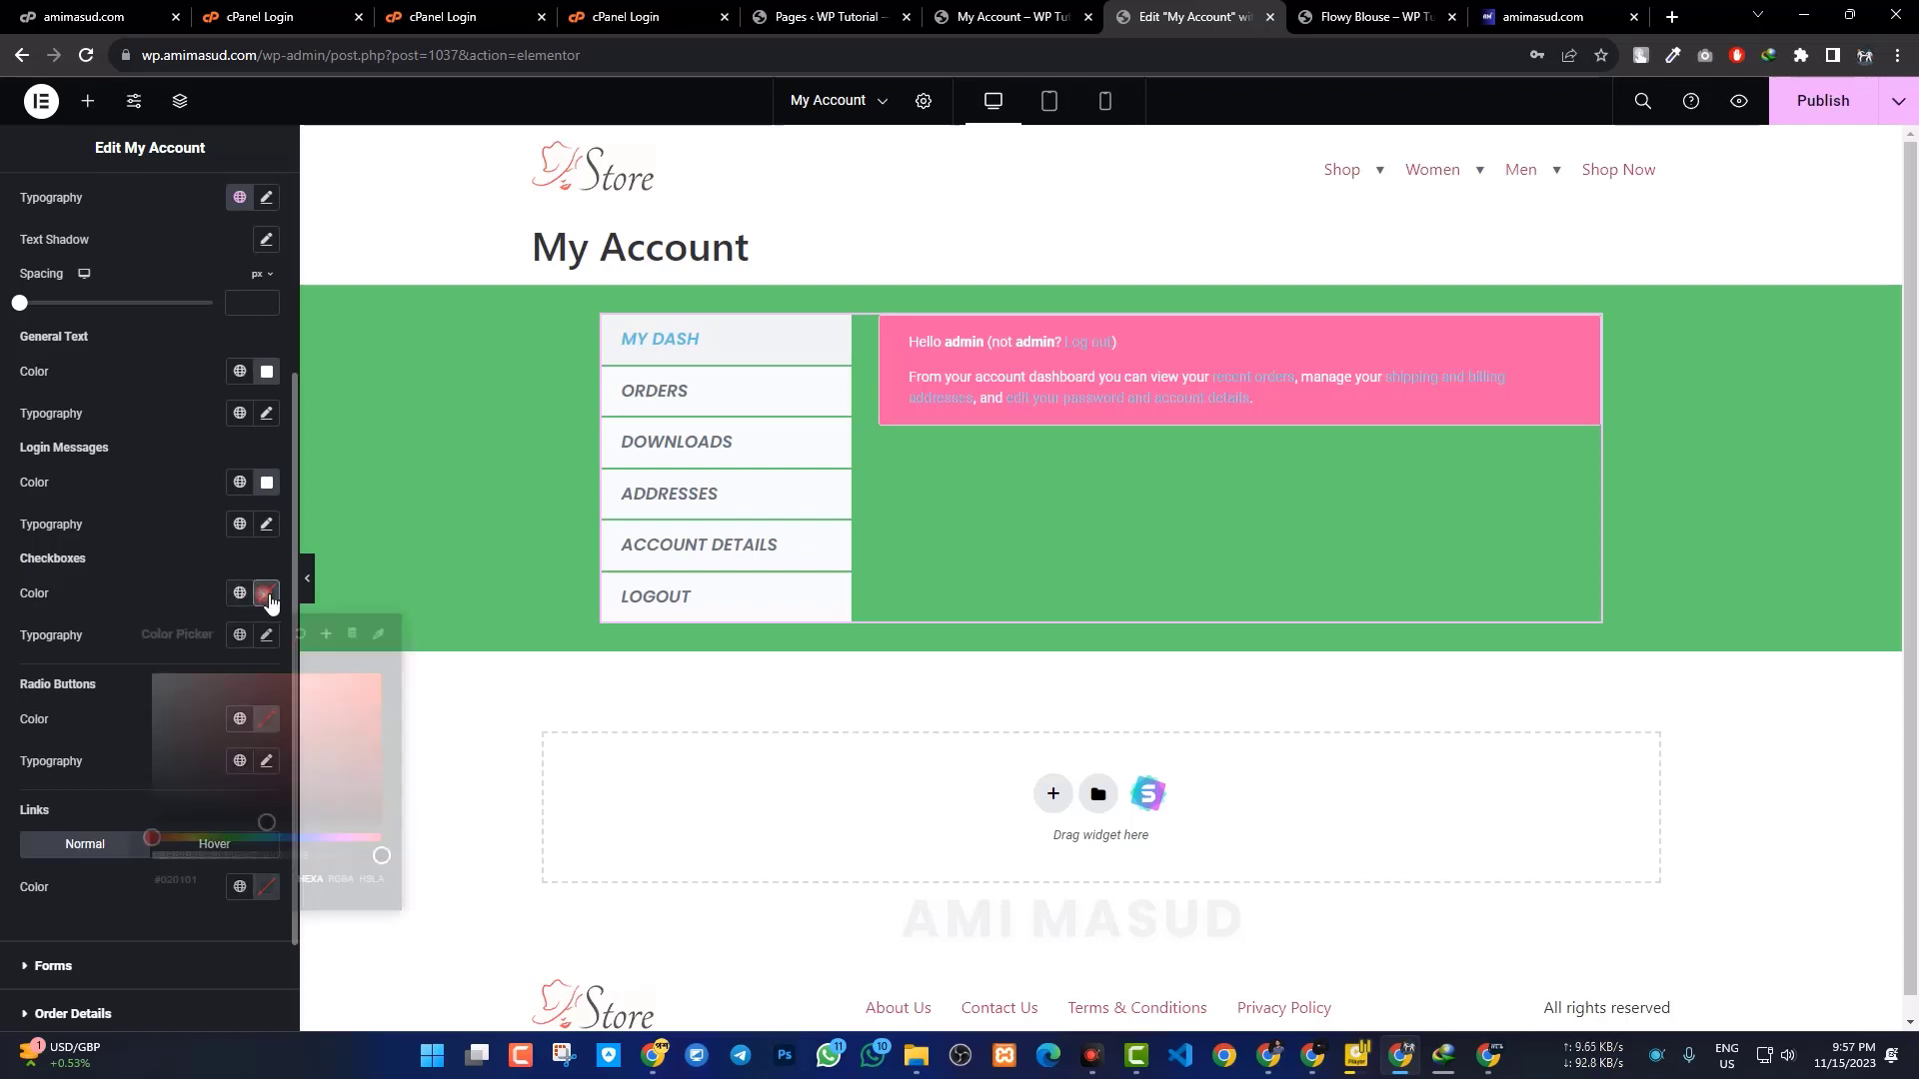
pyautogui.click(70, 608)
pyautogui.scroll(-1, 279, 750)
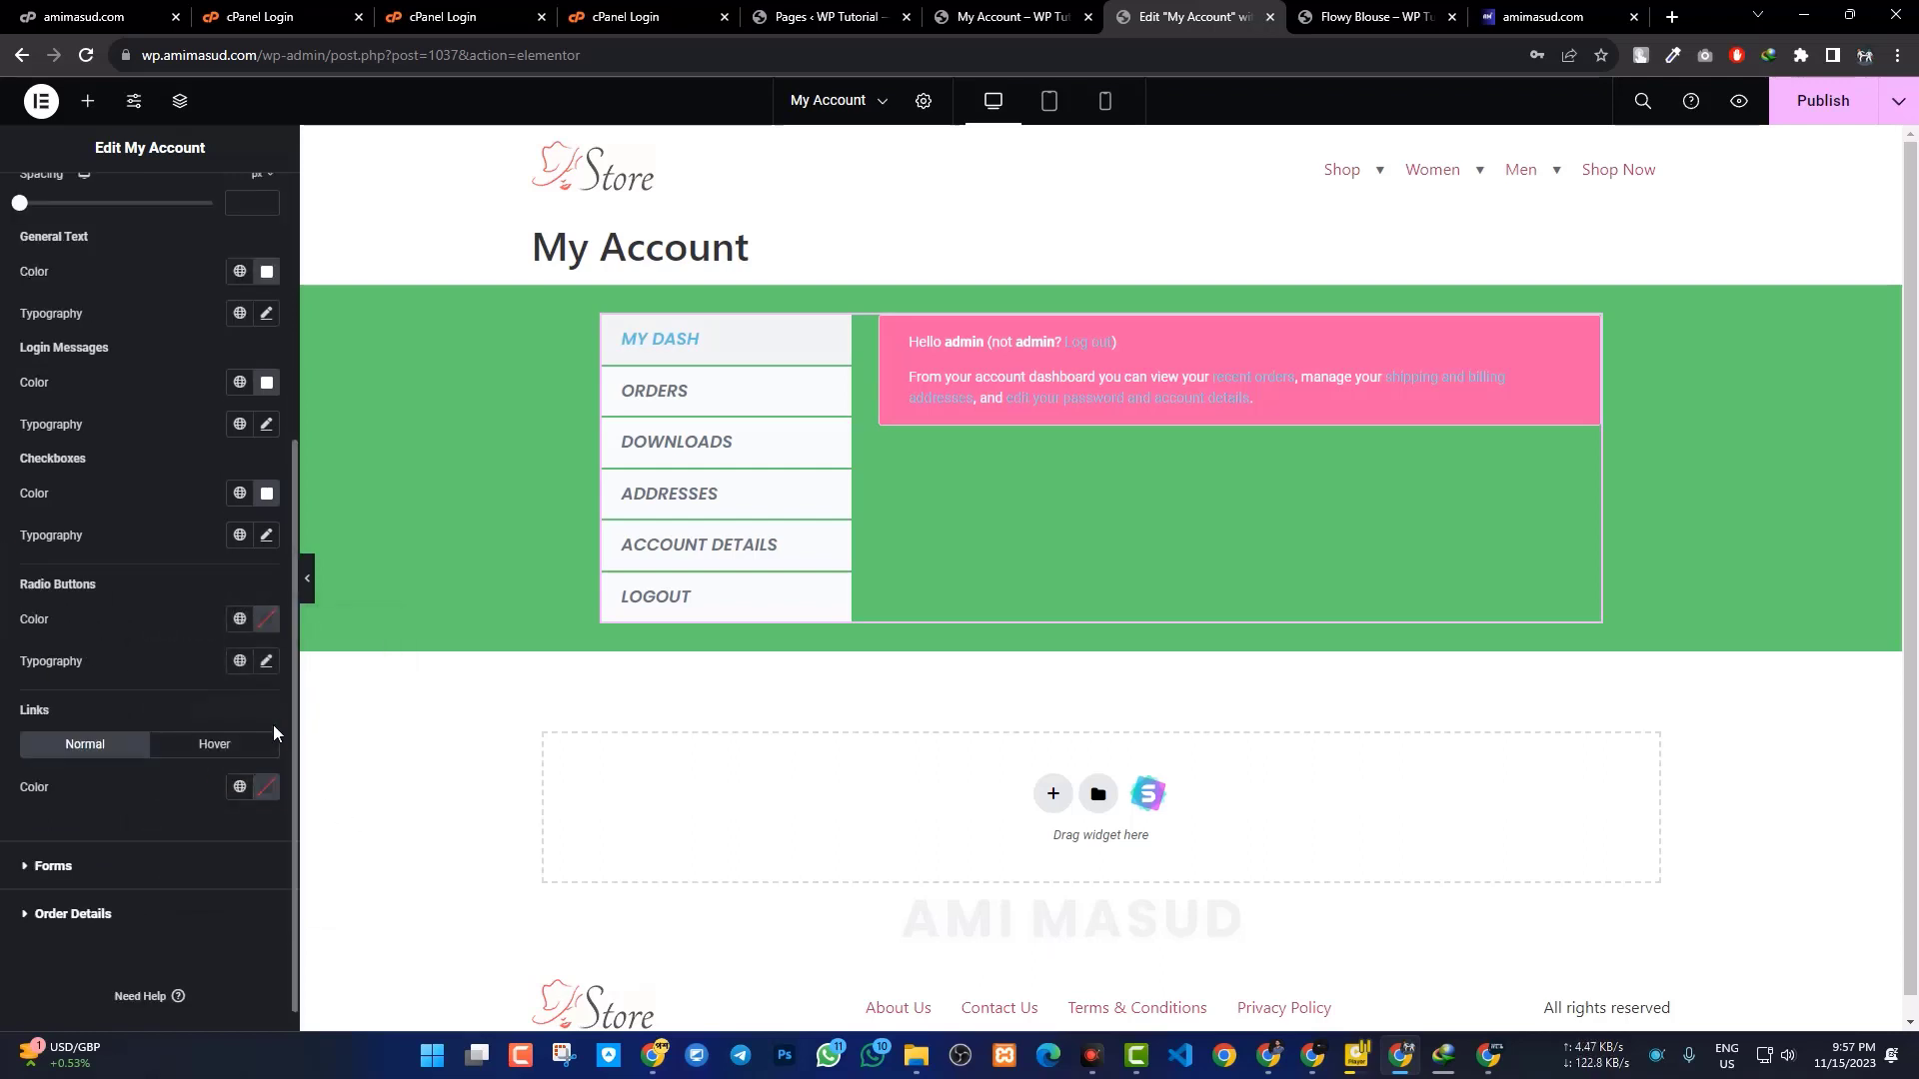
pyautogui.click(265, 620)
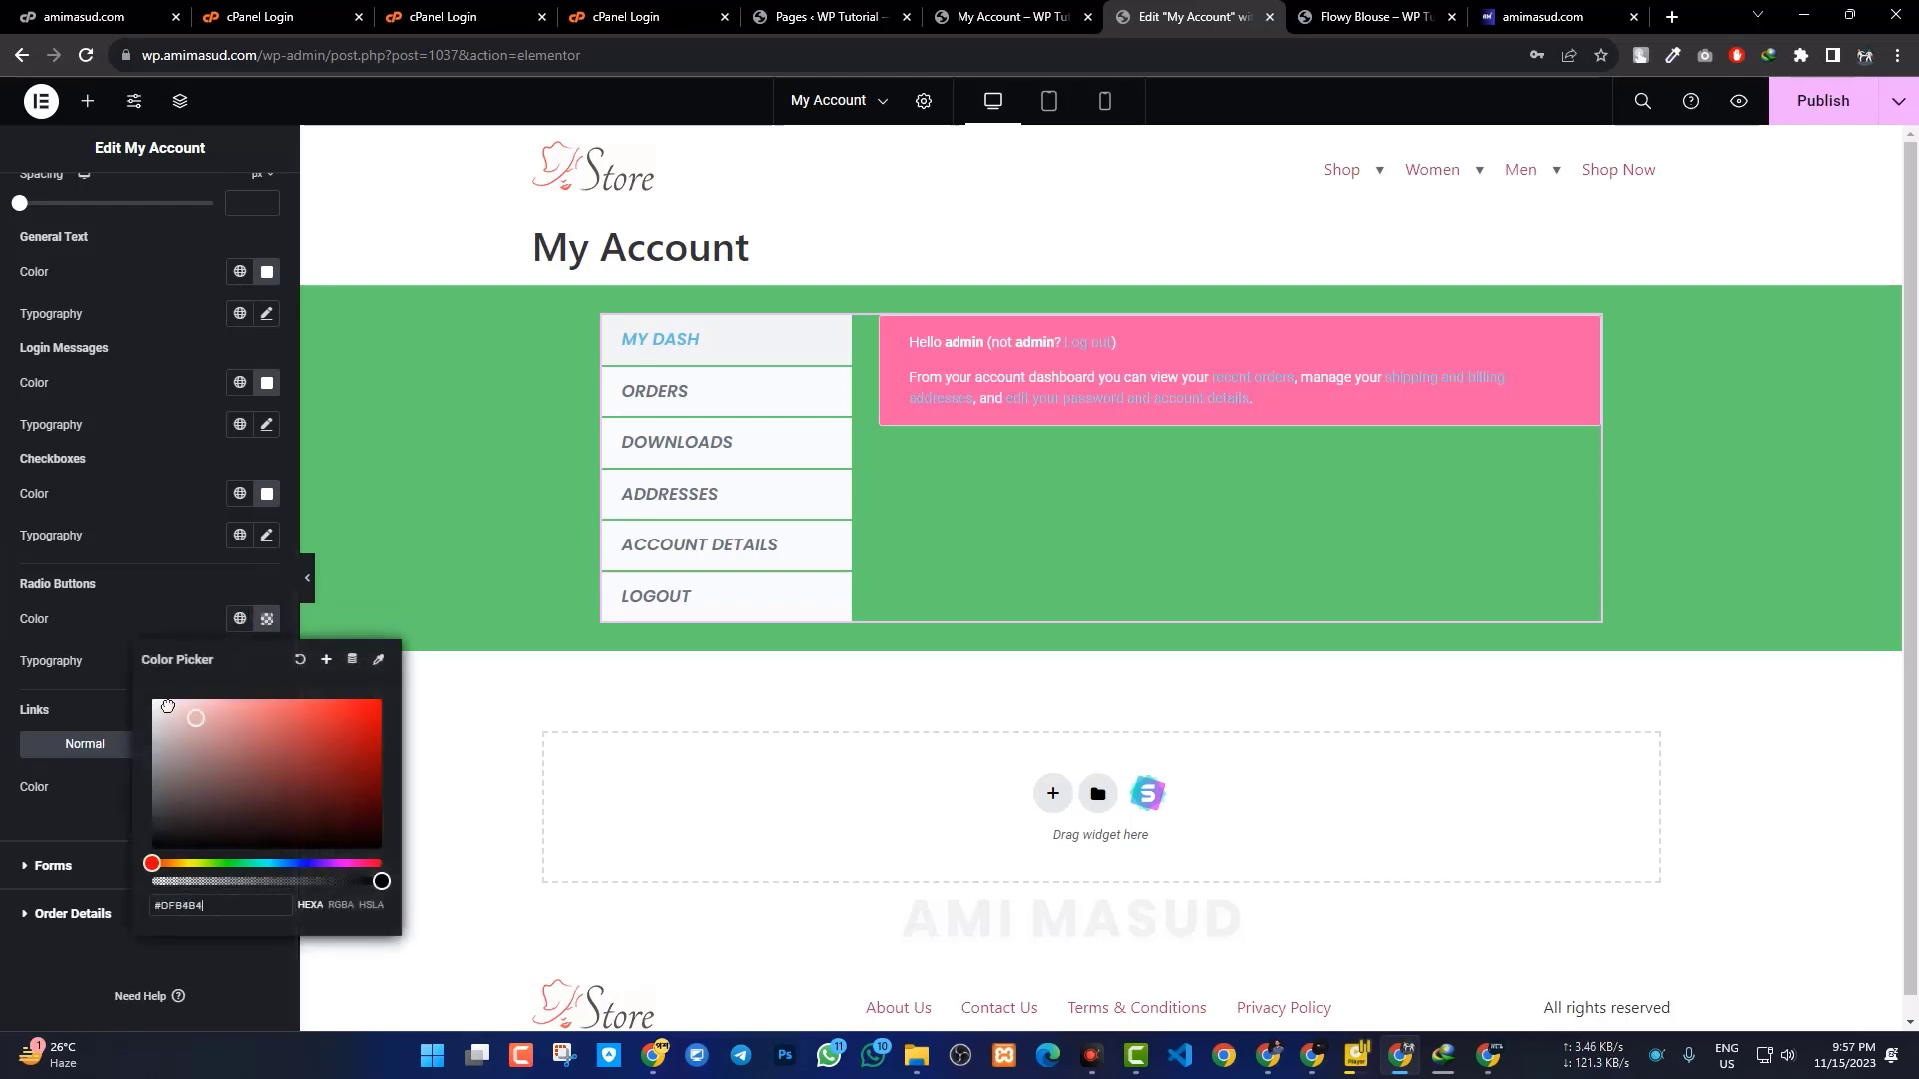
pyautogui.click(45, 642)
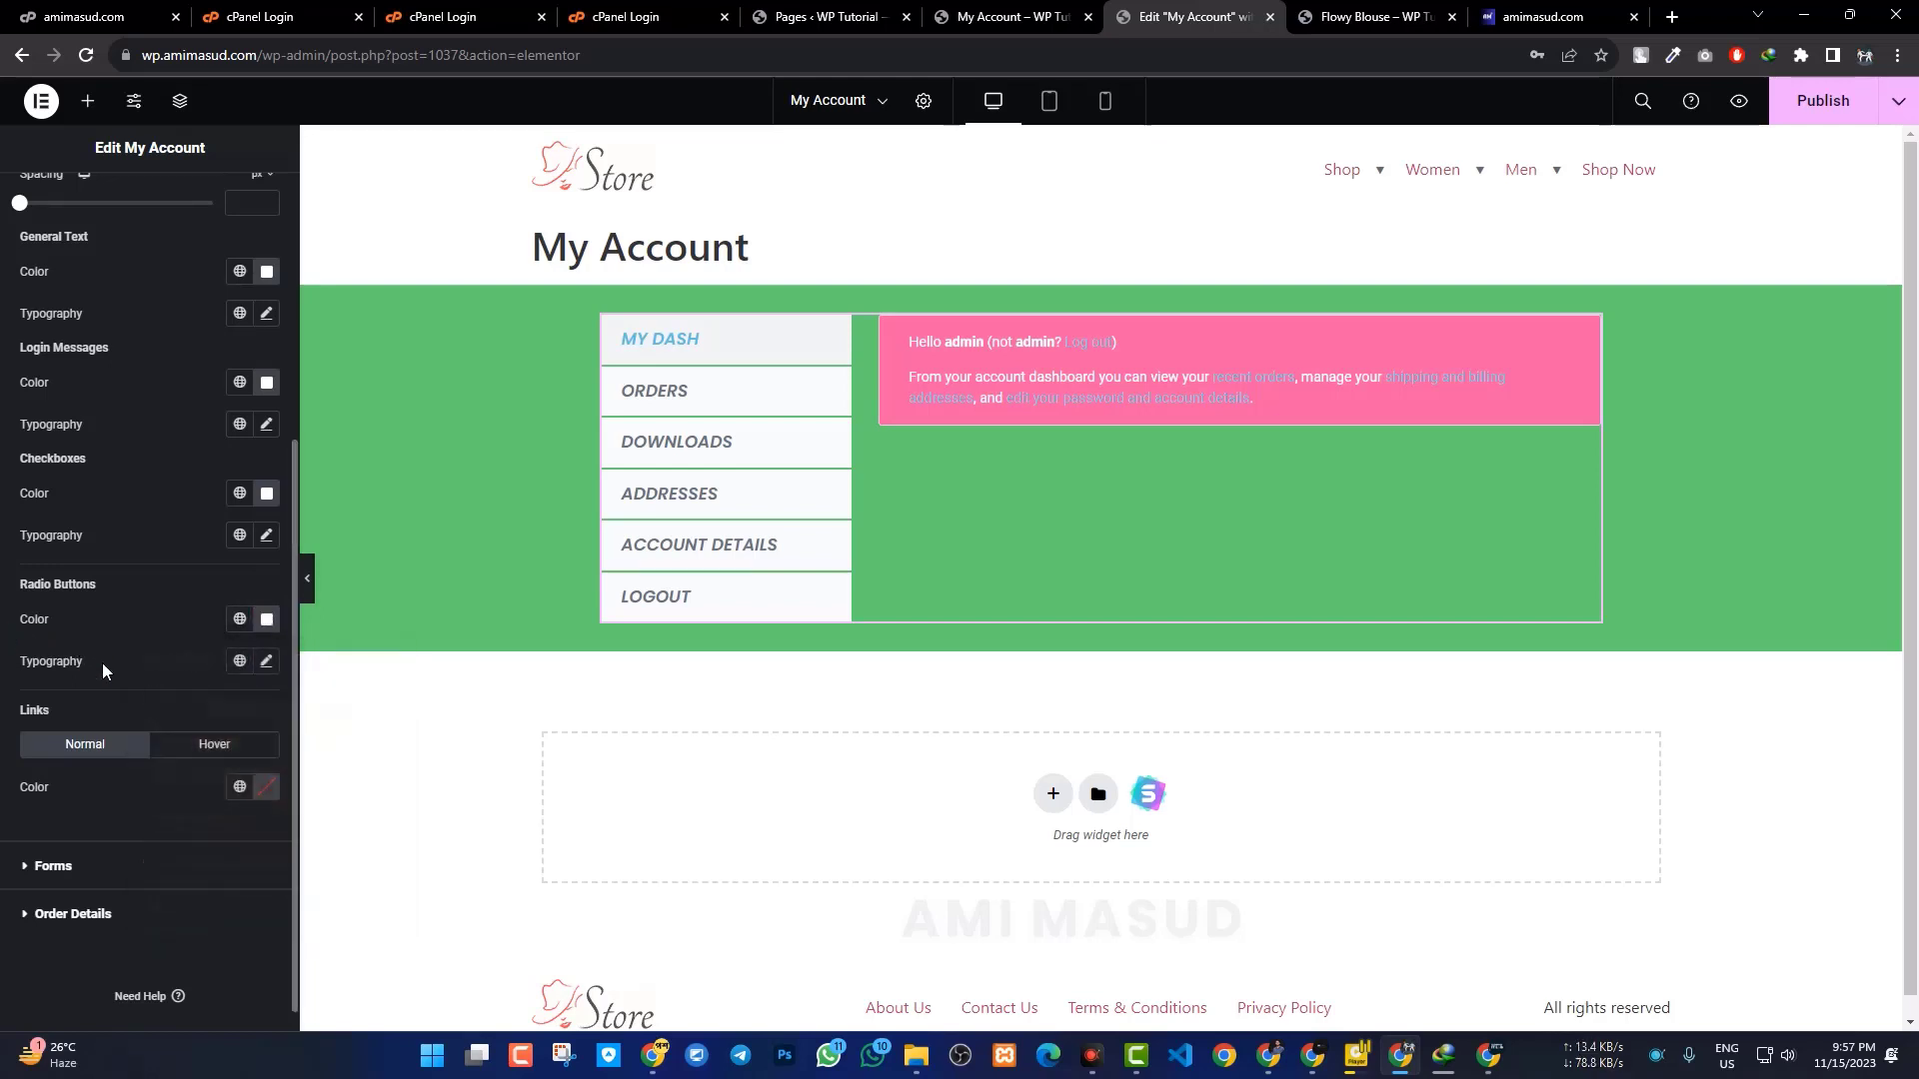
# Open the Forms style settings and set the form labels' color to white #FFFFFF.
pyautogui.scroll(4, 172, 673)
pyautogui.scroll(-4, 171, 675)
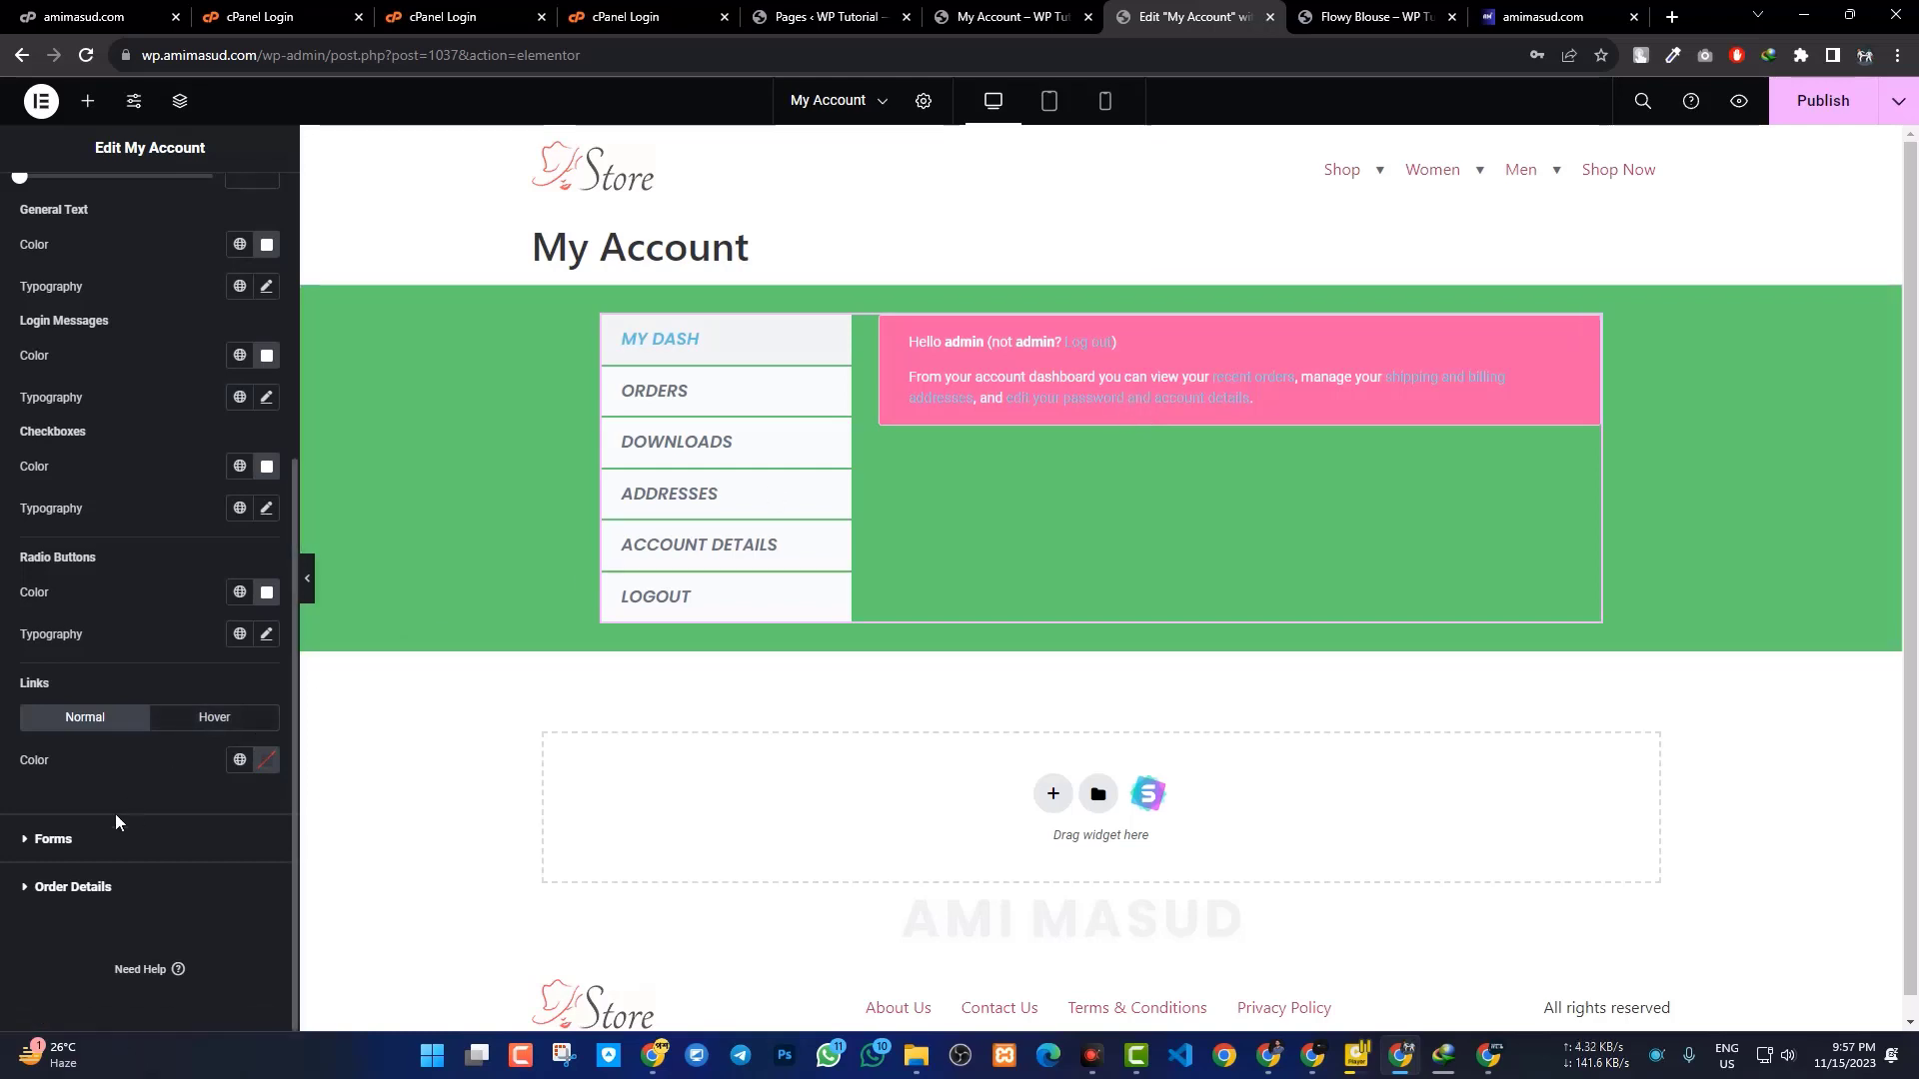
pyautogui.click(45, 840)
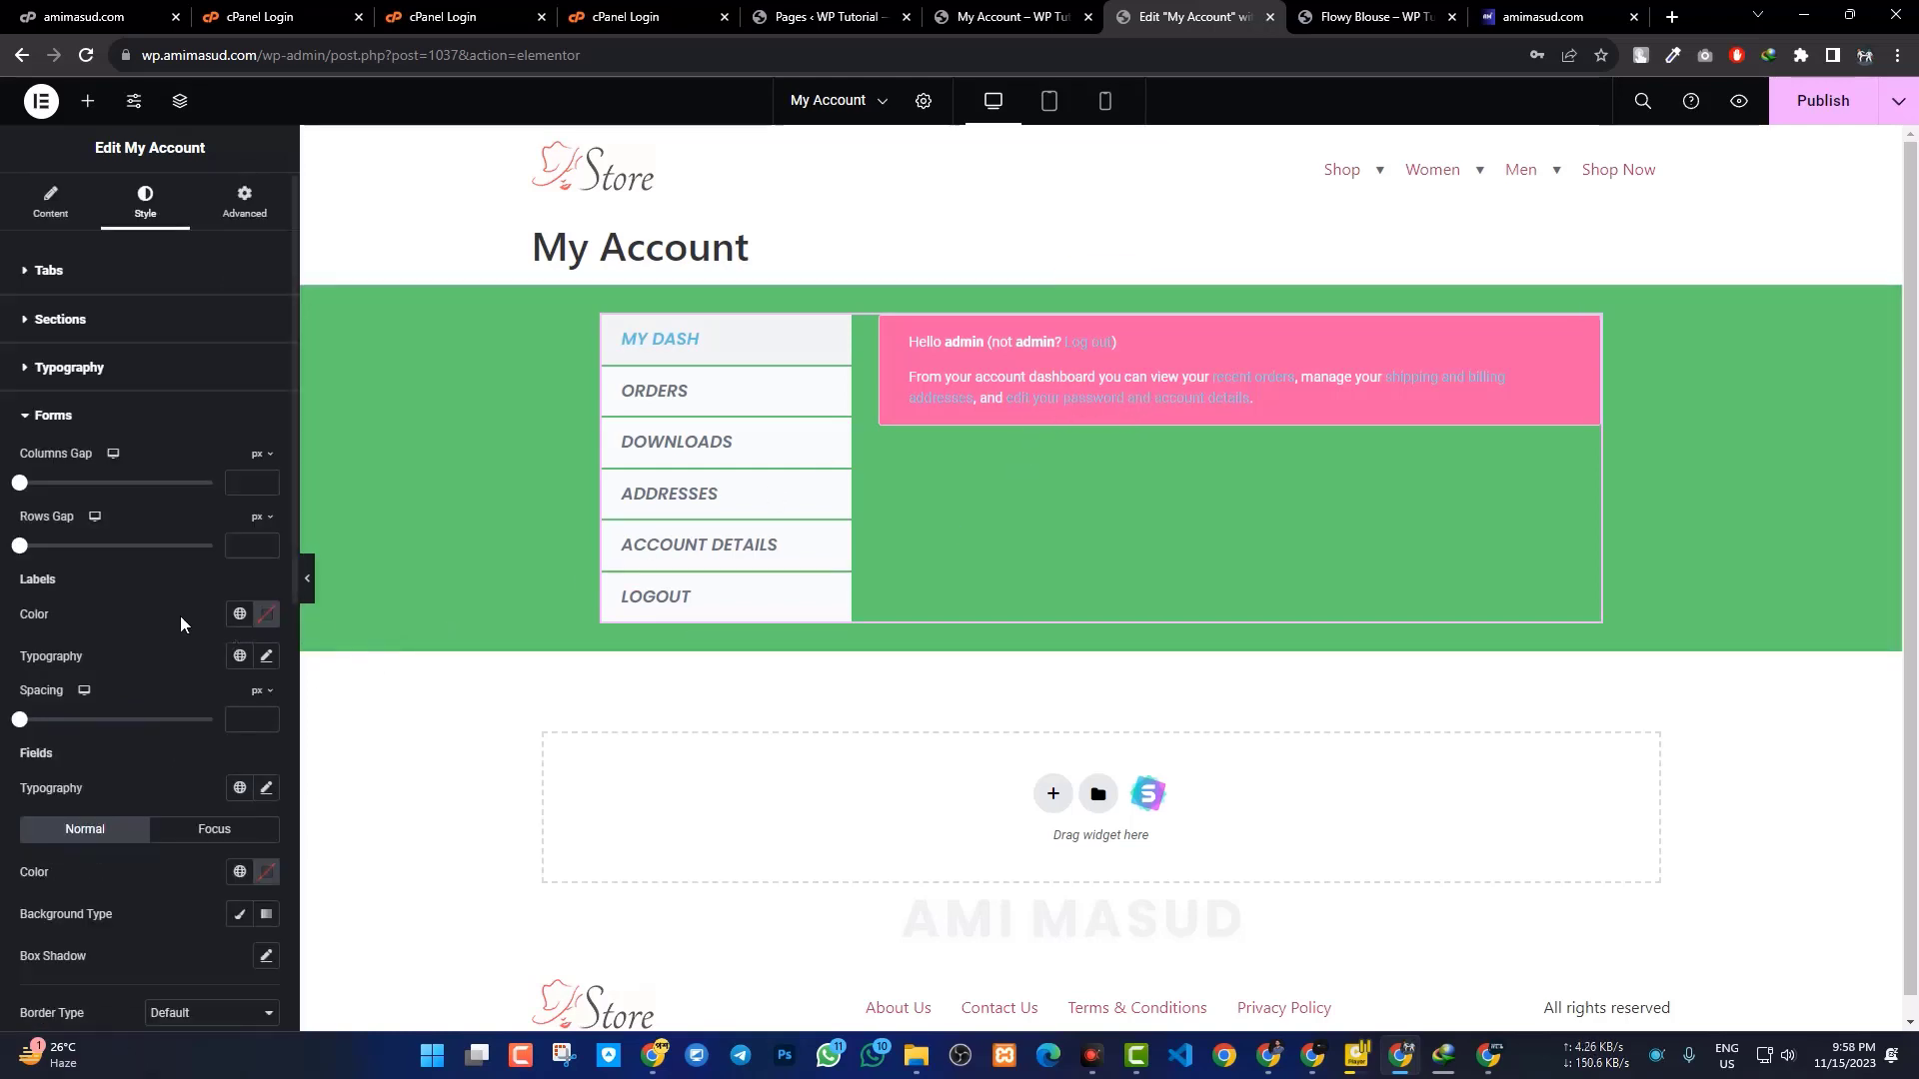
pyautogui.click(249, 615)
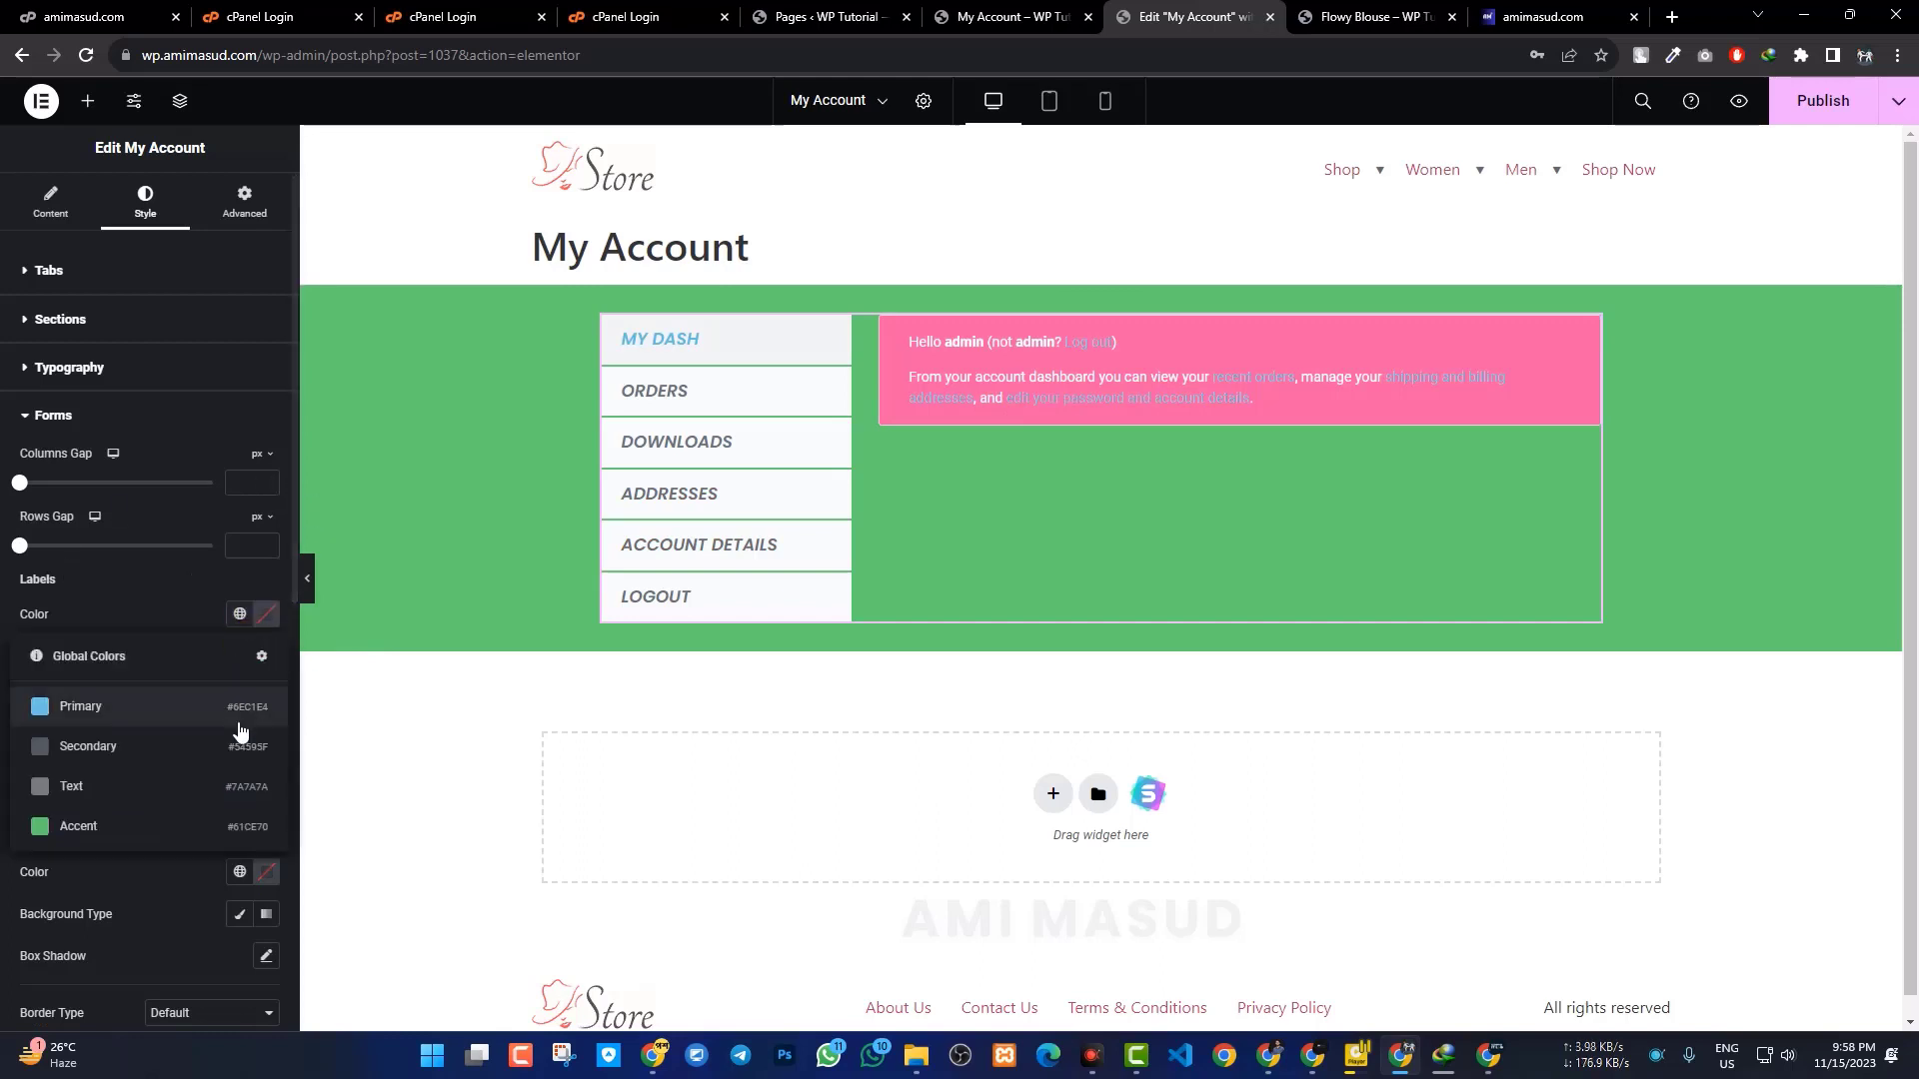
pyautogui.click(268, 616)
pyautogui.moveTo(262, 748); pyautogui.dragTo(81, 655)
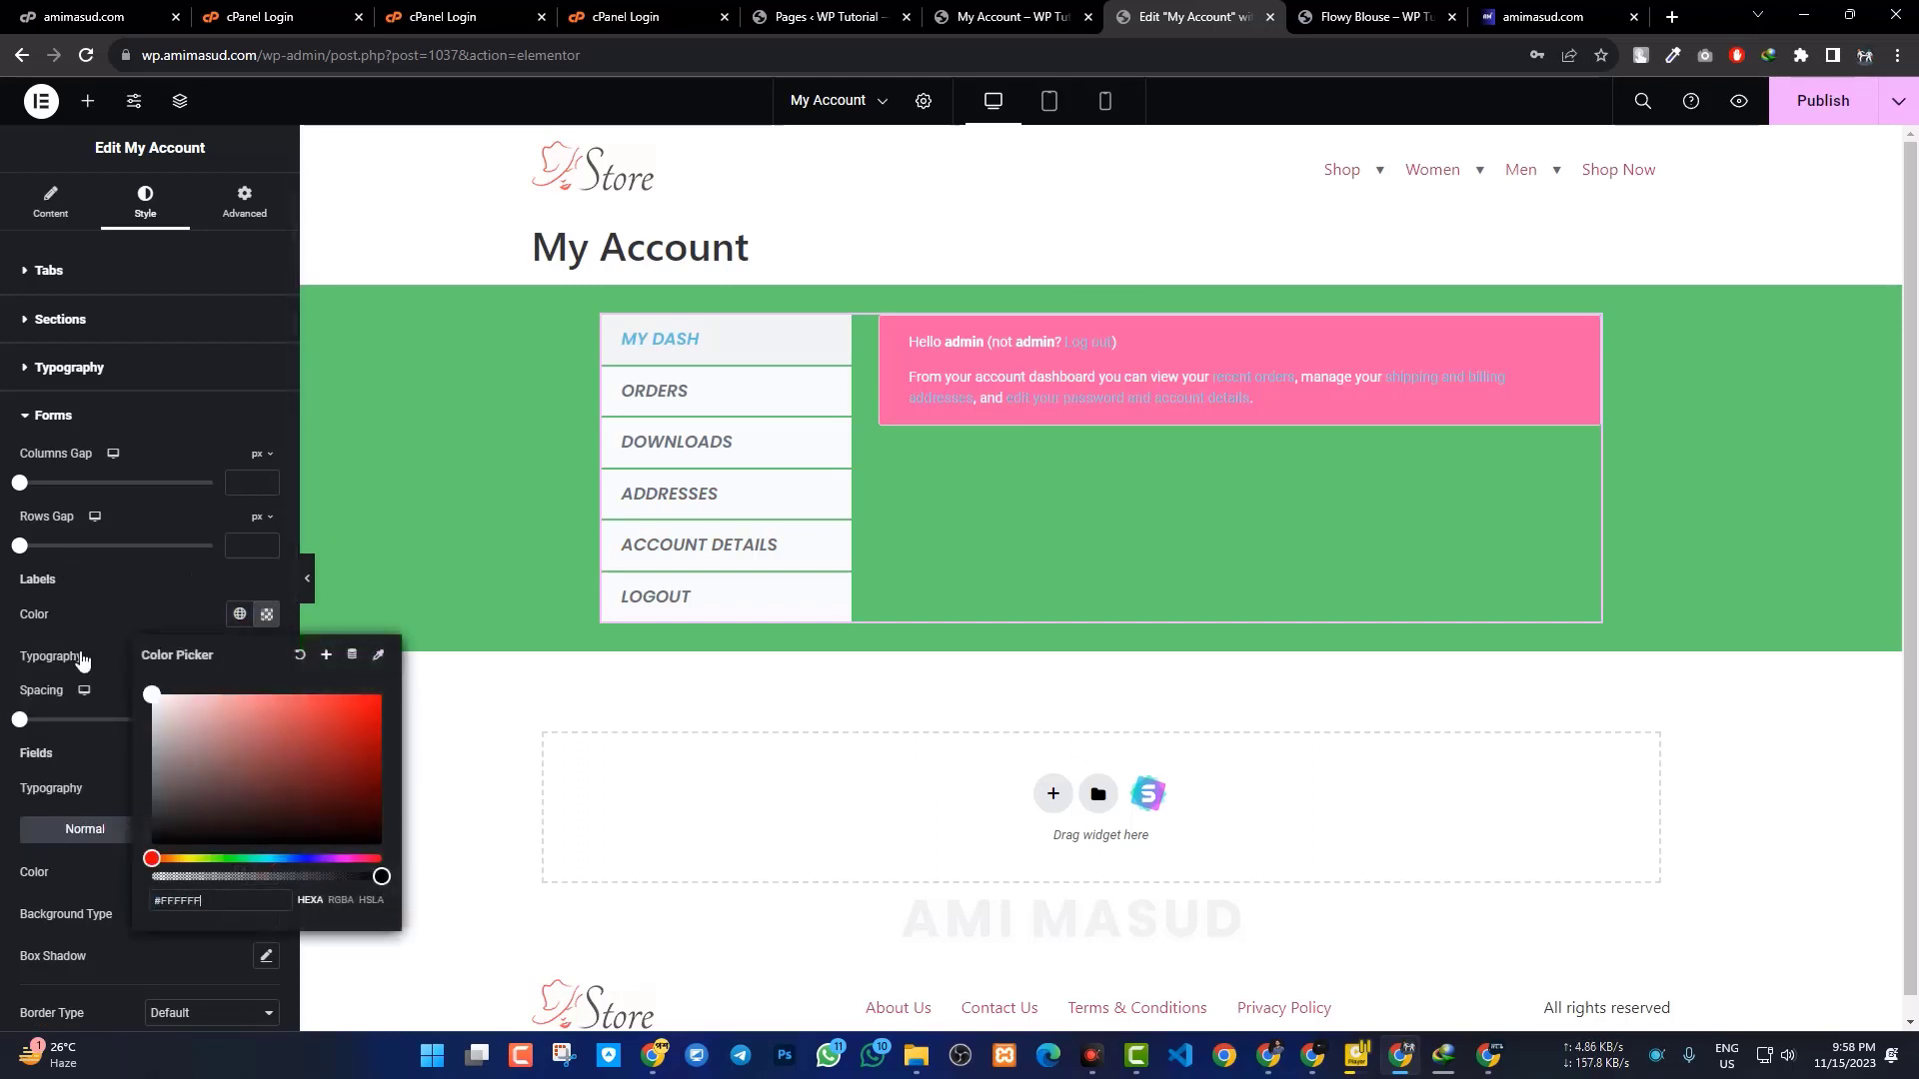
pyautogui.moveTo(298, 799); pyautogui.dragTo(86, 628)
pyautogui.click(2, 584)
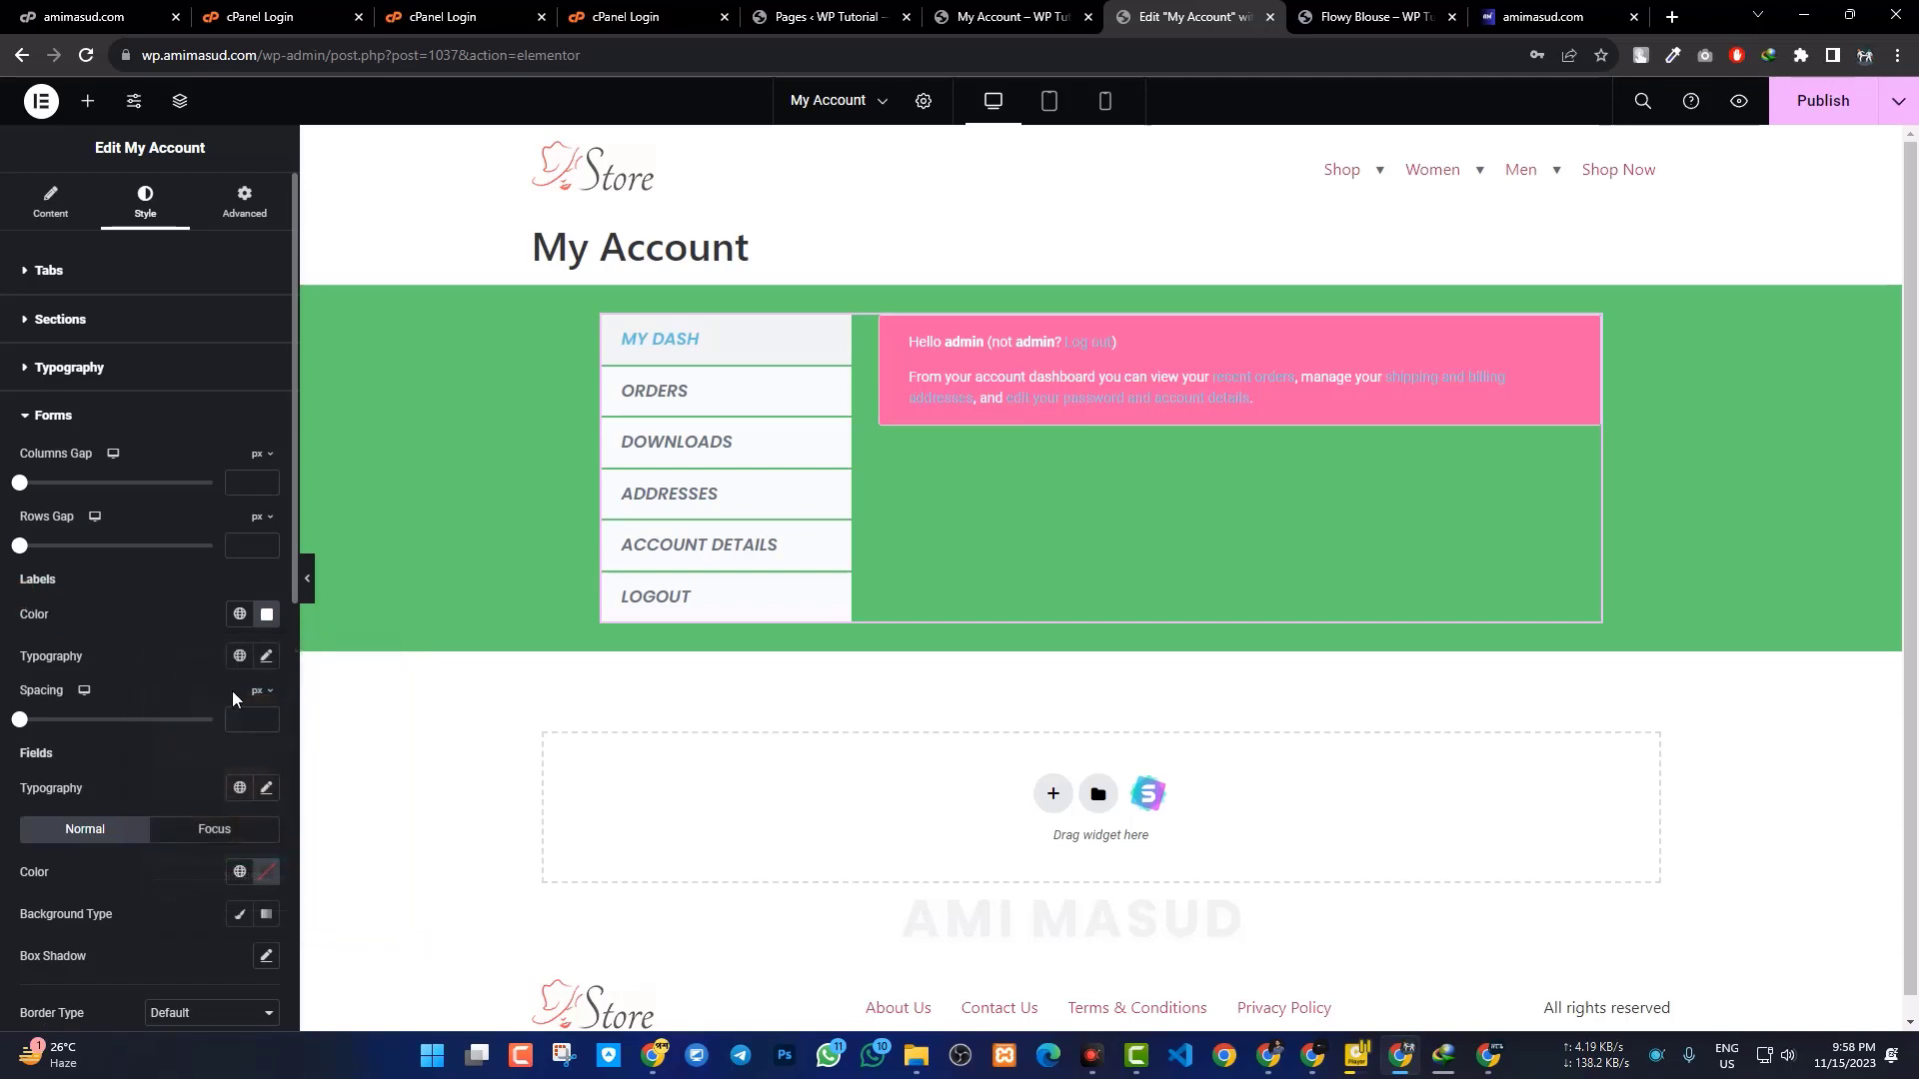
# Set the form fields' normal text color to white.
pyautogui.scroll(-1, 189, 741)
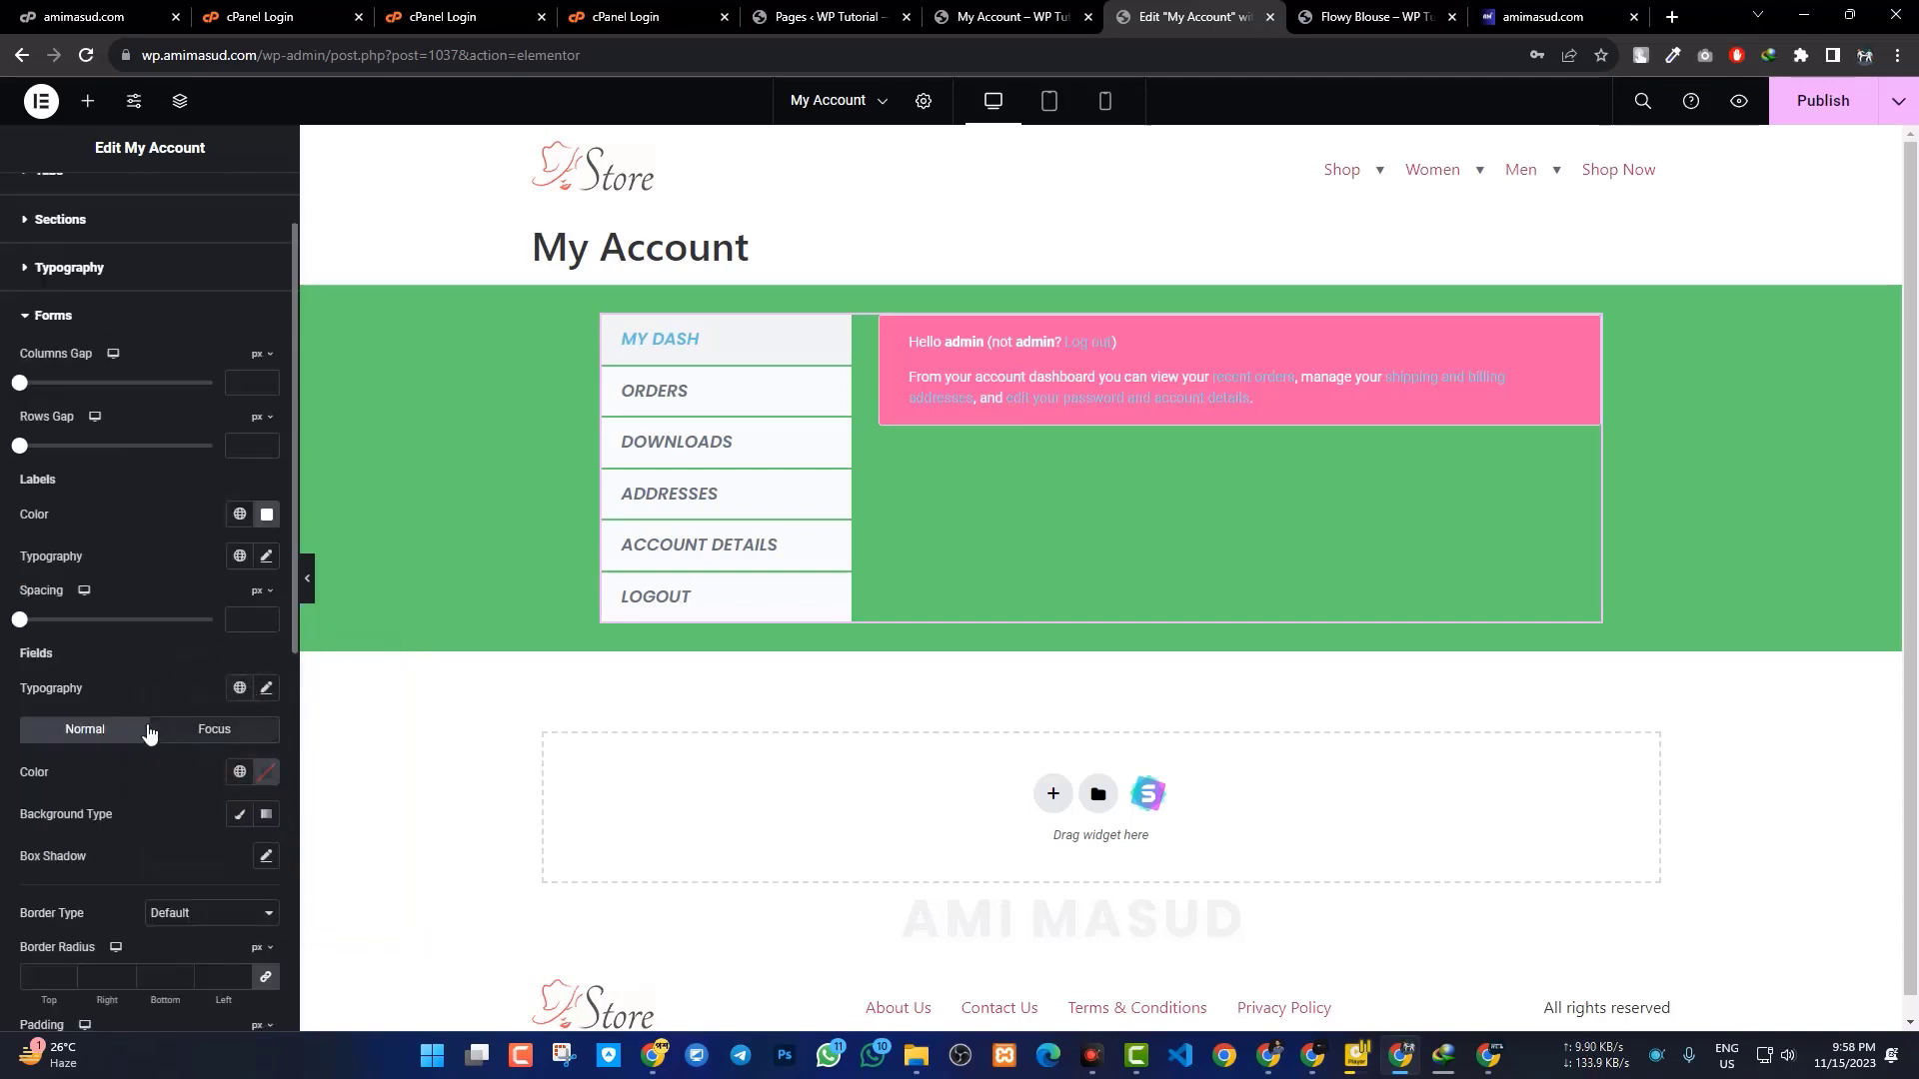
pyautogui.scroll(-1, 112, 695)
pyautogui.click(242, 673)
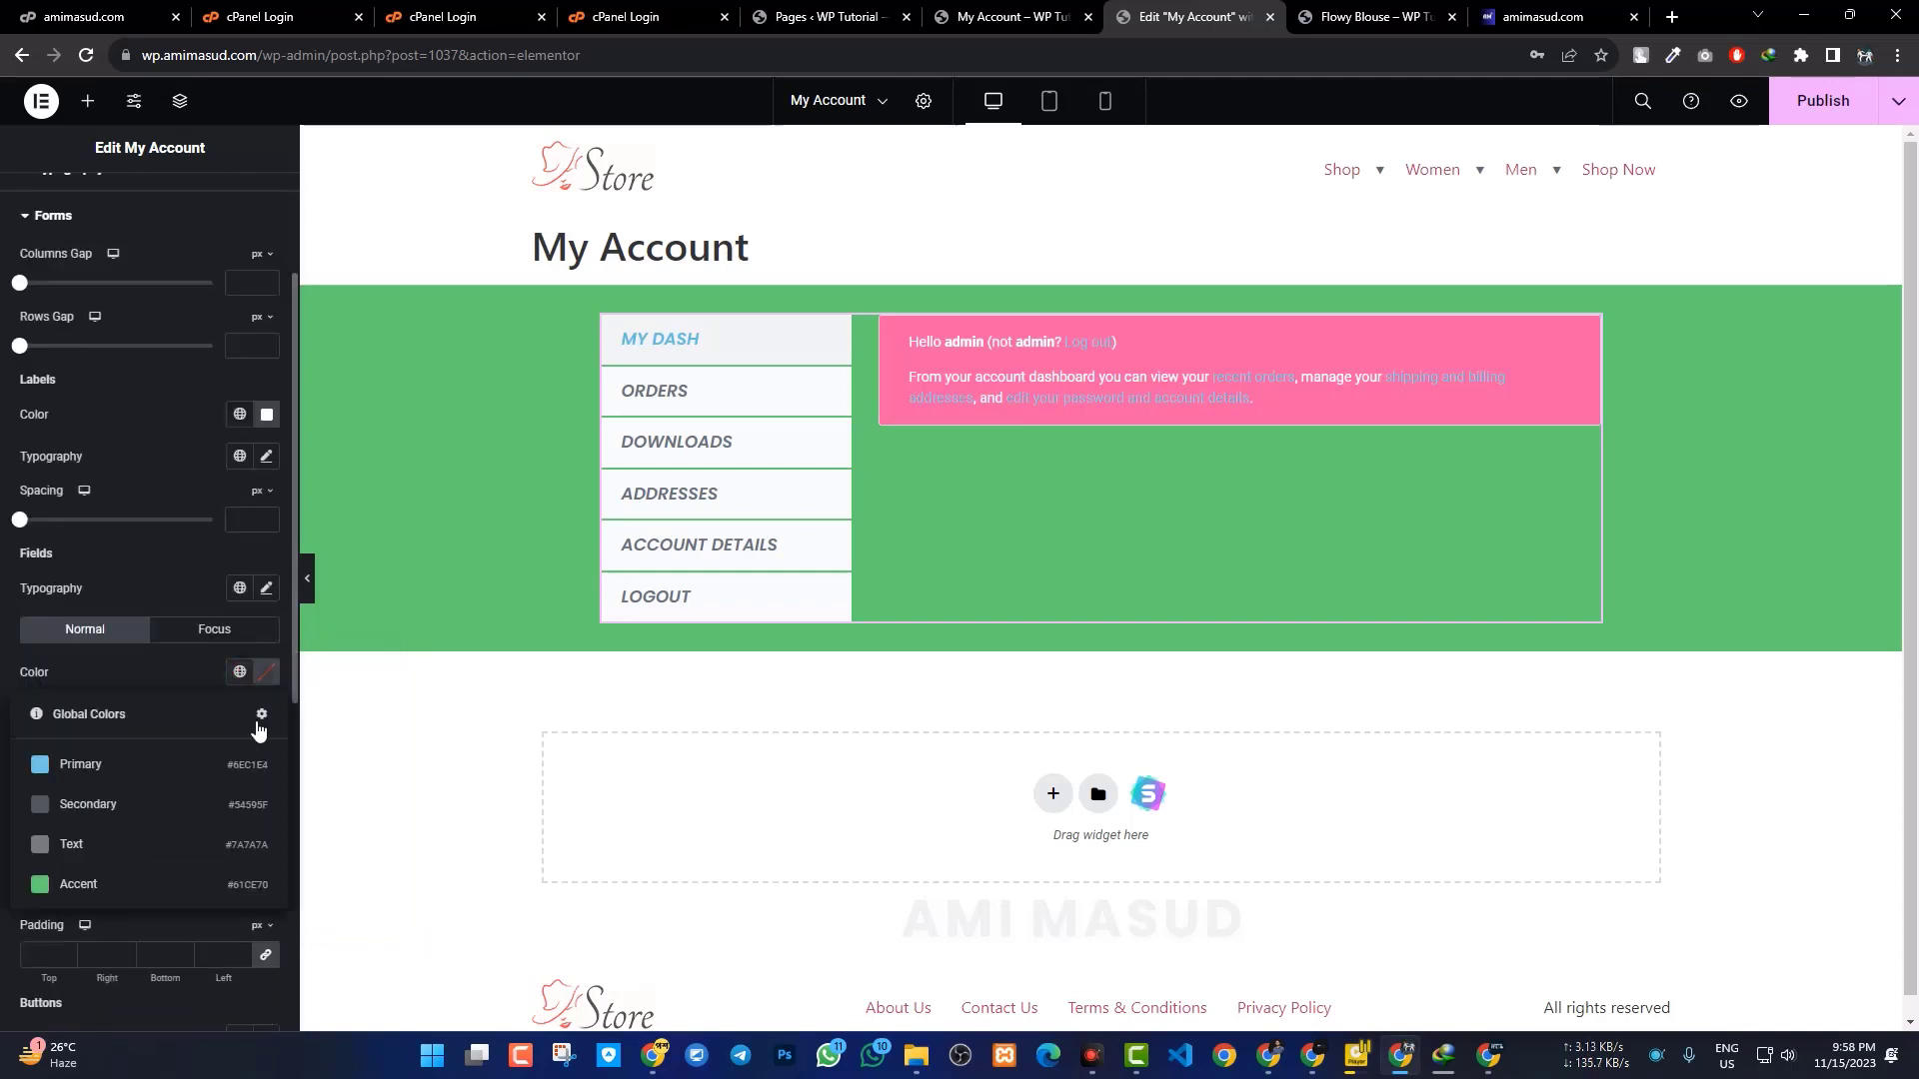
pyautogui.click(266, 672)
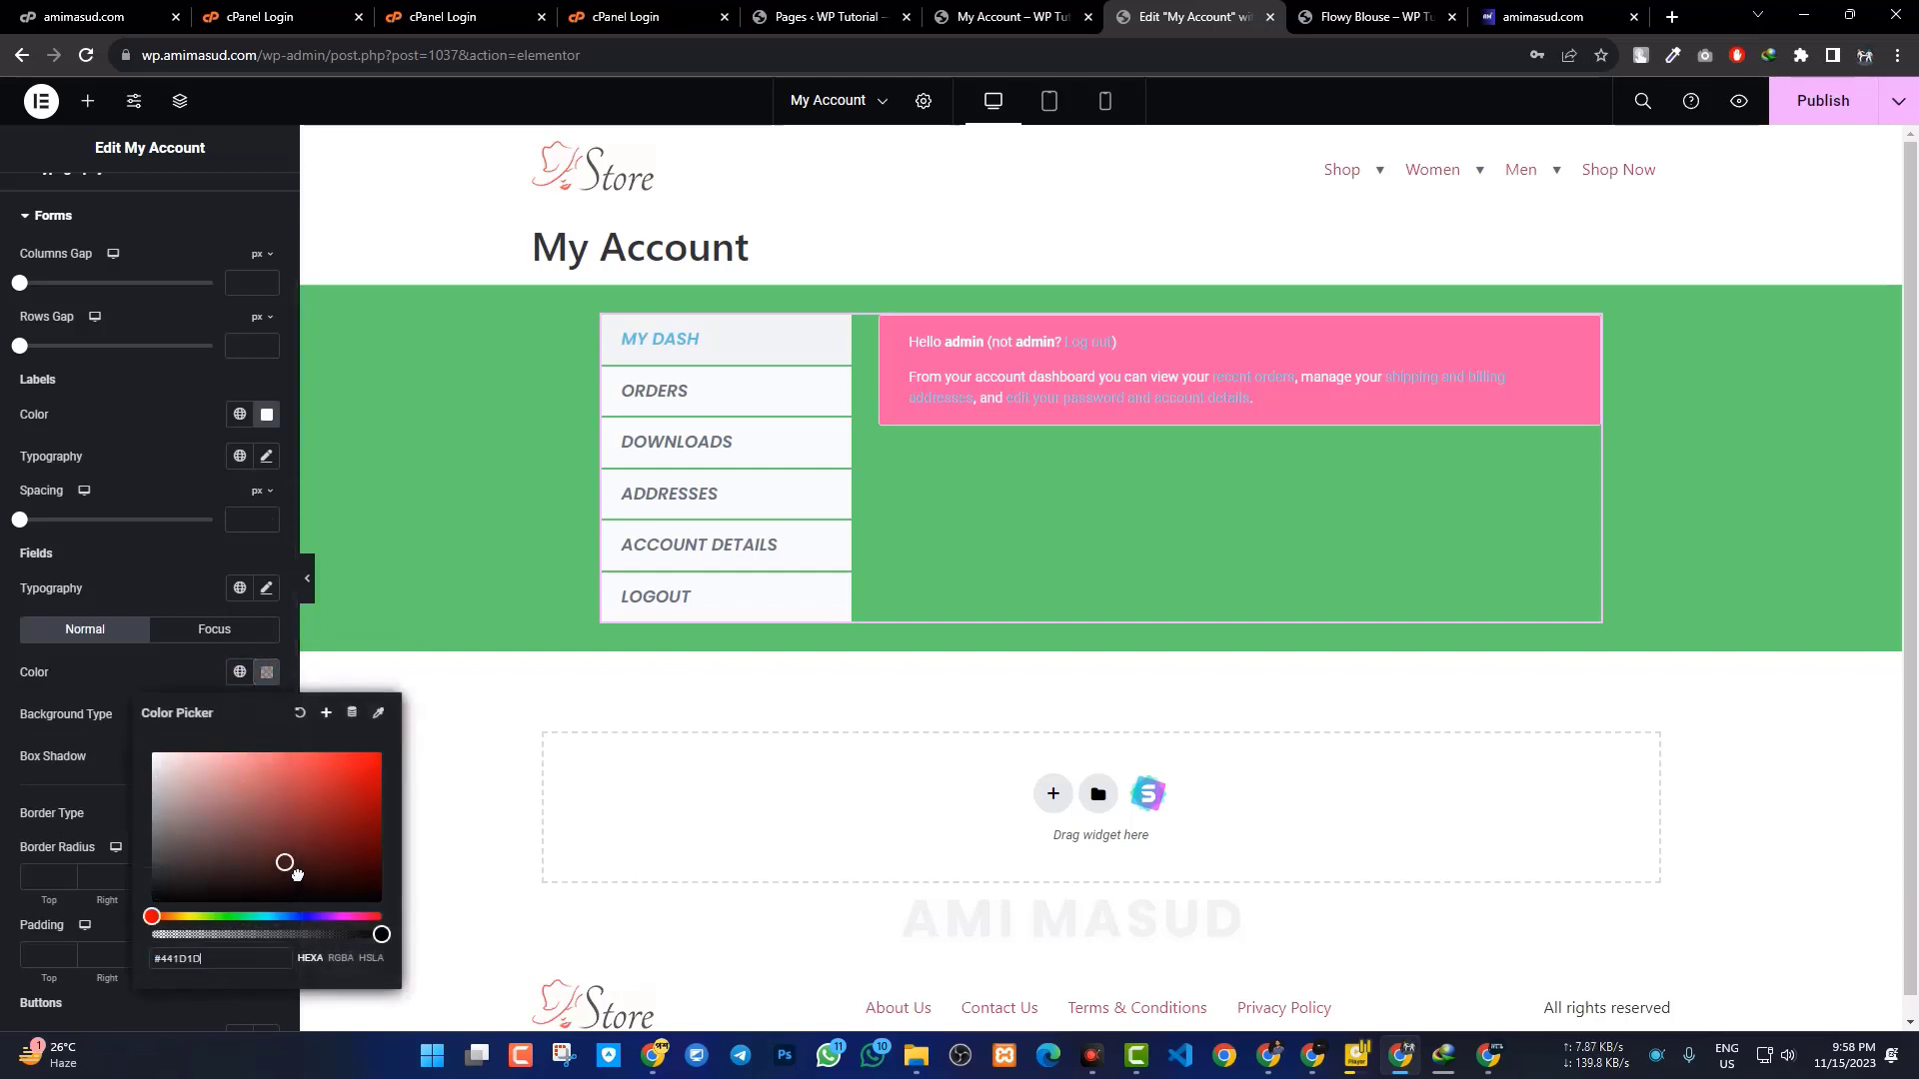
pyautogui.click(8, 674)
# Look through the remaining form field and button style options, and open the Order Details style settings.
pyautogui.scroll(-2, 8, 674)
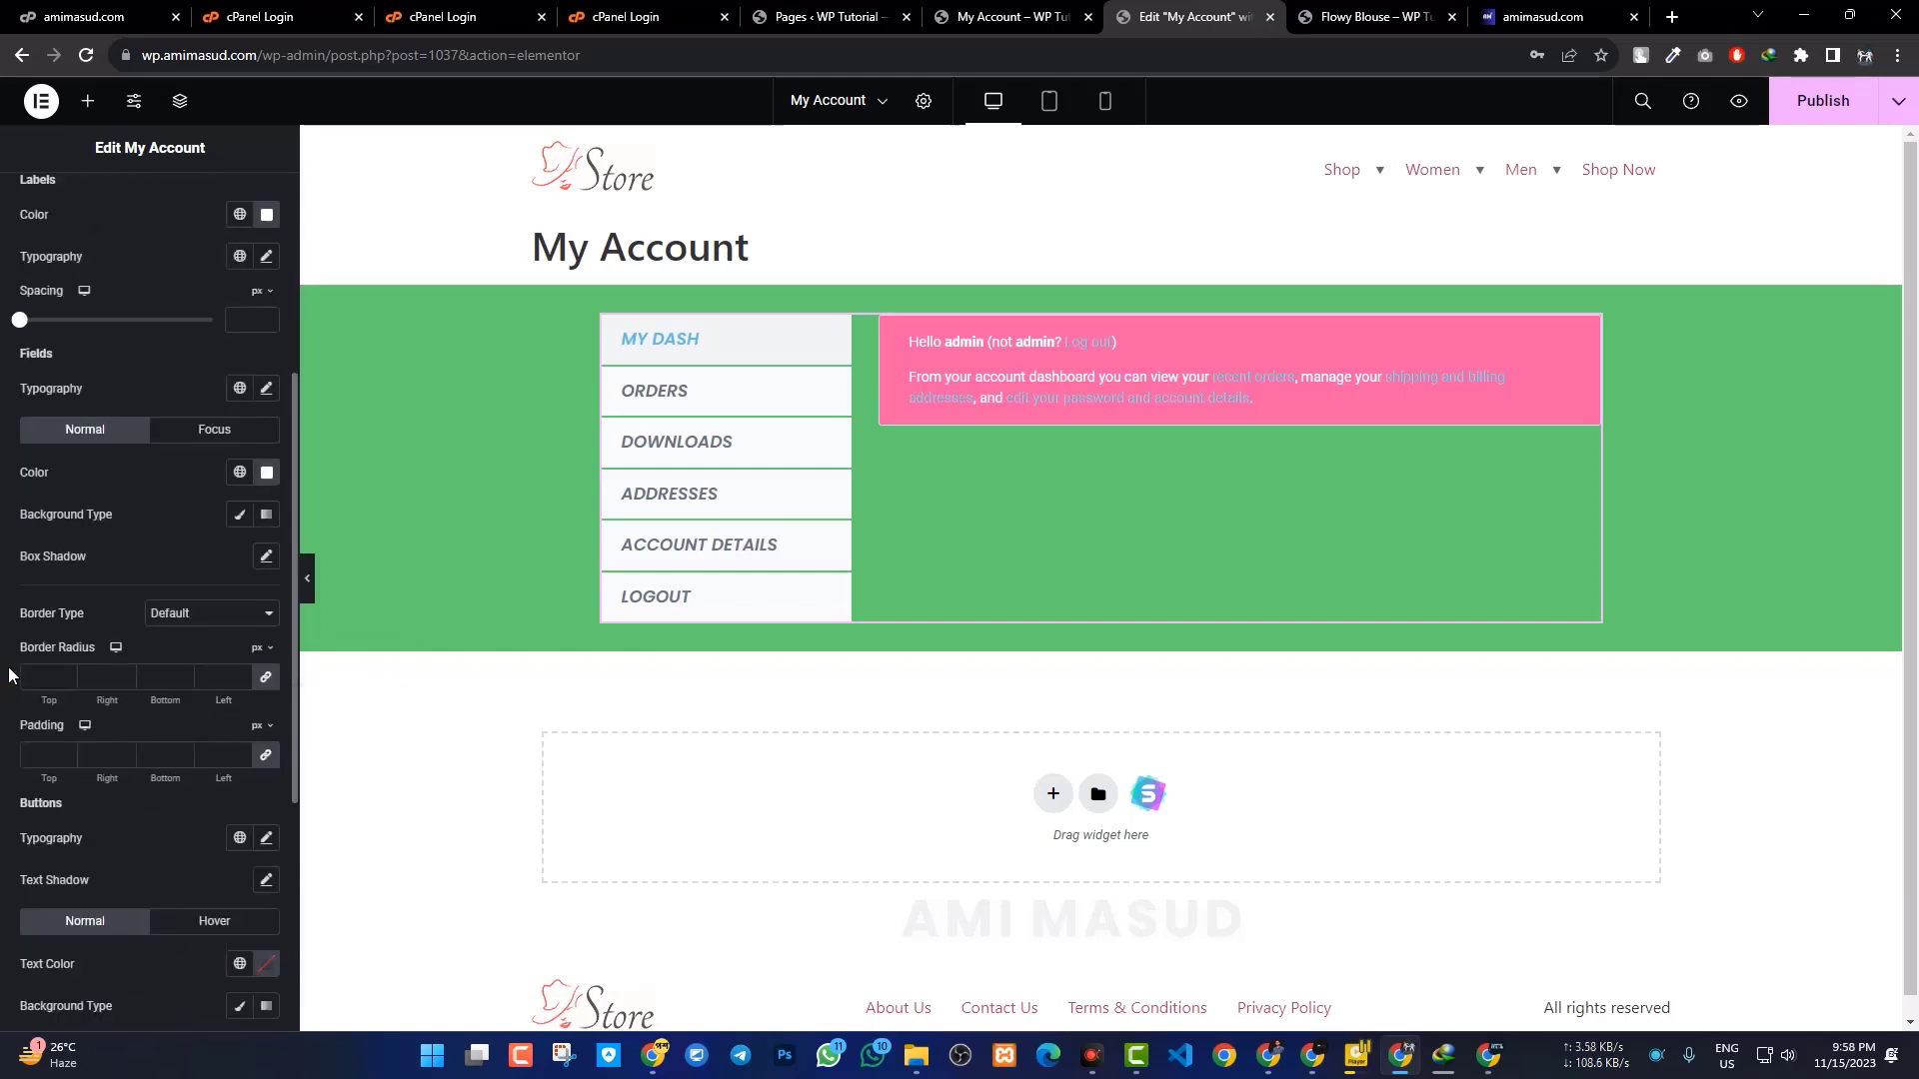
pyautogui.scroll(-1, 8, 674)
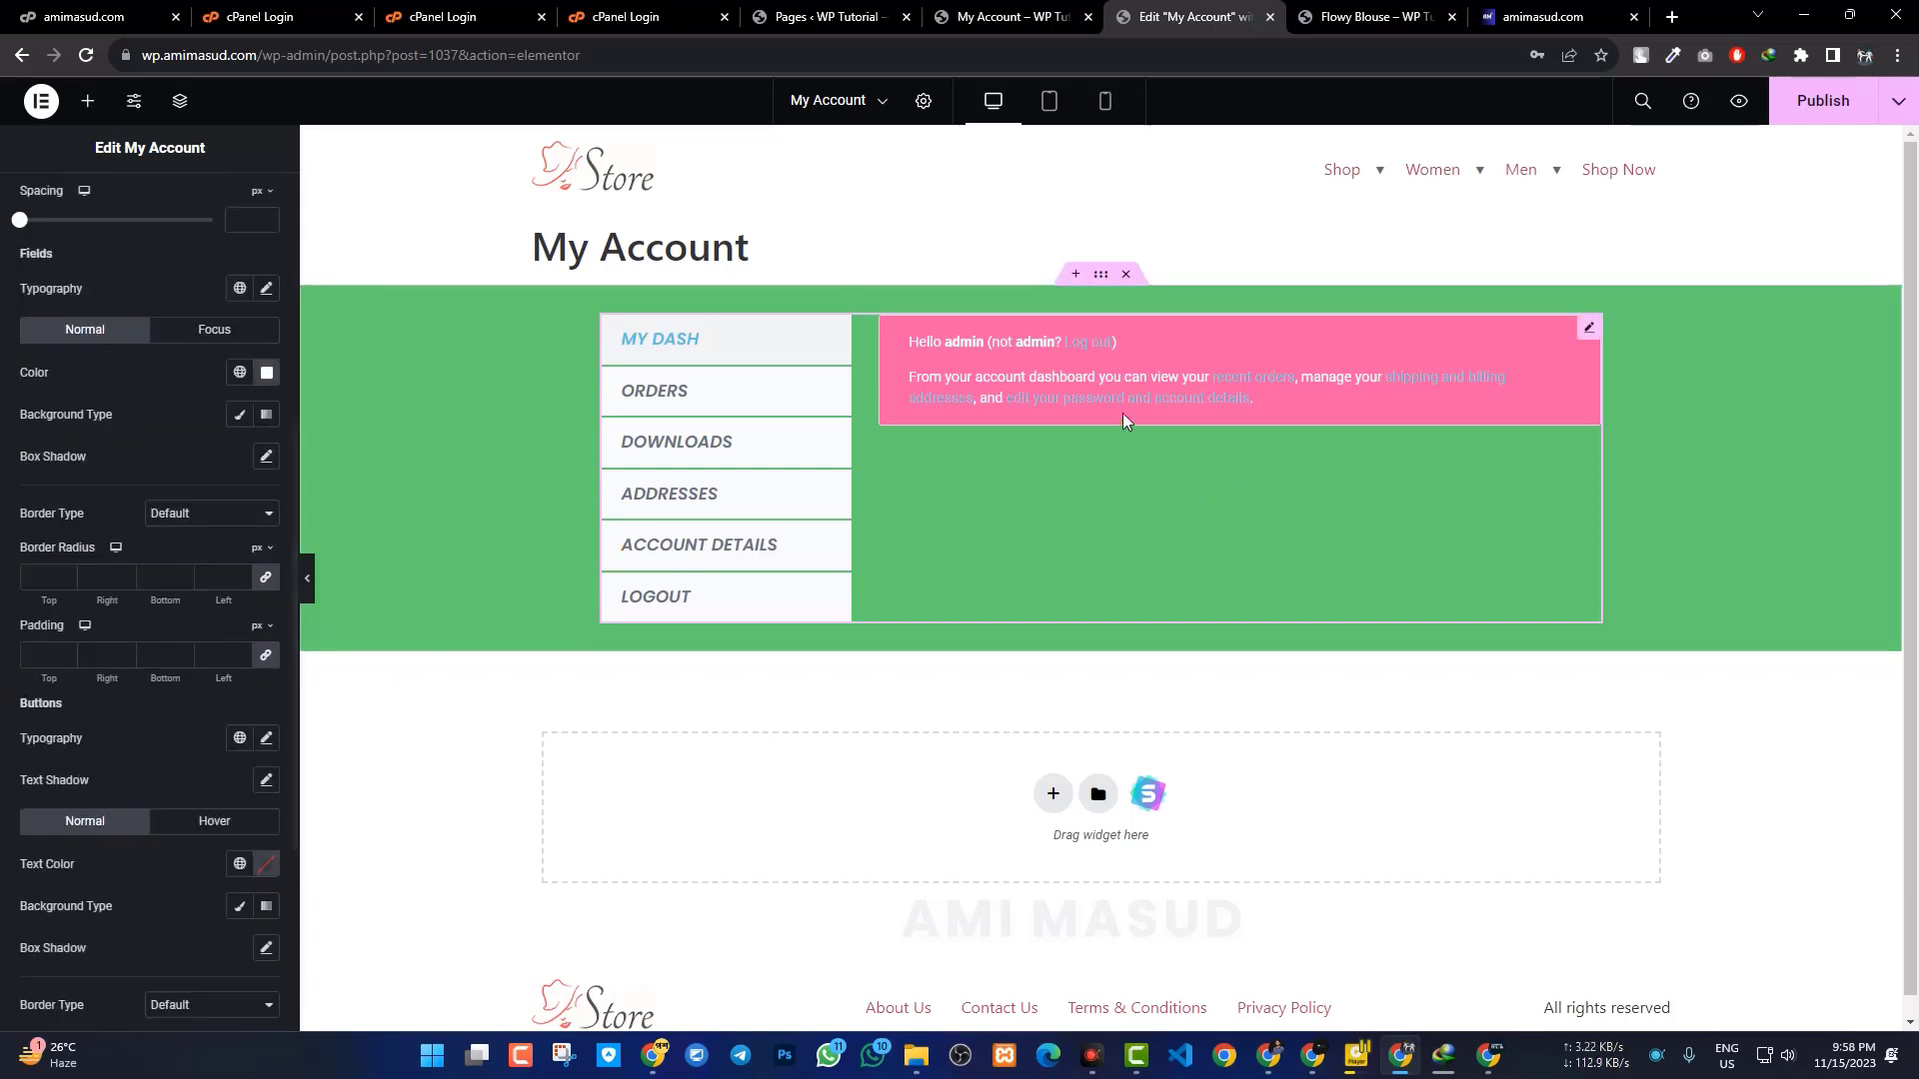
pyautogui.scroll(-3, 199, 795)
pyautogui.scroll(-1, 190, 790)
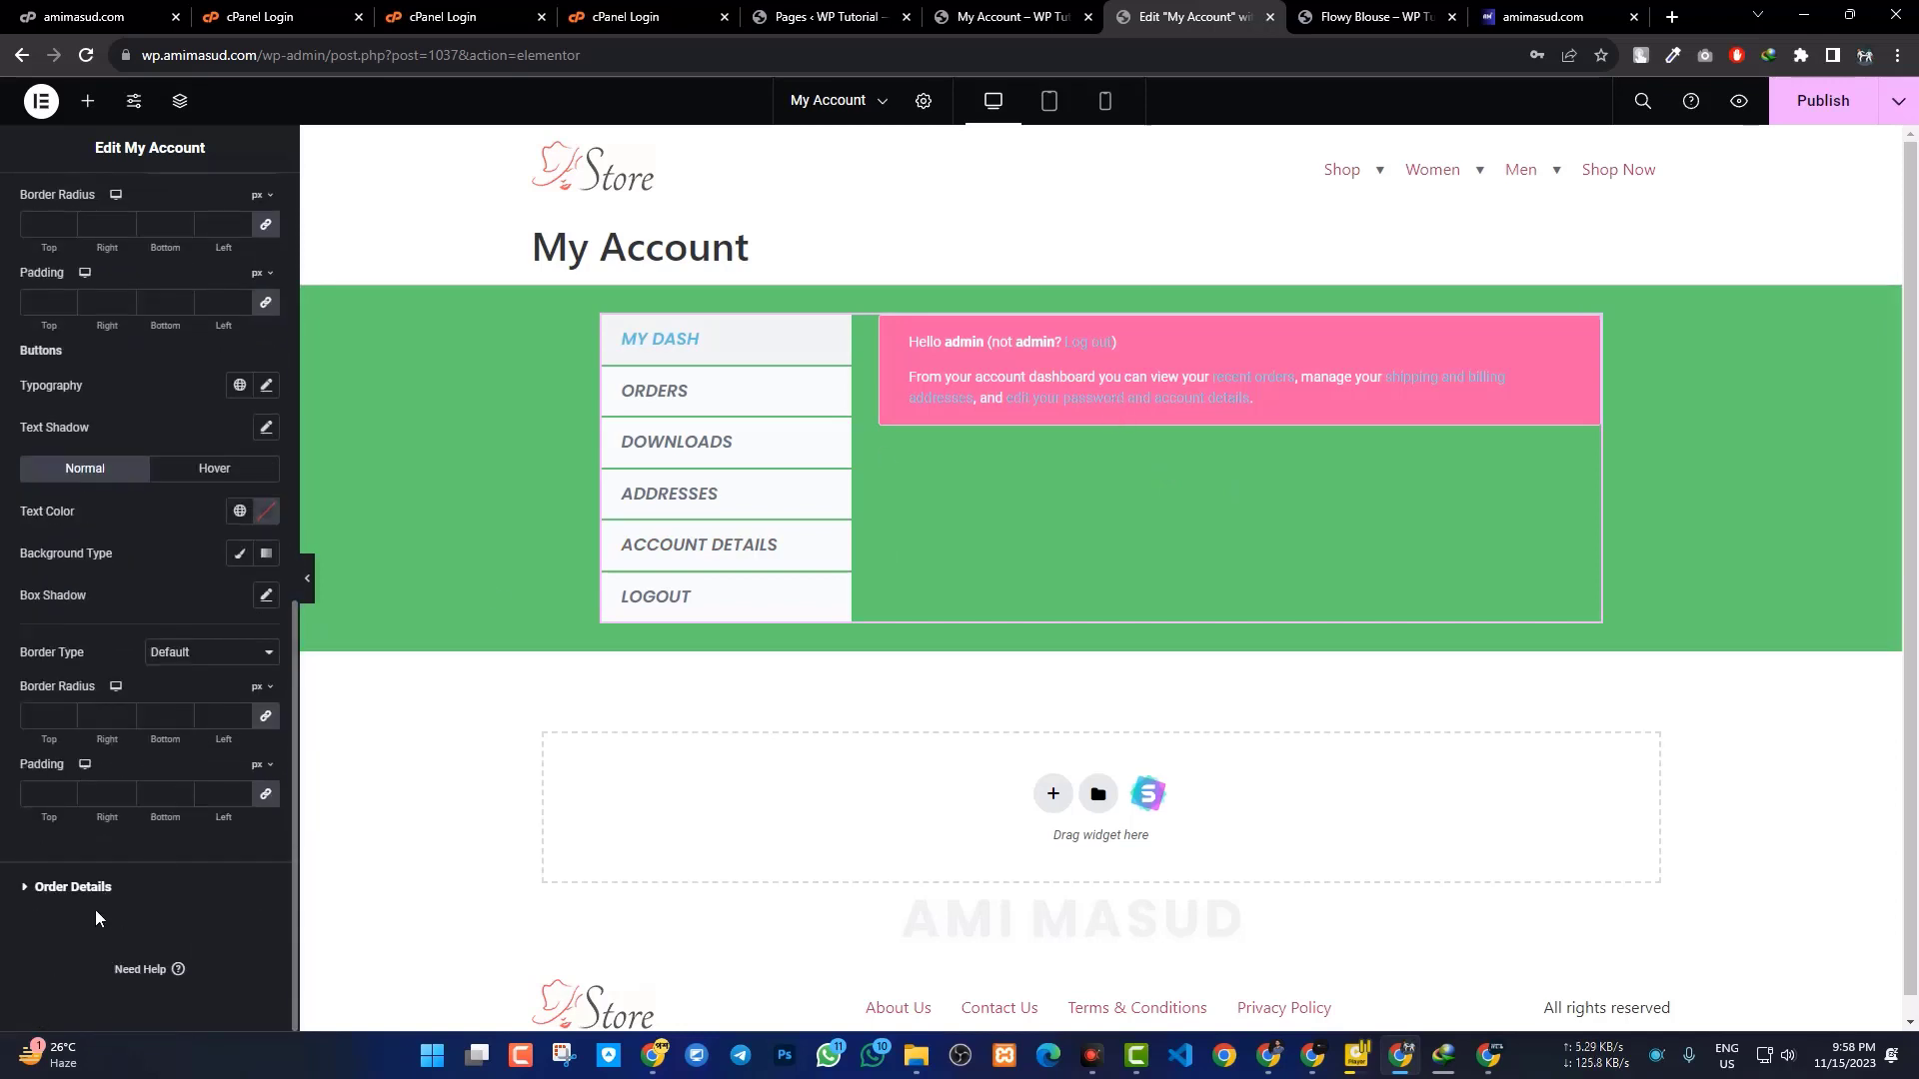
pyautogui.click(28, 897)
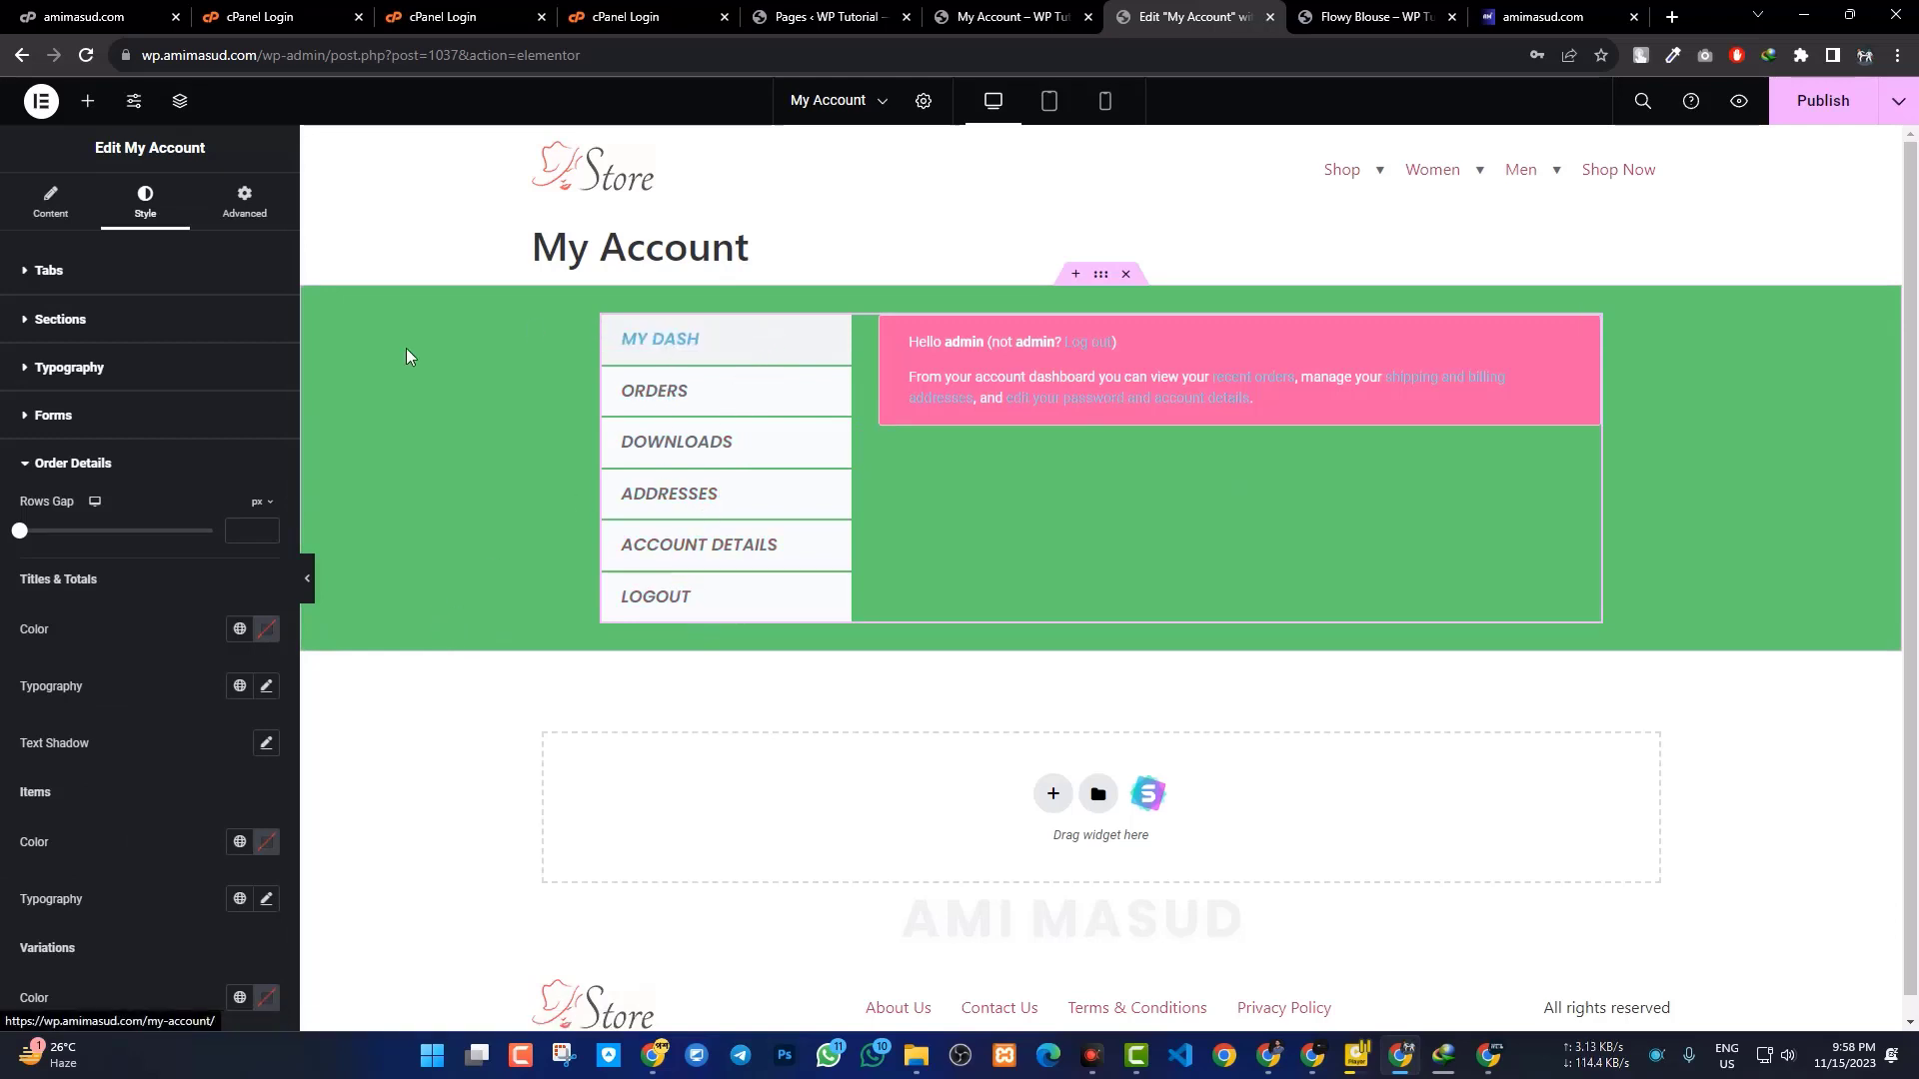
pyautogui.moveTo(102, 542); pyautogui.dragTo(19, 538)
# Try Absolute positioning for the My Account widget and return its position to Default.
pyautogui.click(246, 207)
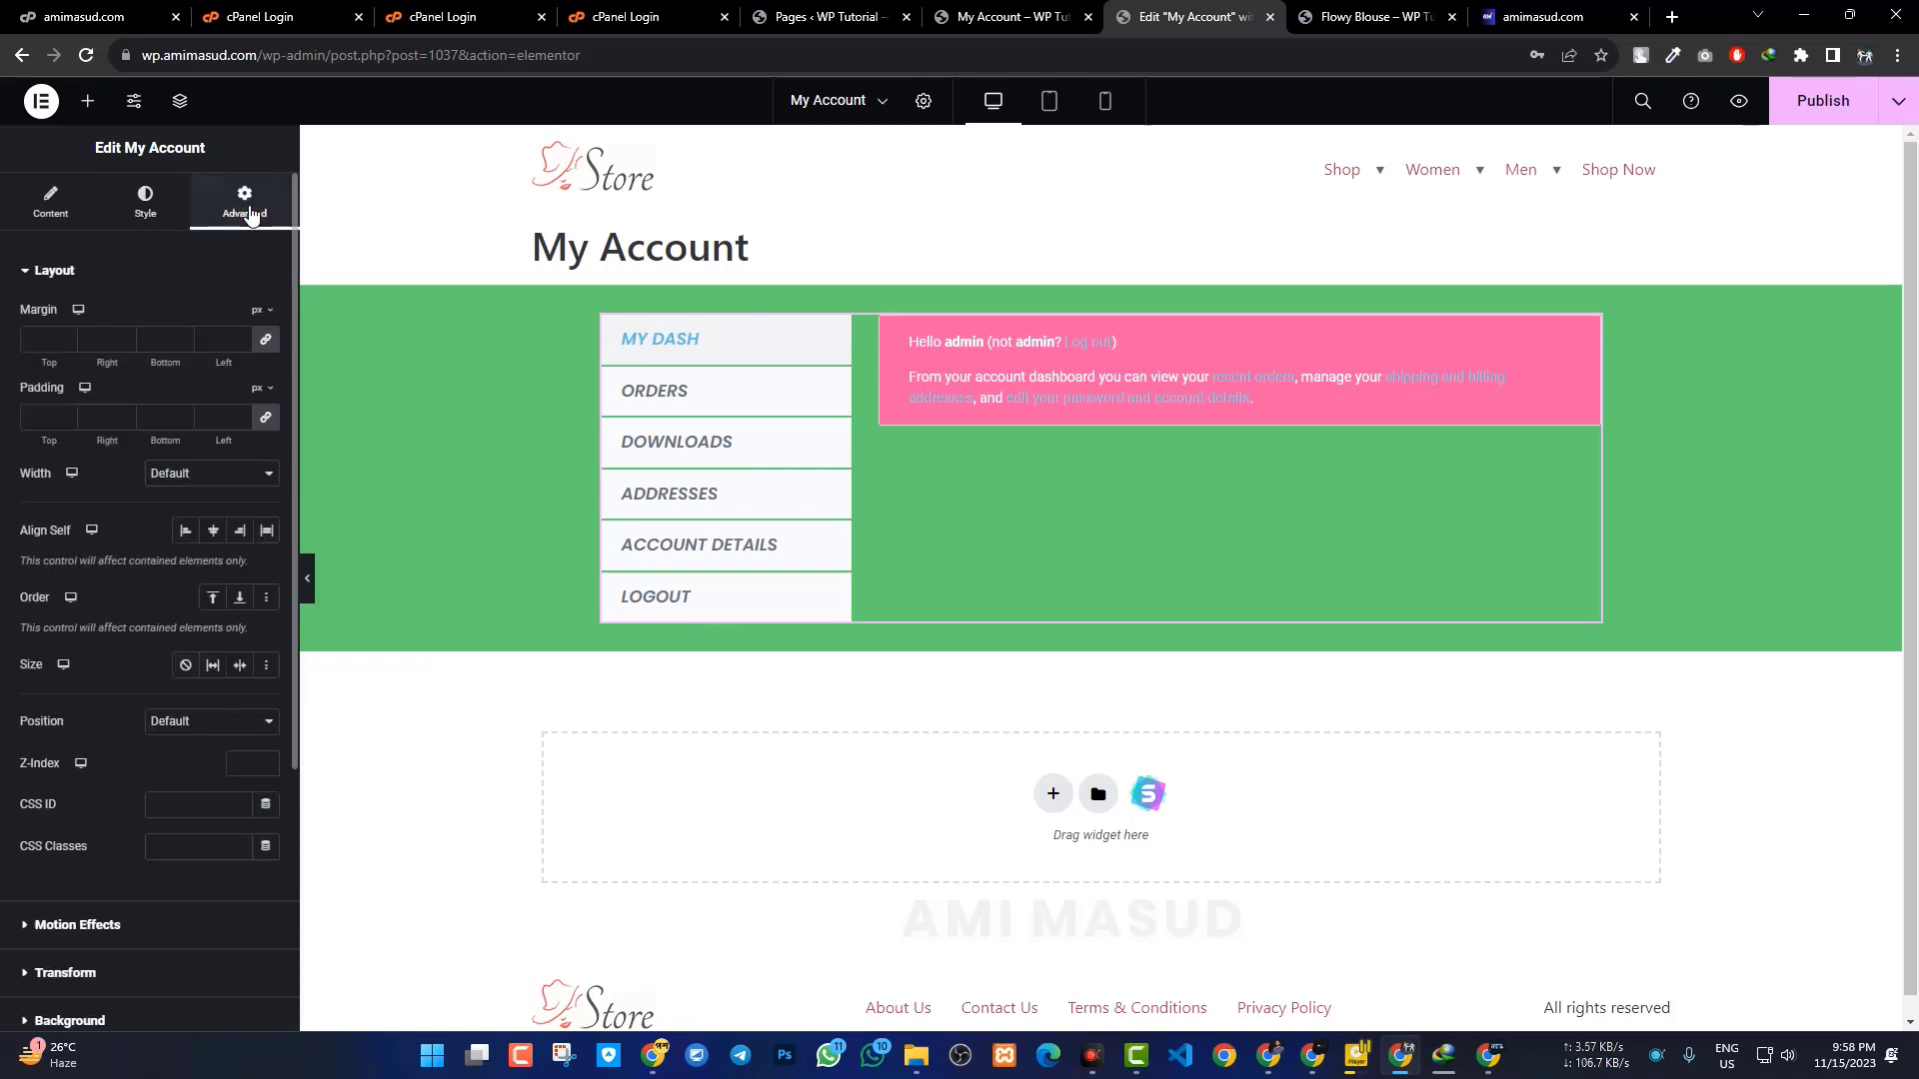
pyautogui.click(214, 721)
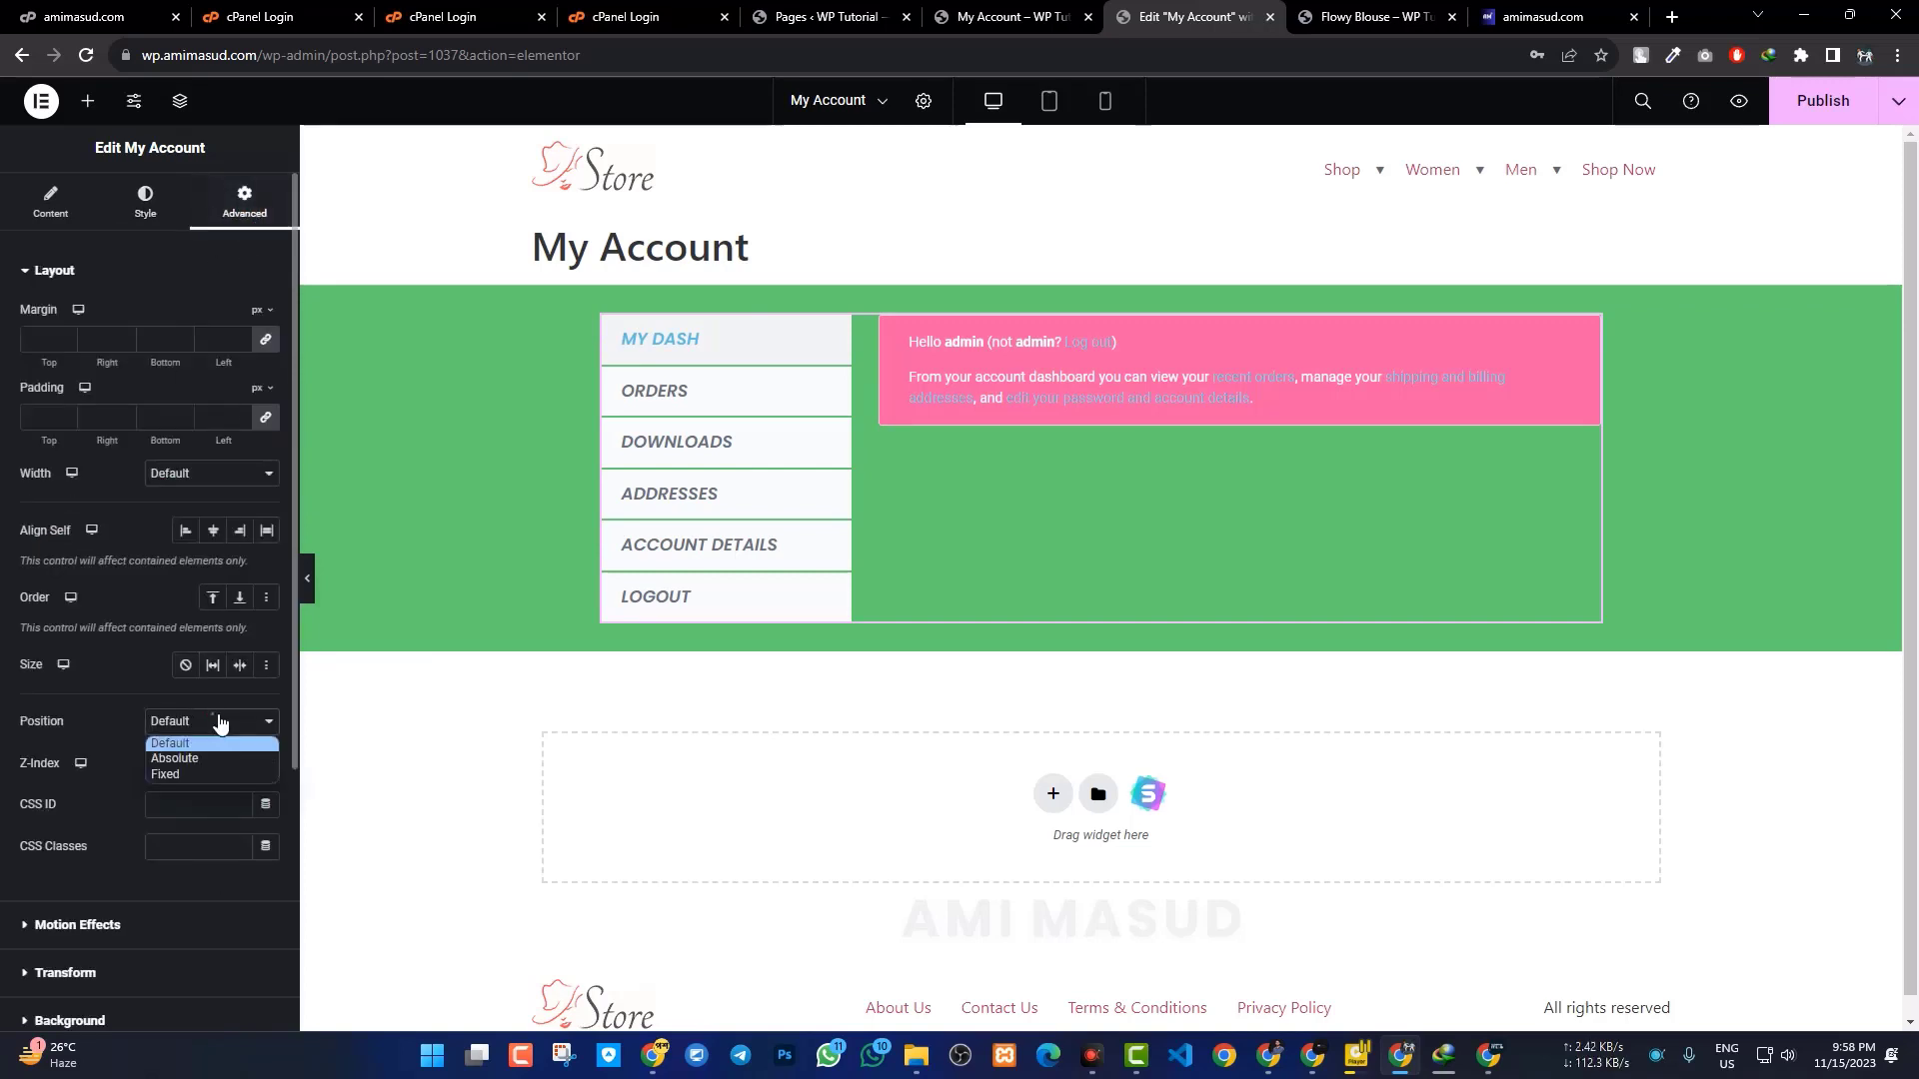
pyautogui.click(188, 759)
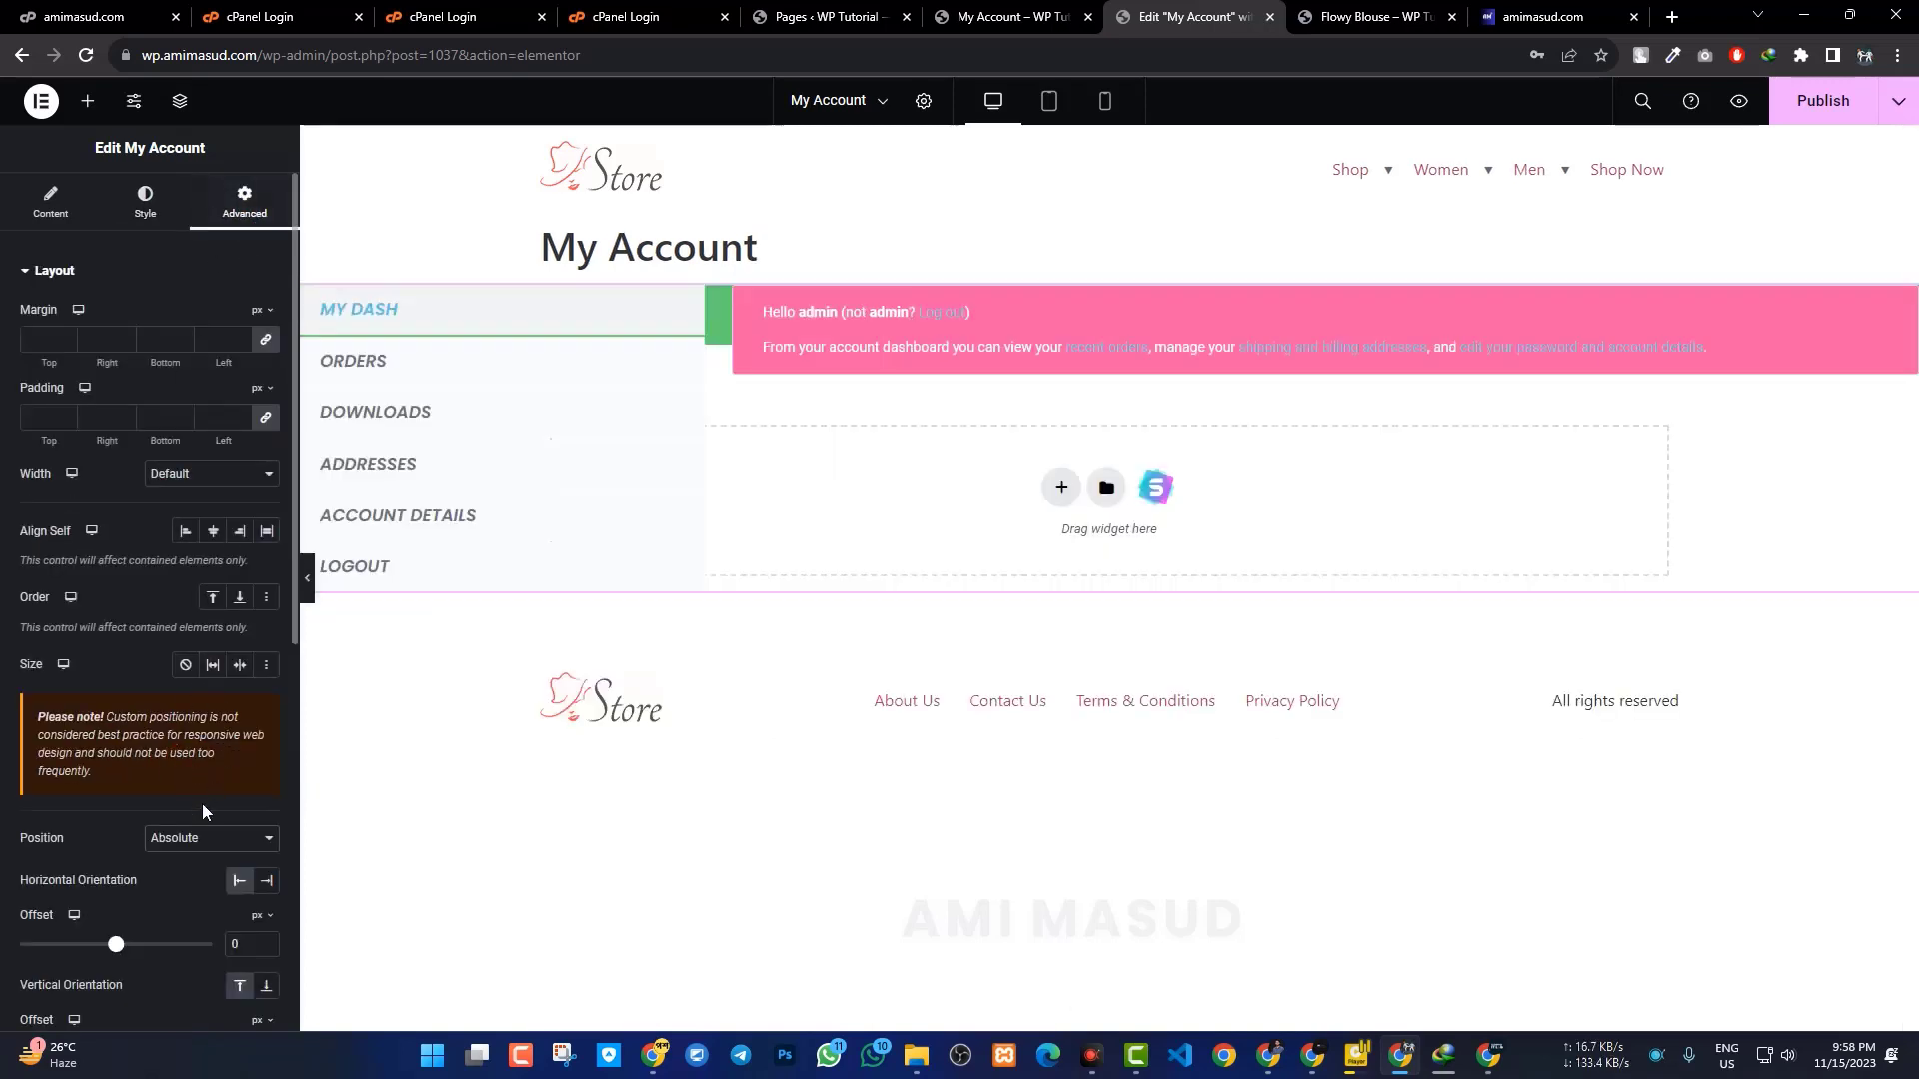
pyautogui.click(195, 840)
pyautogui.click(176, 856)
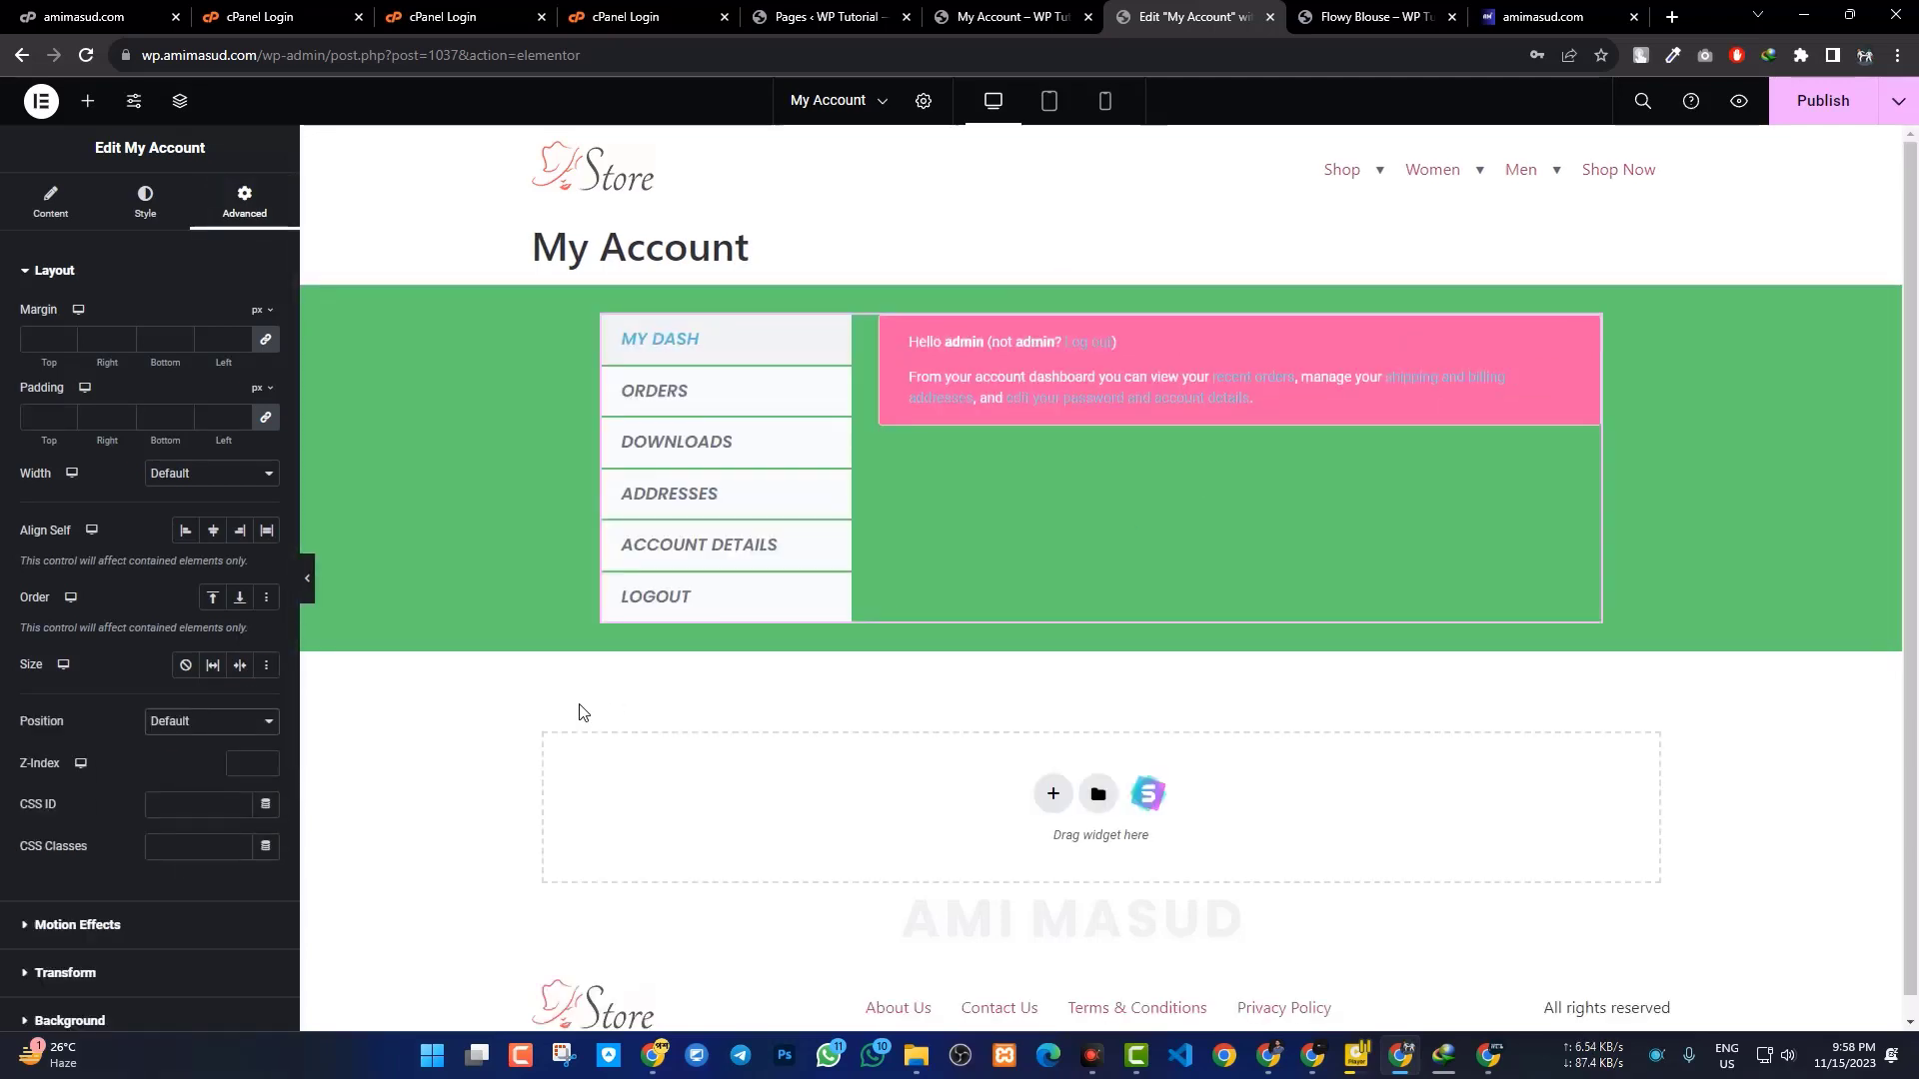